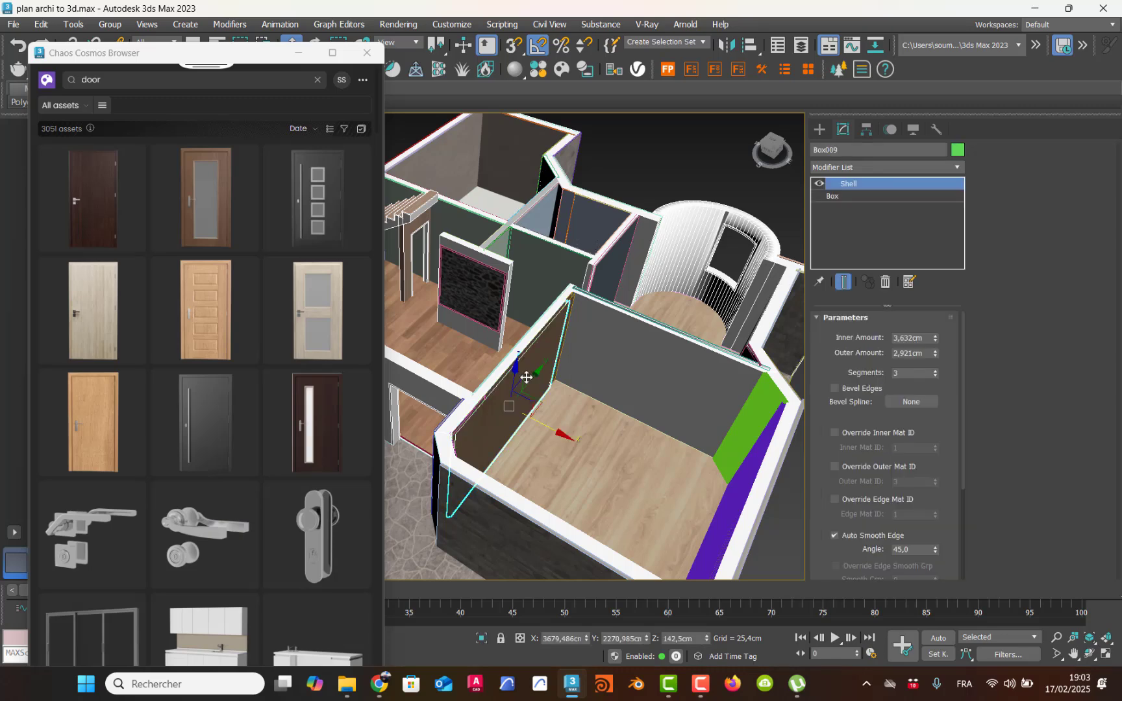
Step: Delete the three brown panels covering the inner wall between the front room and the staircase hall
key(Delete)
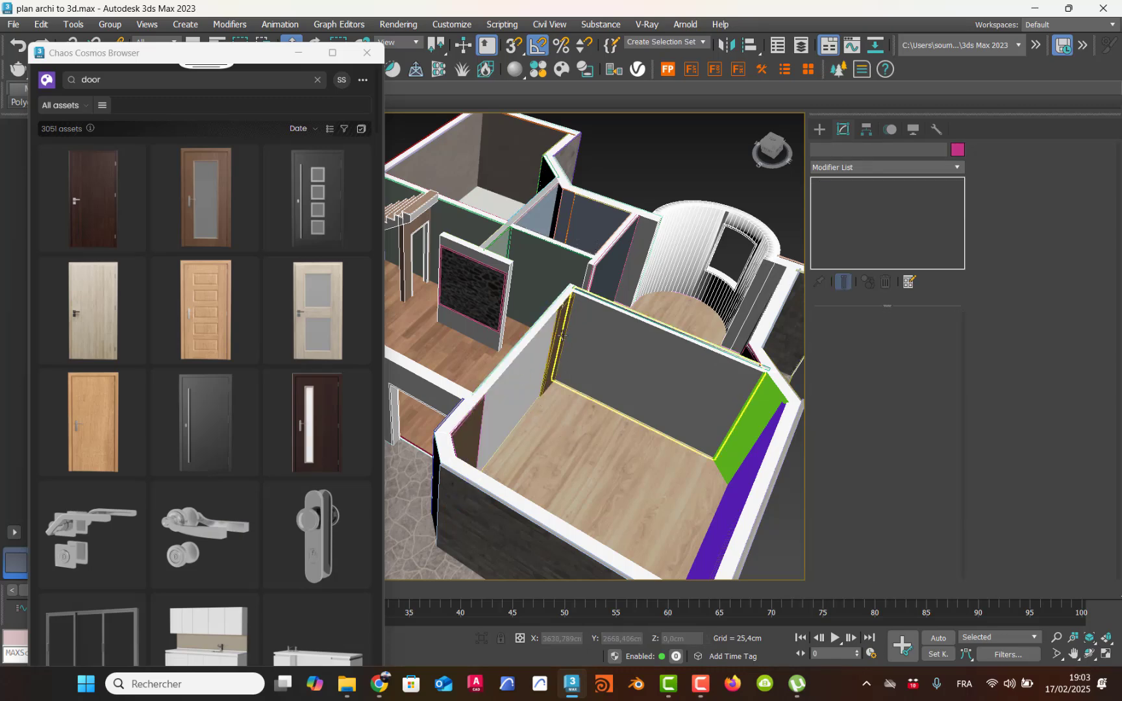
click(561, 354)
key(Delete)
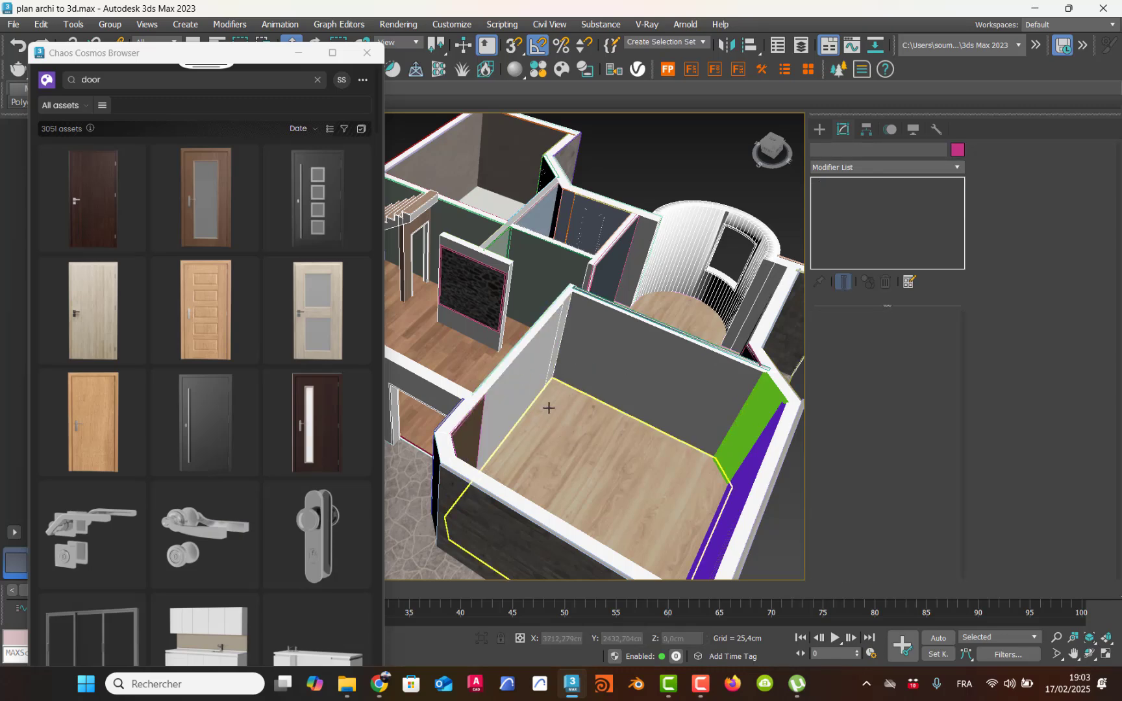
middle_drag(549, 408, 518, 418)
middle_drag(416, 387, 846, 419)
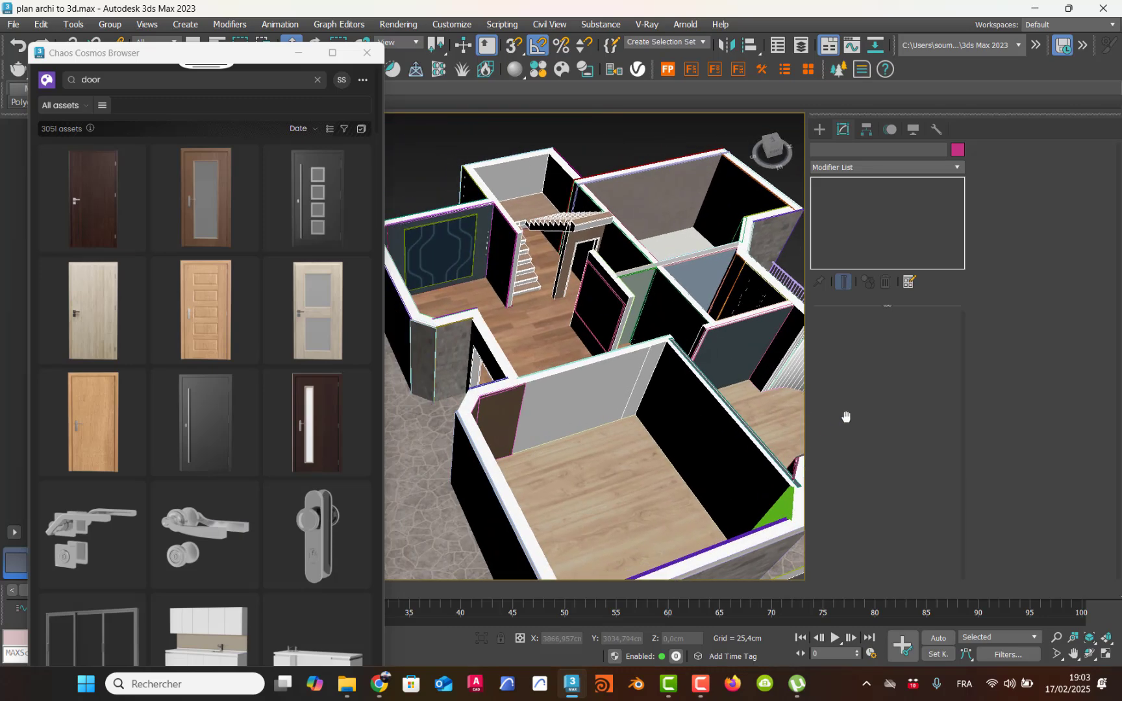
click(502, 420)
key(Delete)
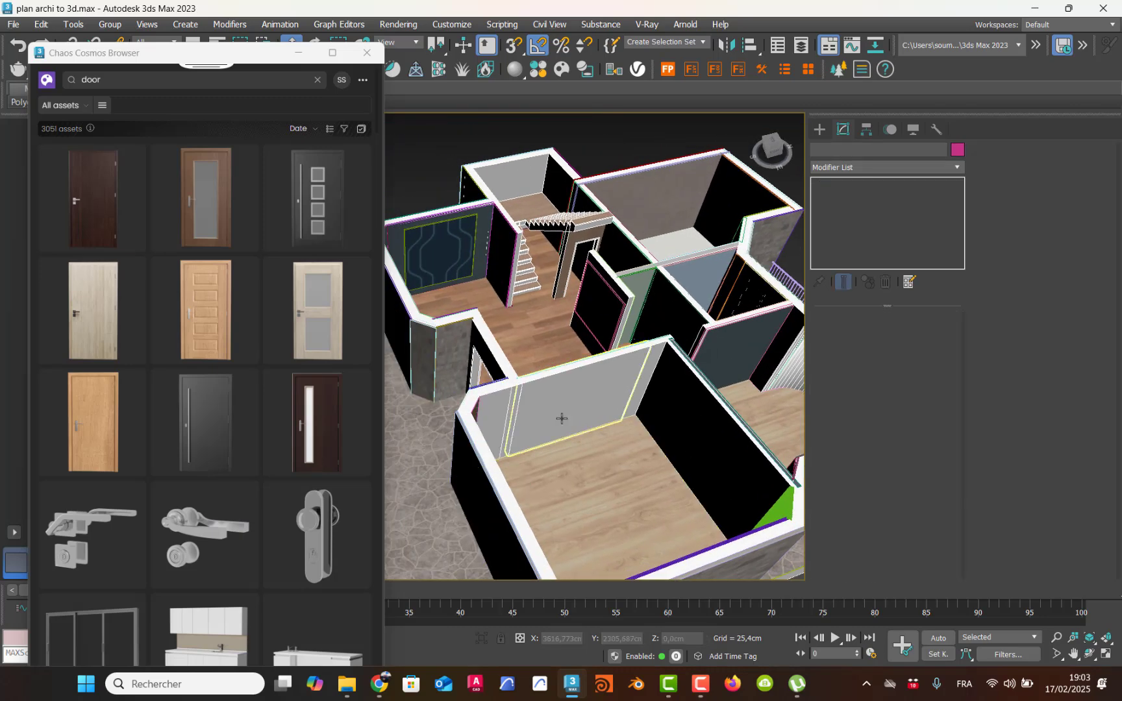
Step: Isolate the front room's white partition wall together with its wood floor
click(570, 405)
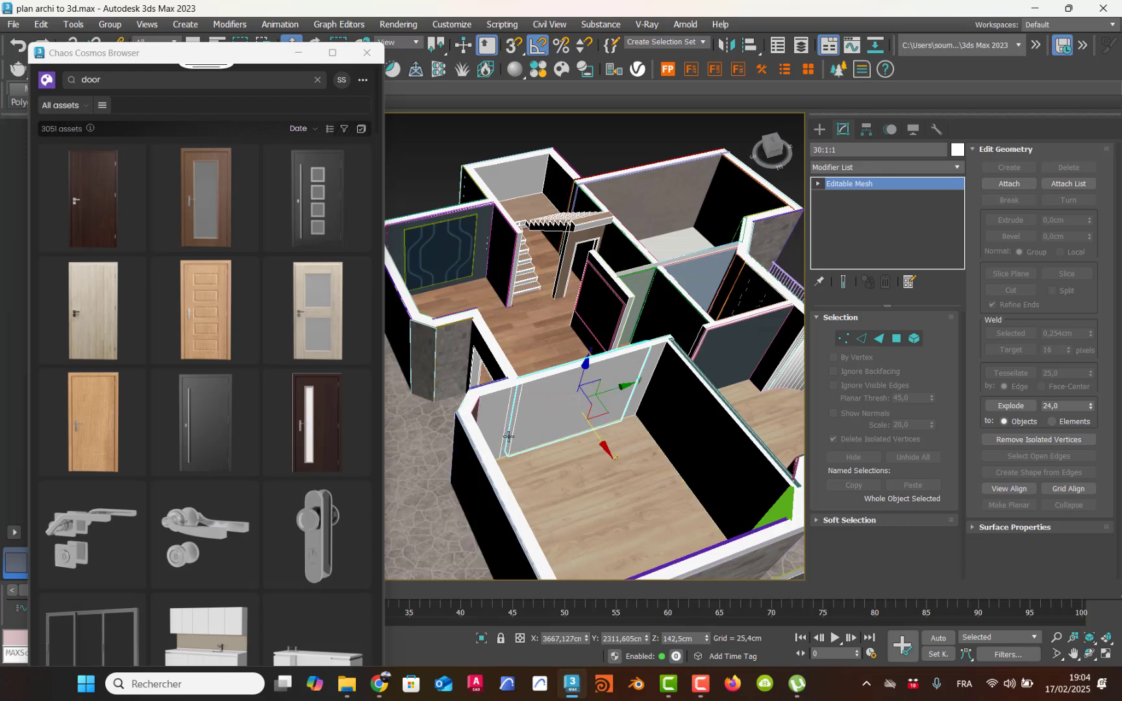
scroll(533, 477, up, 5)
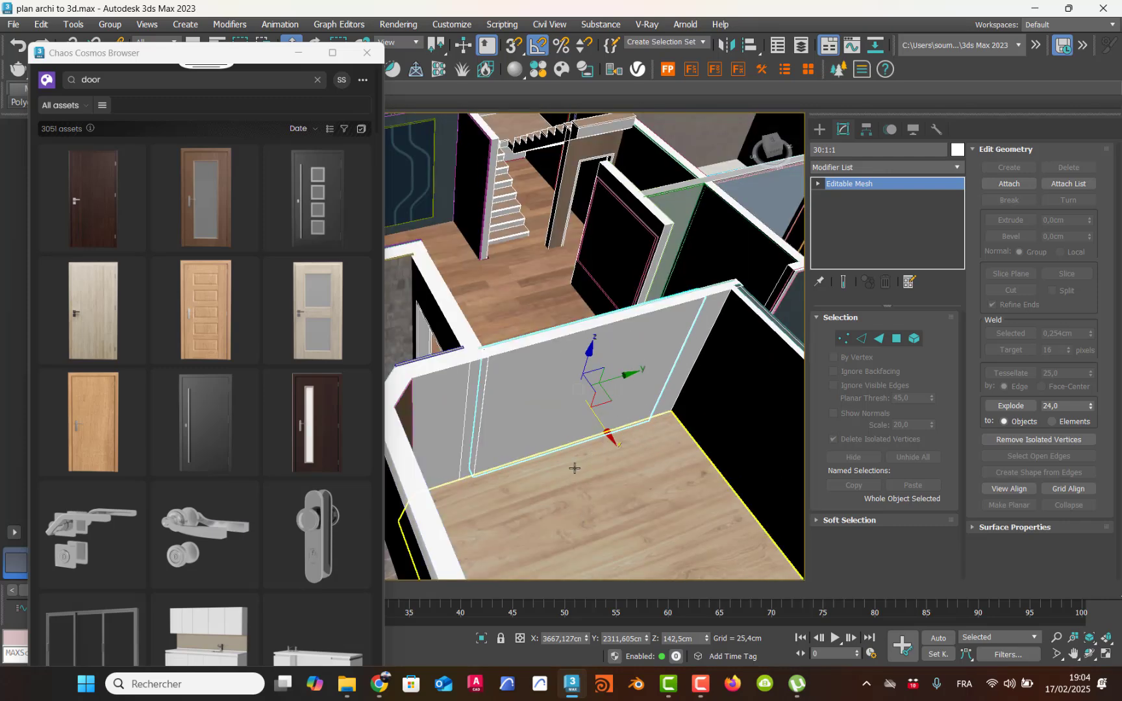
click(585, 498)
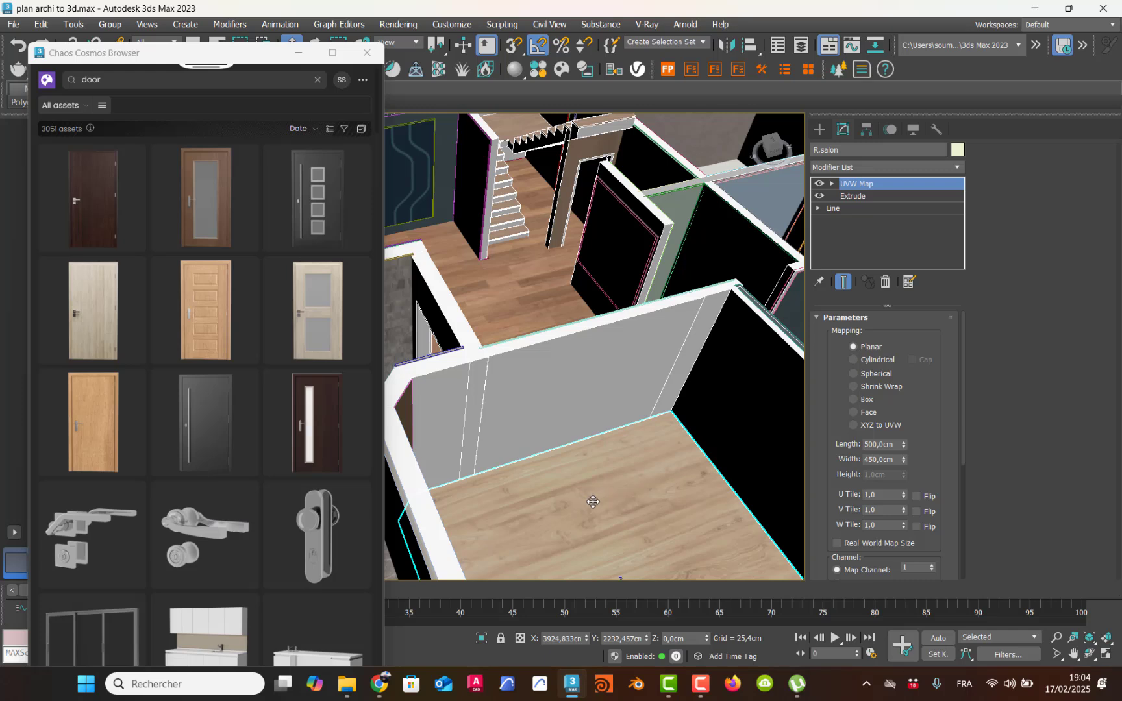
ctrl+click(603, 401)
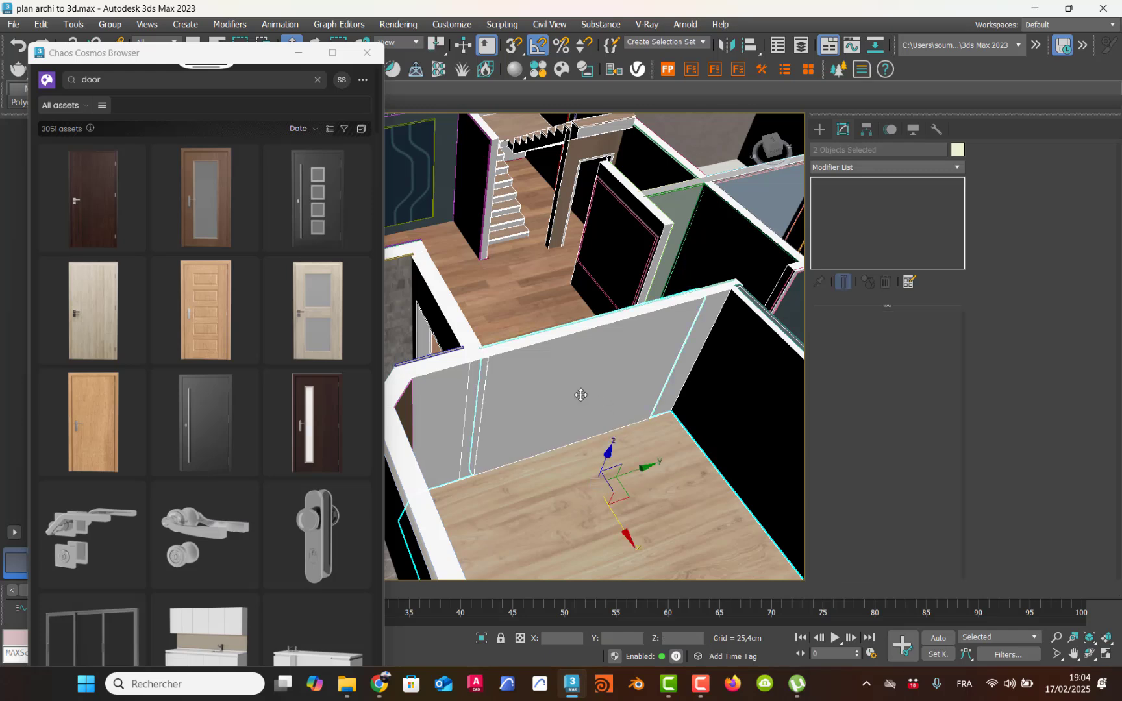
click(481, 638)
middle_drag(486, 378, 711, 408)
alt+middle_drag(552, 418, 586, 455)
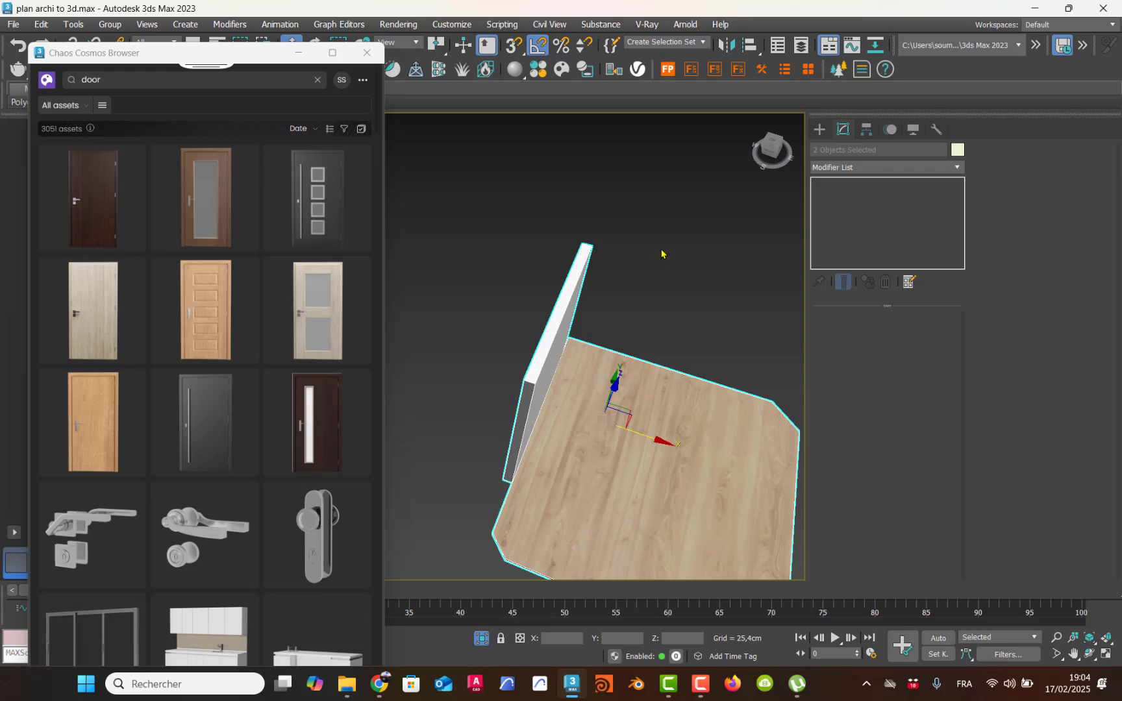
Step: Create a box standing on the floor in front of the wall, about 135 x 90 cm and 206 cm high
click(821, 129)
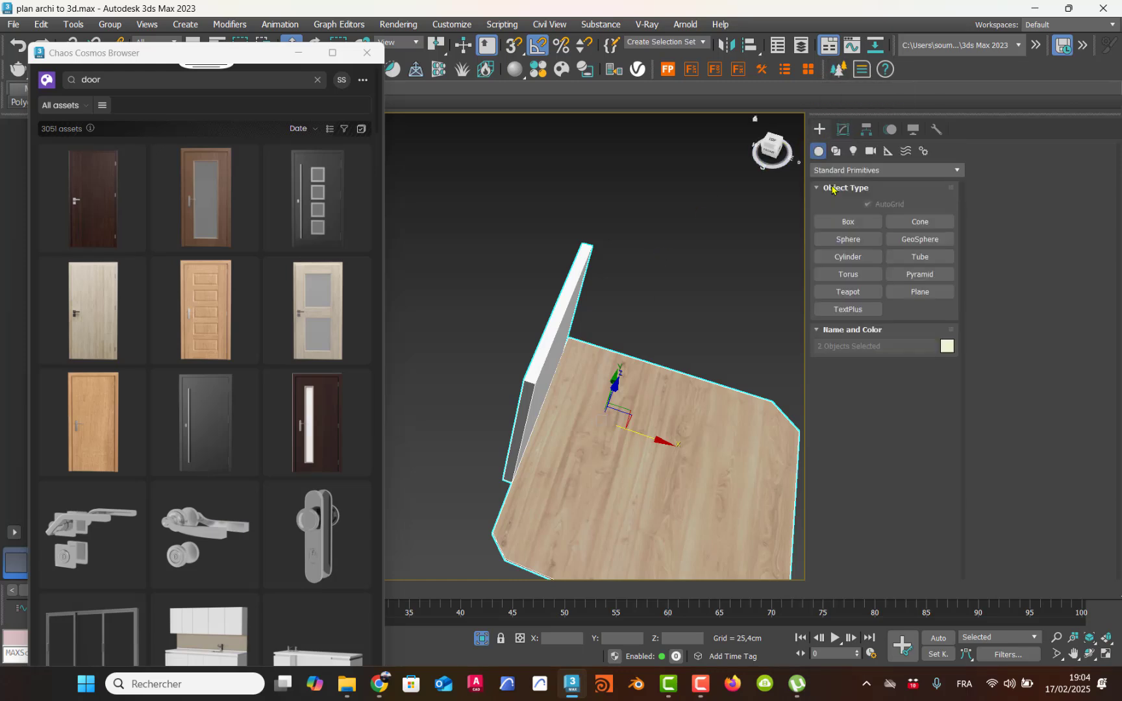
click(849, 221)
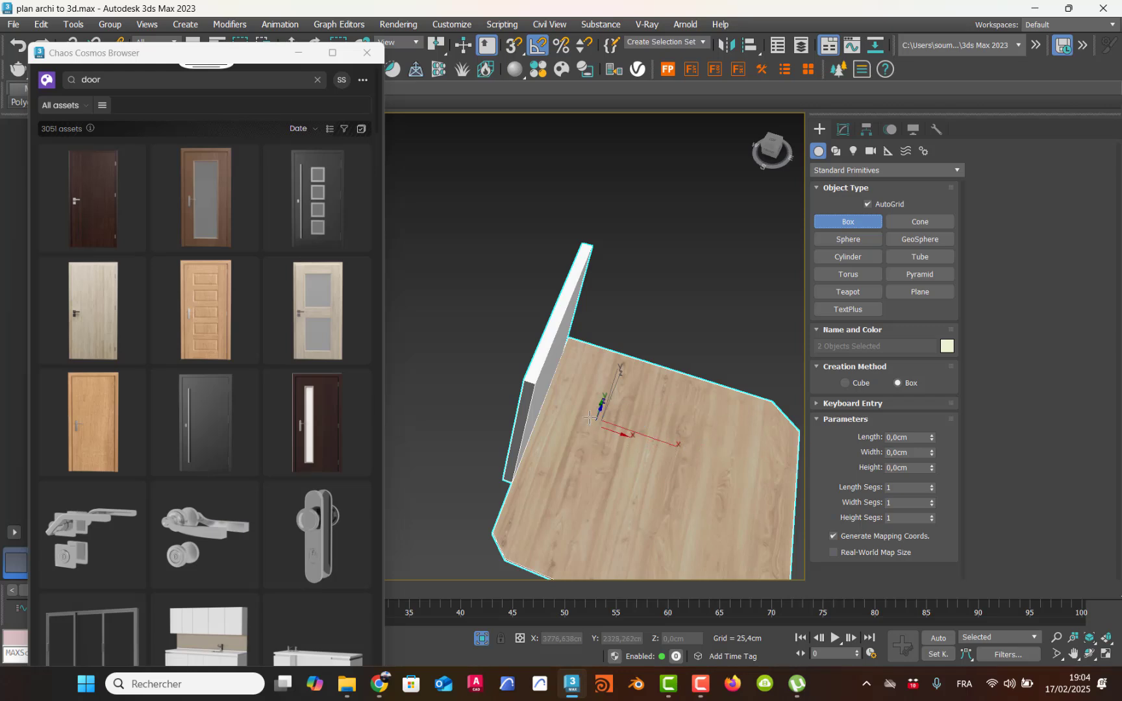
drag(585, 402, 620, 482)
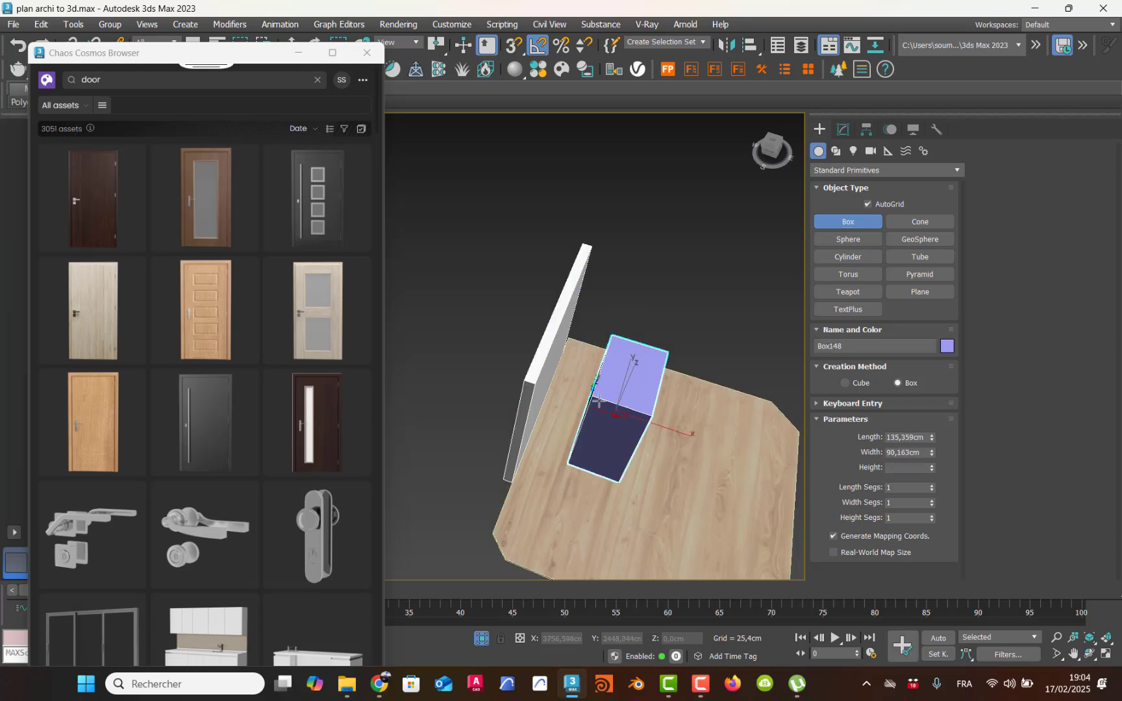
click(599, 399)
alt+middle_drag(618, 388, 562, 370)
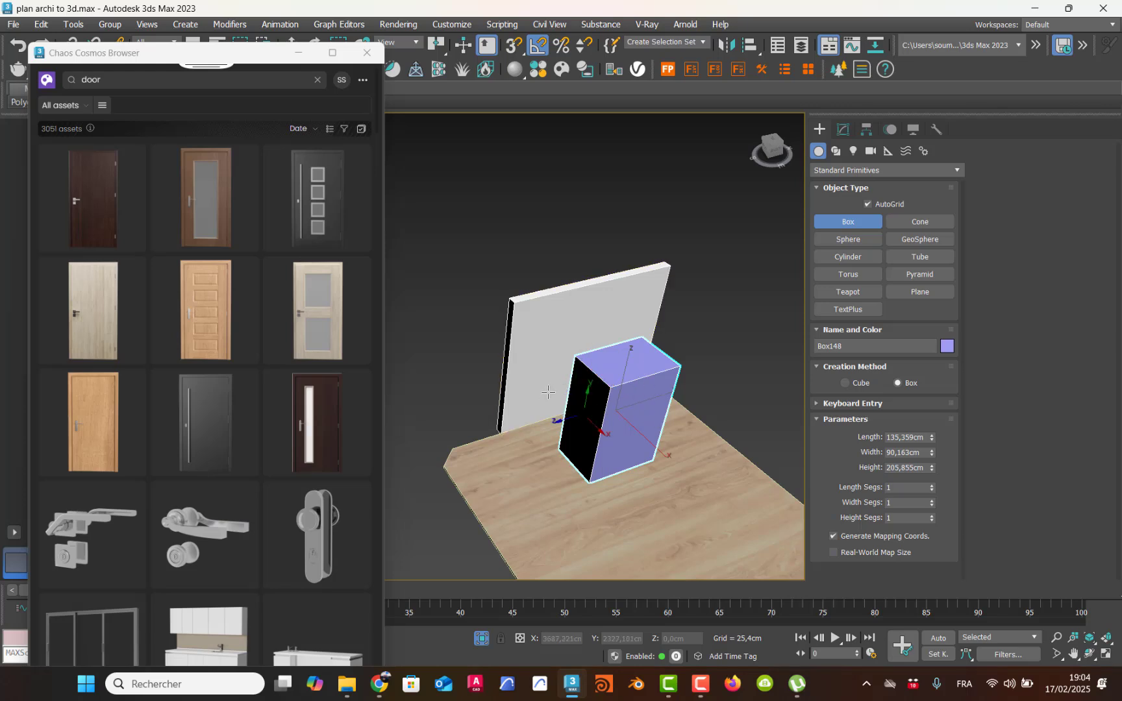
drag(267, 60, 263, 174)
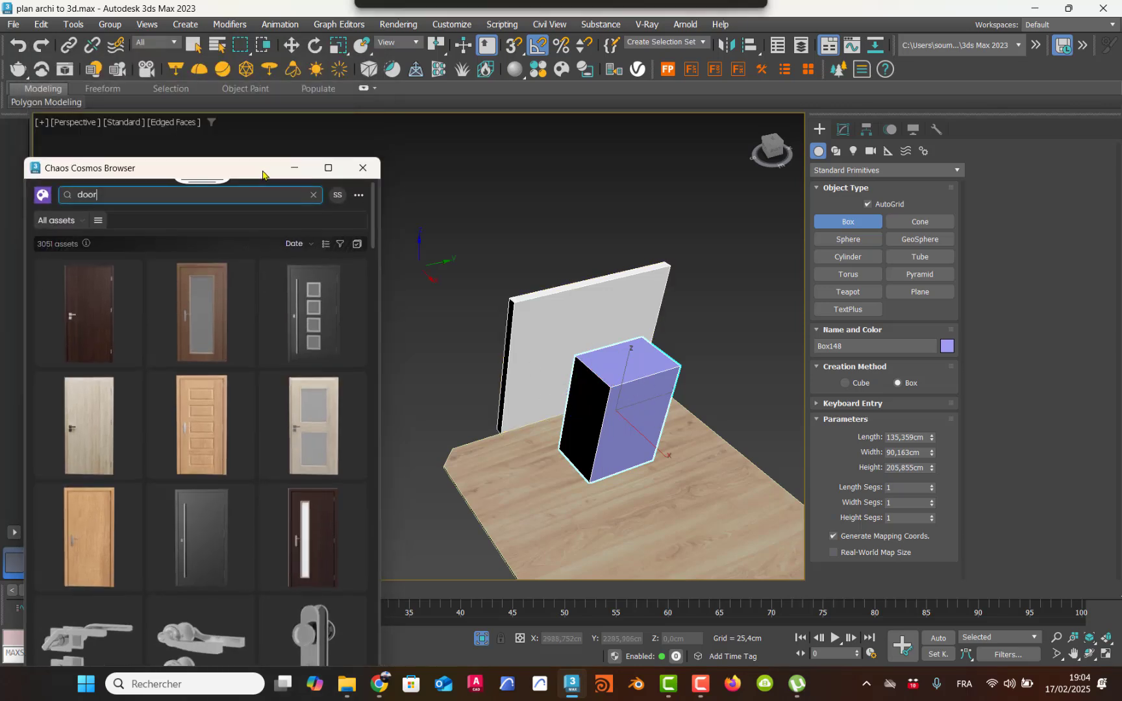
click(292, 45)
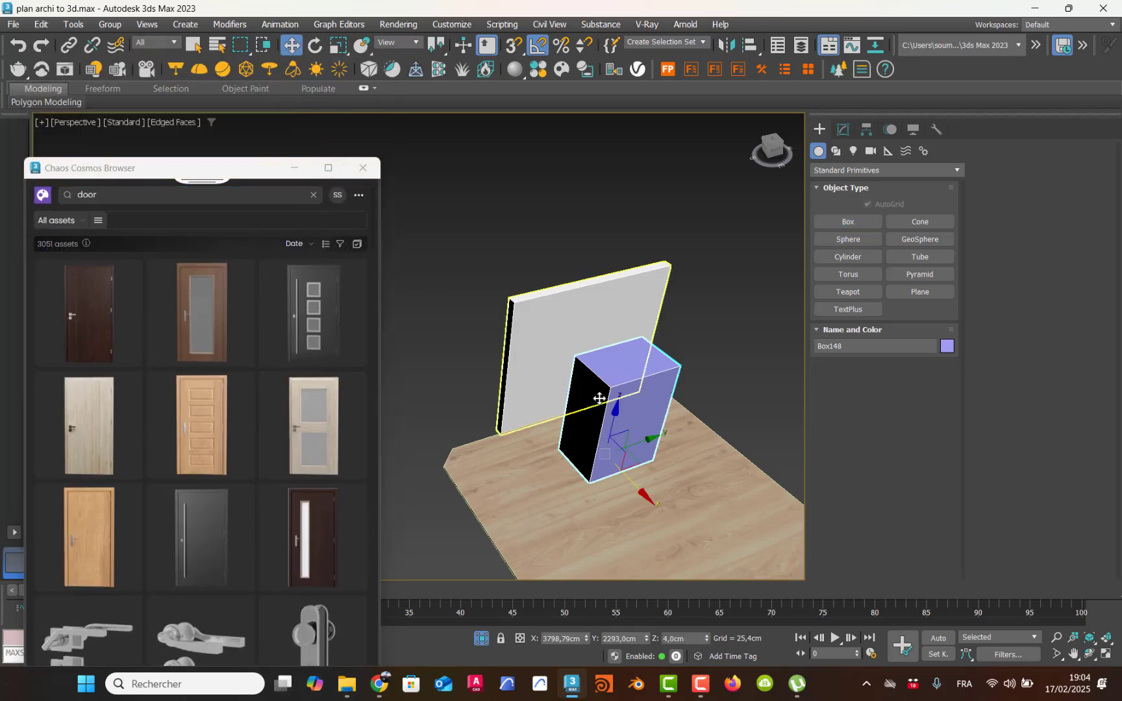
Step: Set the box's length to 120 cm, width to 82.95 cm and height to 210 cm
click(843, 130)
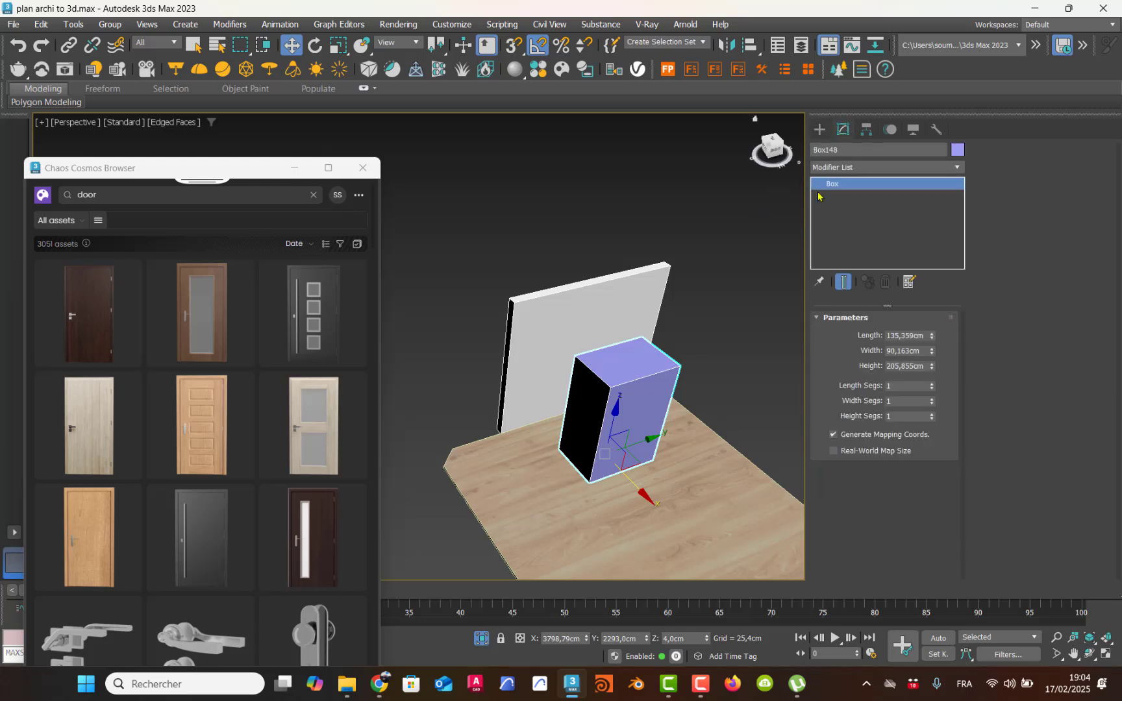
drag(932, 339, 909, 331)
double_click(893, 333)
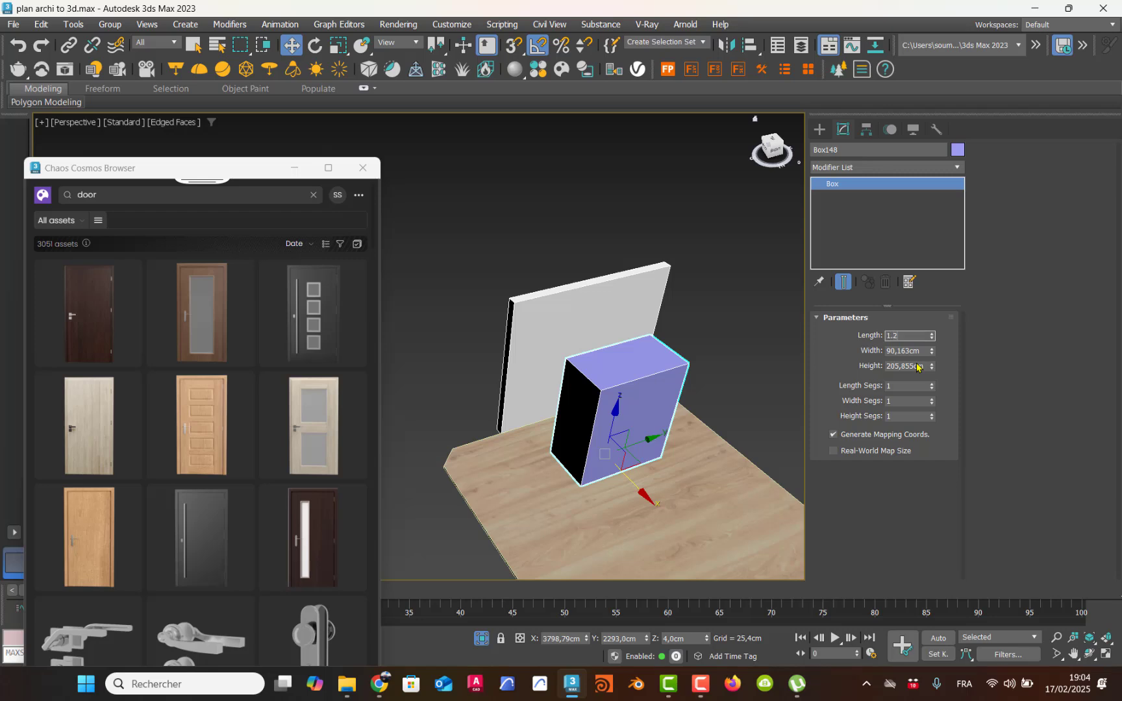
click(909, 351)
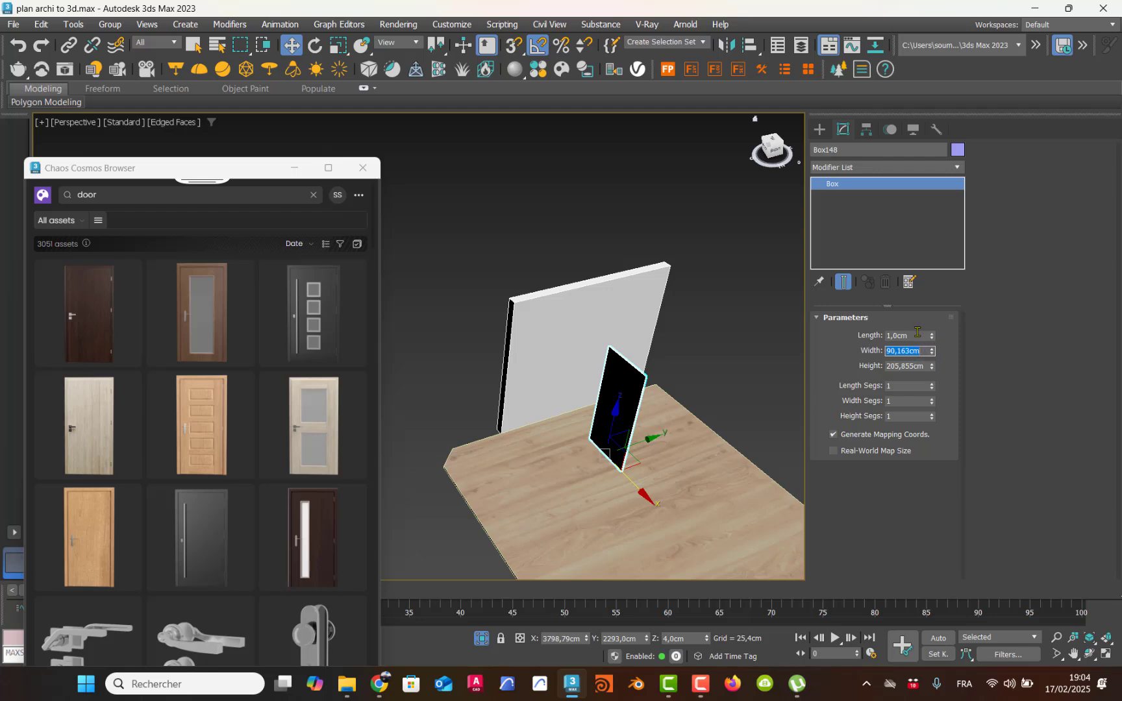
click(915, 335)
key(Return)
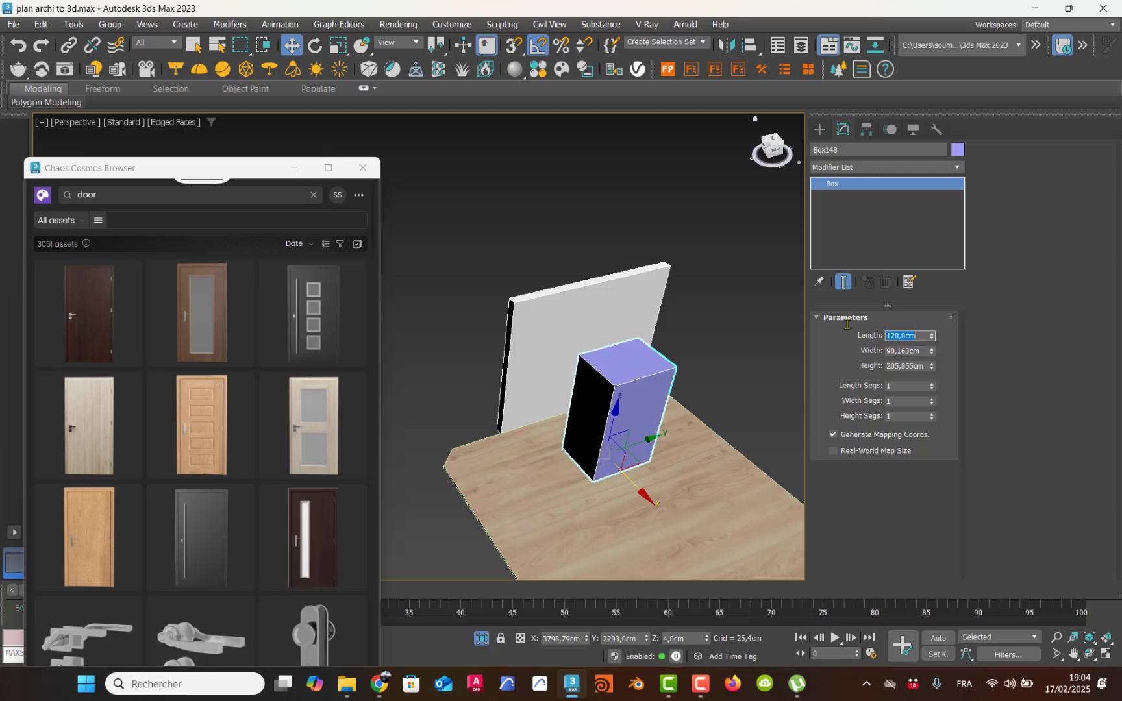
mouse_move(933, 352)
mouse_down()
mouse_move(935, 366)
mouse_move(935, 354)
mouse_up()
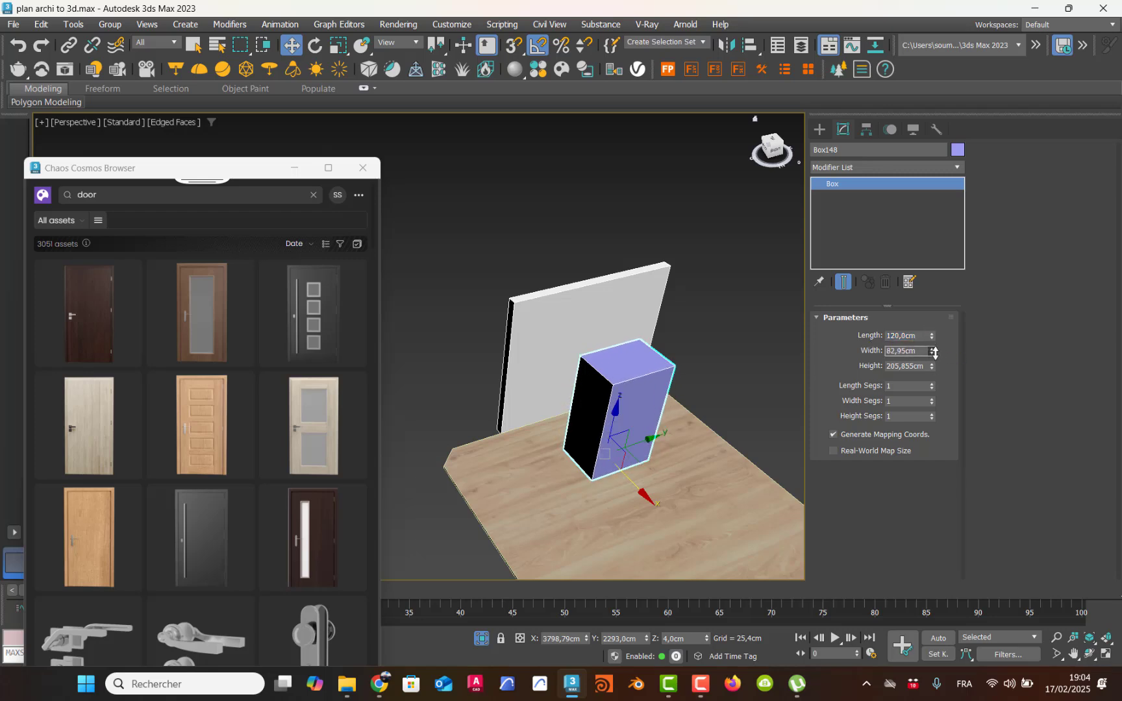
click(897, 363)
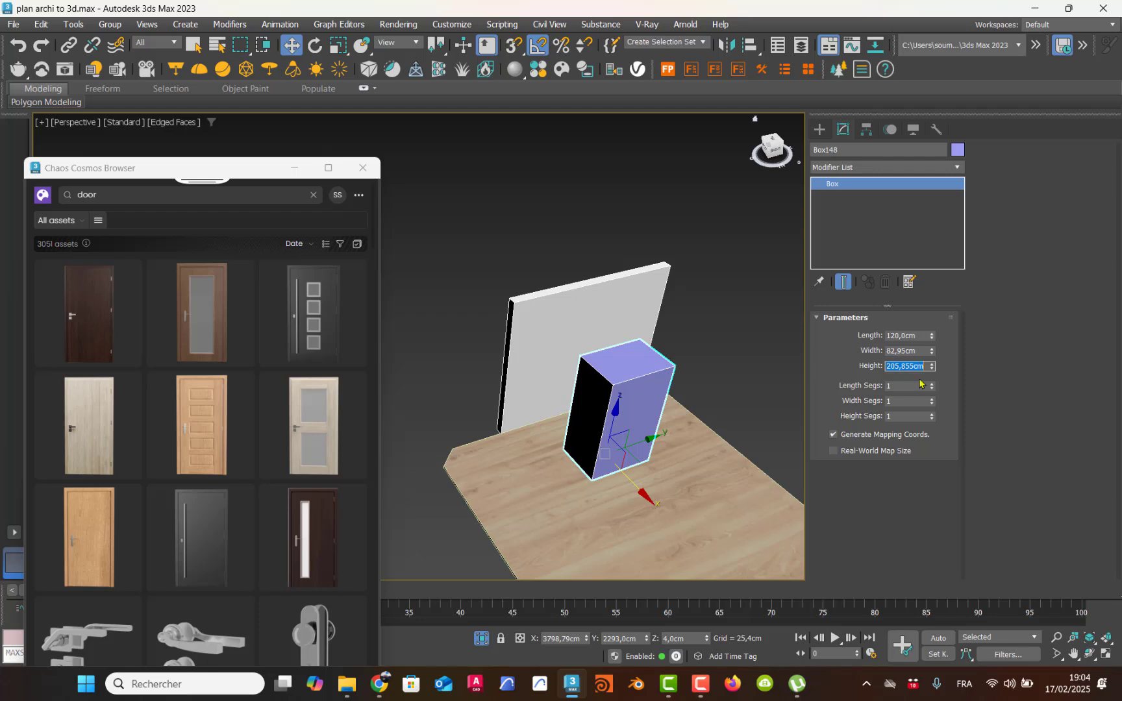
text(210)
key(Return)
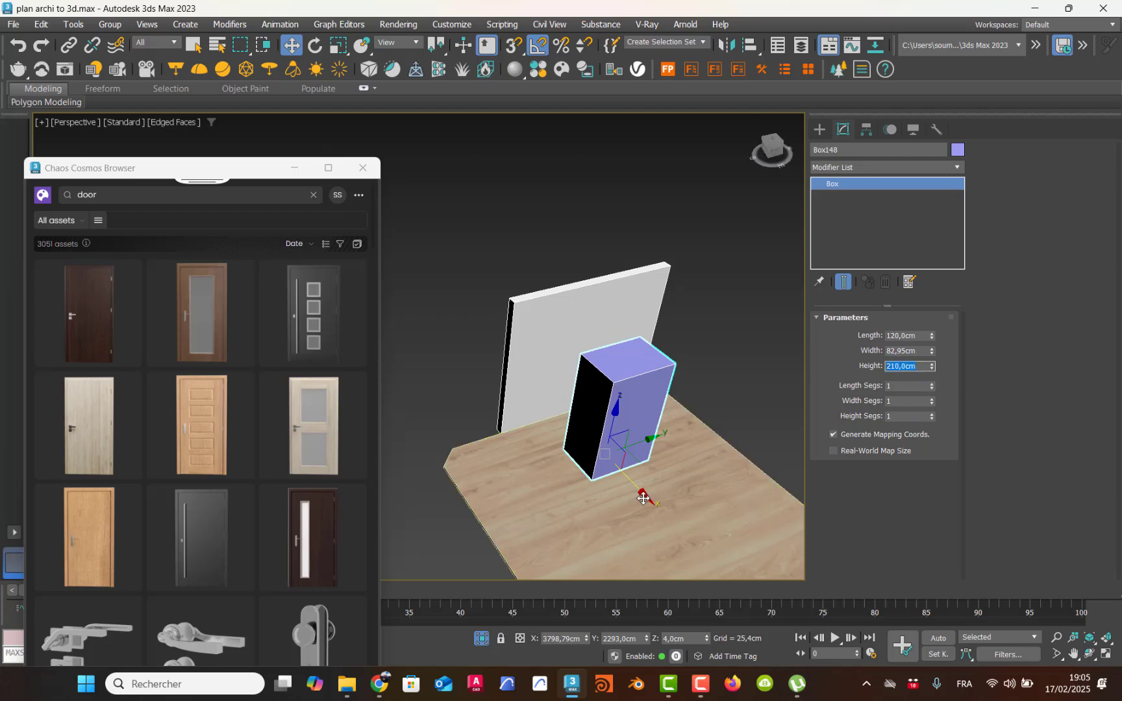
Step: Move the box about 123 cm in the negative X direction so it passes through the wall, and deselect it
drag(648, 498, 604, 453)
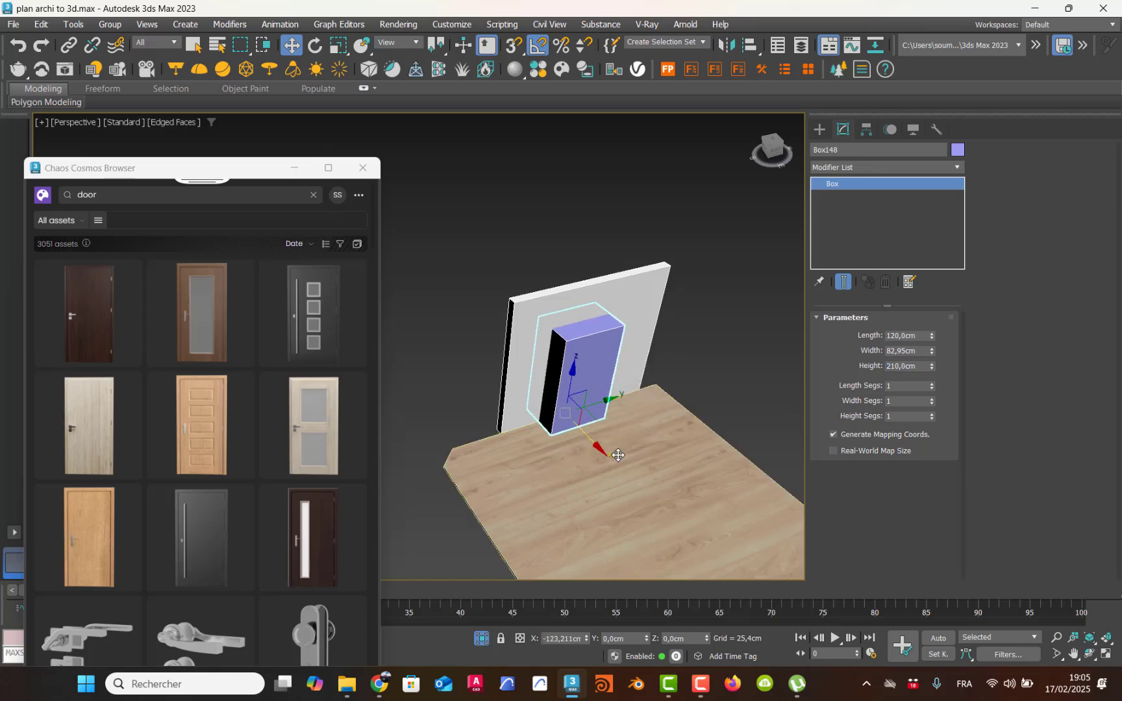
alt+middle_drag(535, 359, 634, 338)
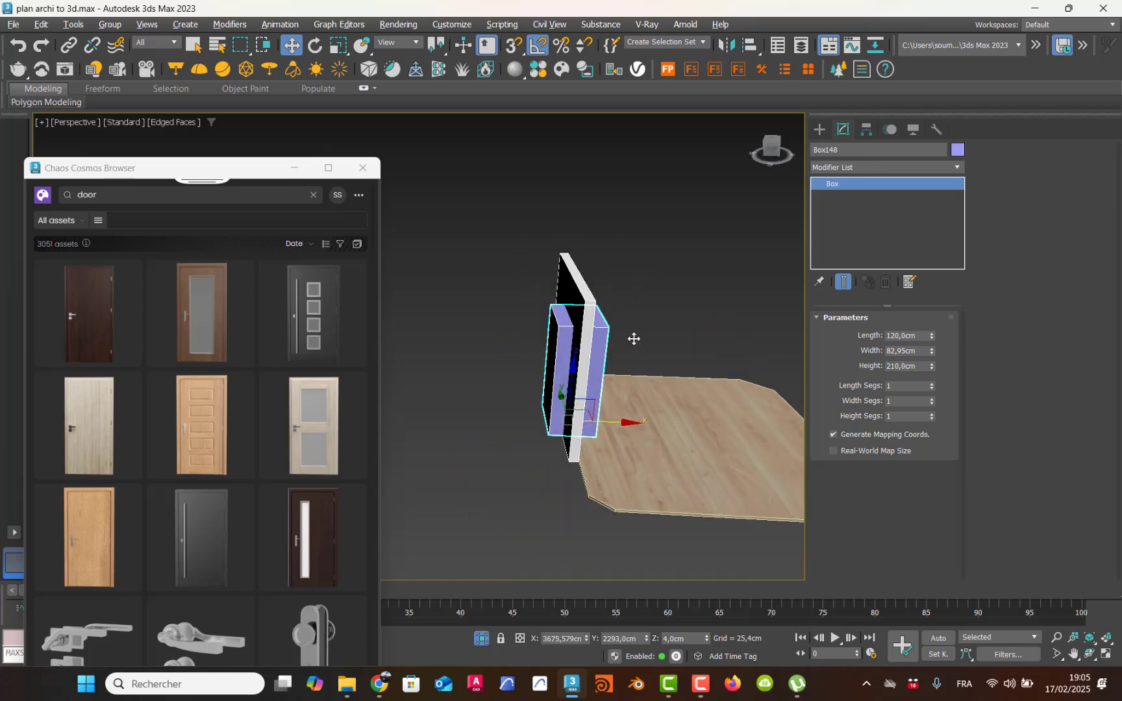
click(642, 242)
Step: Convert the white wall to an Editable Poly
click(575, 271)
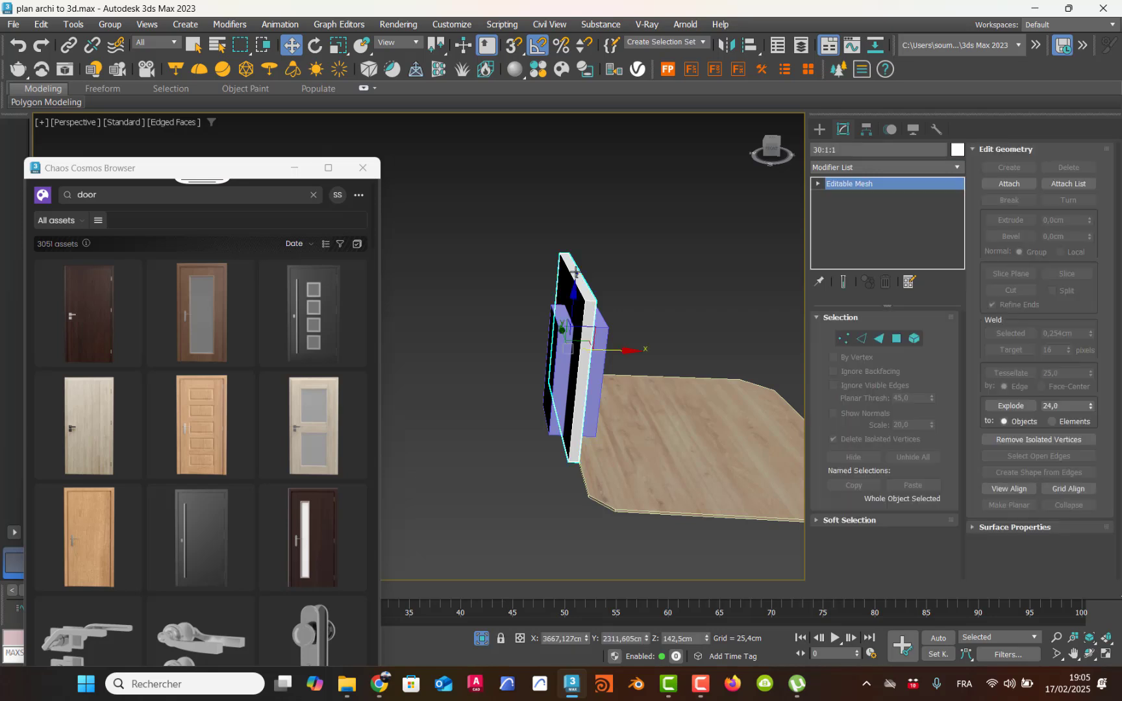
right_click(575, 272)
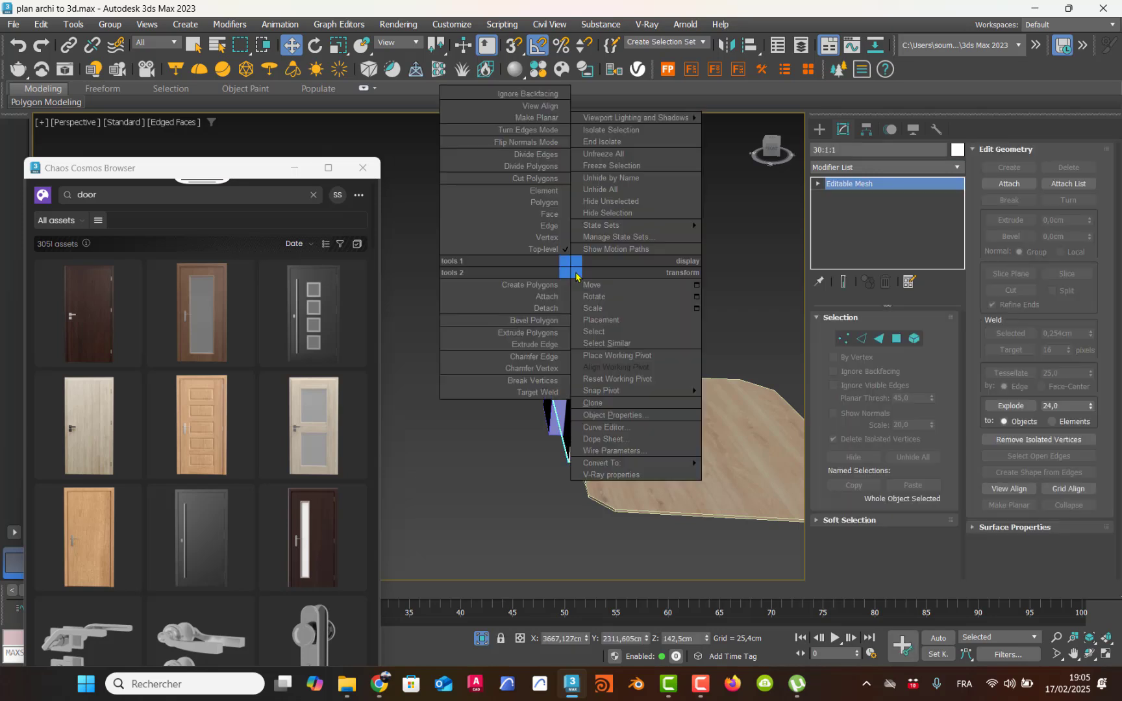
mouse_move(690, 463)
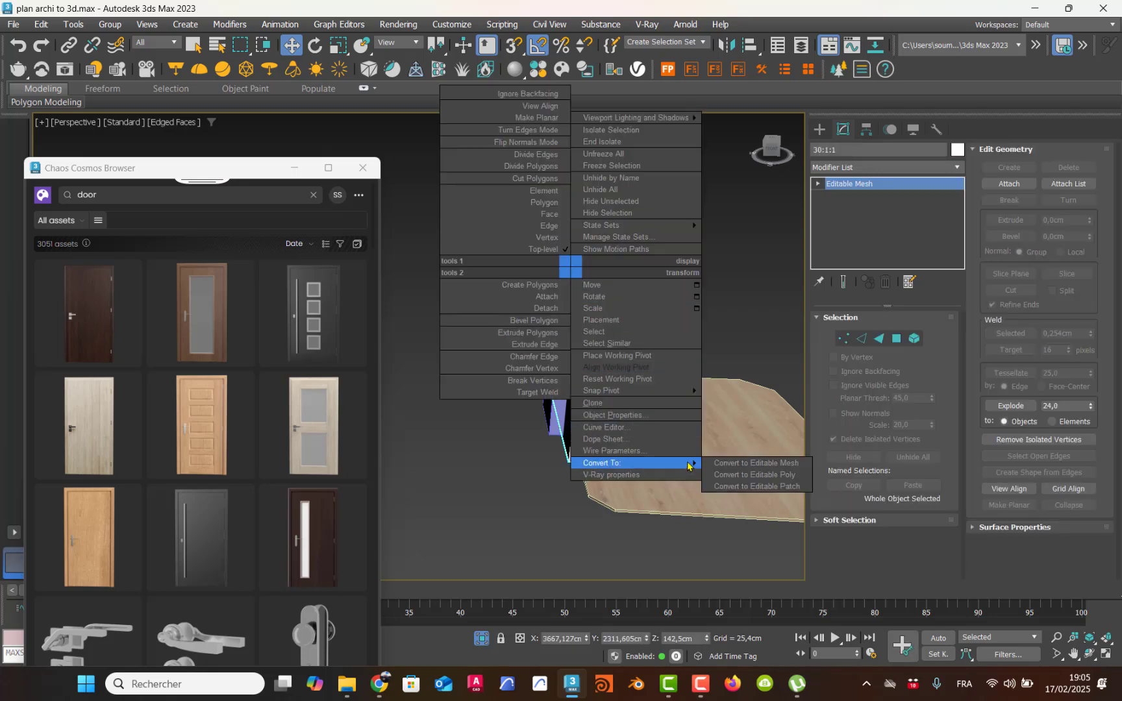
click(732, 477)
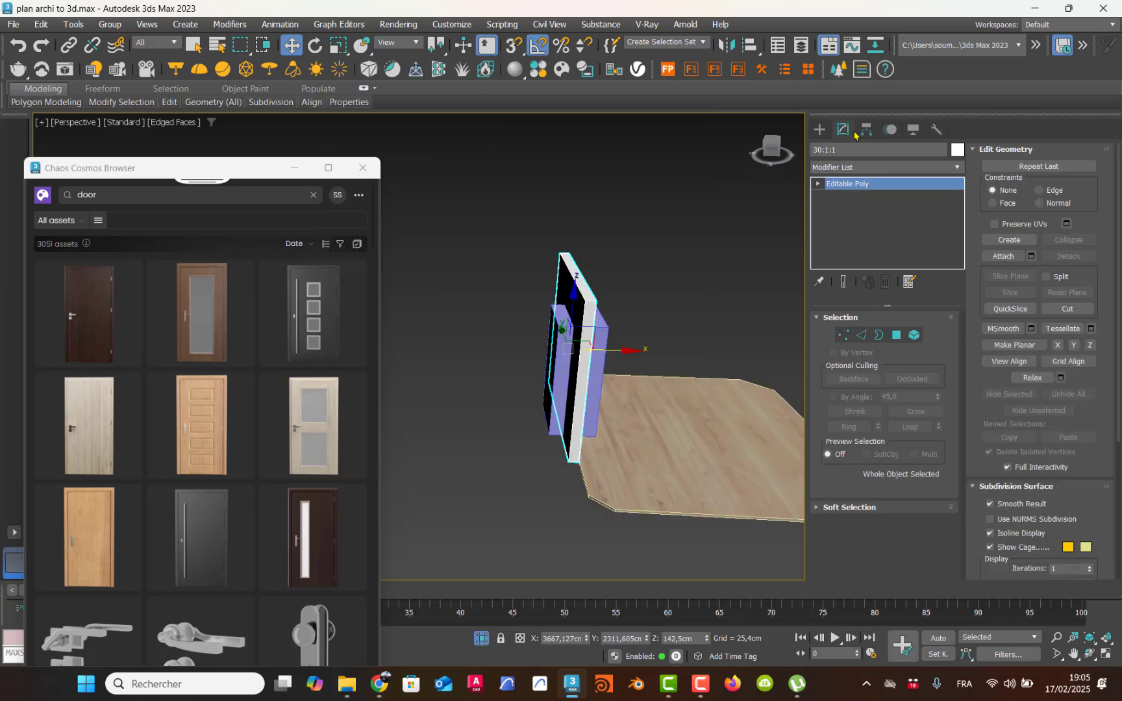
Step: Subtract the box from the wall with ProBoolean to cut the door opening
click(820, 127)
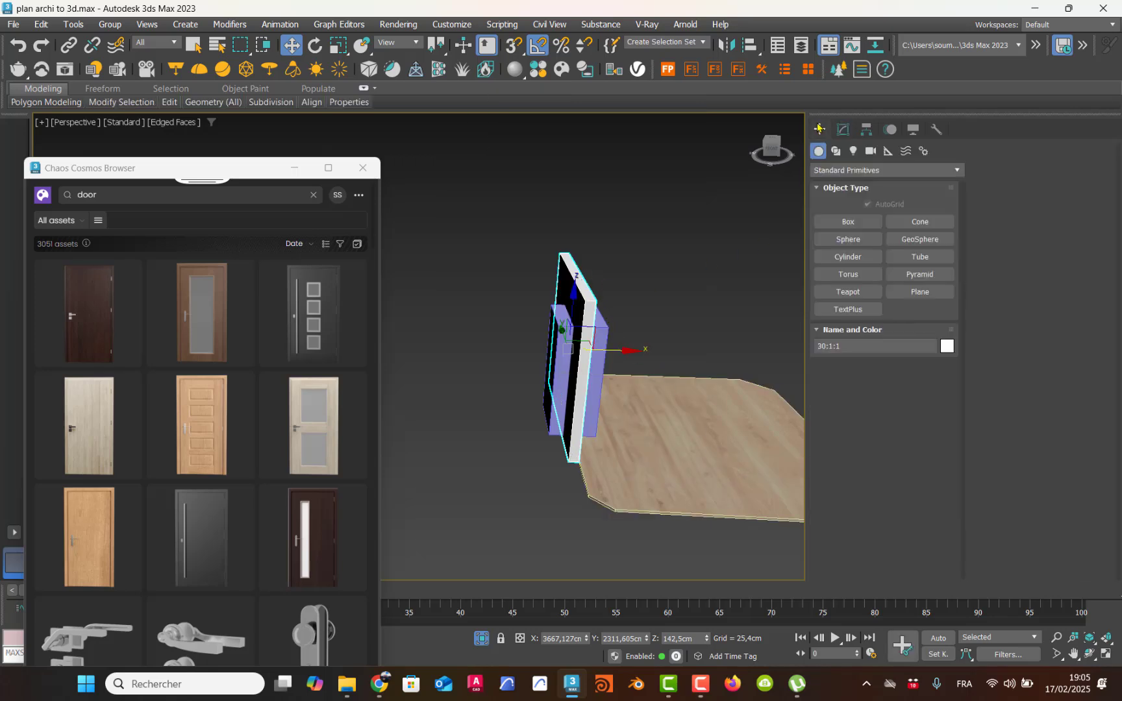
click(852, 170)
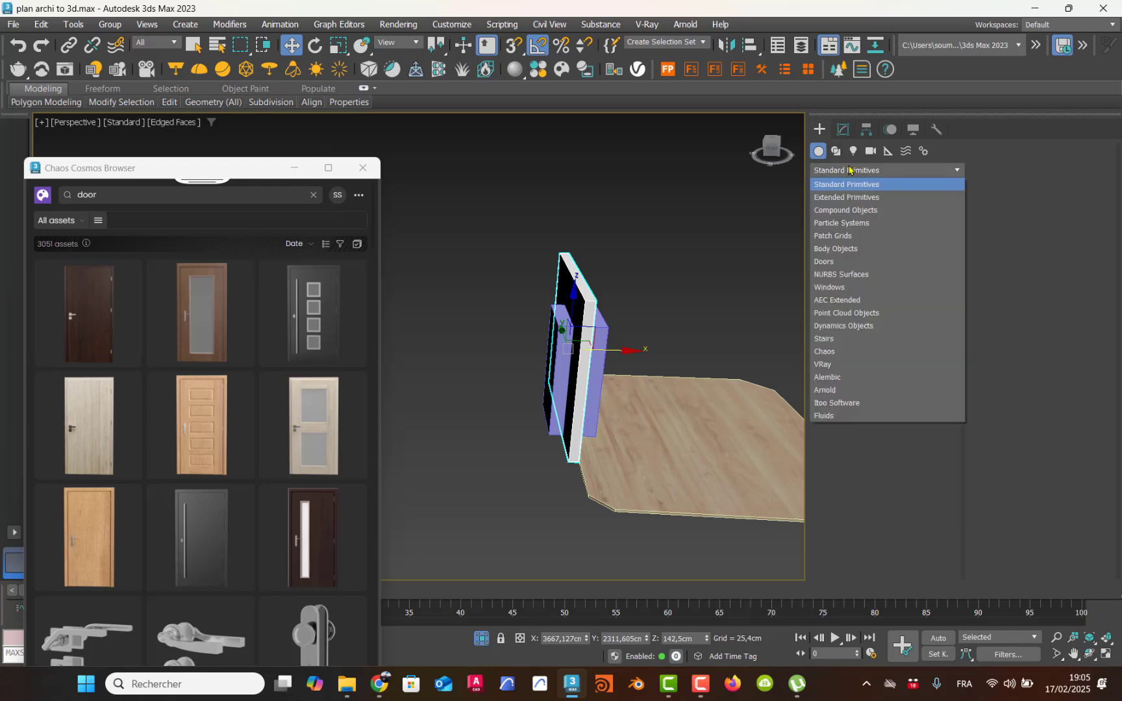
click(858, 210)
click(902, 292)
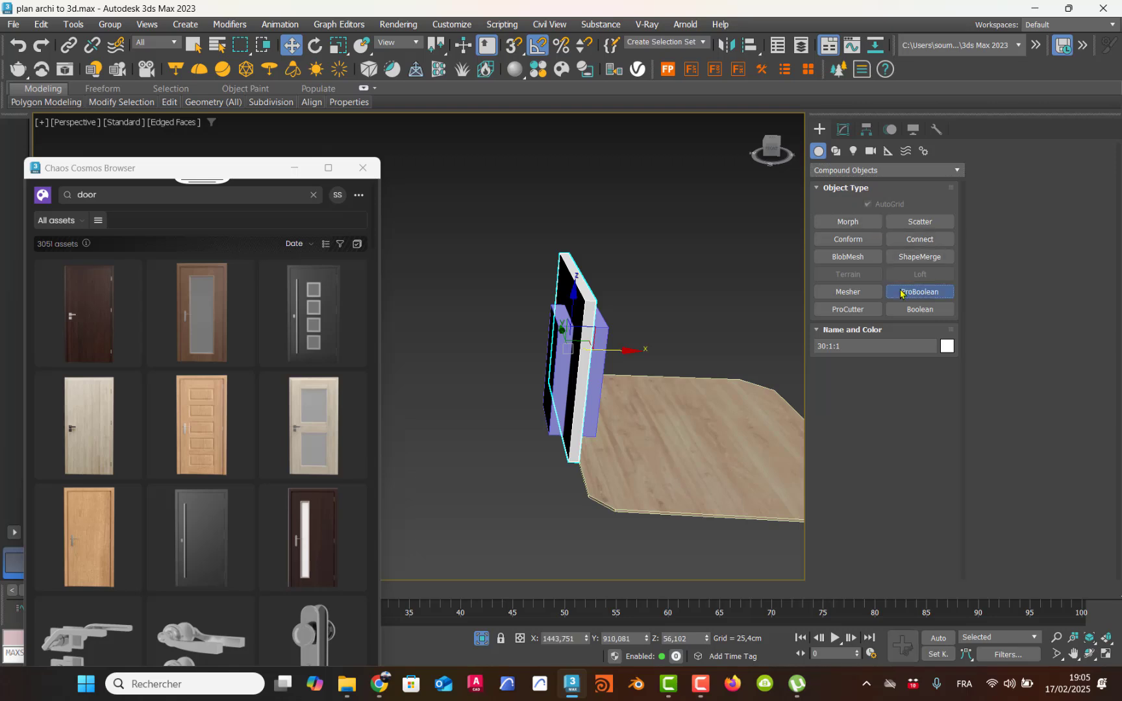
click(897, 381)
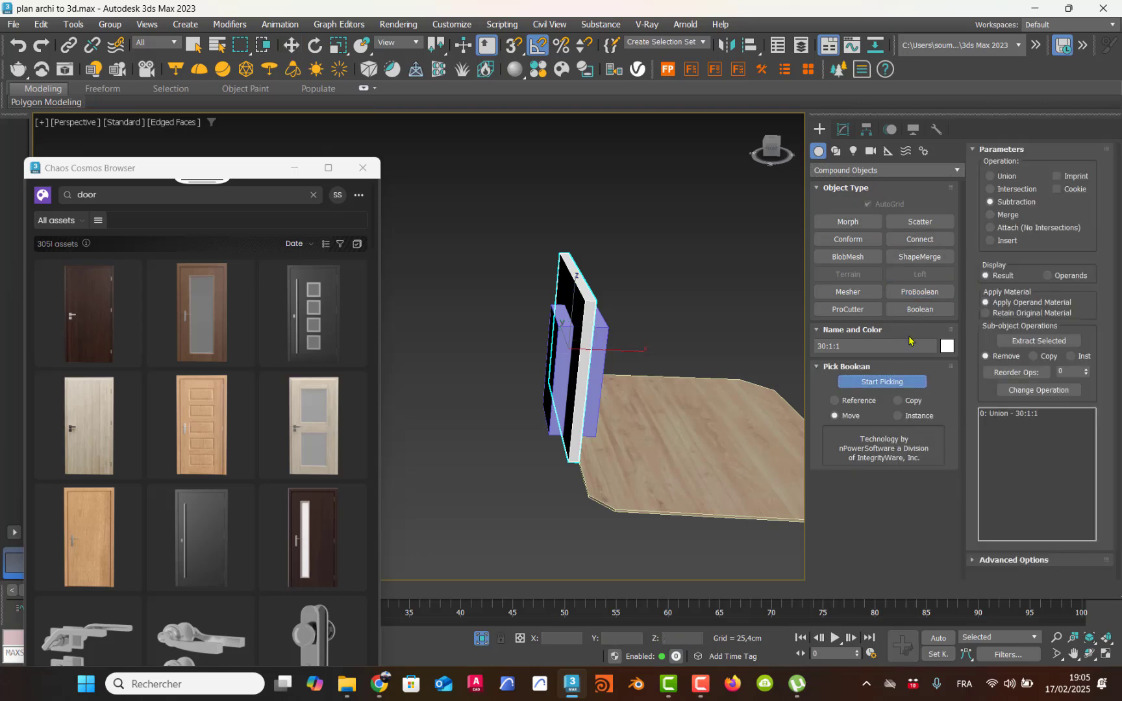
click(554, 376)
alt+middle_drag(554, 376, 624, 399)
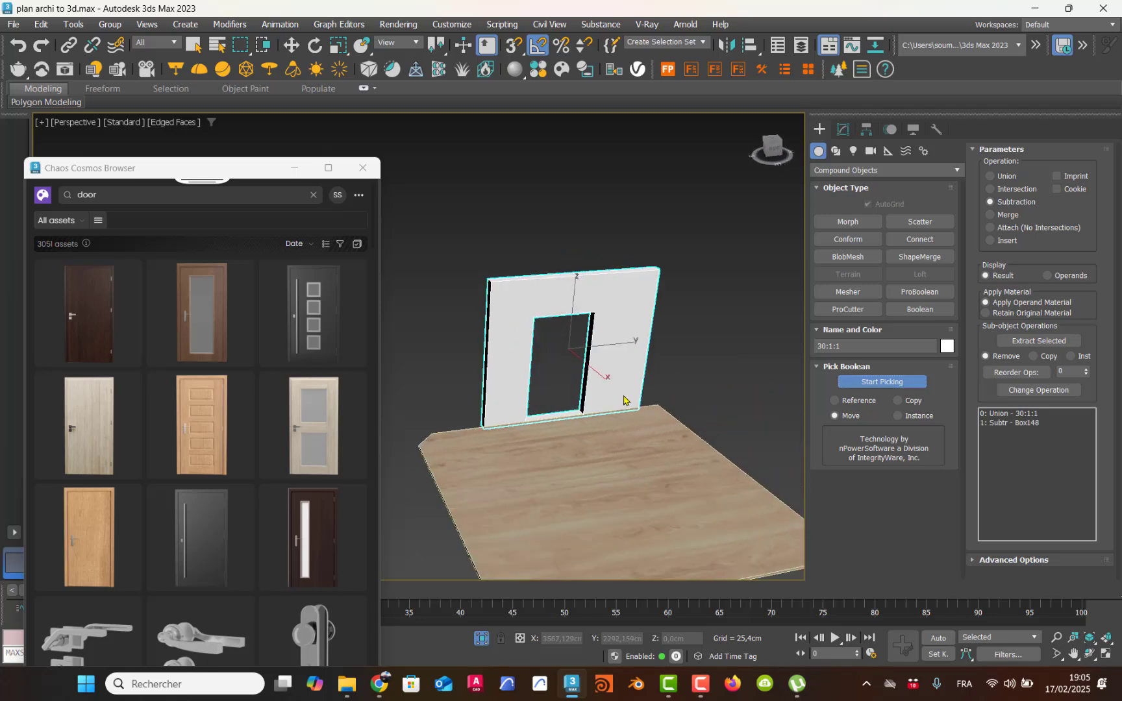
click(855, 385)
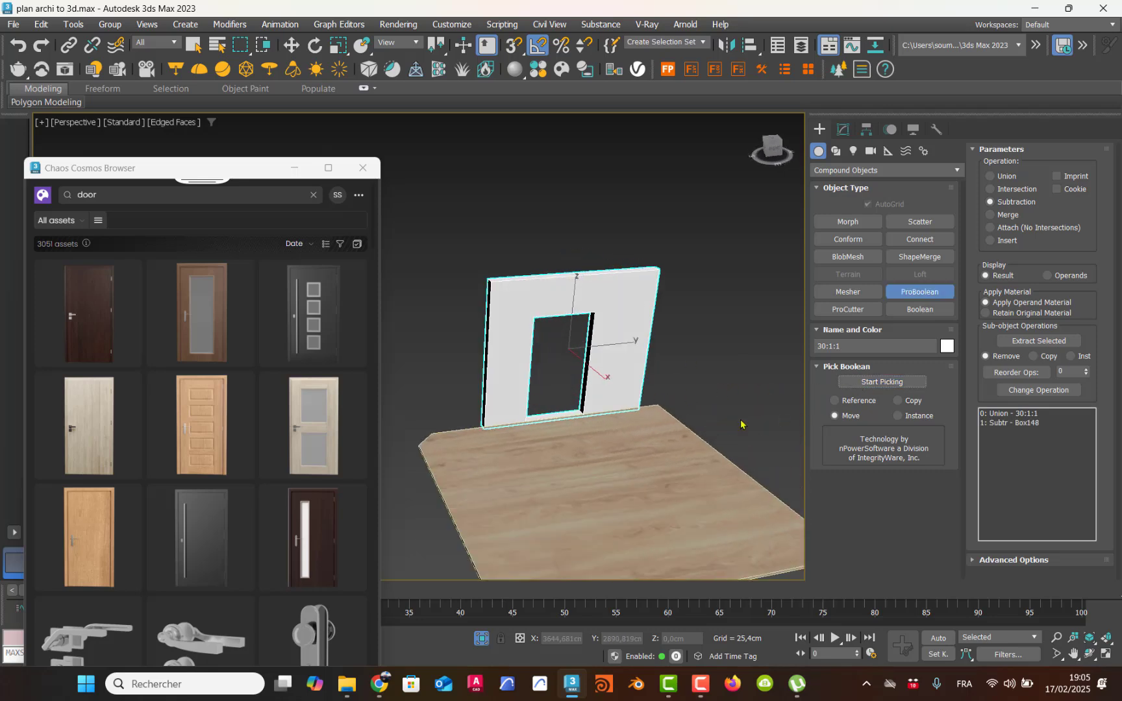
scroll(578, 411, up, 6)
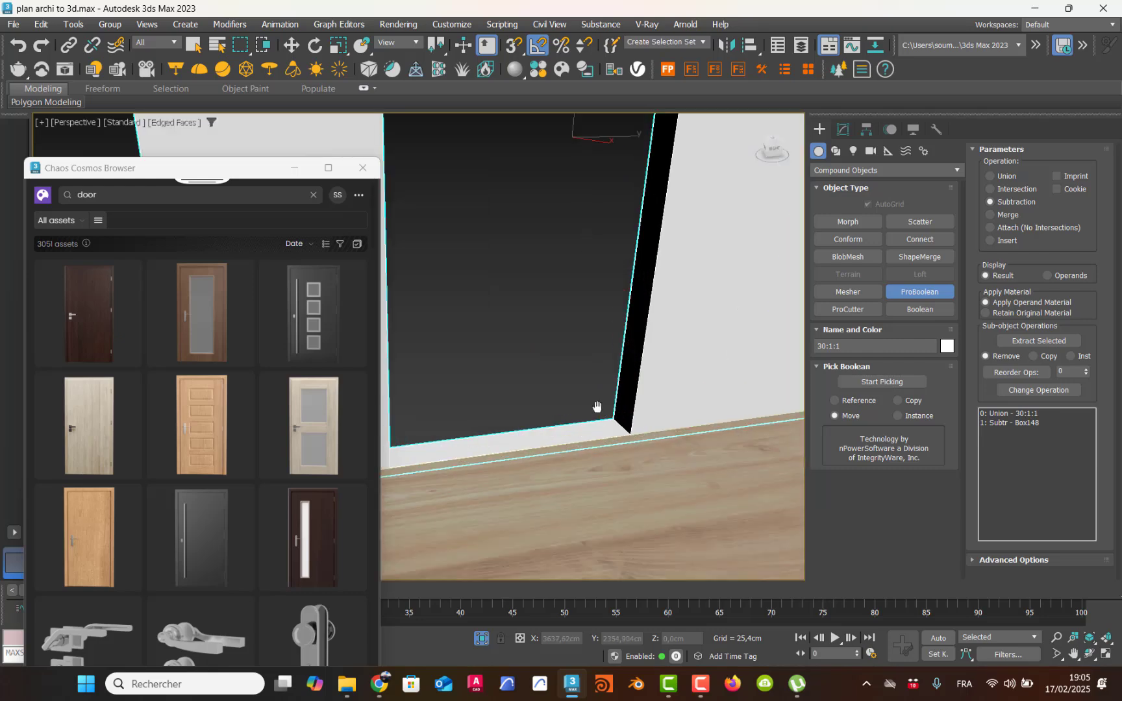
Step: Examine the door opening cut into the wall and its lower edge, and switch to the Move tool
scroll(691, 406, down, 1)
scroll(691, 406, up, 4)
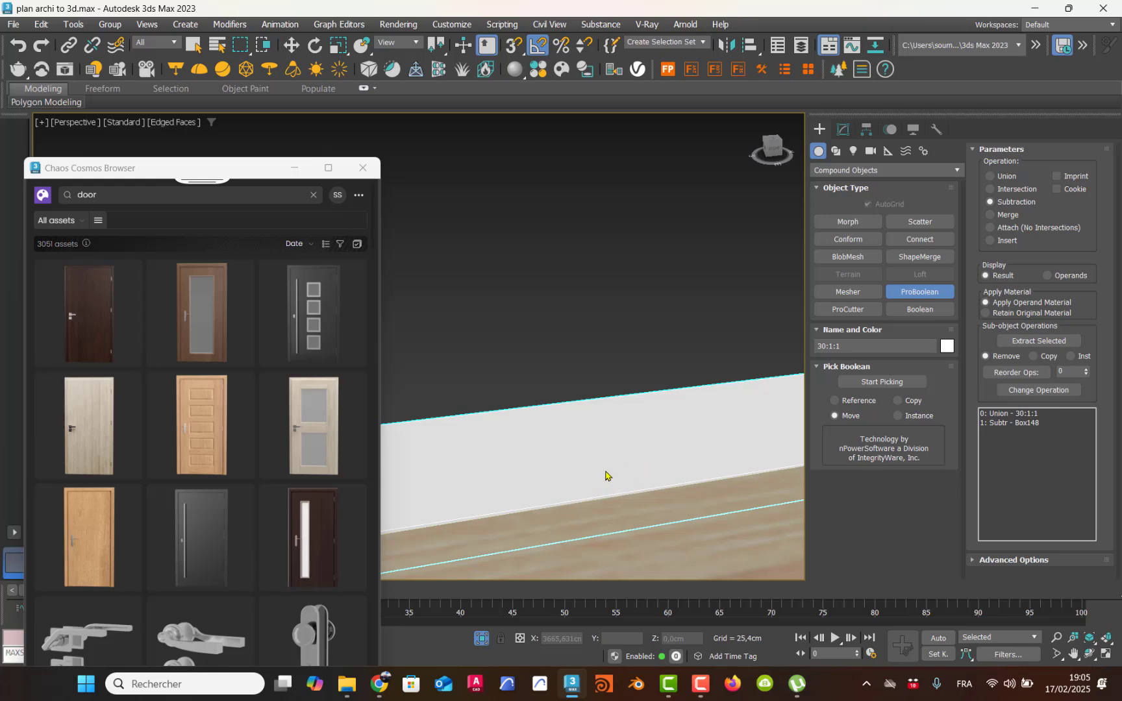
scroll(656, 402, down, 5)
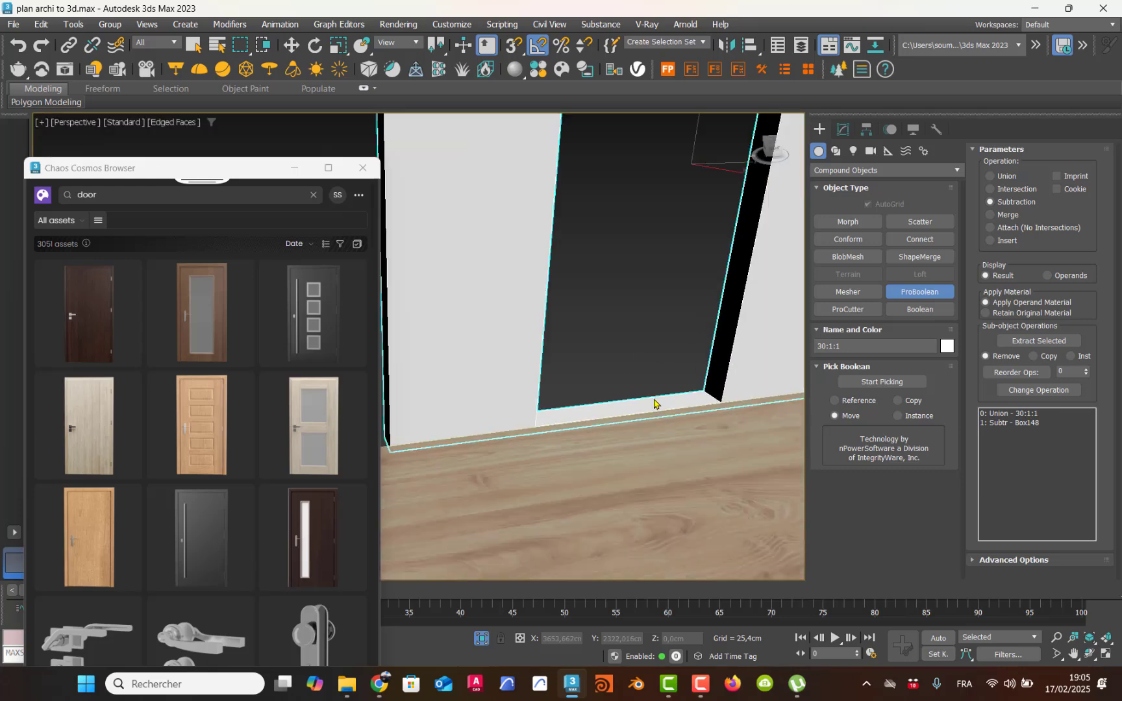
middle_drag(656, 402, 591, 422)
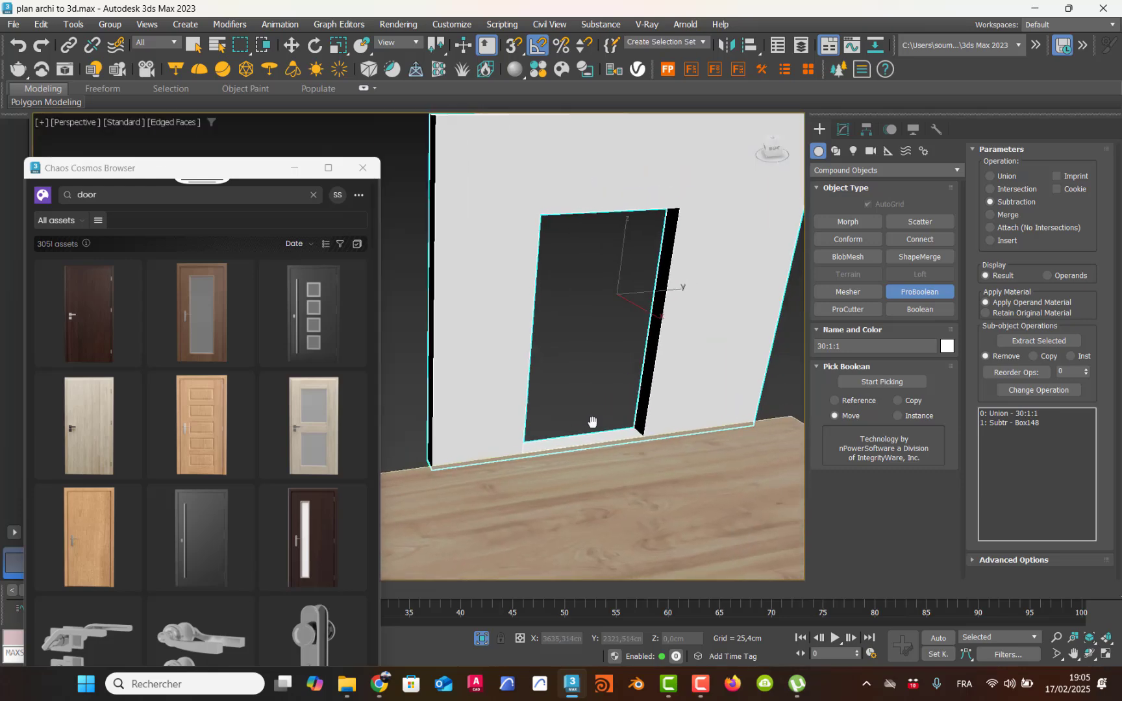
click(908, 294)
click(291, 45)
alt+middle_drag(539, 272, 482, 318)
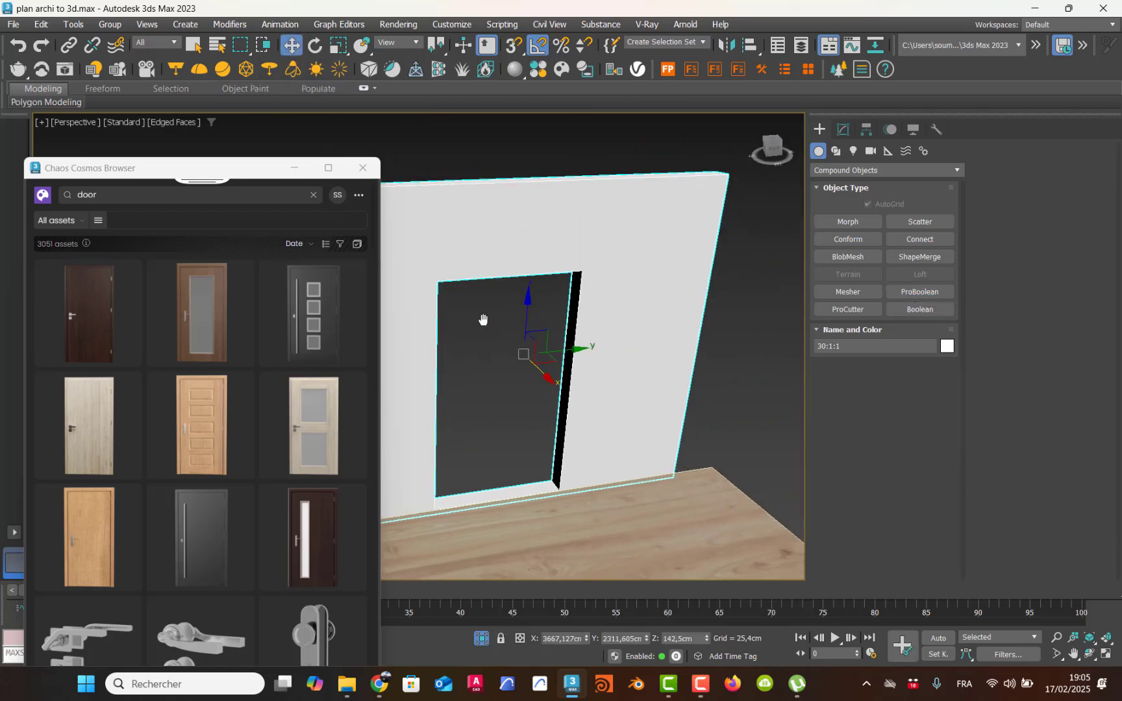
Step: Try to move the wall operand of the ProBoolean along the Y axis, and undo the change
click(844, 130)
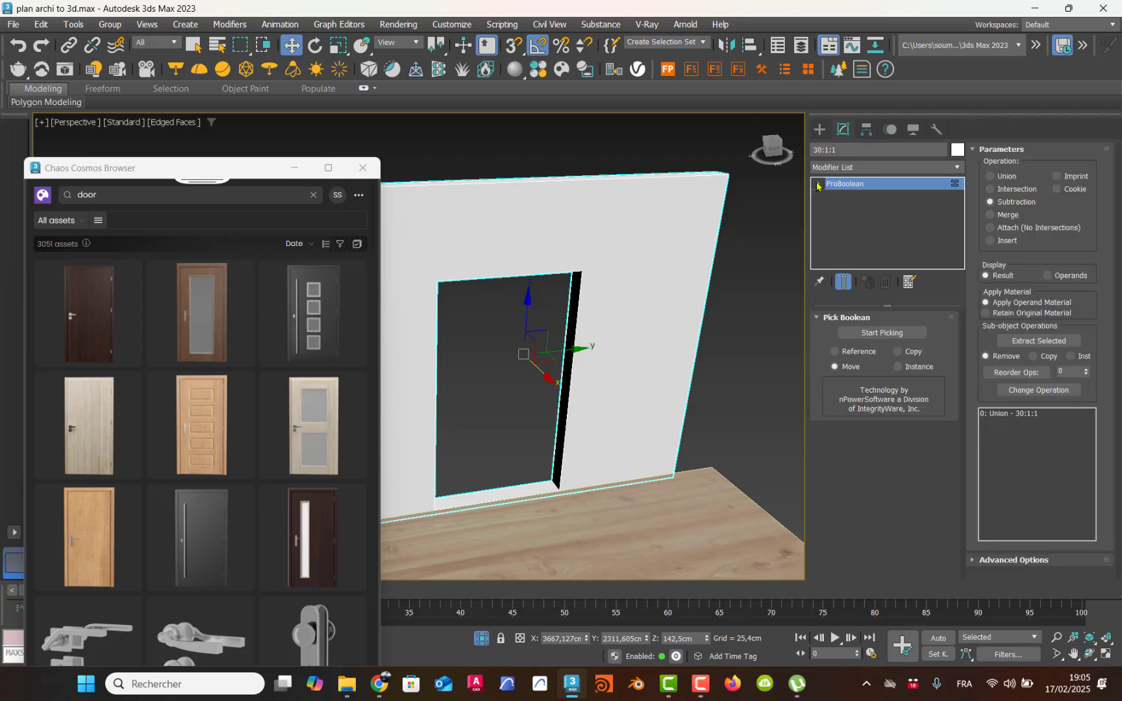
click(818, 184)
click(845, 196)
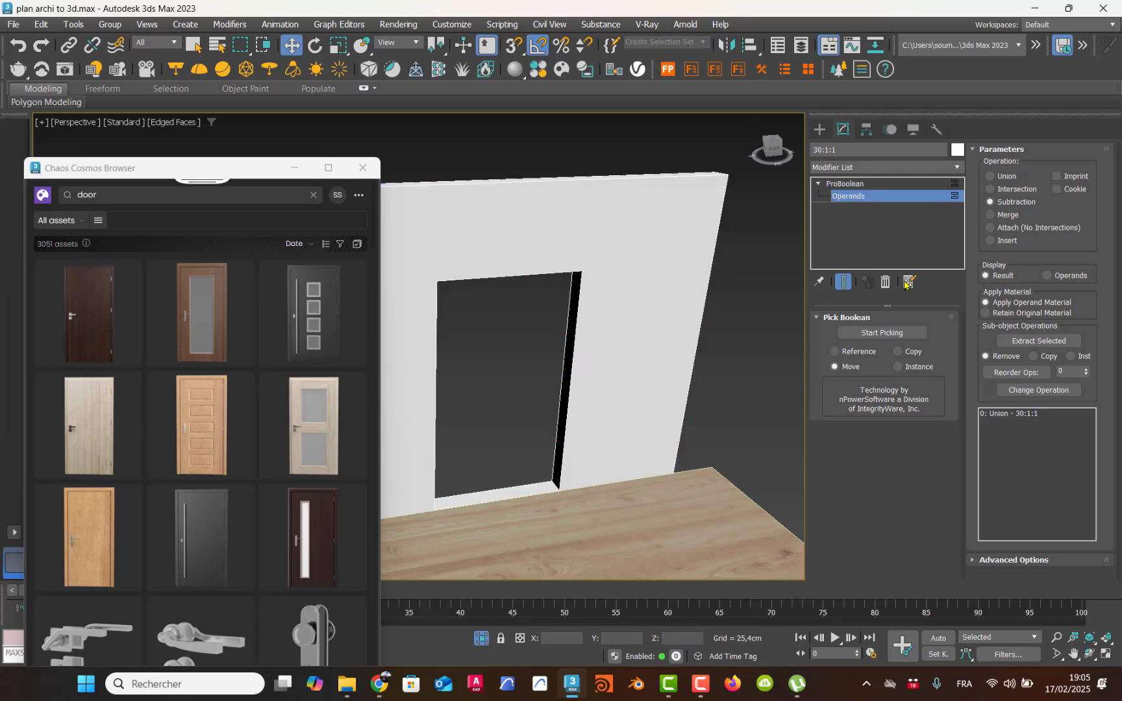
click(997, 415)
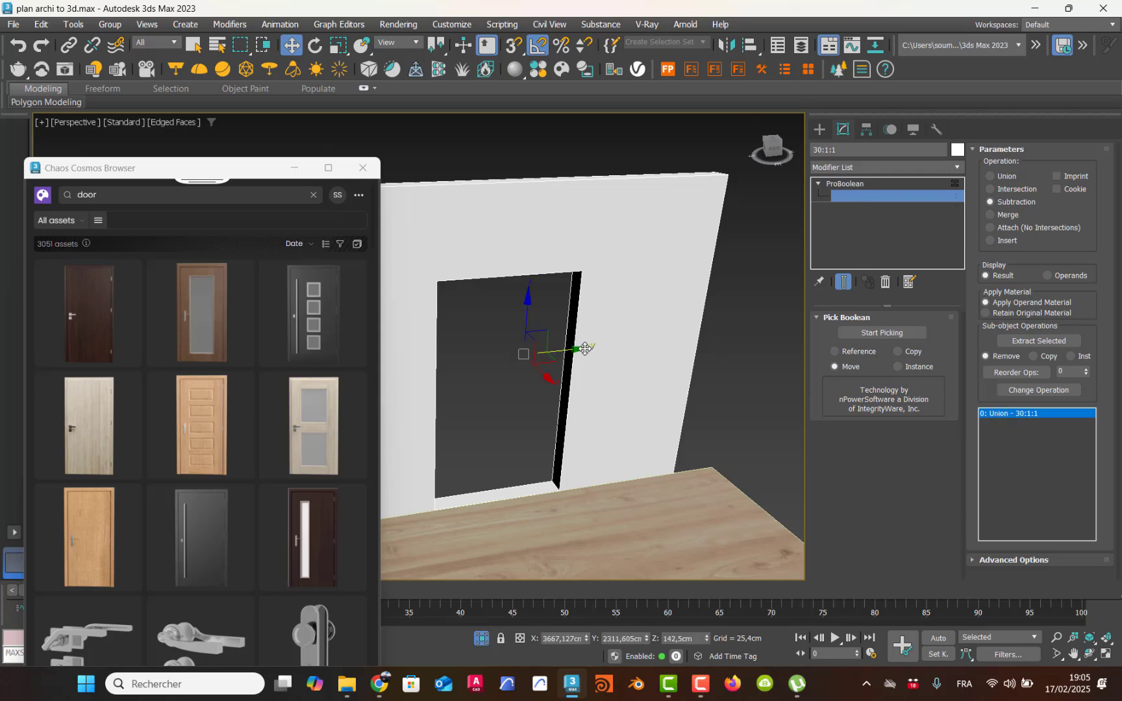
drag(588, 348, 614, 345)
key(ctrl+z)
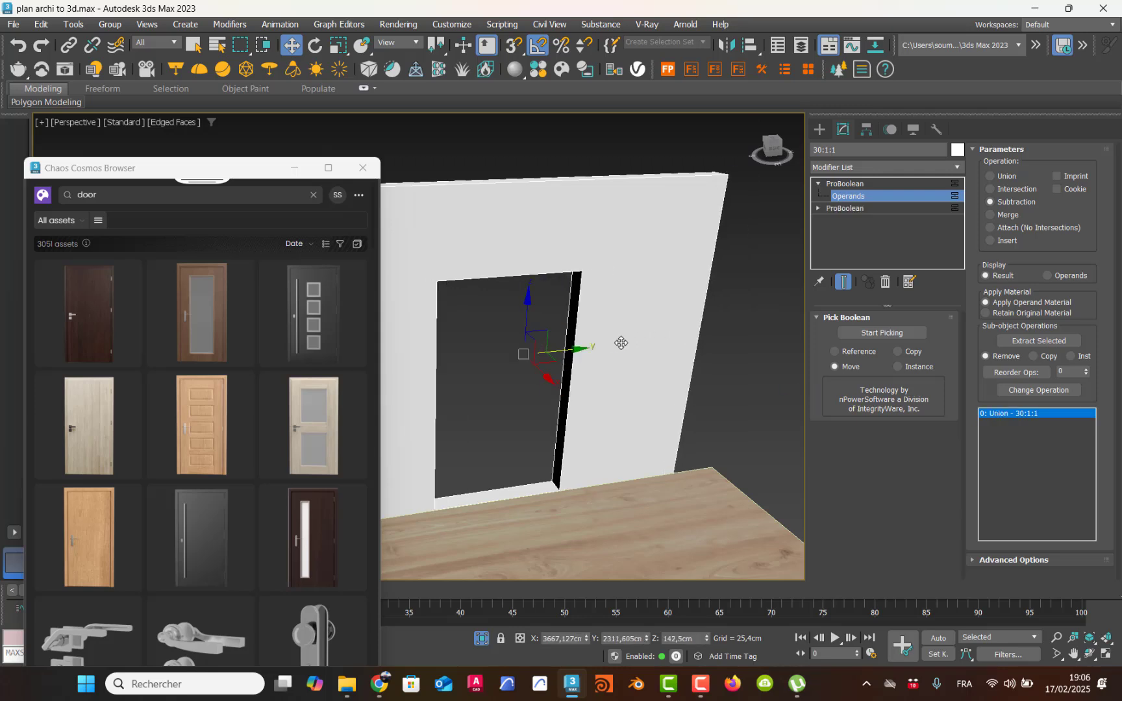
Step: Check the operands of the lower ProBoolean in the stack and try to move the opening from that level
click(817, 209)
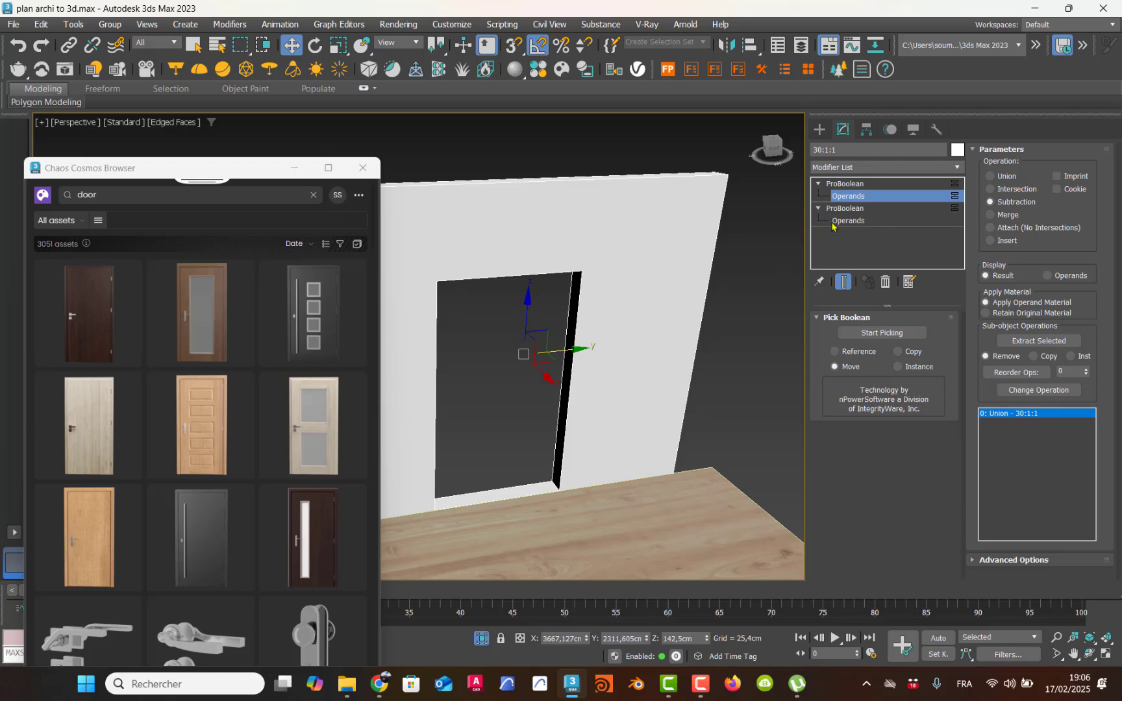
click(839, 222)
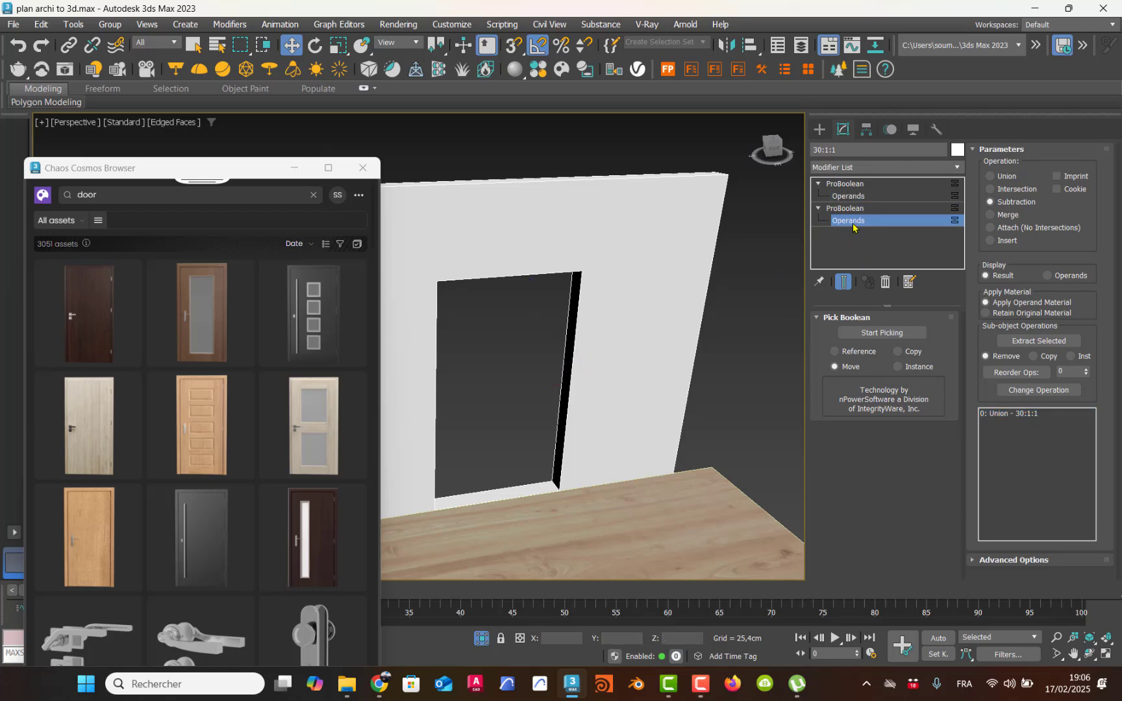
click(847, 208)
click(849, 221)
click(847, 210)
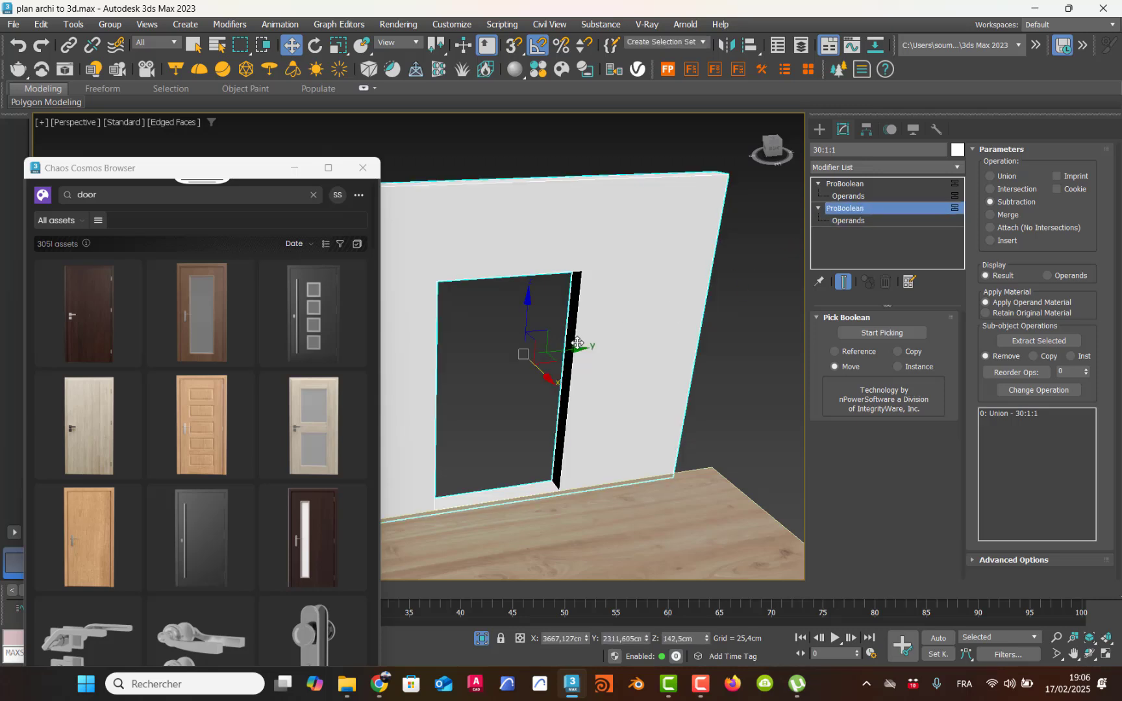
drag(578, 357, 579, 359)
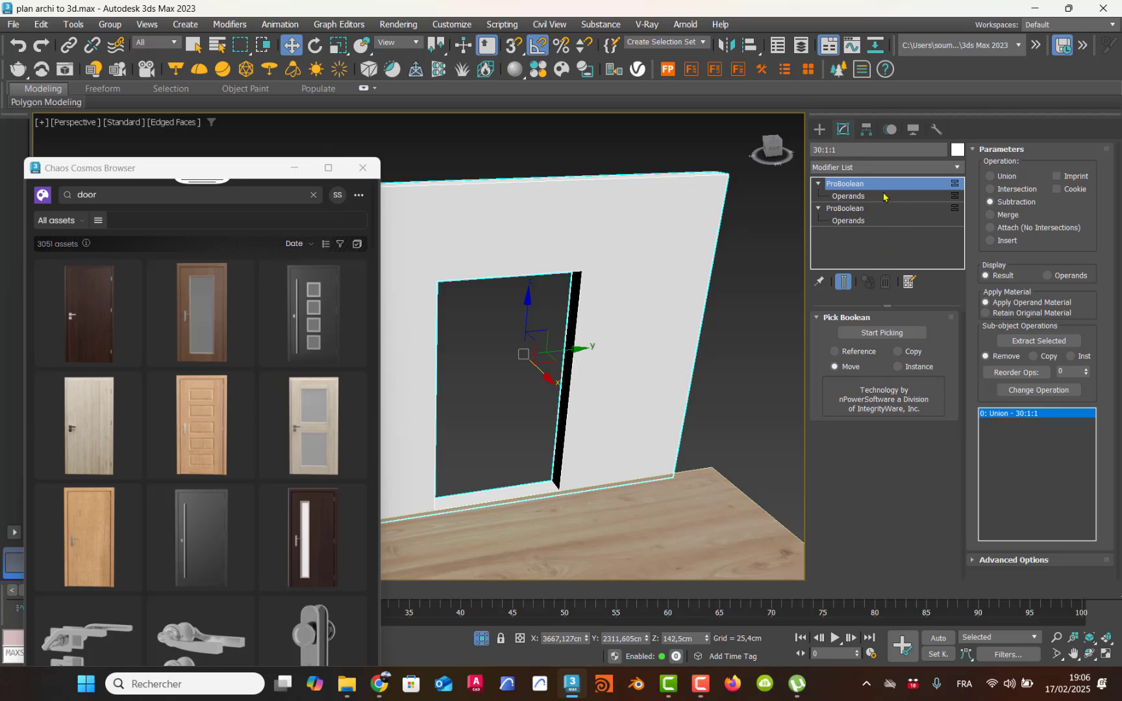
Step: Try to shift the upper ProBoolean's operand along the Y axis, and deselect the wall
click(848, 196)
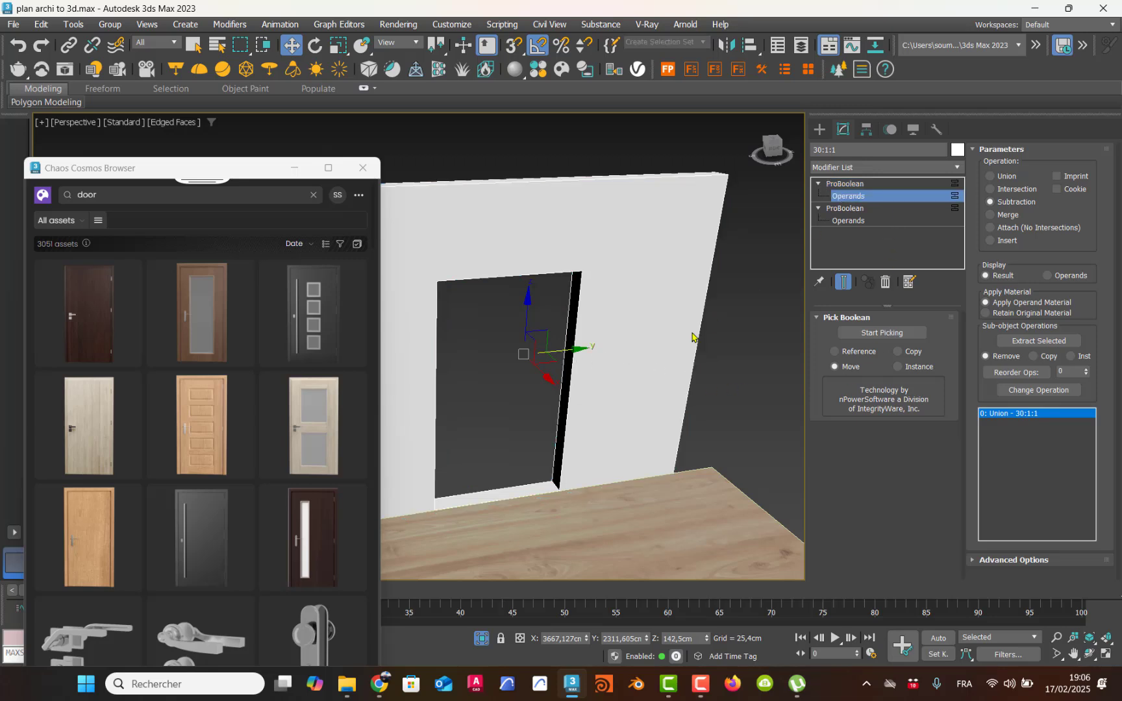
mouse_move(558, 354)
mouse_down()
mouse_move(594, 351)
mouse_move(562, 351)
mouse_up()
click(847, 185)
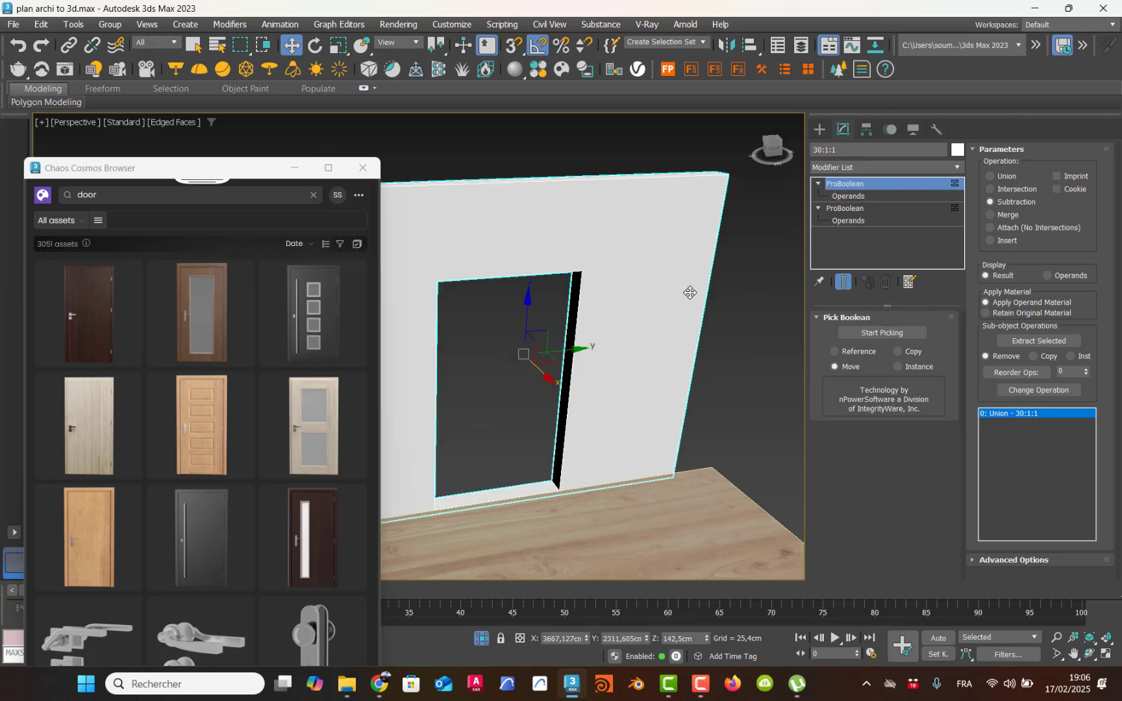
click(736, 346)
Step: Draw a box about 66.6 cm long, 51.6 cm wide and 19.3 cm high on the wall face beside the door opening
scroll(637, 395, down, 5)
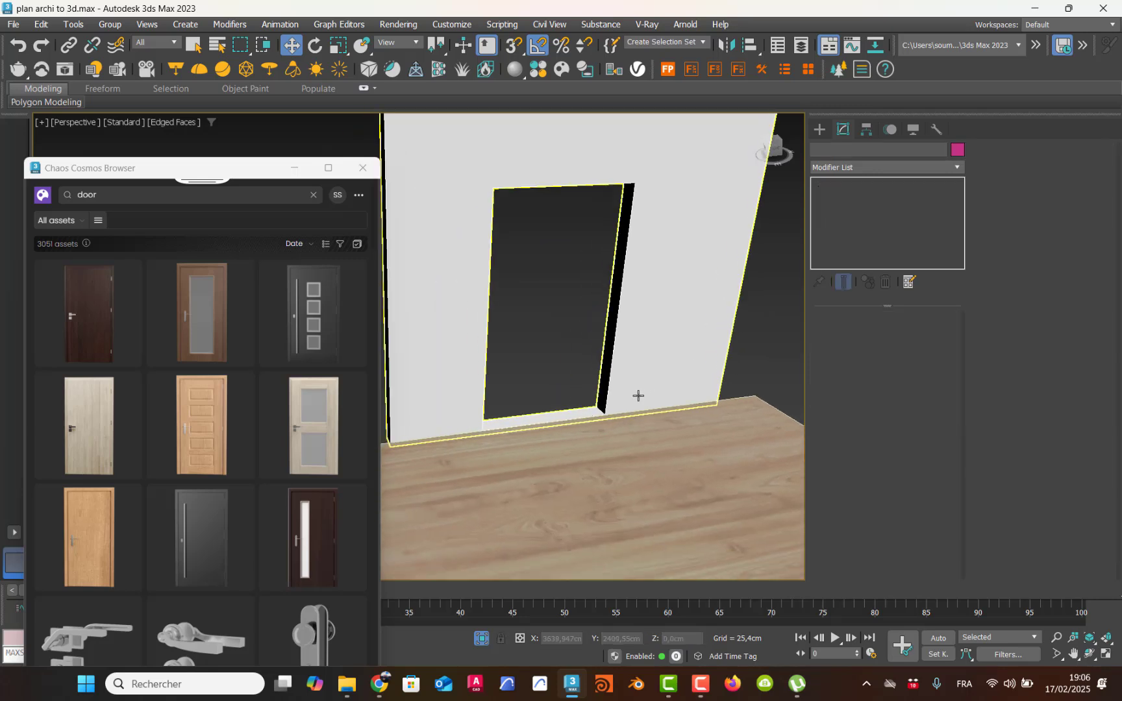
alt+middle_drag(638, 395, 593, 359)
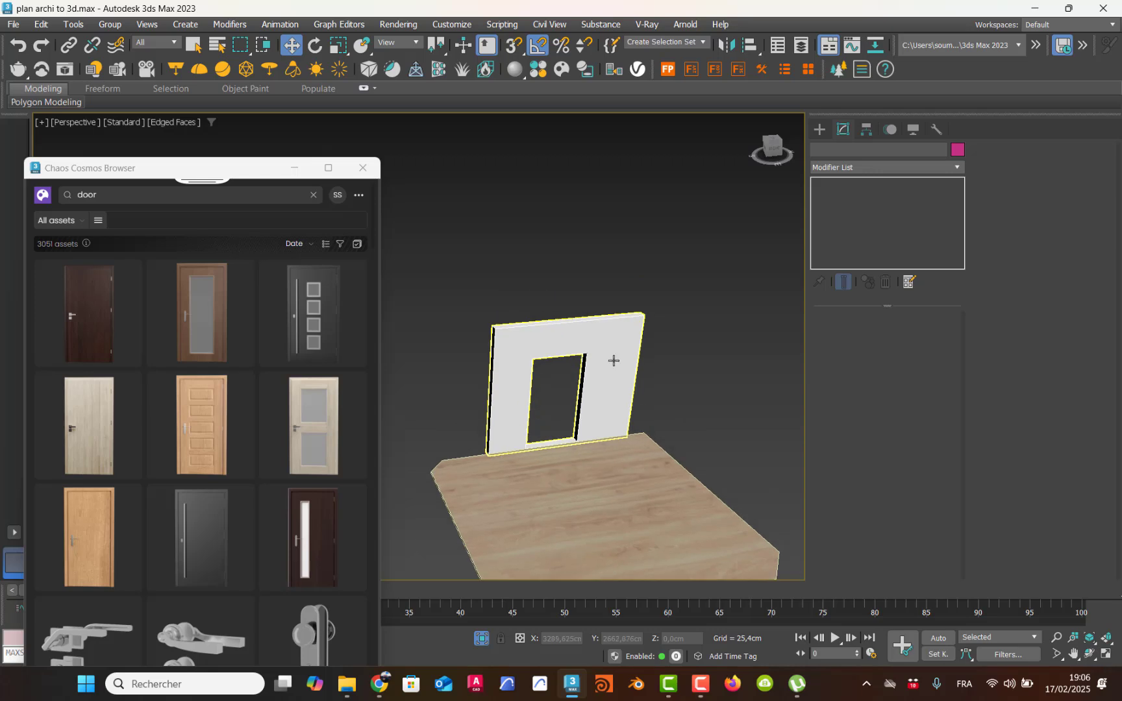
scroll(609, 358, up, 4)
click(820, 130)
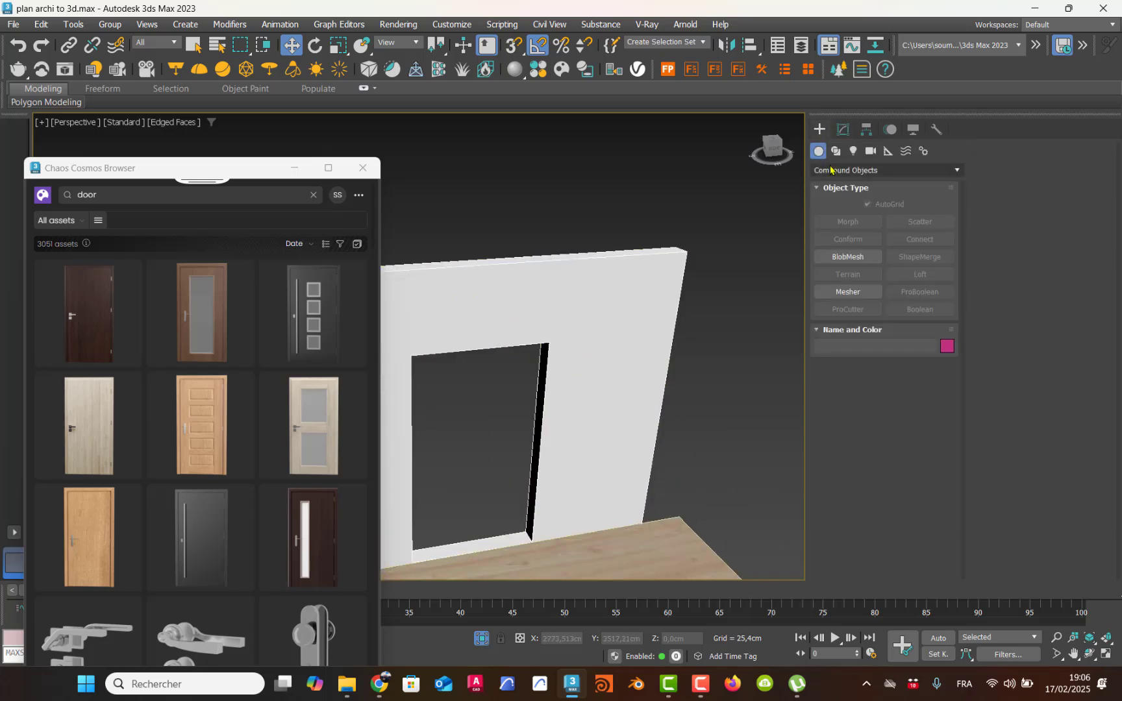
click(834, 172)
click(851, 183)
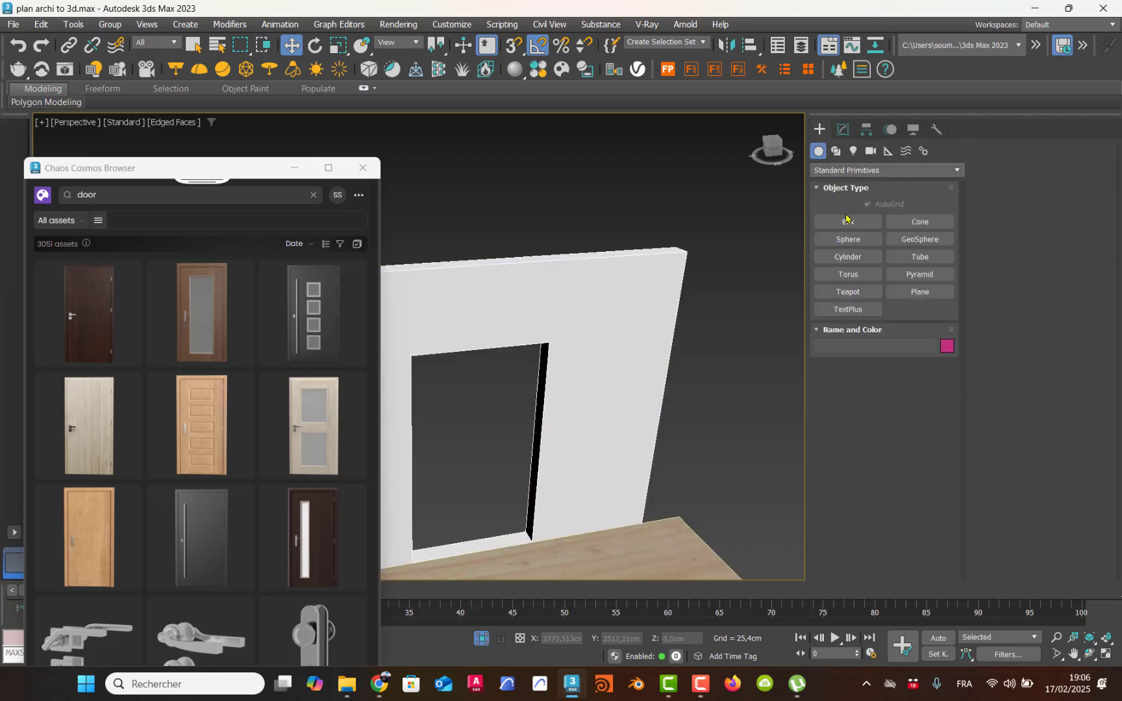
click(849, 224)
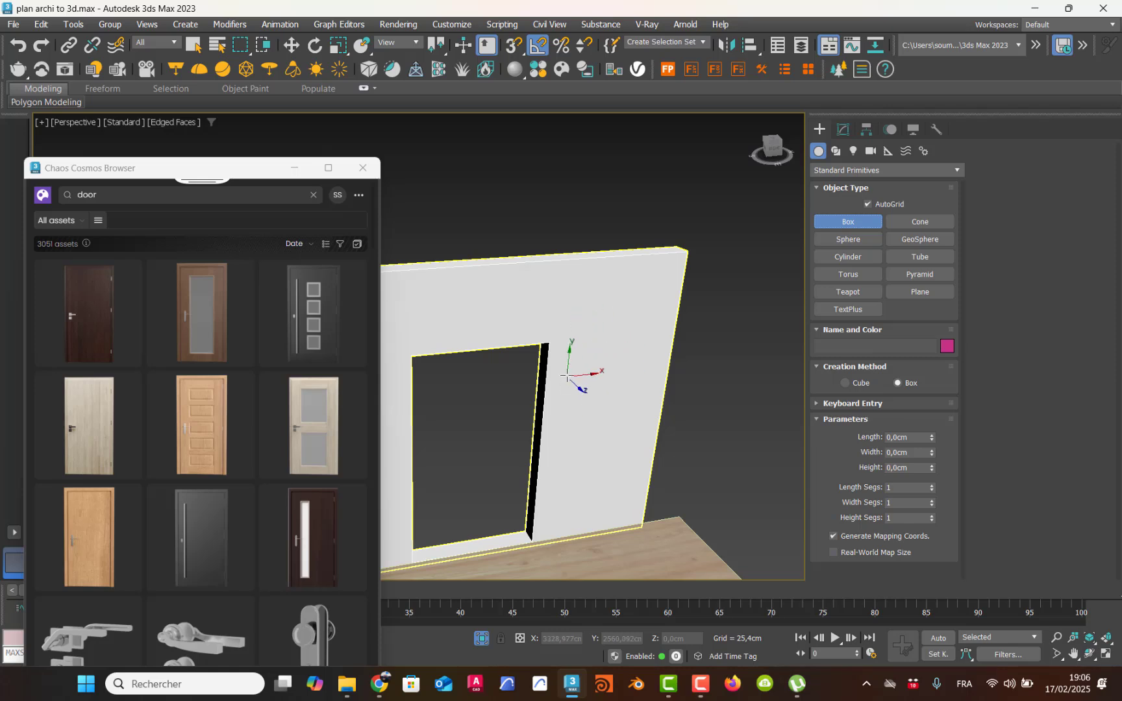
drag(576, 350, 616, 411)
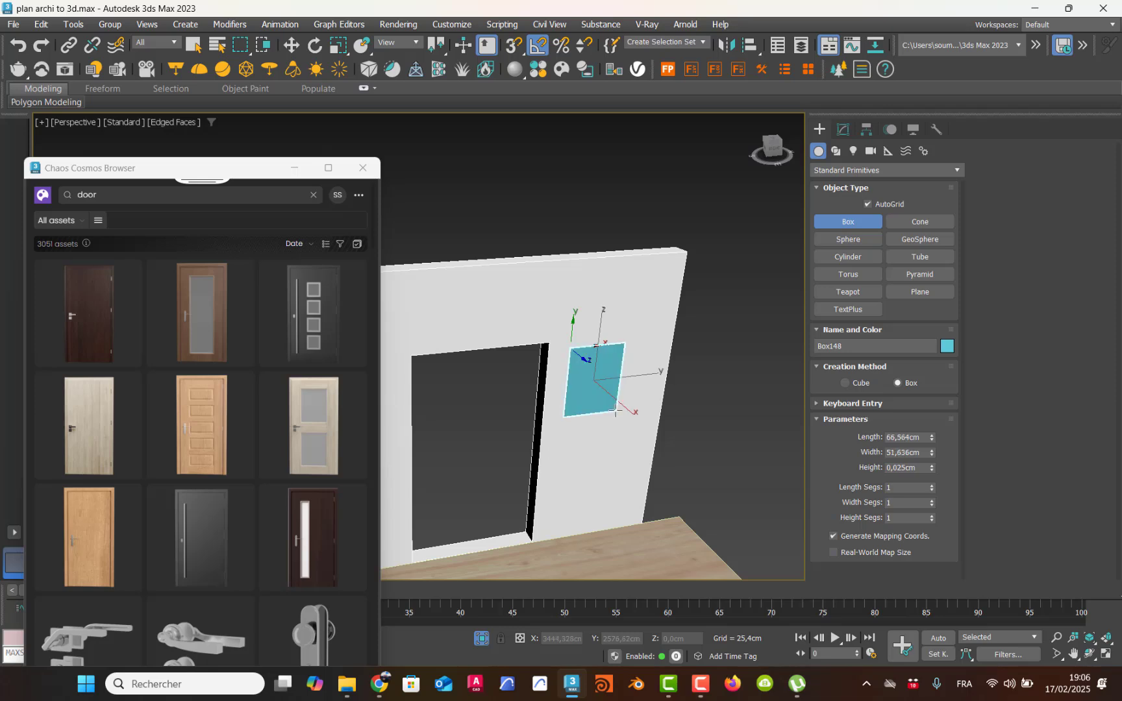
click(628, 429)
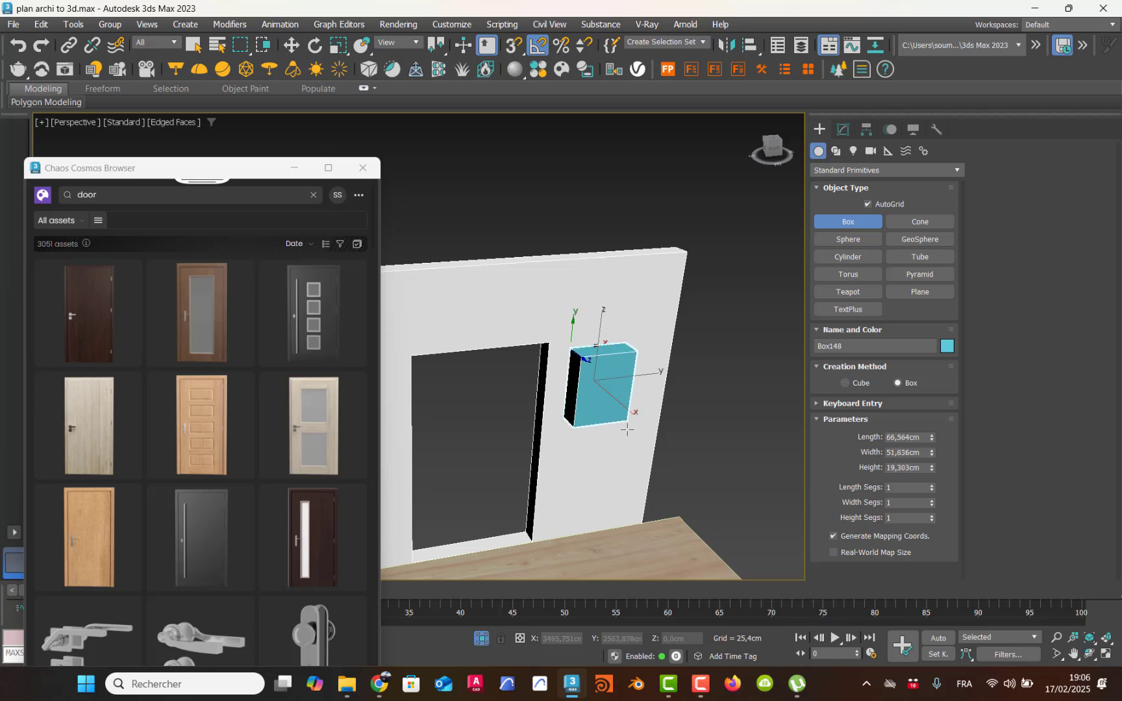
Step: Move the box along the X axis so it sinks partway into the wall
click(294, 48)
middle_drag(539, 380, 497, 382)
scroll(496, 380, up, 4)
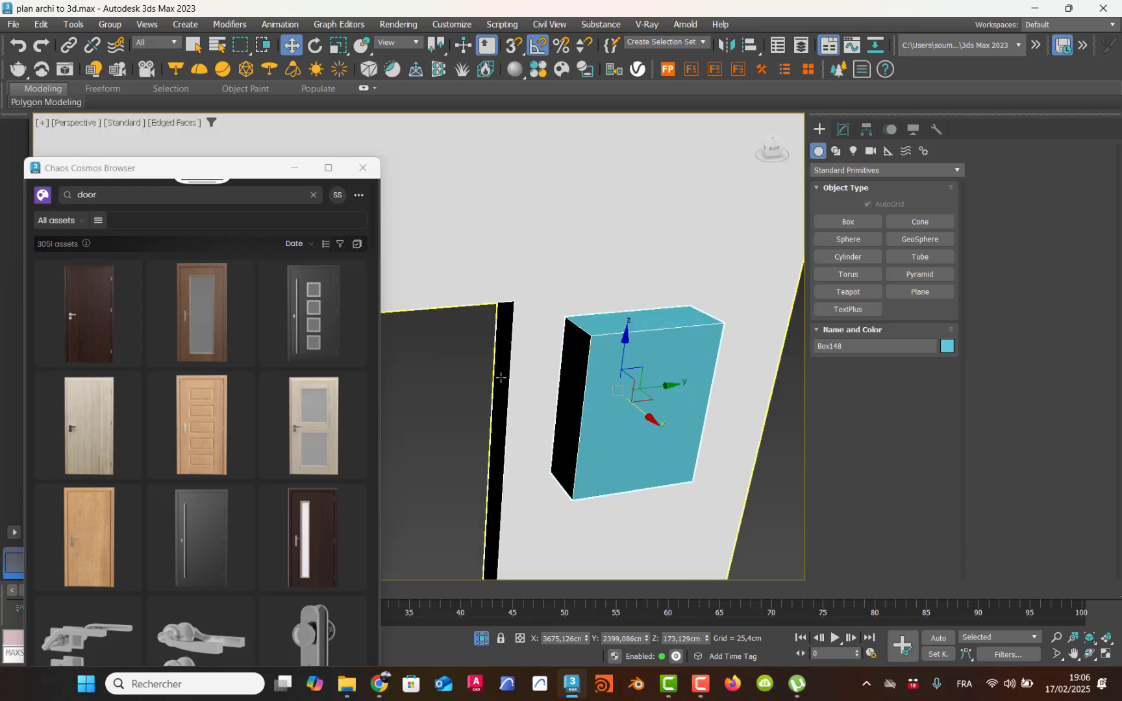
drag(654, 424, 647, 418)
alt+middle_drag(595, 395, 660, 411)
drag(660, 412, 653, 408)
alt+middle_drag(601, 392, 536, 376)
Step: Convert the wall with the door opening to an Editable Poly
click(556, 228)
right_click(556, 228)
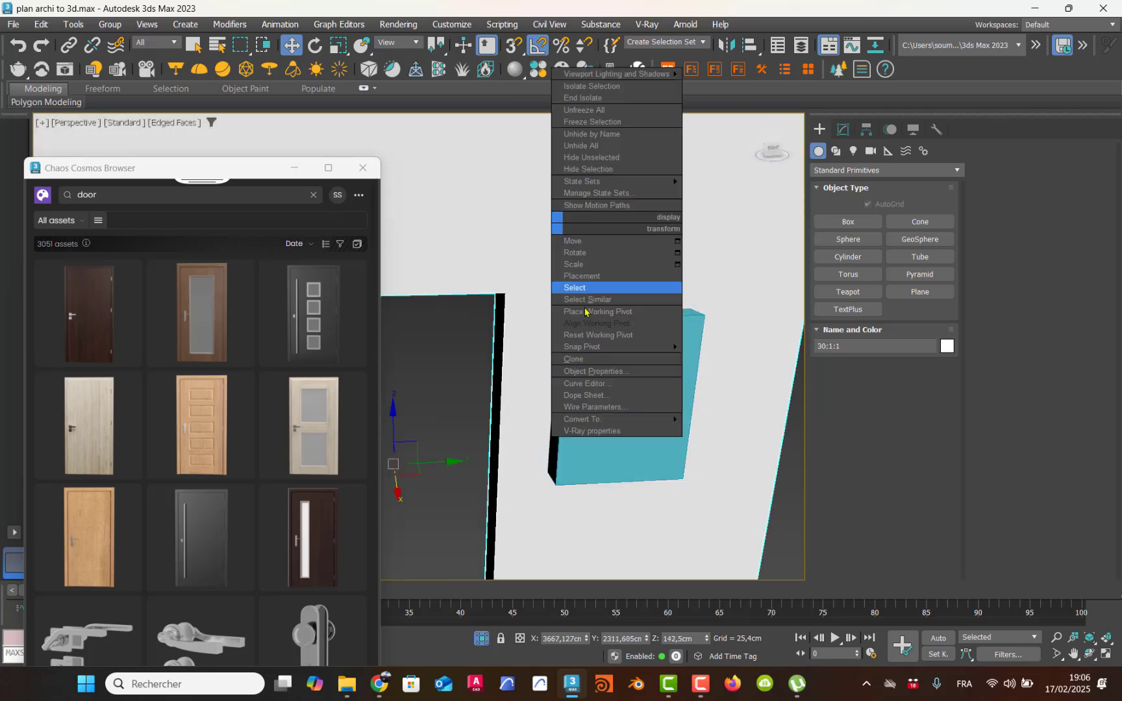
mouse_move(625, 419)
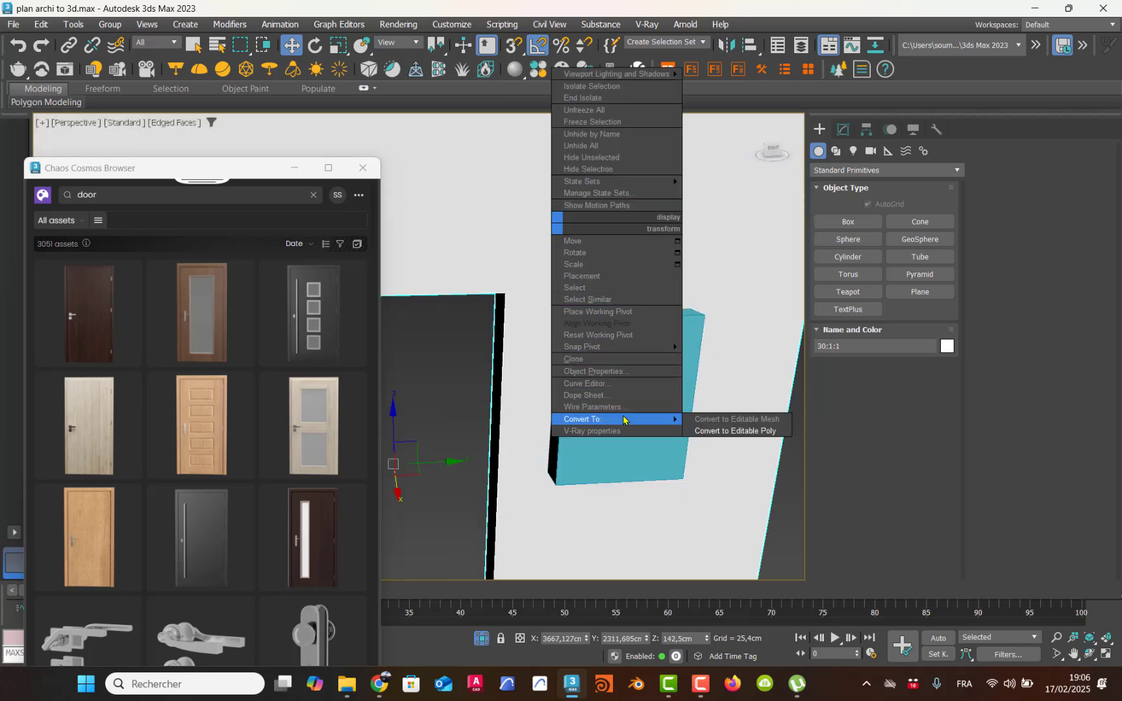
click(734, 431)
Step: Subtract the small box from the wall with ProBoolean to cut a recess beside the door opening
click(817, 130)
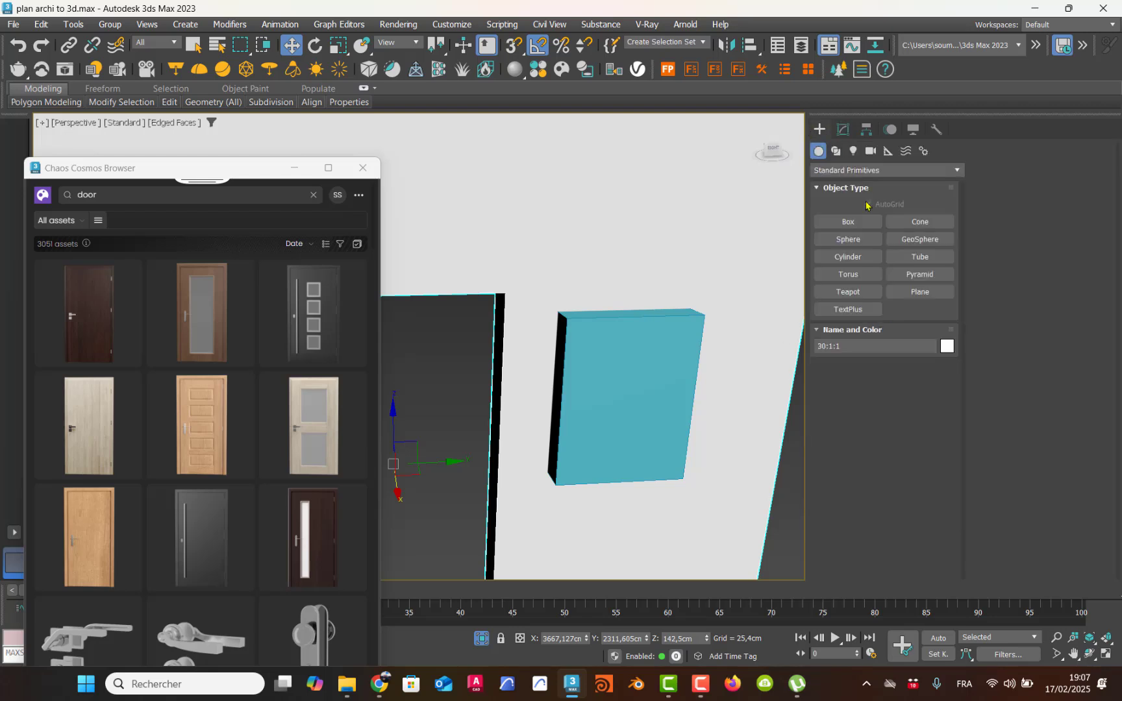
click(857, 170)
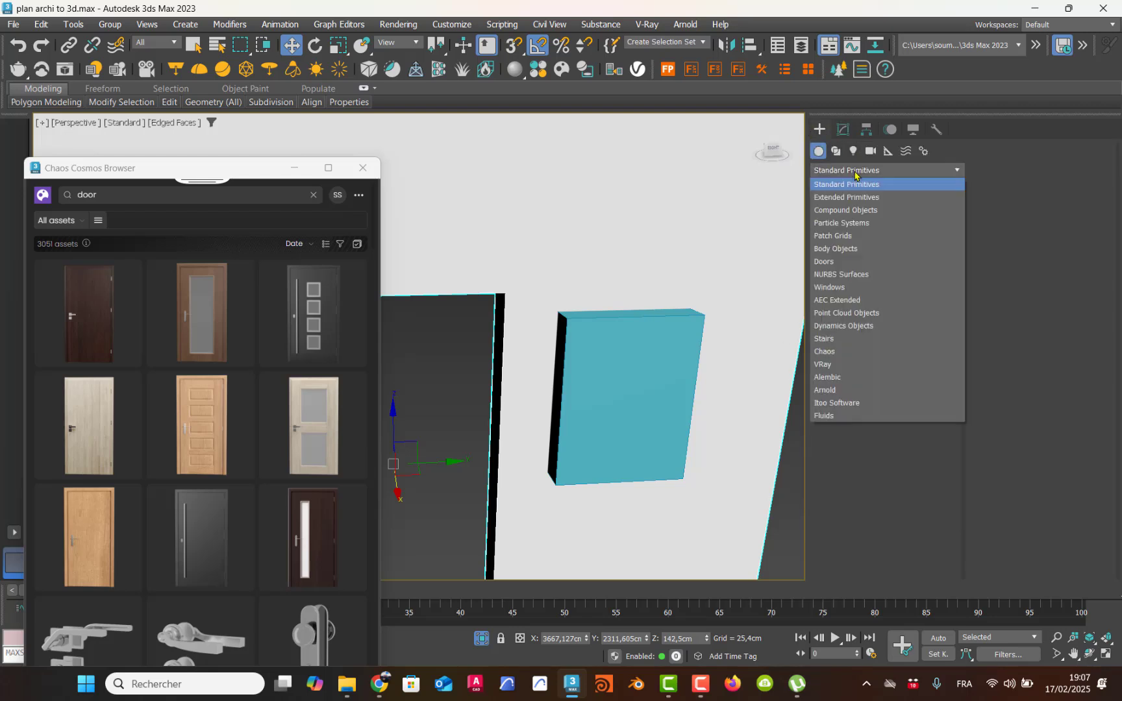
click(847, 210)
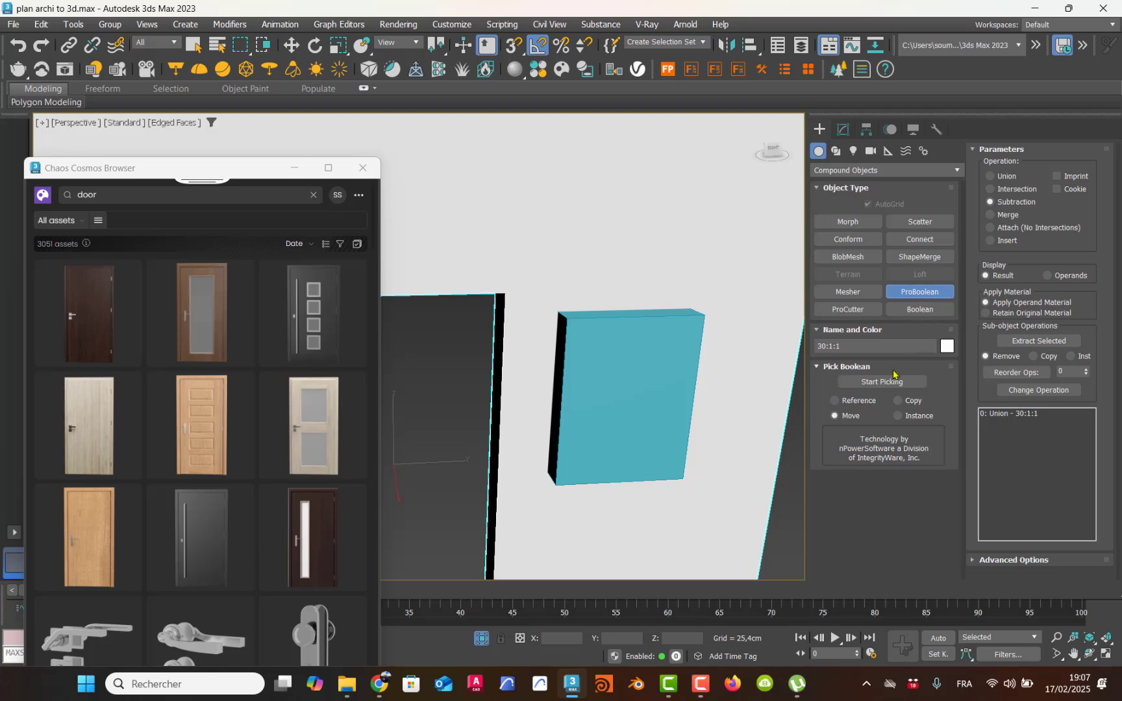
click(882, 382)
click(653, 395)
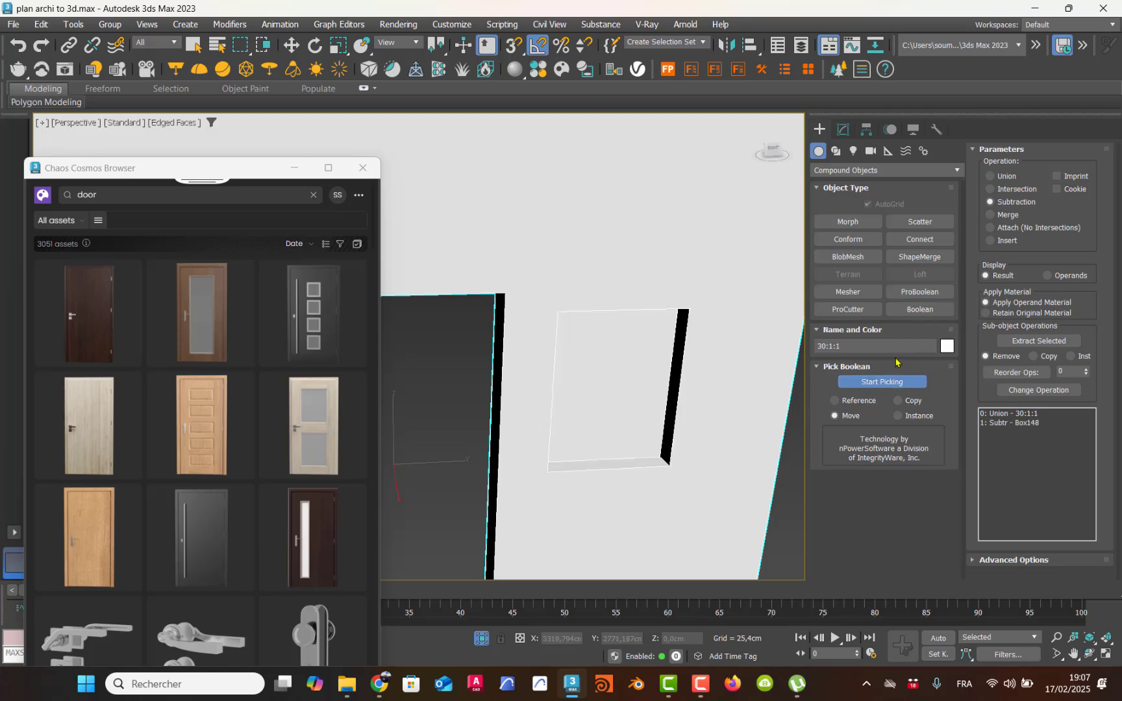
click(898, 381)
middle_drag(692, 408, 750, 366)
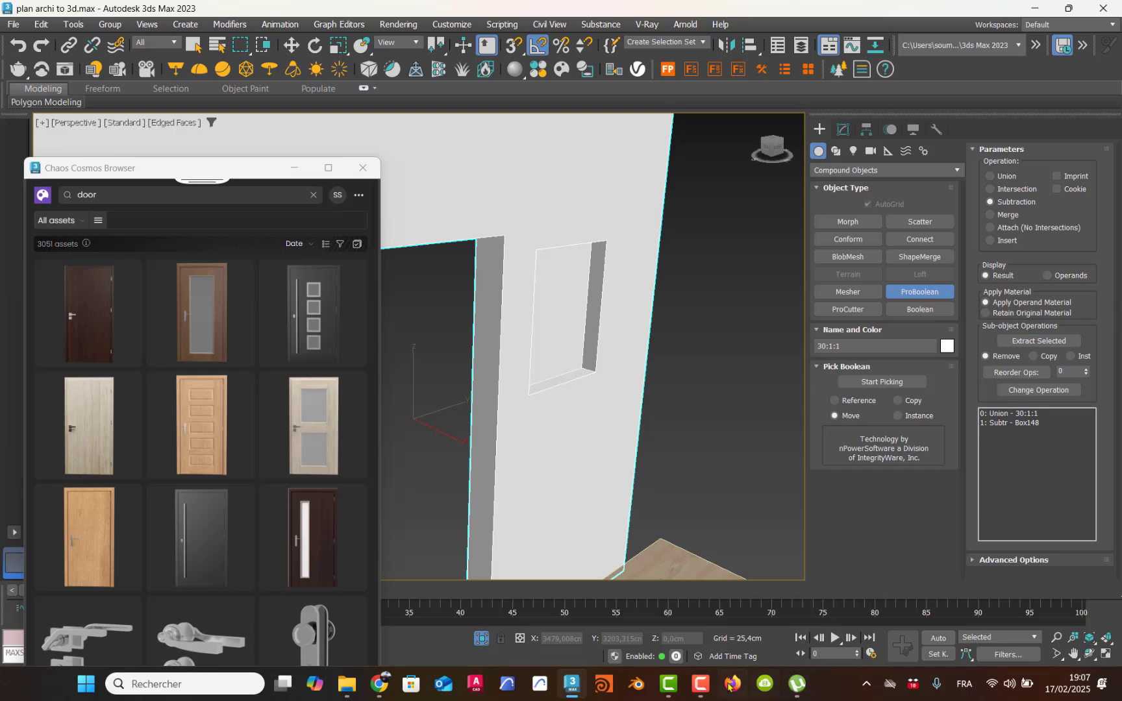
Step: Open the dark brown Door 79-02 model in the Chaos Cosmos library and download it
click(701, 685)
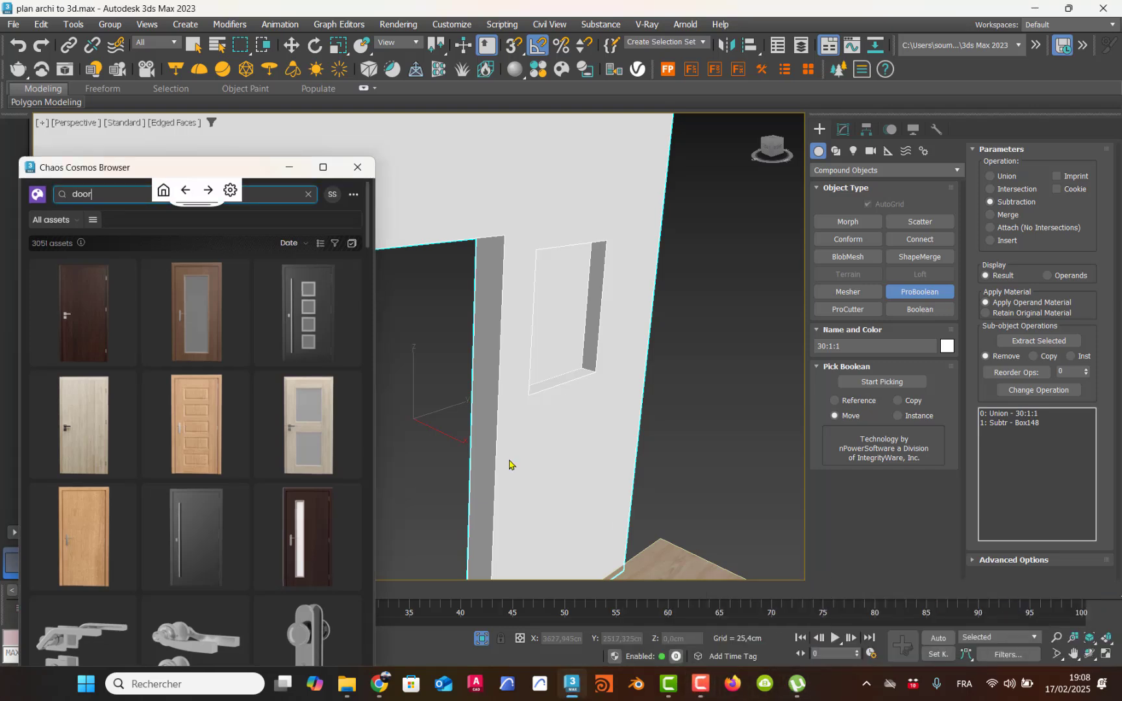
mouse_move(86, 327)
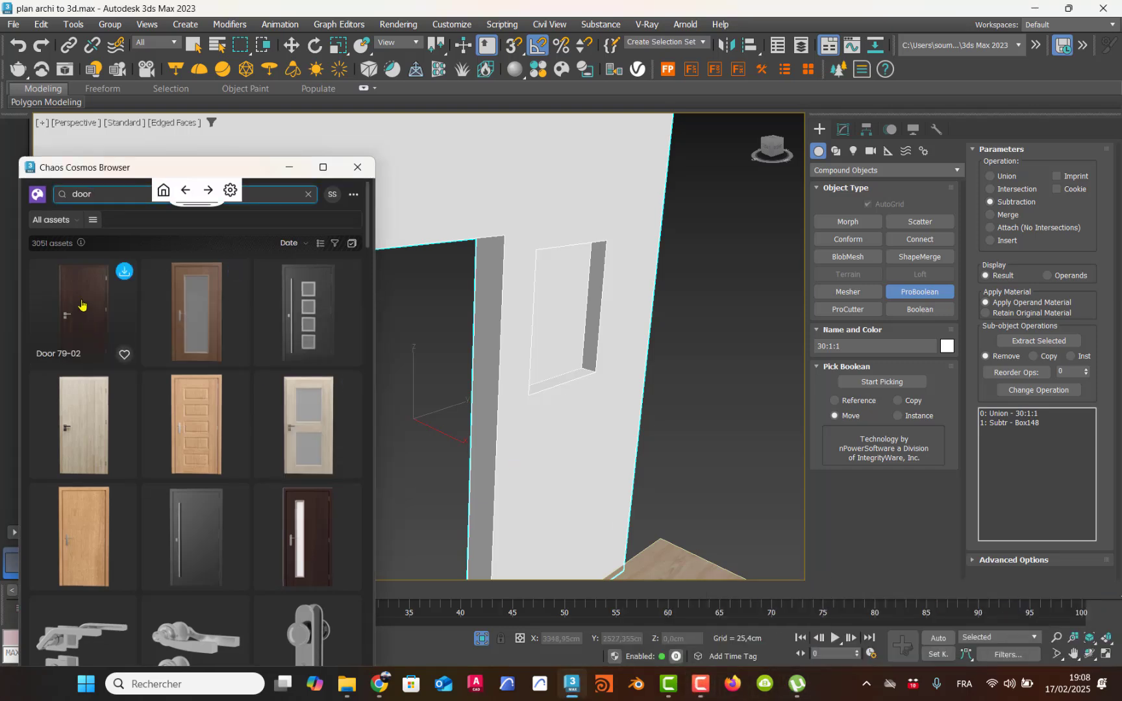
click(82, 305)
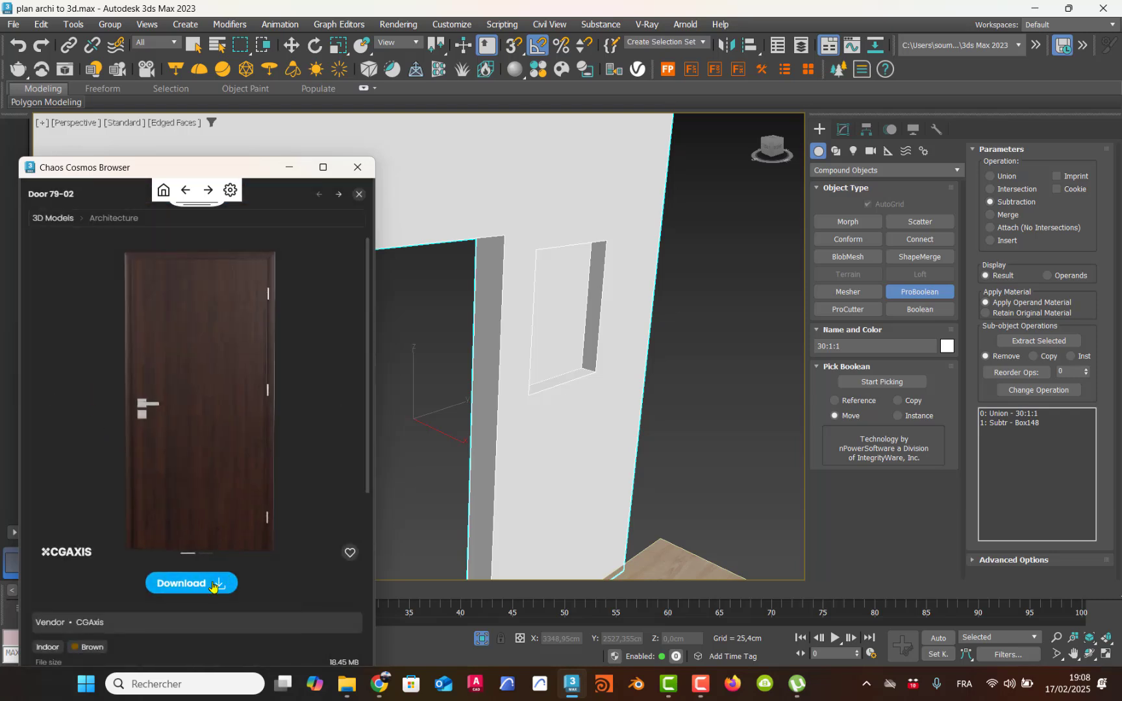
click(222, 584)
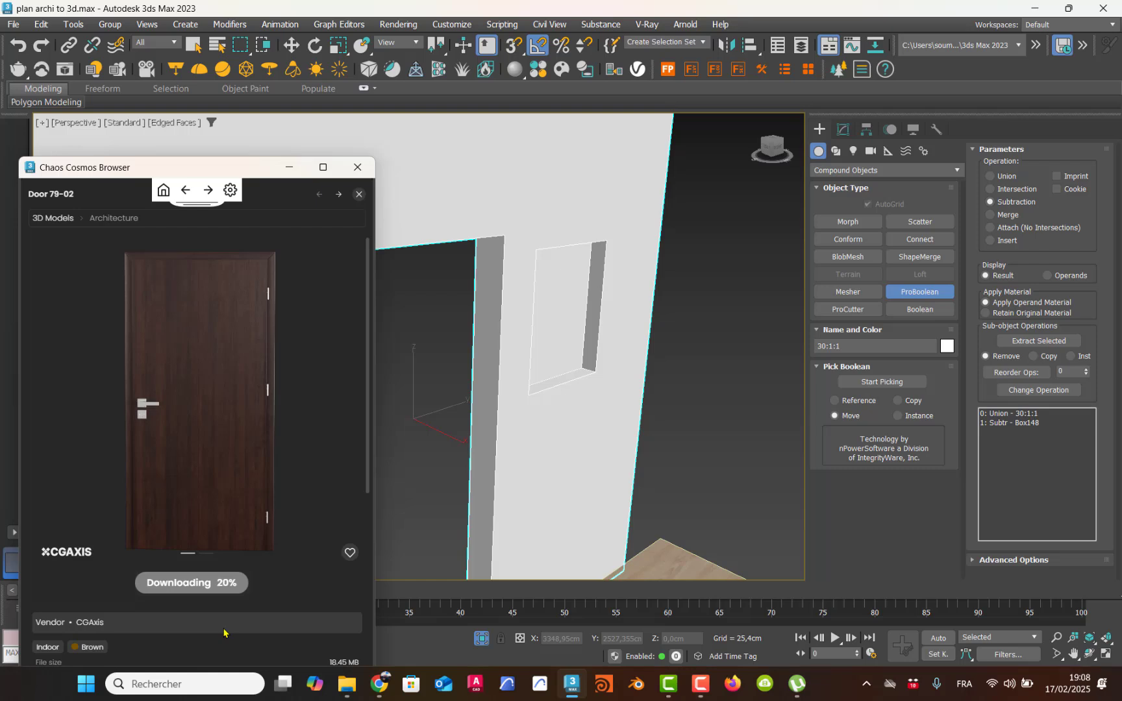
mouse_move(699, 690)
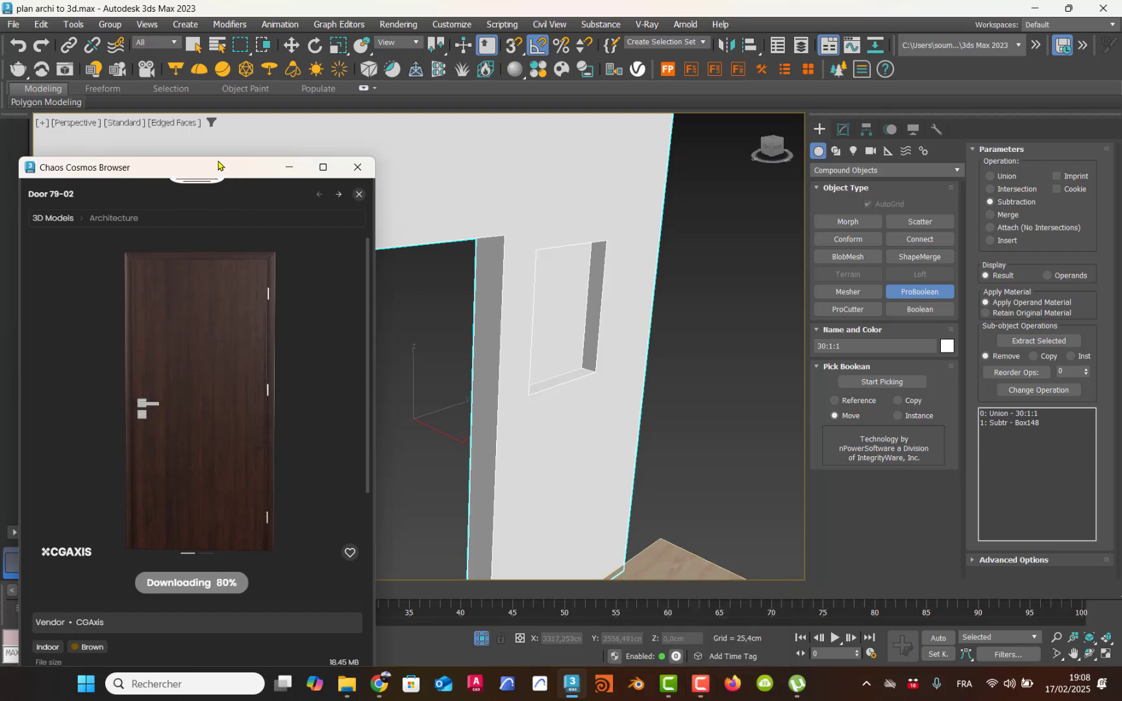
Step: Import the downloaded Door 79-02 model into the scene and close the Chaos Cosmos Browser
drag(213, 172, 230, 125)
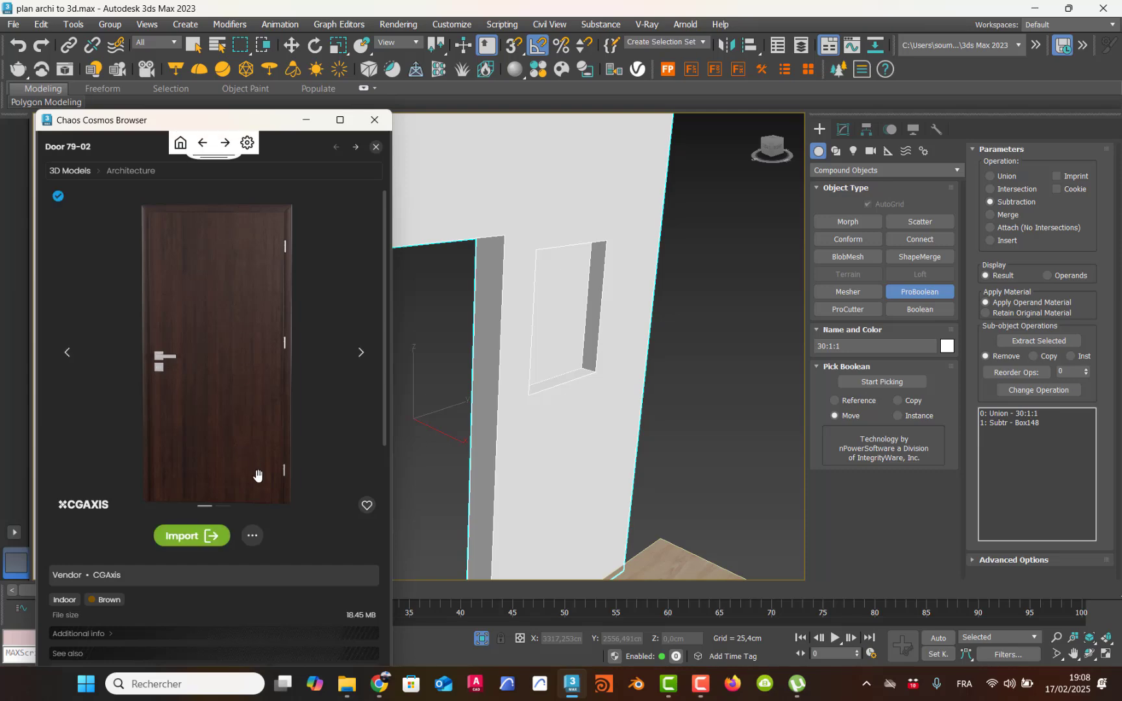
click(208, 536)
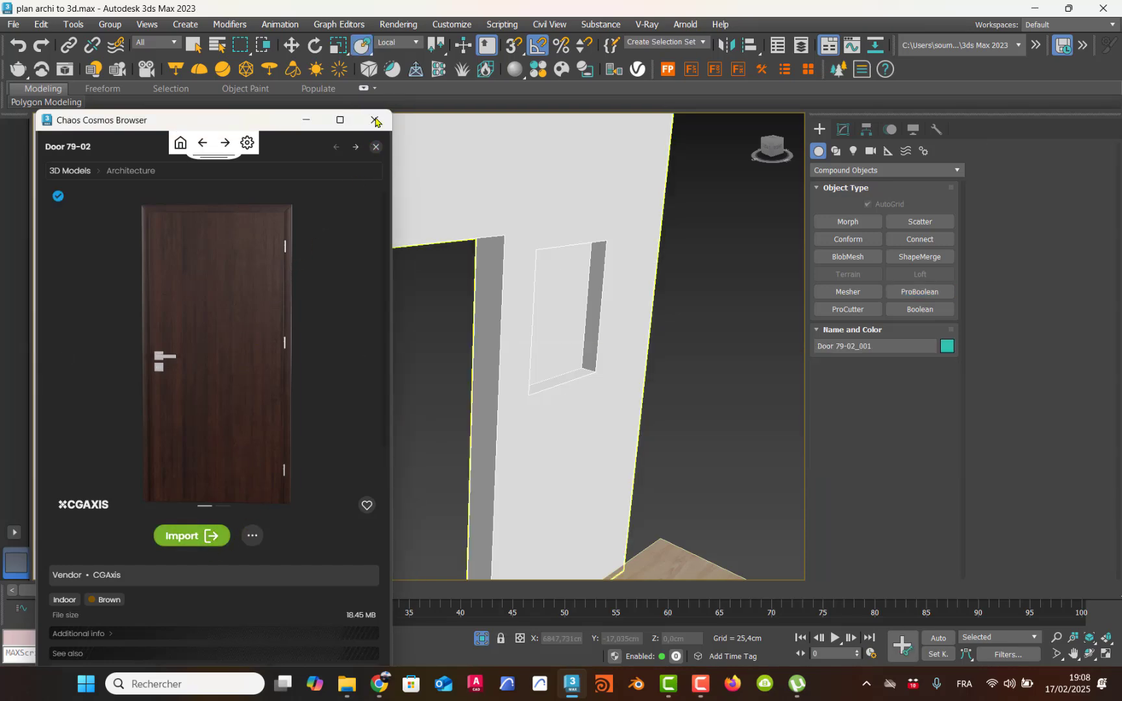
click(375, 120)
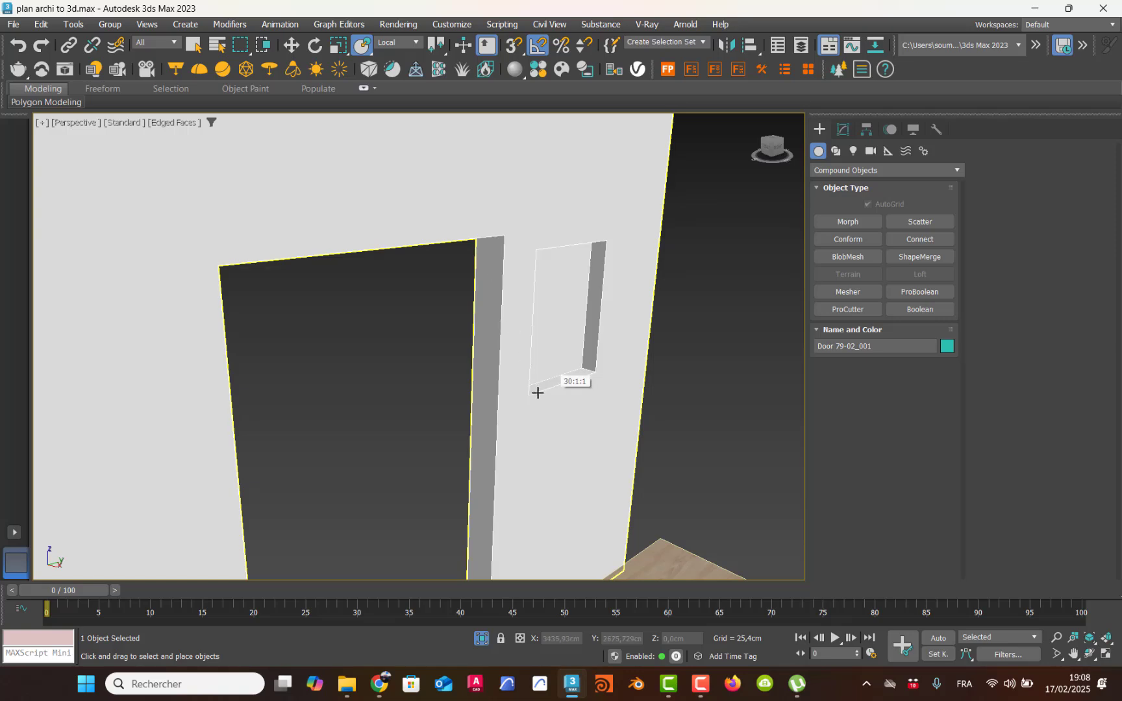
Step: Move the imported door about 287 cm along the X axis, away from the scene origin
key(z)
scroll(546, 408, down, 8)
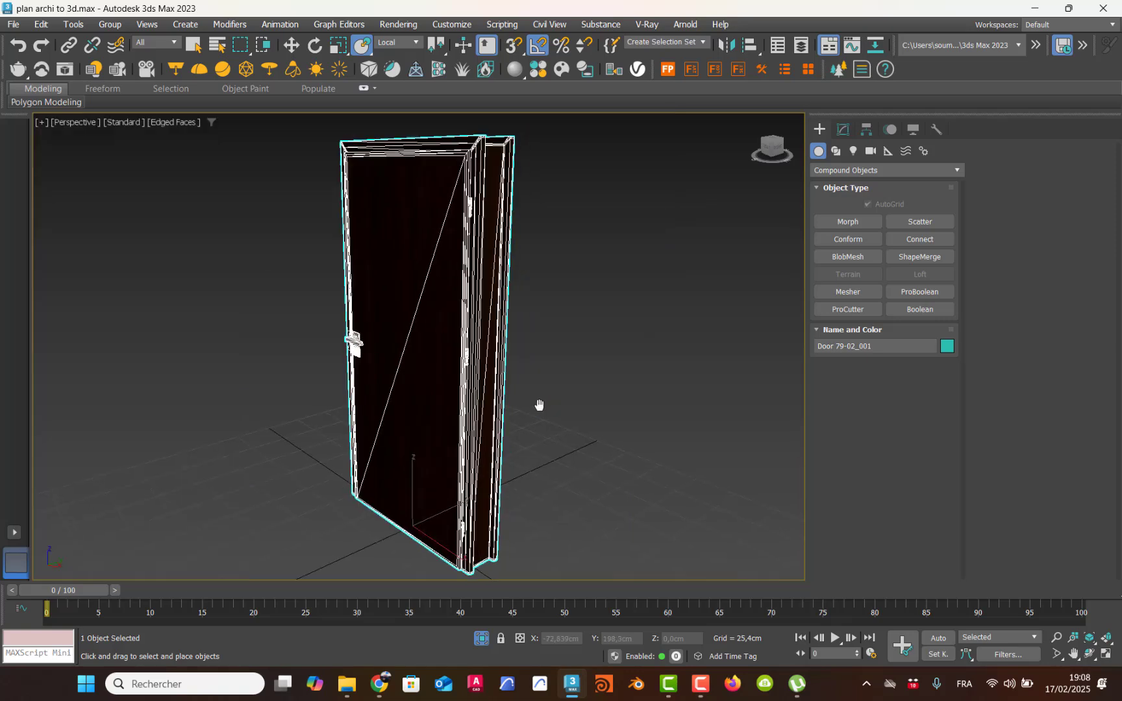
scroll(539, 411, down, 3)
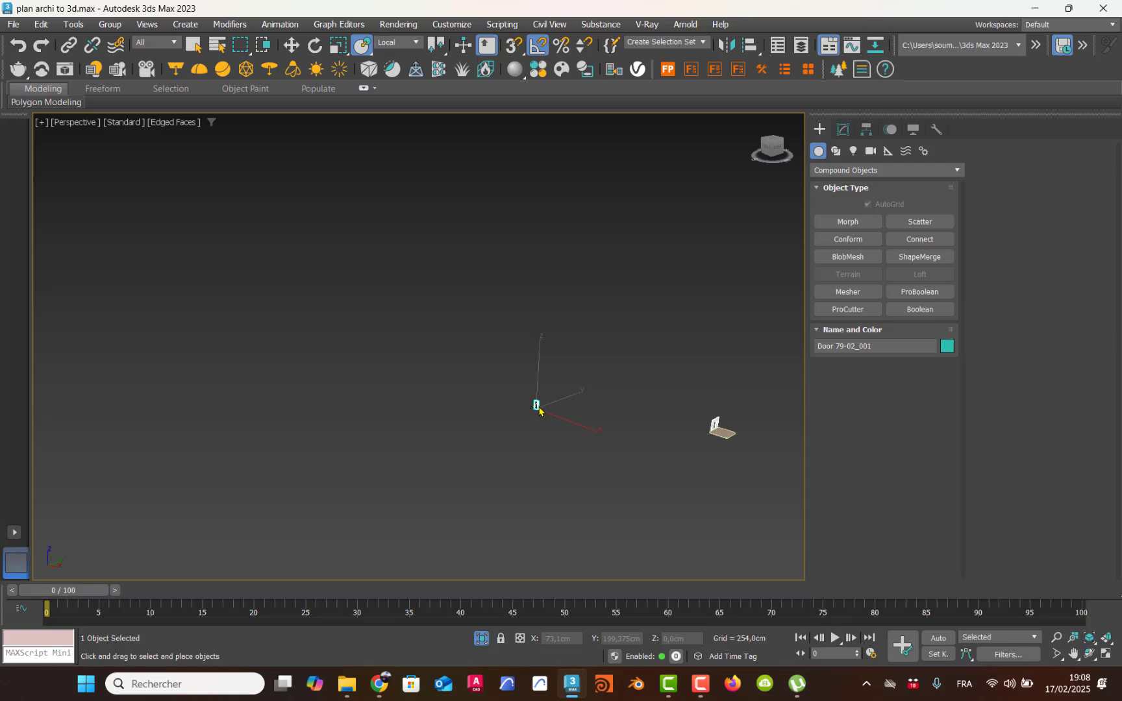
scroll(539, 411, up, 4)
middle_drag(540, 409, 488, 432)
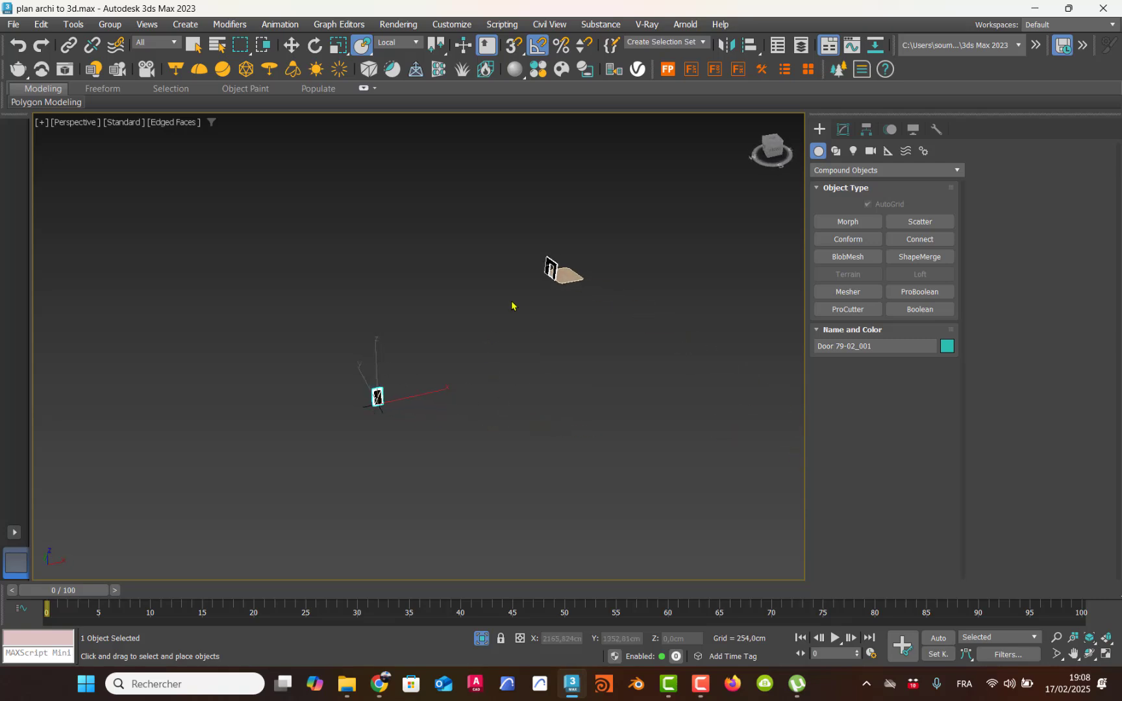
middle_drag(520, 309, 418, 491)
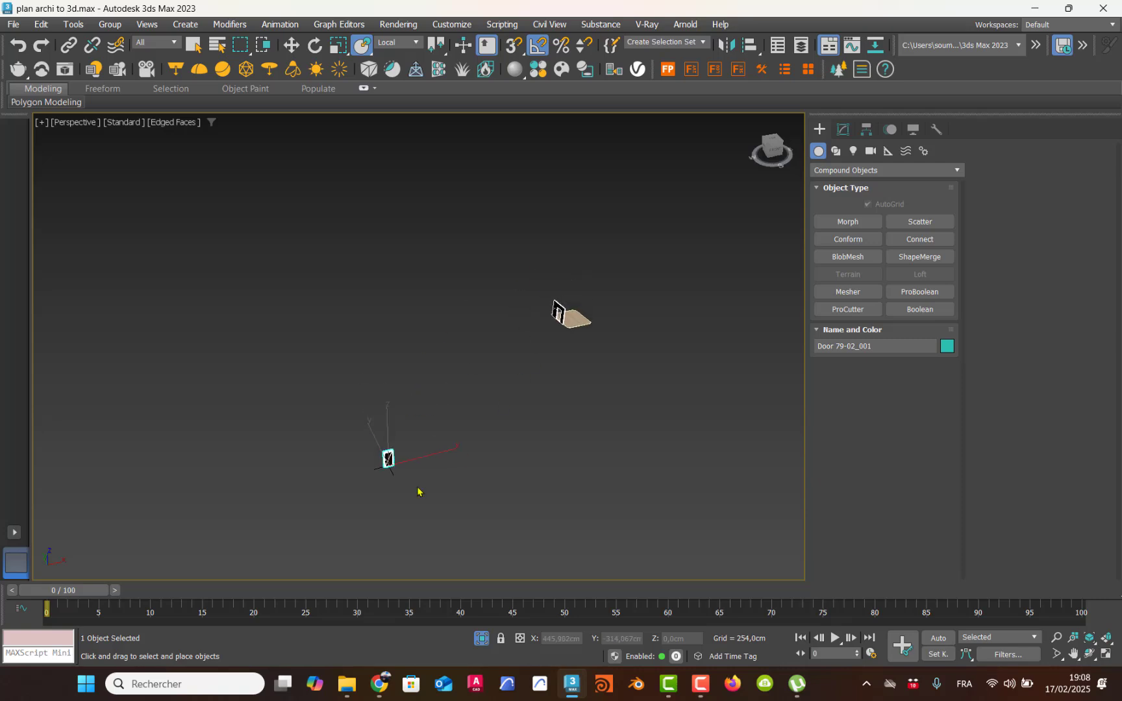
click(291, 45)
drag(444, 450, 467, 454)
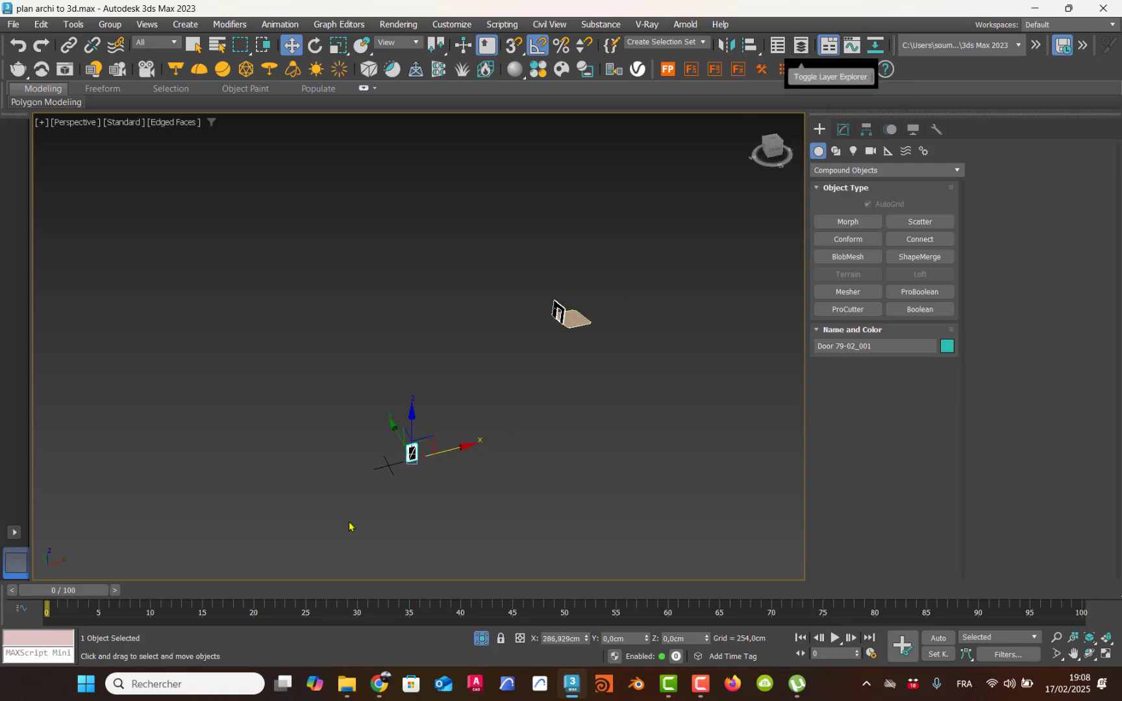
Step: Align the door's center with the wall's pivot point on the X, Y and Z positions
click(412, 482)
click(413, 454)
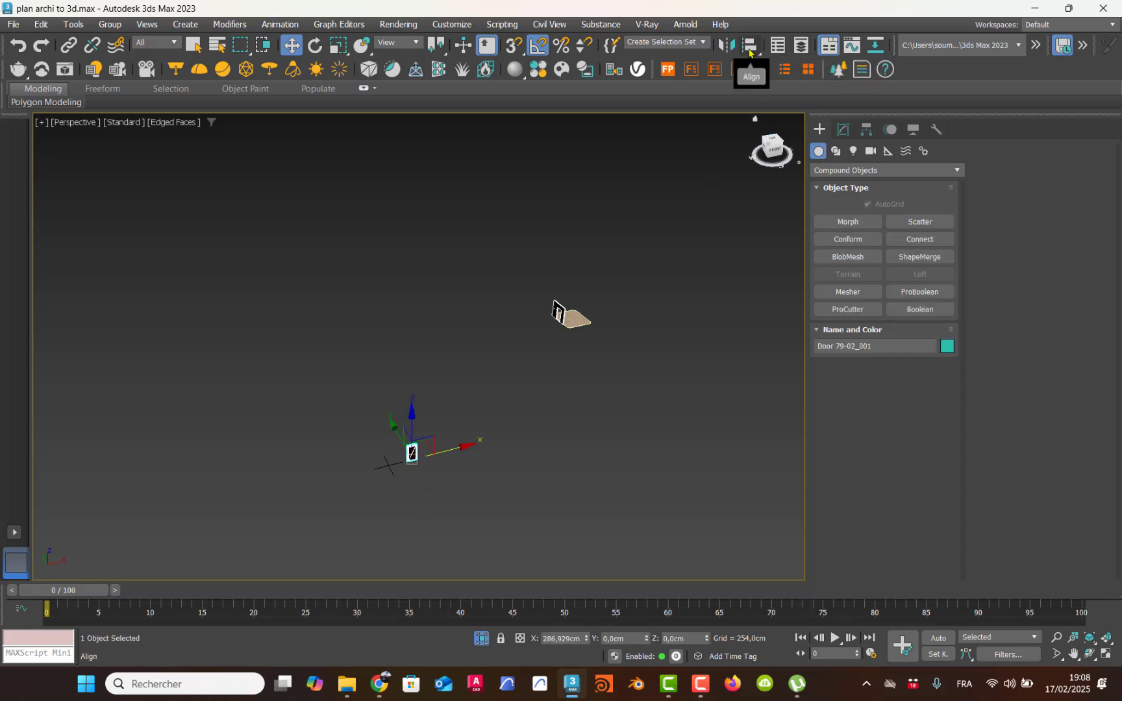
drag(750, 52, 756, 73)
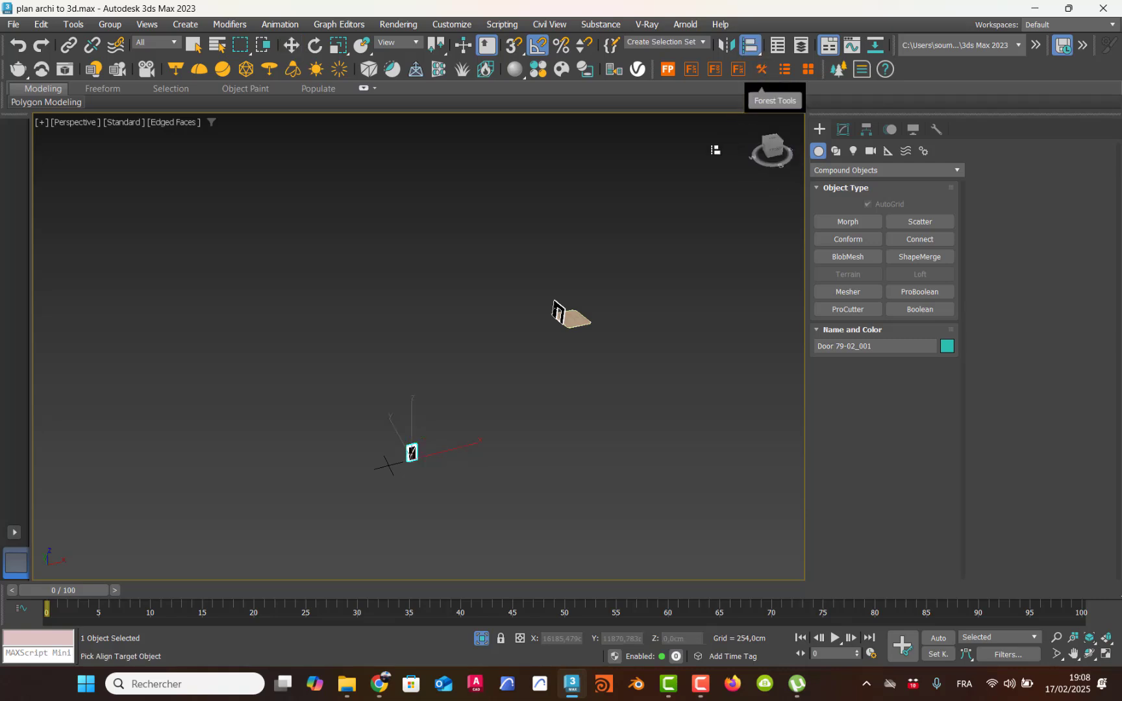
click(557, 311)
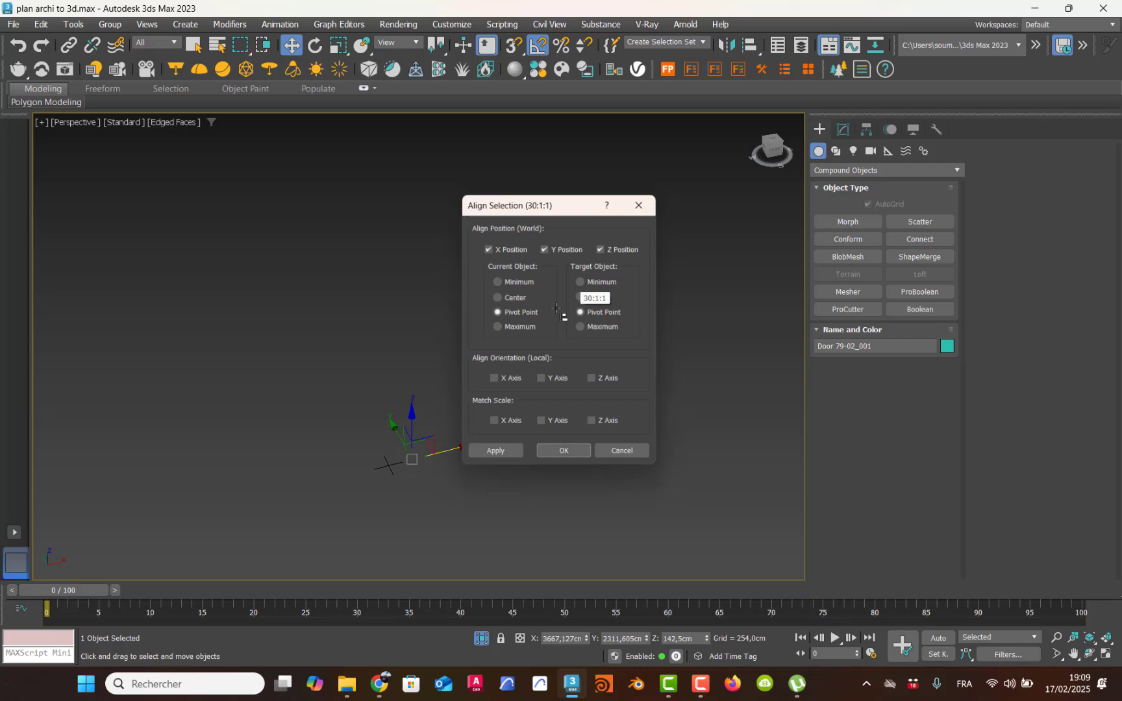
click(498, 298)
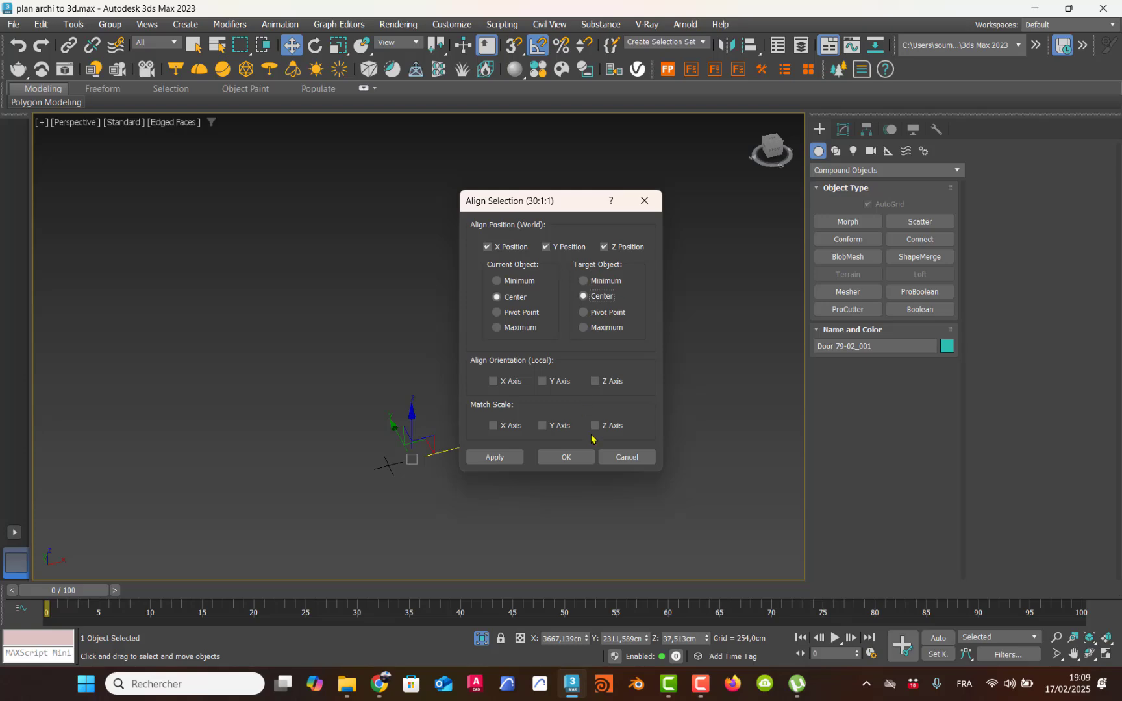
click(580, 459)
Step: Rotate the door 90° around the Z axis so it runs parallel to the wall
middle_drag(560, 334, 629, 430)
scroll(607, 476, up, 10)
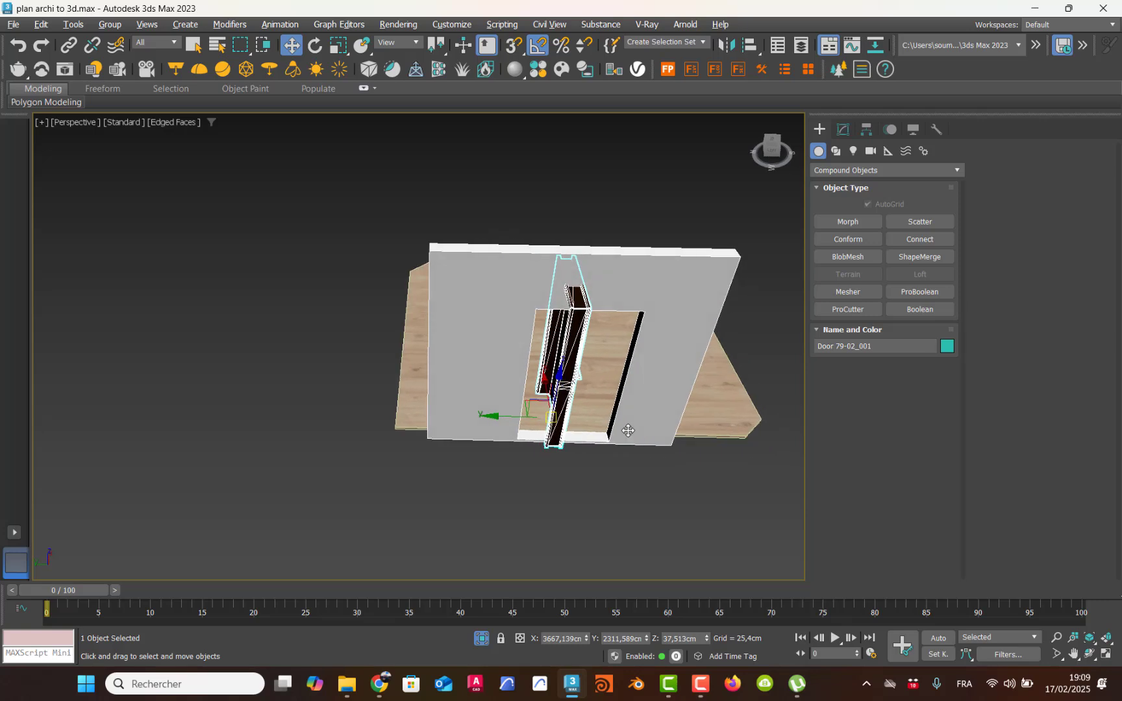
click(322, 47)
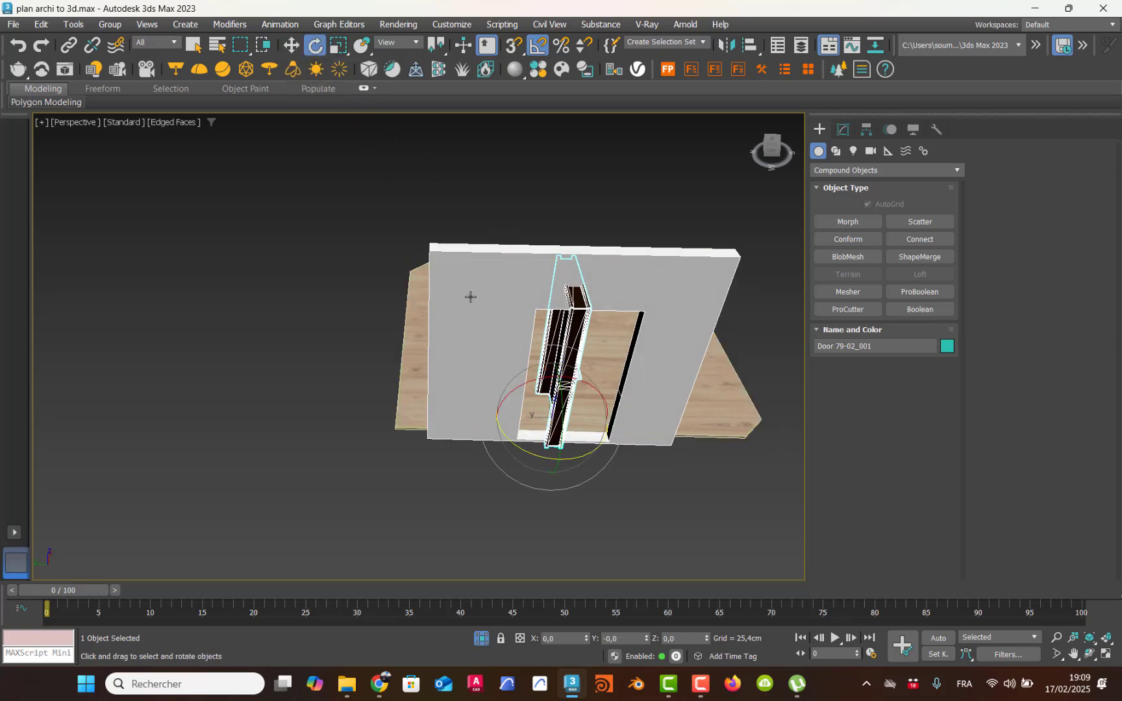
drag(540, 453, 595, 449)
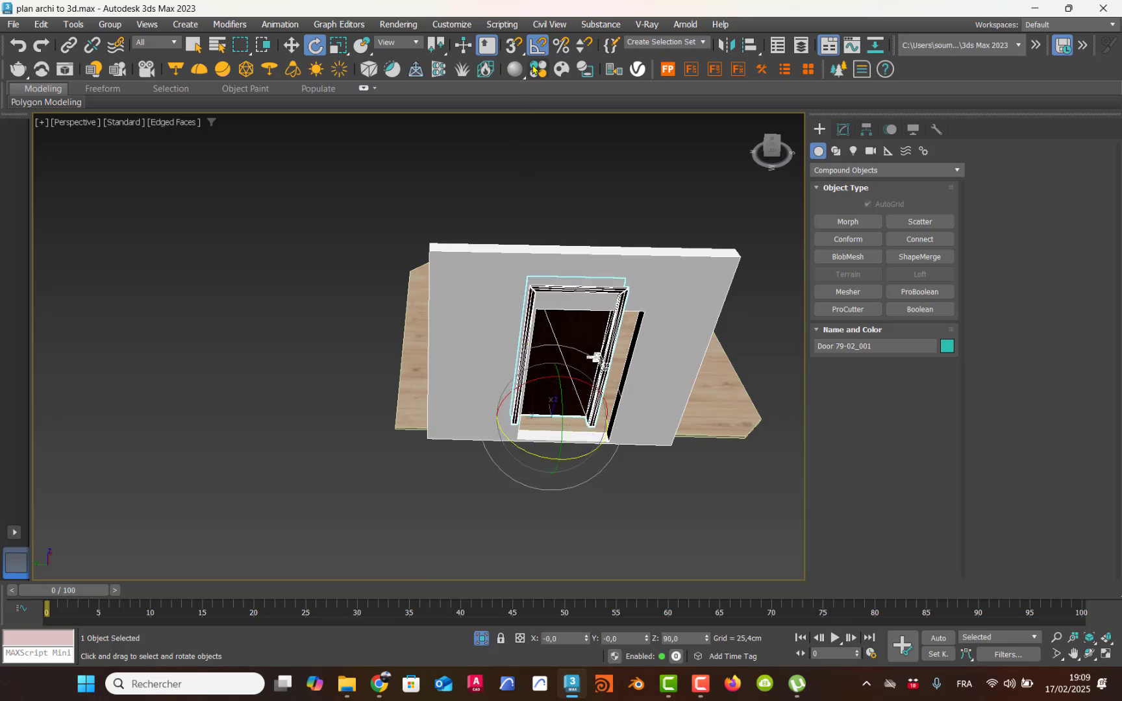
Step: Move the door along the X axis out of the wall to about X 3642 cm, in front of the opening
middle_drag(562, 329, 549, 323)
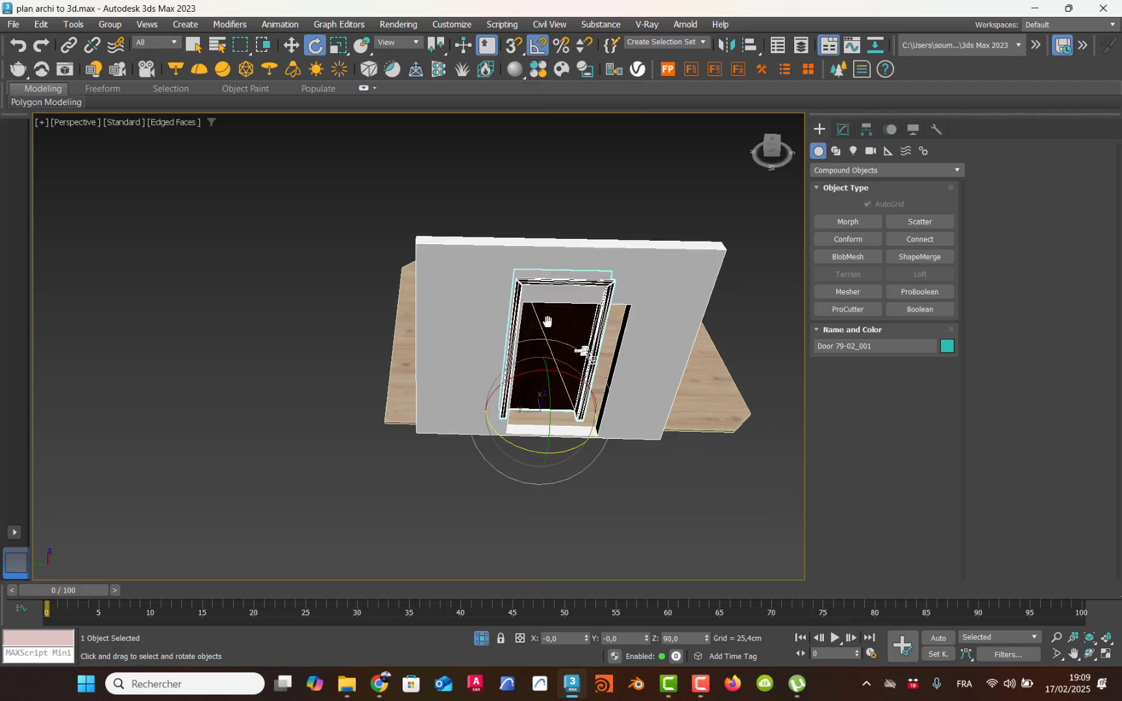
click(291, 45)
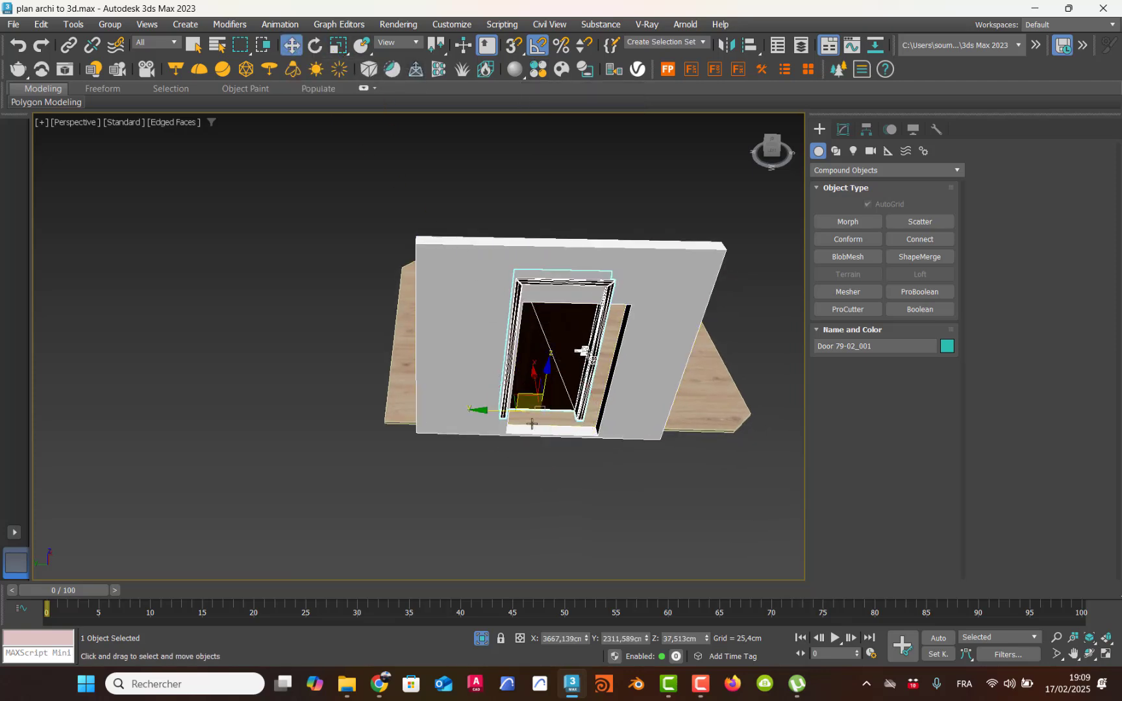
scroll(529, 383, up, 2)
scroll(530, 383, up, 2)
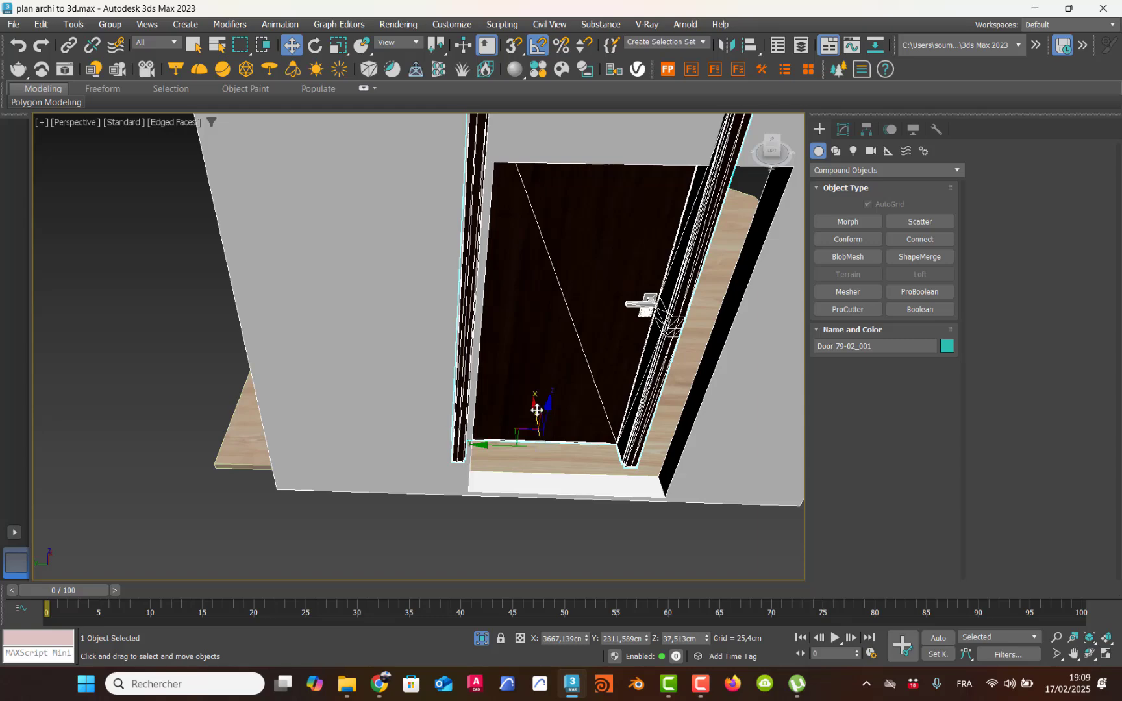
scroll(539, 434, up, 2)
drag(539, 433, 519, 480)
middle_drag(547, 411, 511, 429)
scroll(511, 429, up, 3)
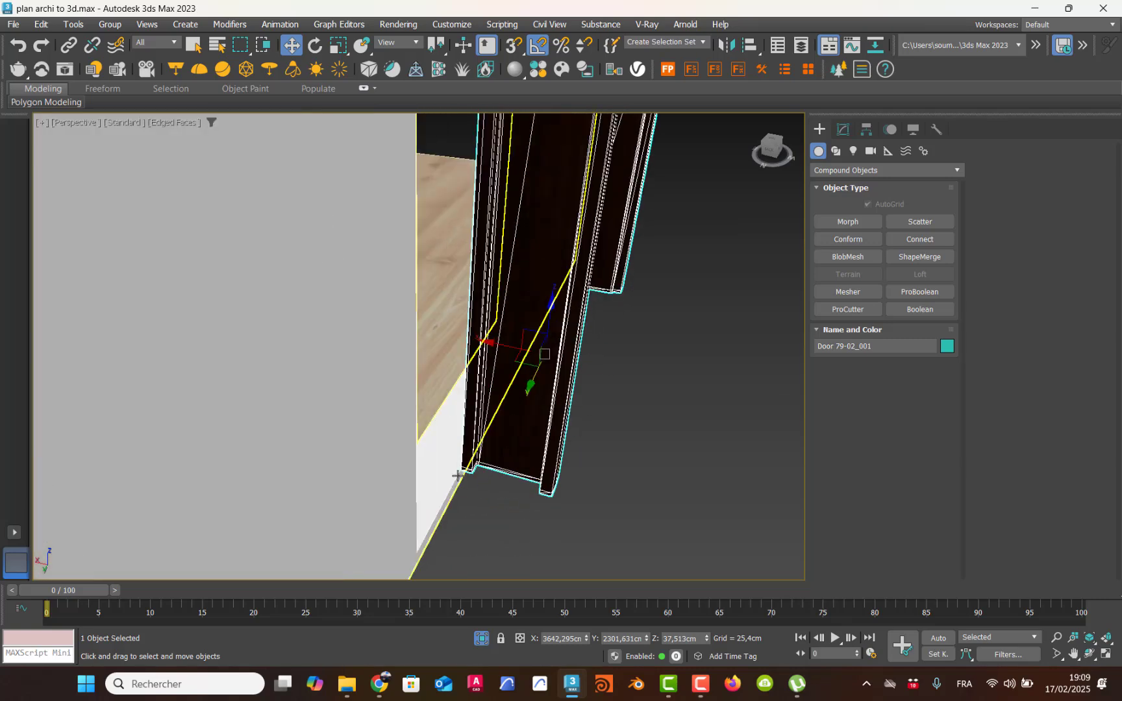
Step: Replace angle snapping with vertex snapping and snap the door frame's outer bottom corner onto the bottom corner of the wall opening
key(F3)
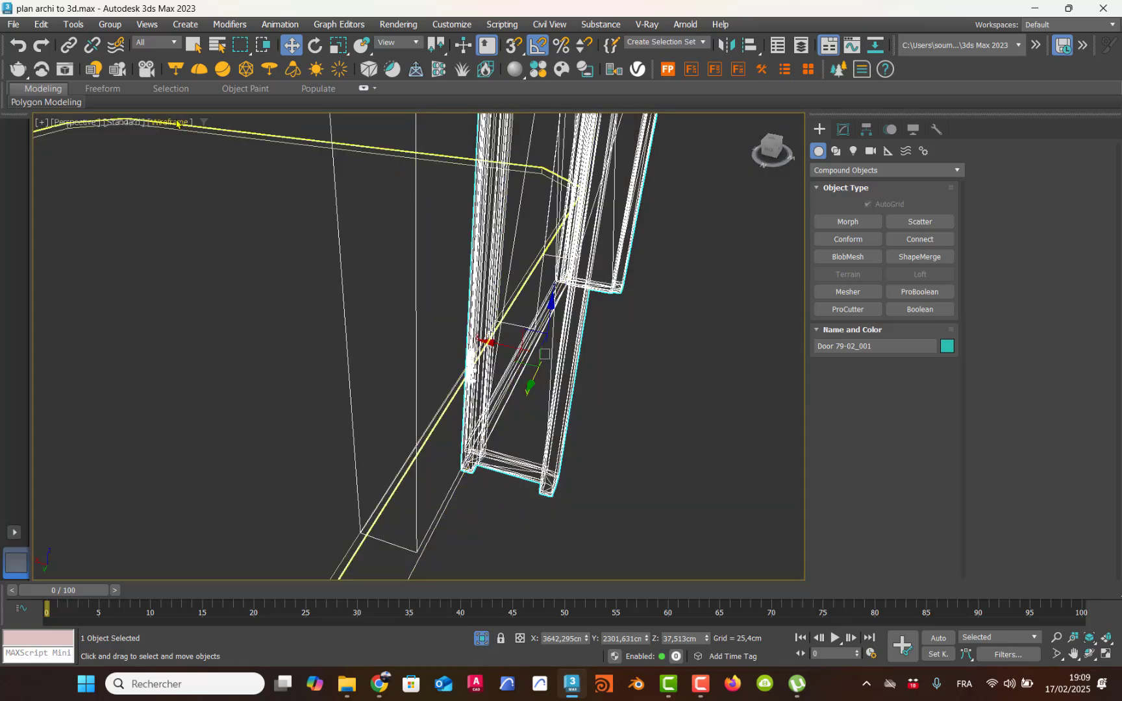
middle_drag(583, 346, 594, 343)
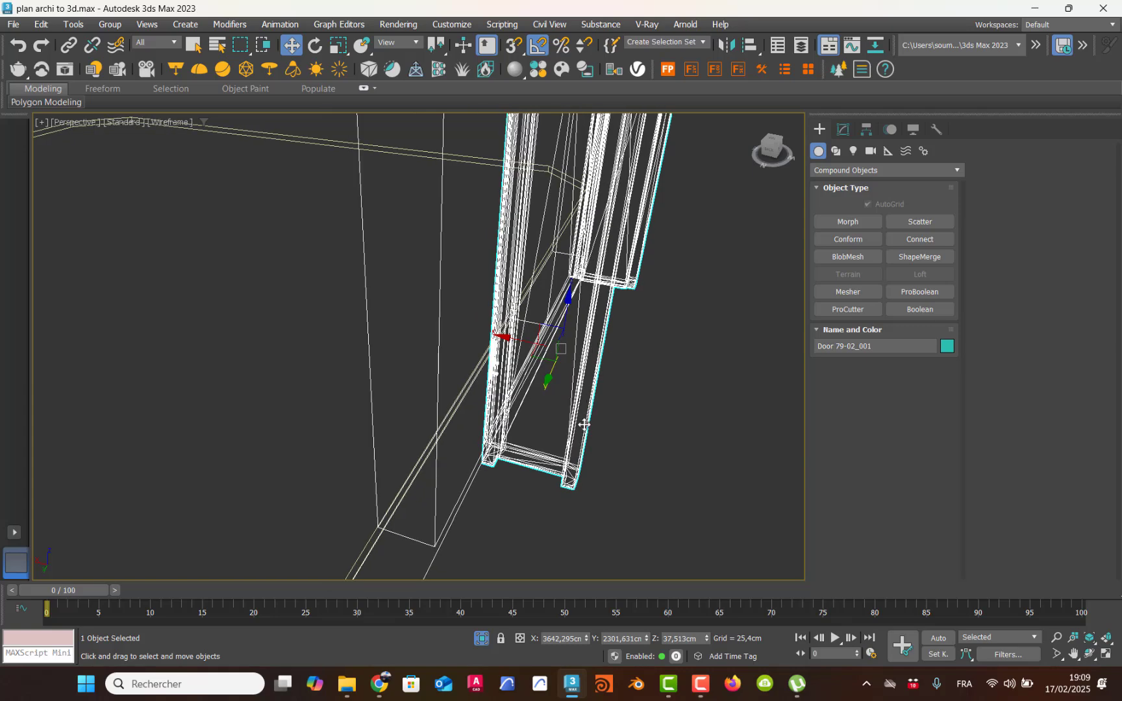
click(533, 47)
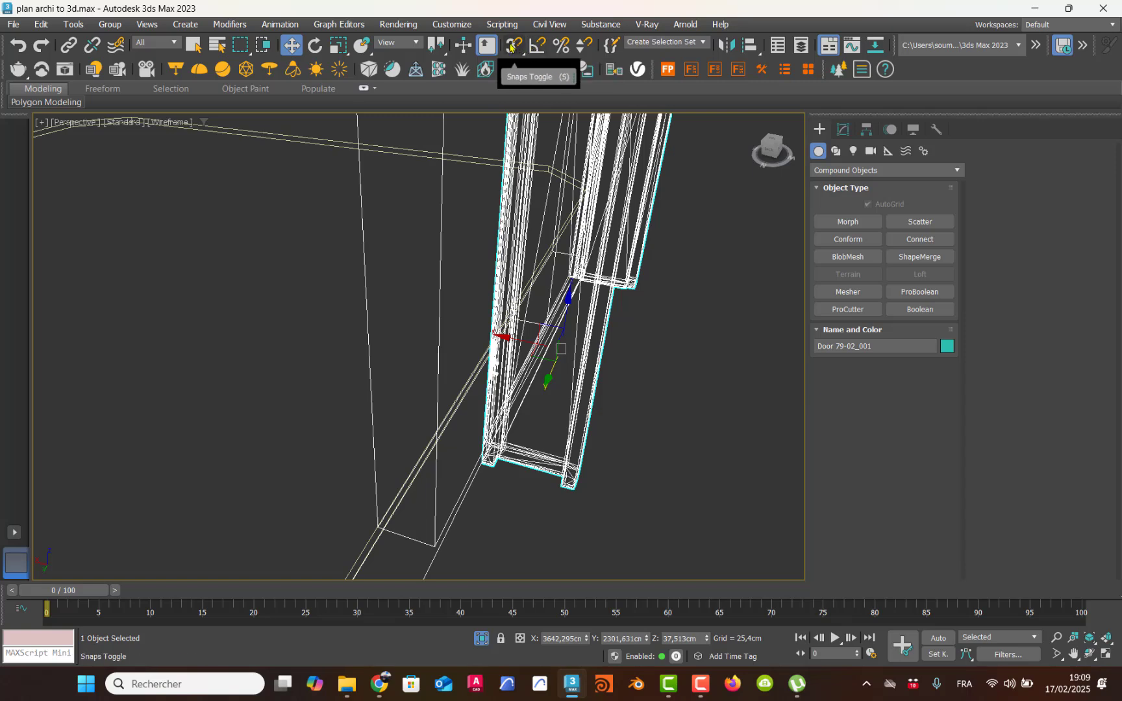
click(512, 46)
right_click(513, 47)
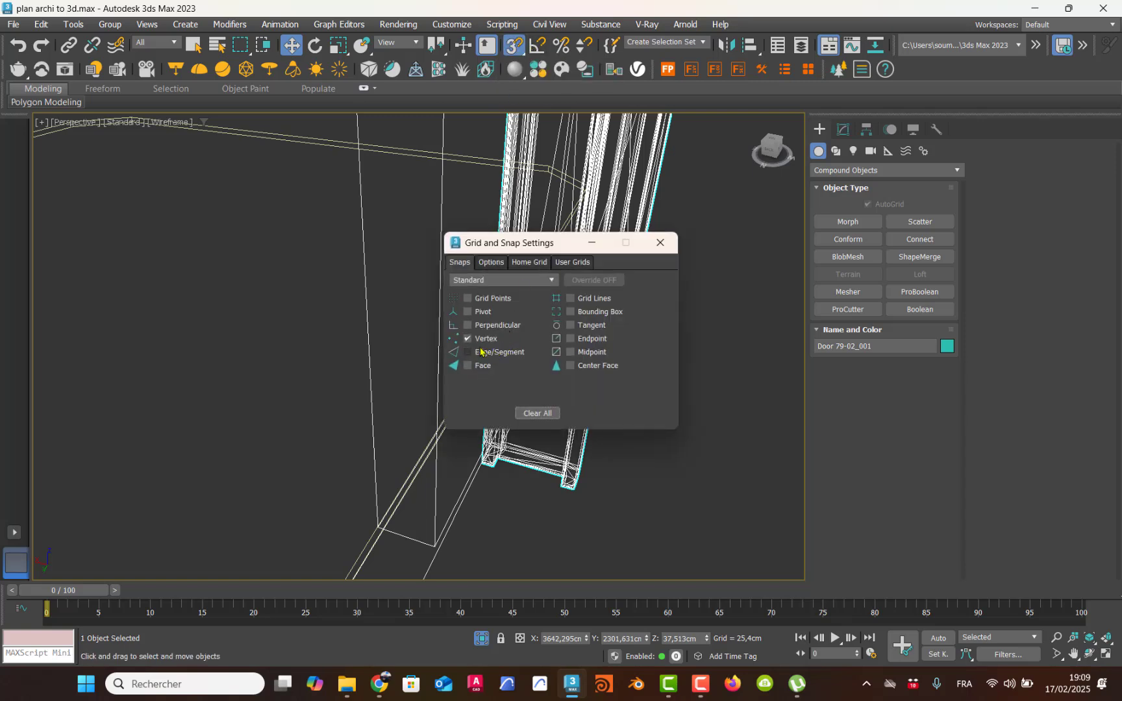
click(660, 243)
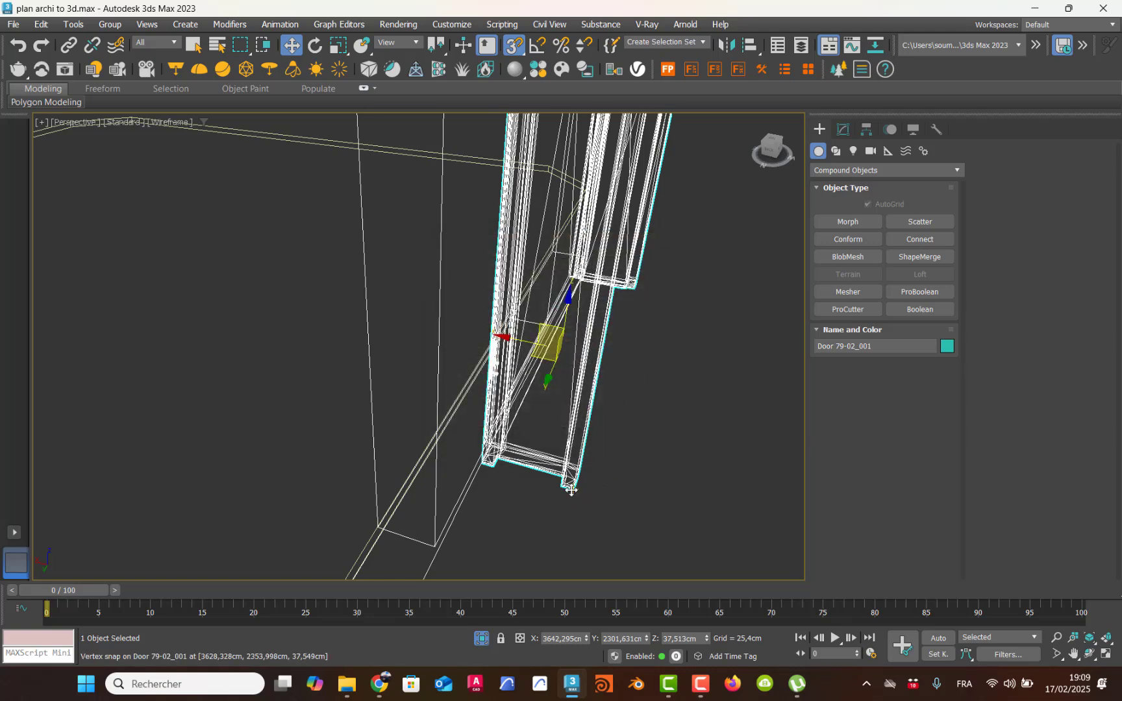
drag(571, 490, 444, 544)
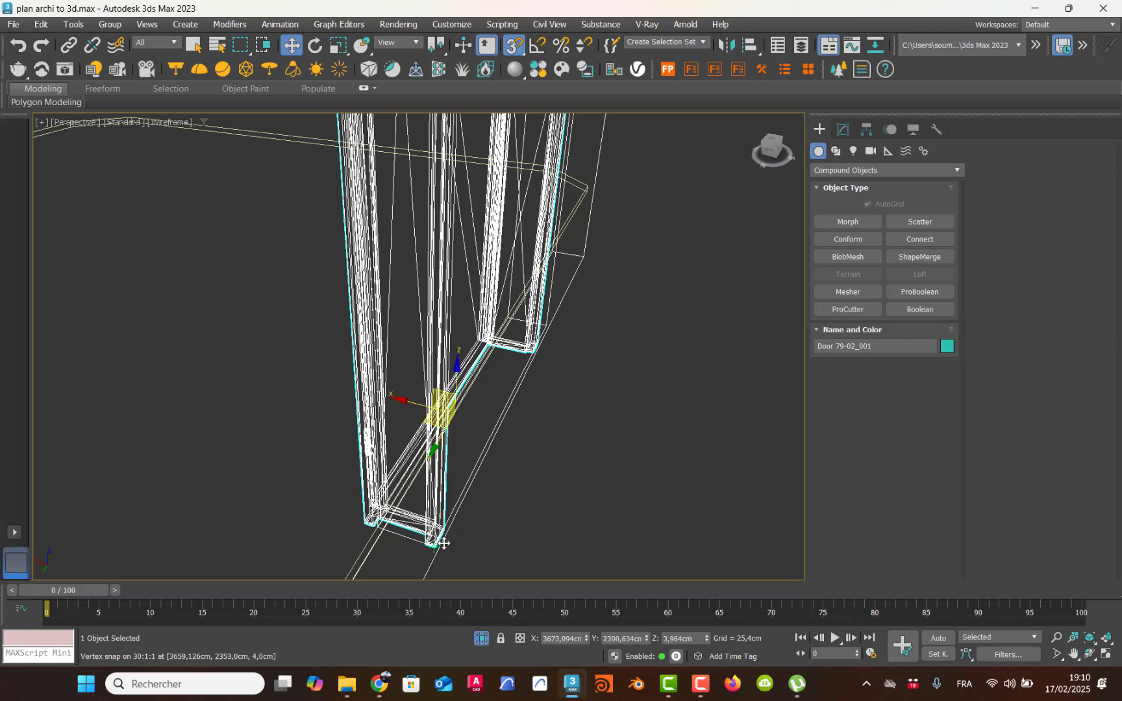
key(F3)
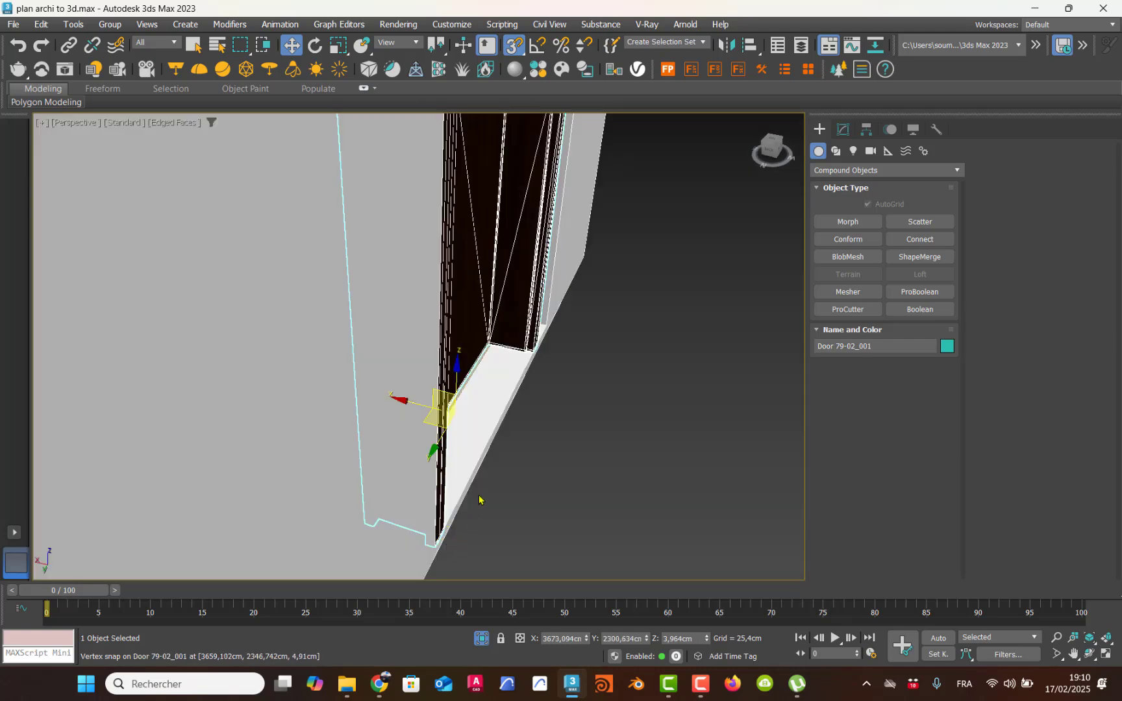
Step: Scale the door along its width to about 116% to fill more of the wall opening
alt+middle_drag(490, 433, 416, 442)
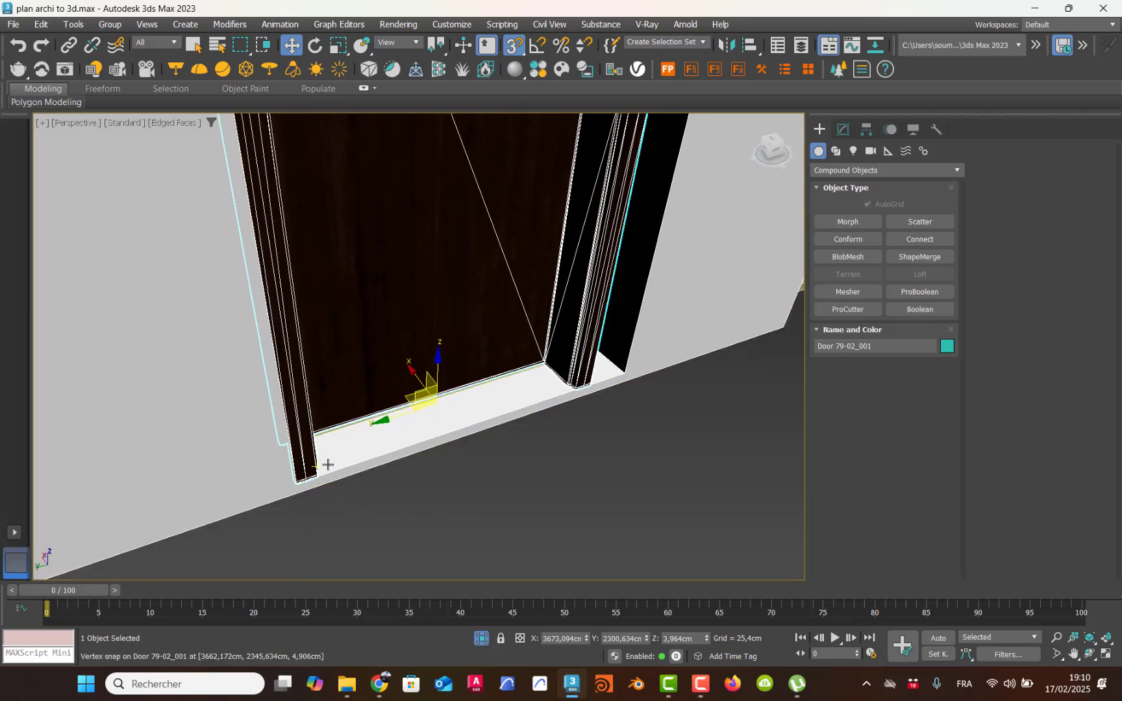
scroll(363, 455, down, 4)
scroll(359, 456, down, 3)
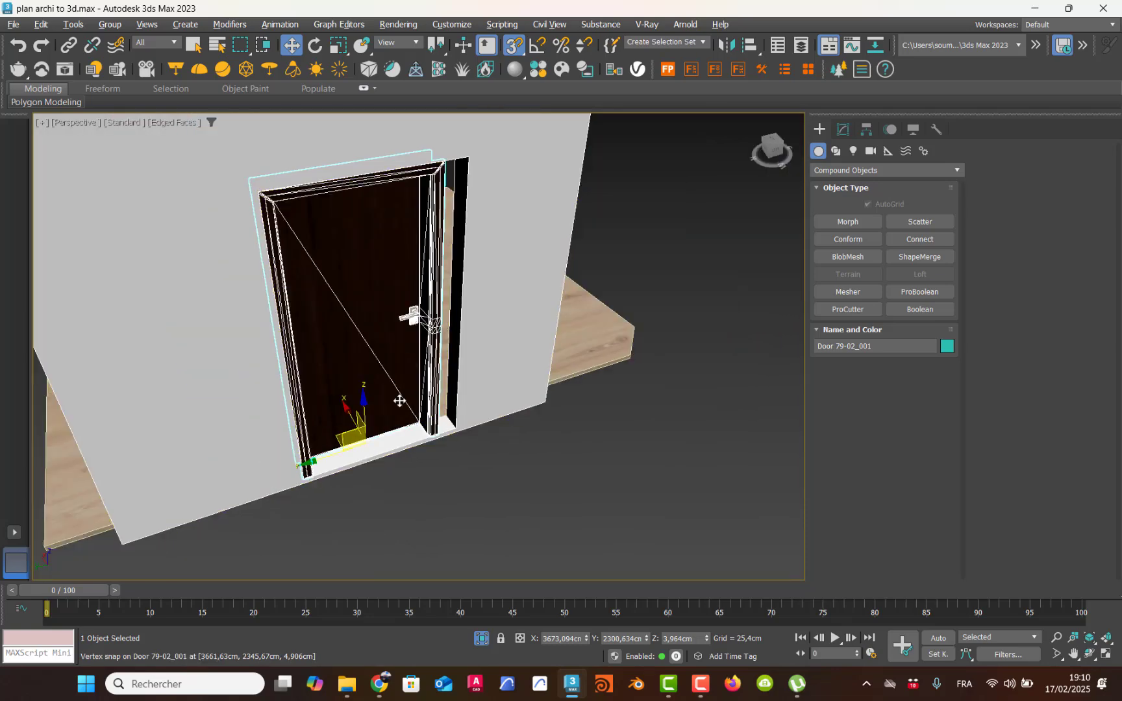
alt+middle_drag(398, 401, 346, 408)
scroll(371, 389, up, 3)
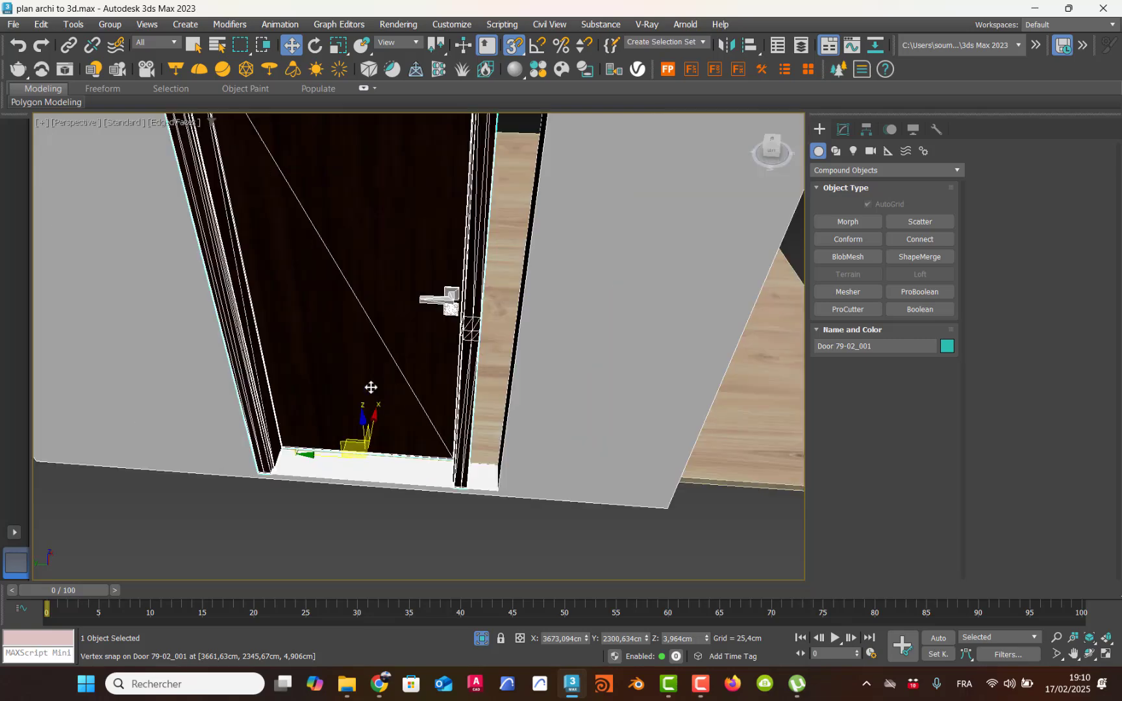
click(339, 45)
drag(430, 467, 442, 463)
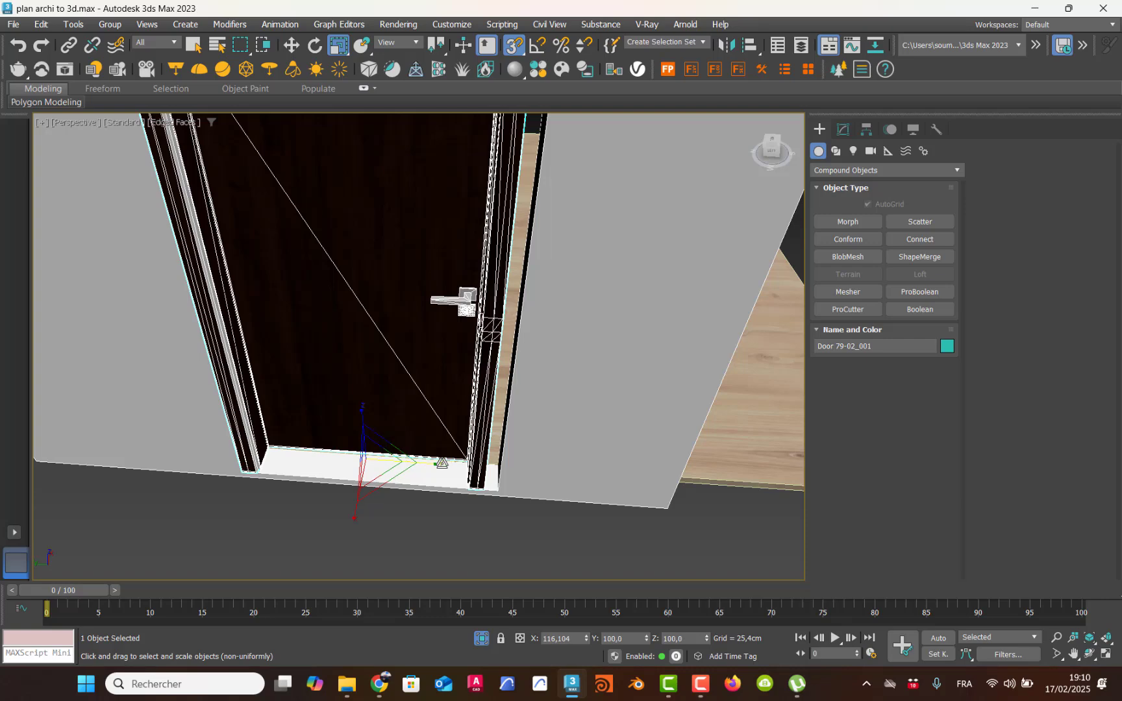
Step: Turn off snapping and move the door along the Y axis to about Y 2293 cm within the opening
key(w)
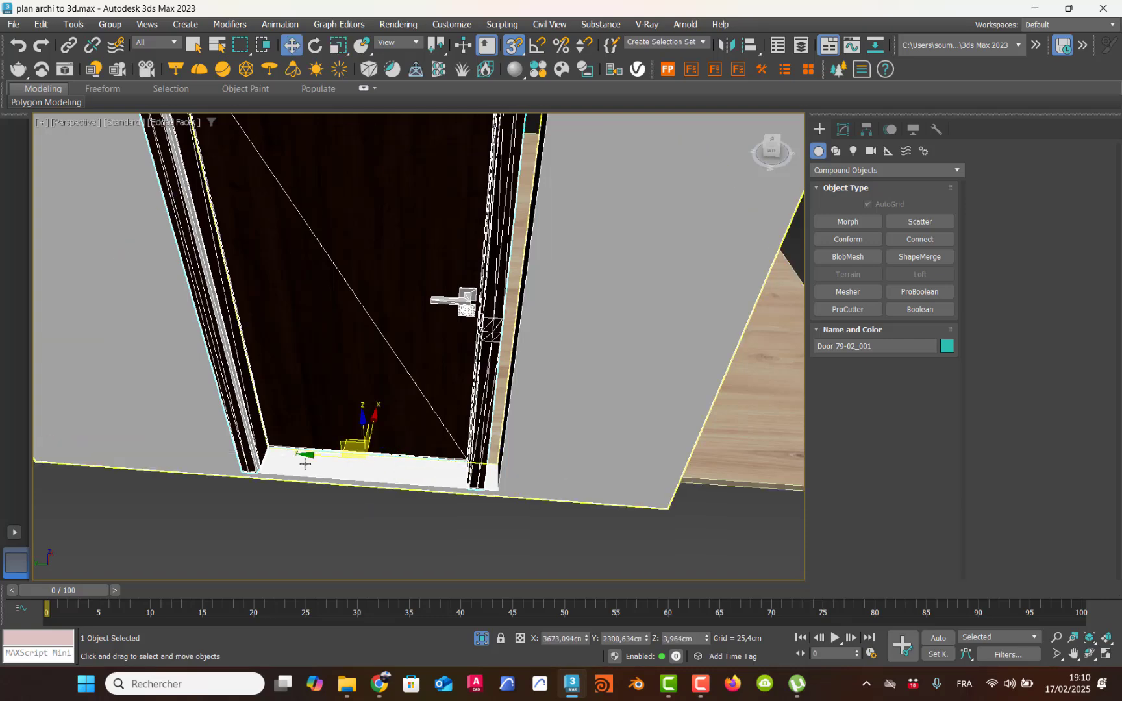
drag(370, 454, 313, 454)
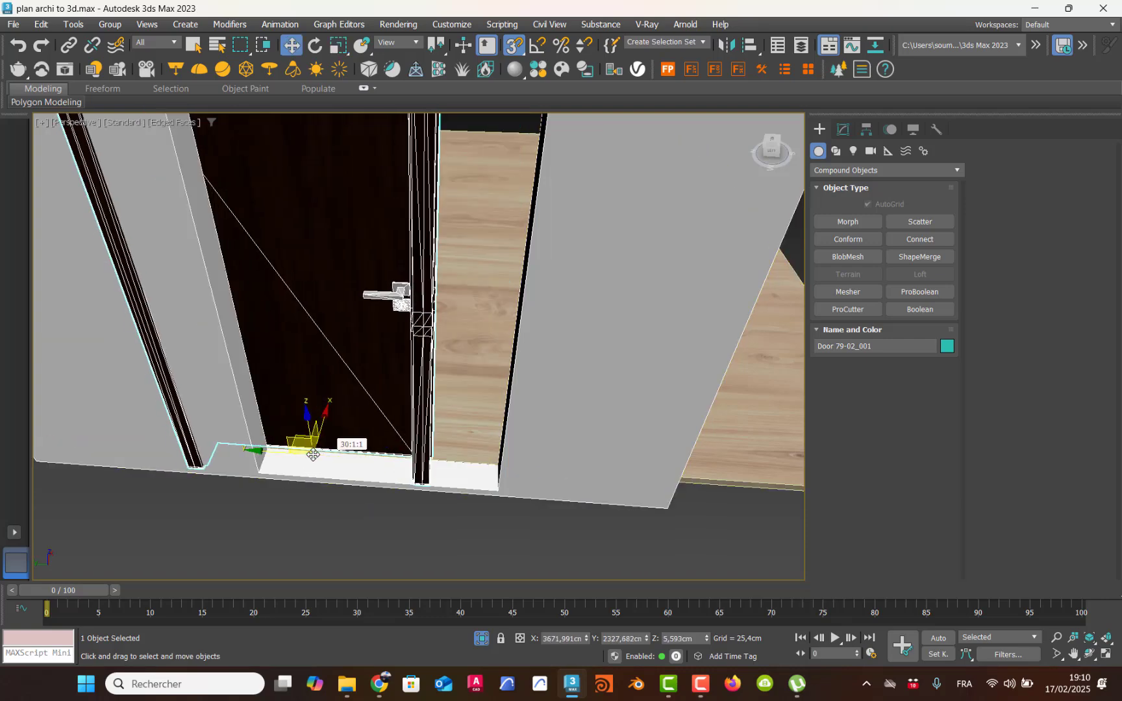
key(ctrl+z)
key(s)
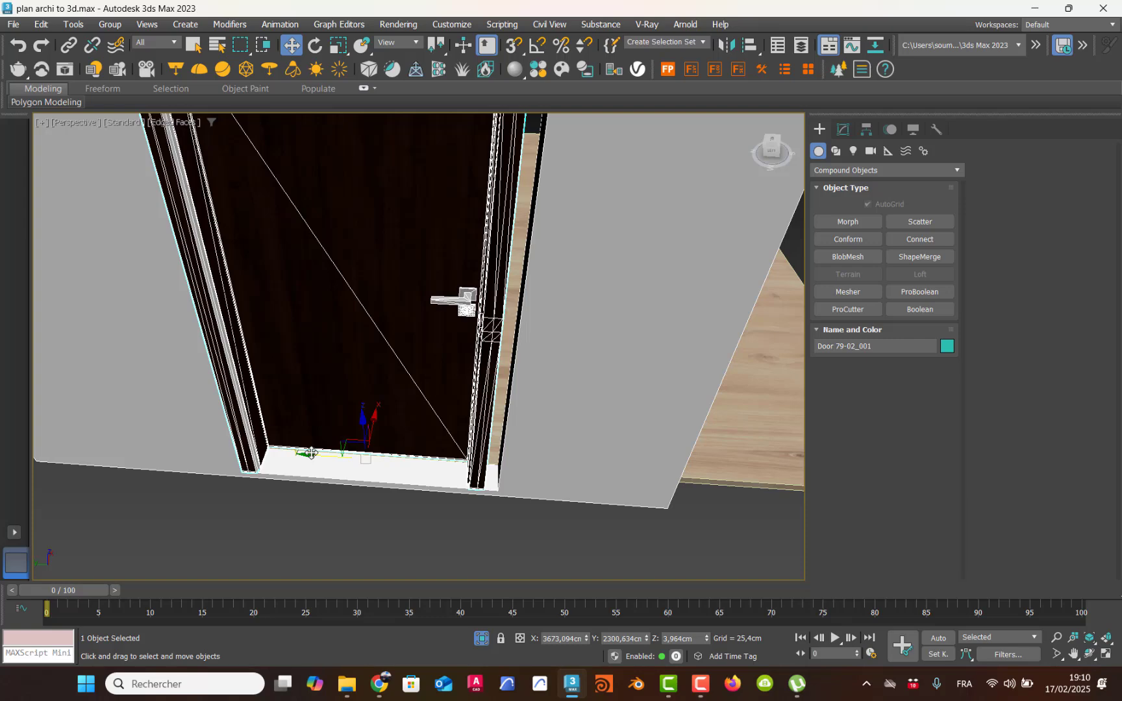
drag(311, 452, 327, 454)
Step: Mirror the door about the X axis with the No Clone option
alt+middle_drag(364, 428, 406, 441)
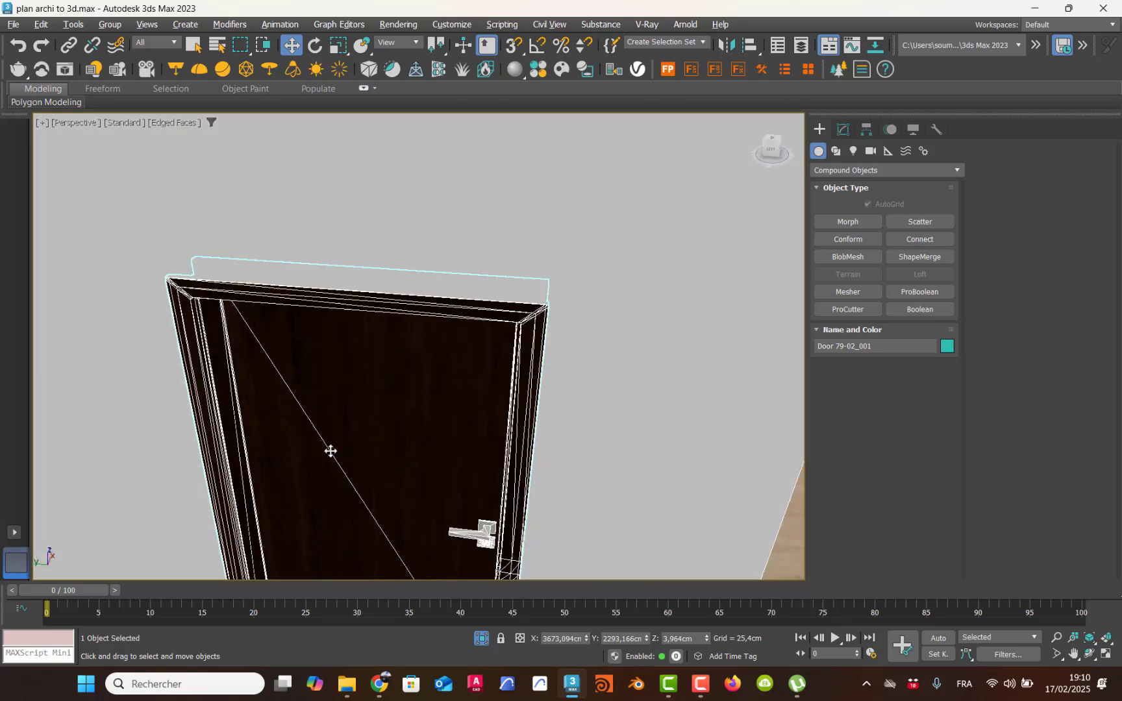
alt+middle_drag(331, 451, 430, 430)
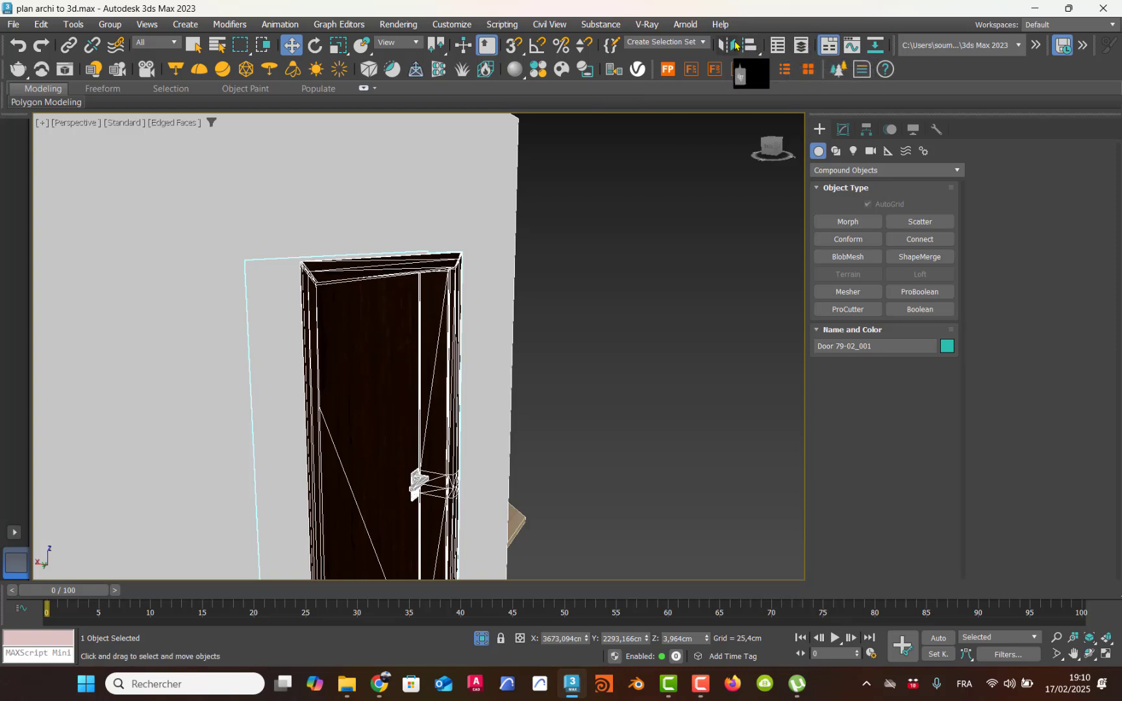
click(729, 45)
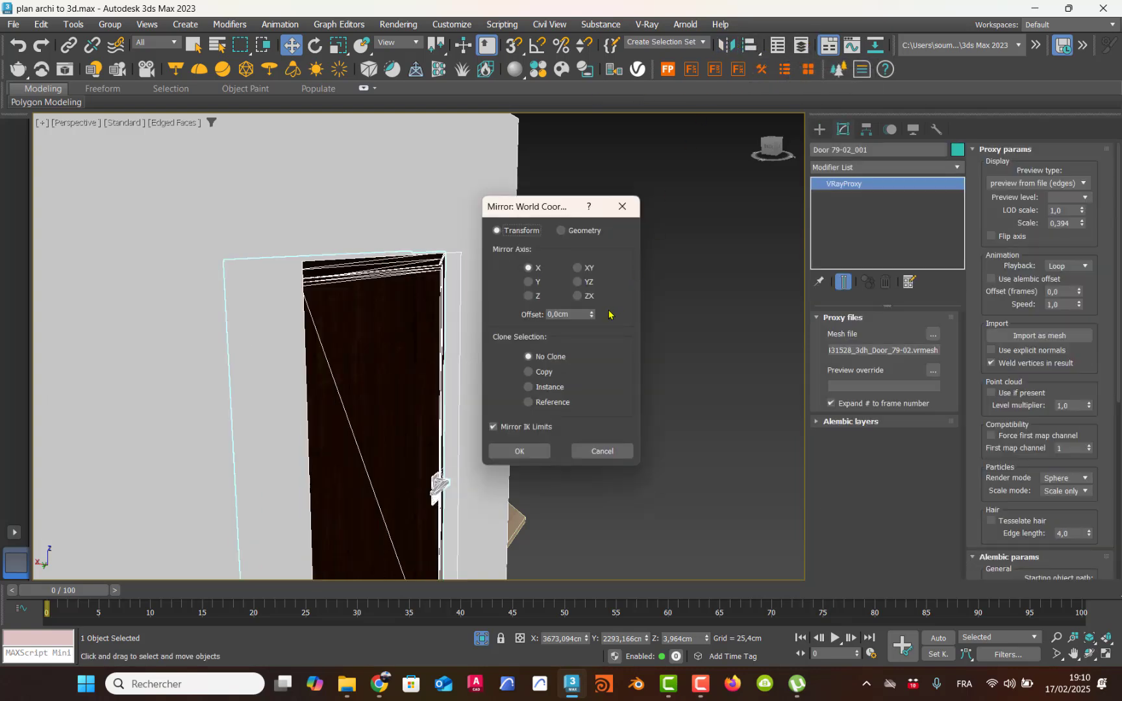
drag(544, 206, 713, 194)
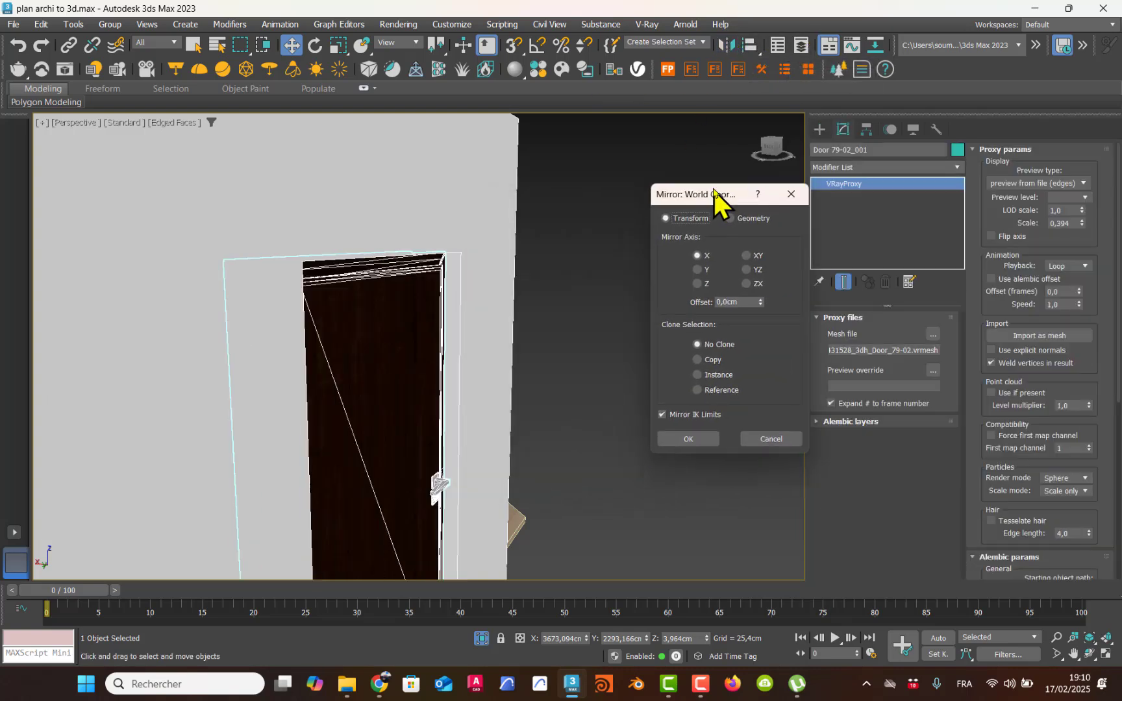
click(697, 270)
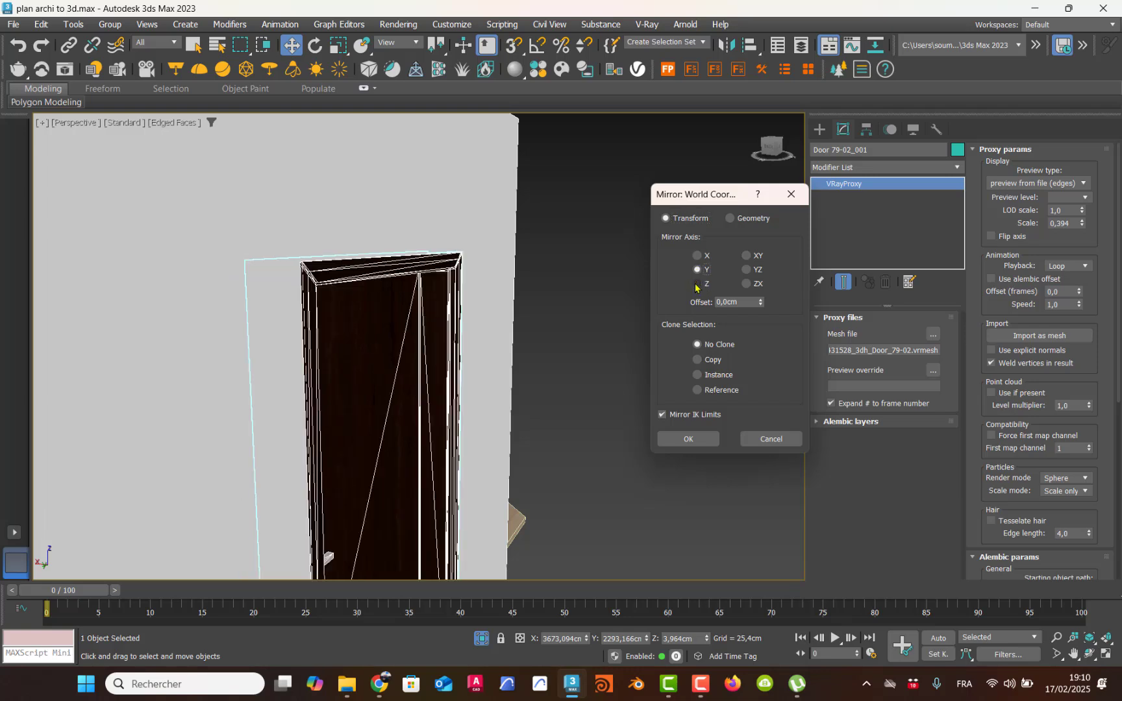
click(697, 285)
click(698, 256)
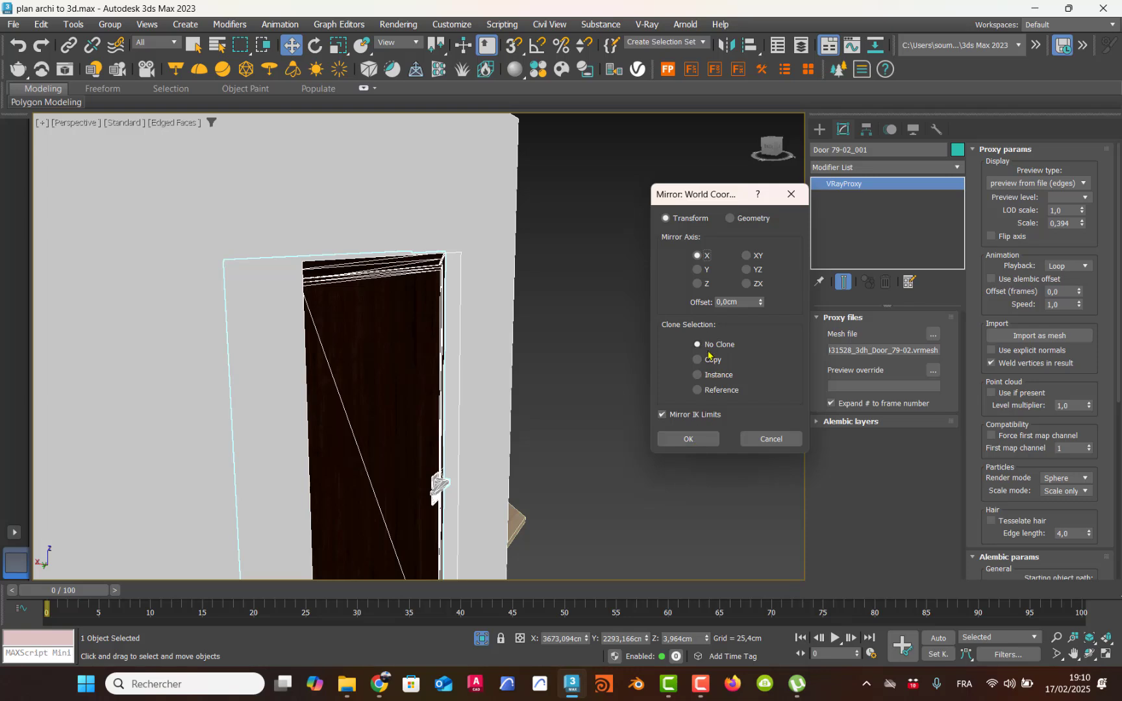
click(694, 437)
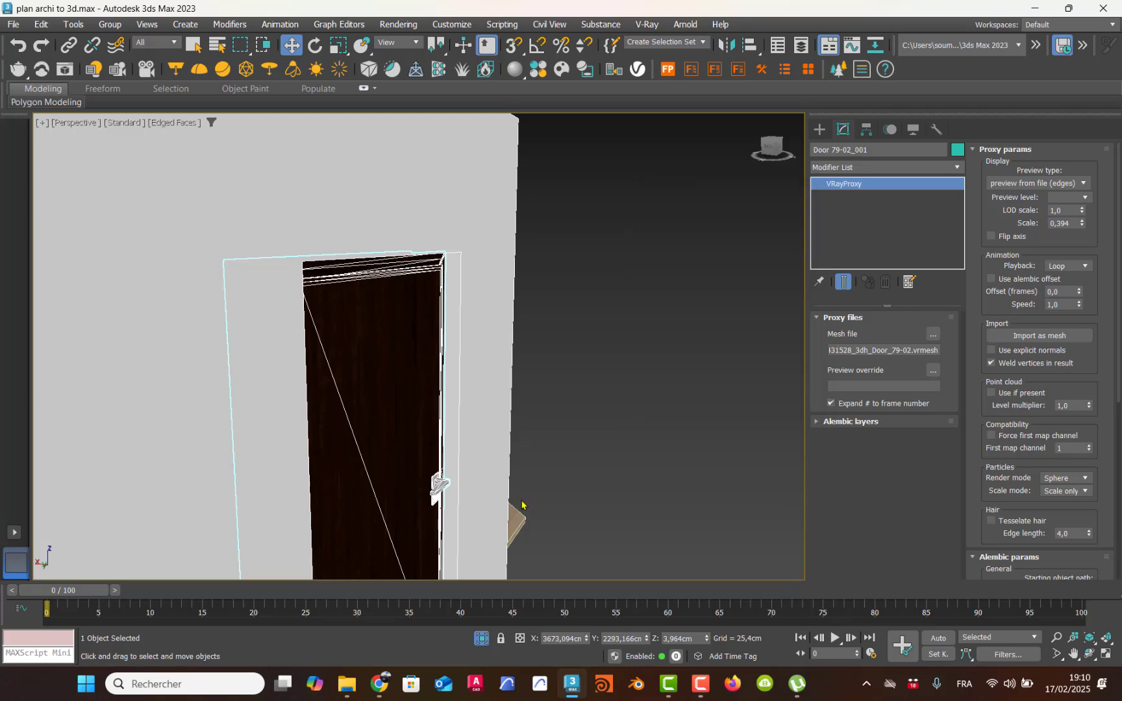
Step: Move the mirrored door along the X axis to about X 3663 cm so its frame sits in the wall opening
middle_drag(518, 436, 523, 244)
alt+middle_drag(444, 311, 662, 315)
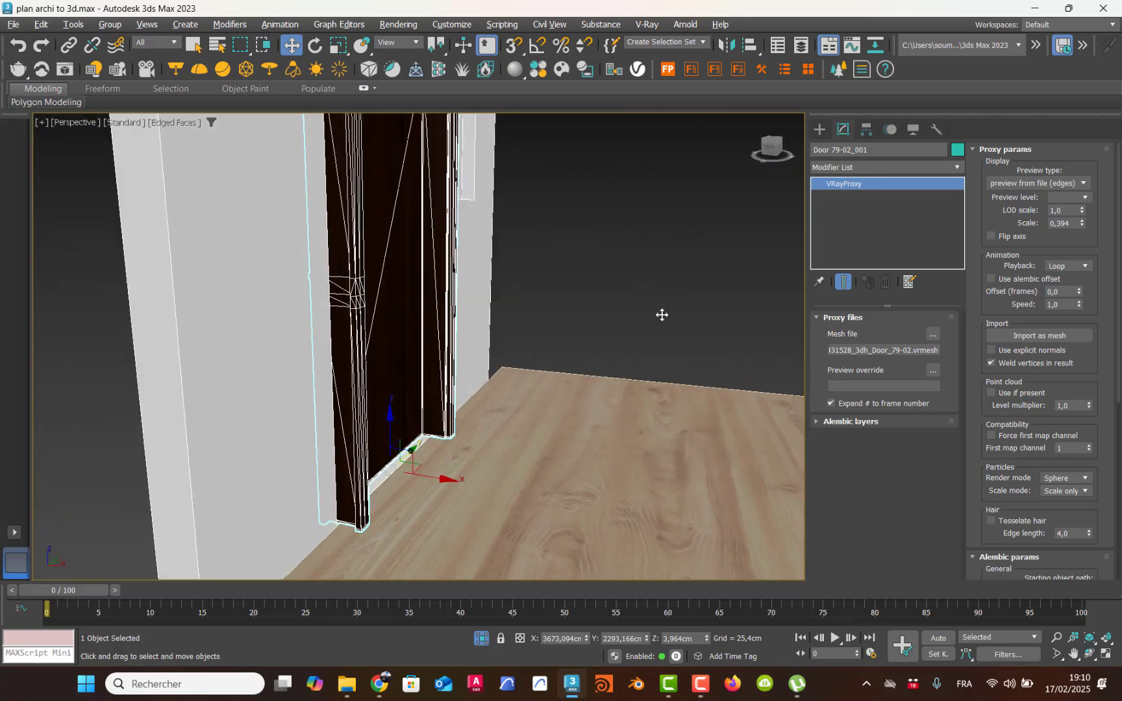
scroll(465, 416, up, 3)
middle_drag(466, 410, 544, 328)
scroll(544, 328, down, 2)
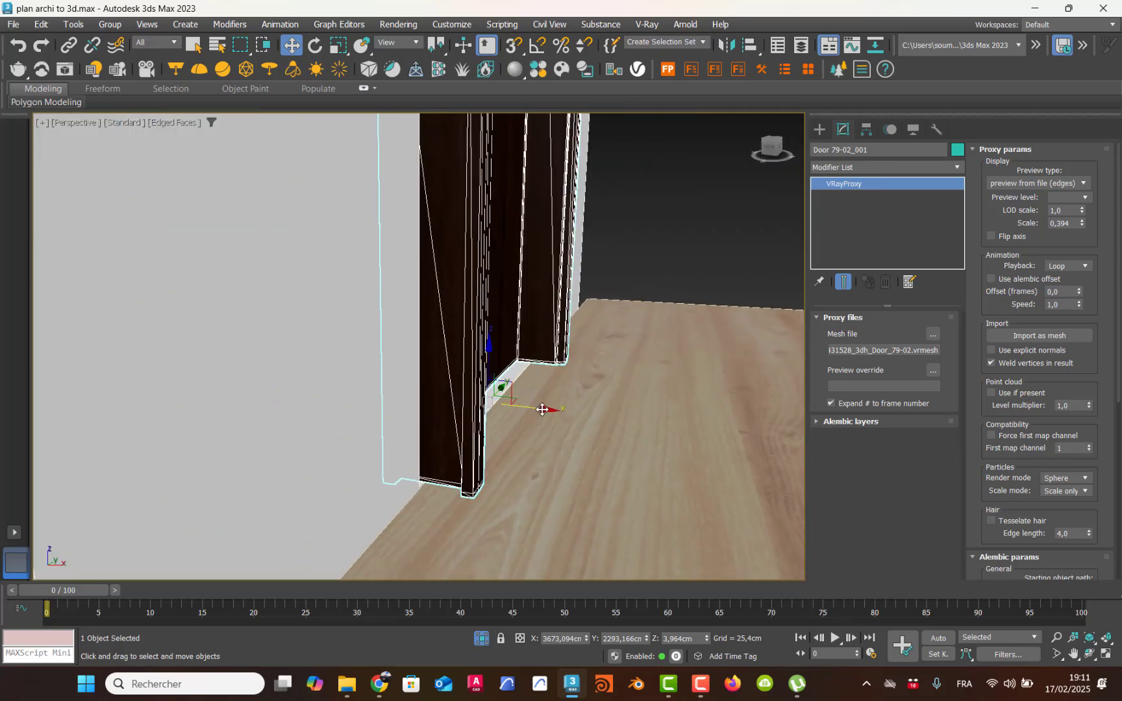
drag(544, 409, 511, 413)
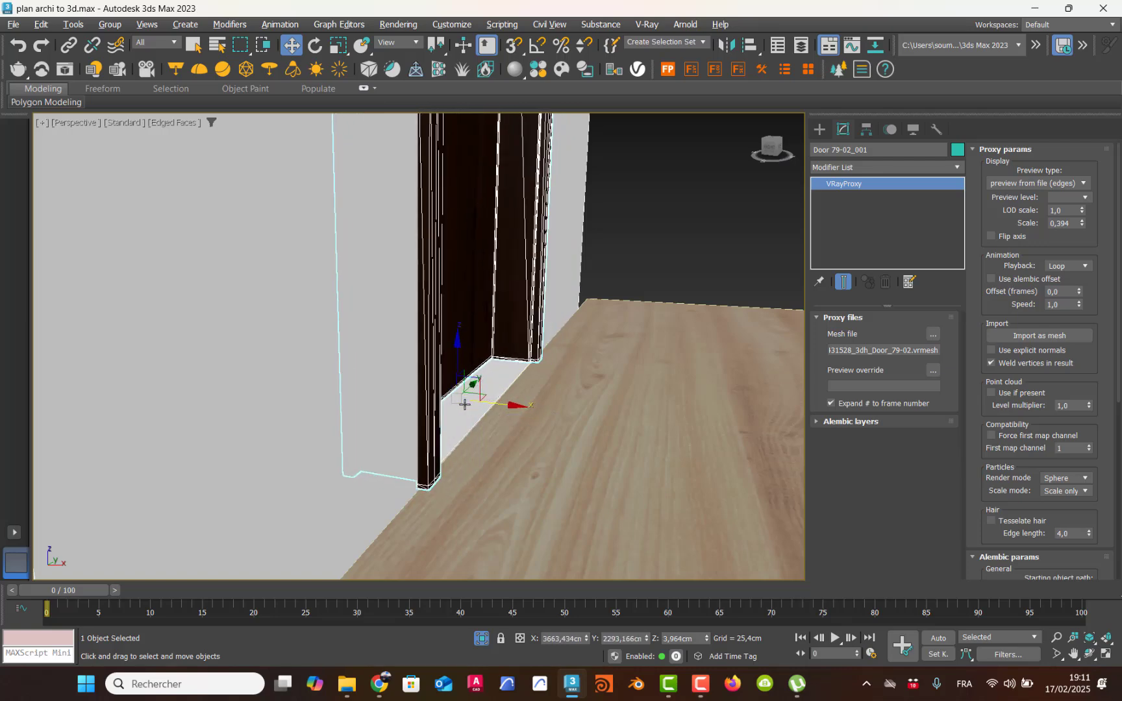
Step: End the isolation of the door and its wall to bring back the whole house model
alt+middle_drag(464, 401, 440, 361)
scroll(448, 410, down, 5)
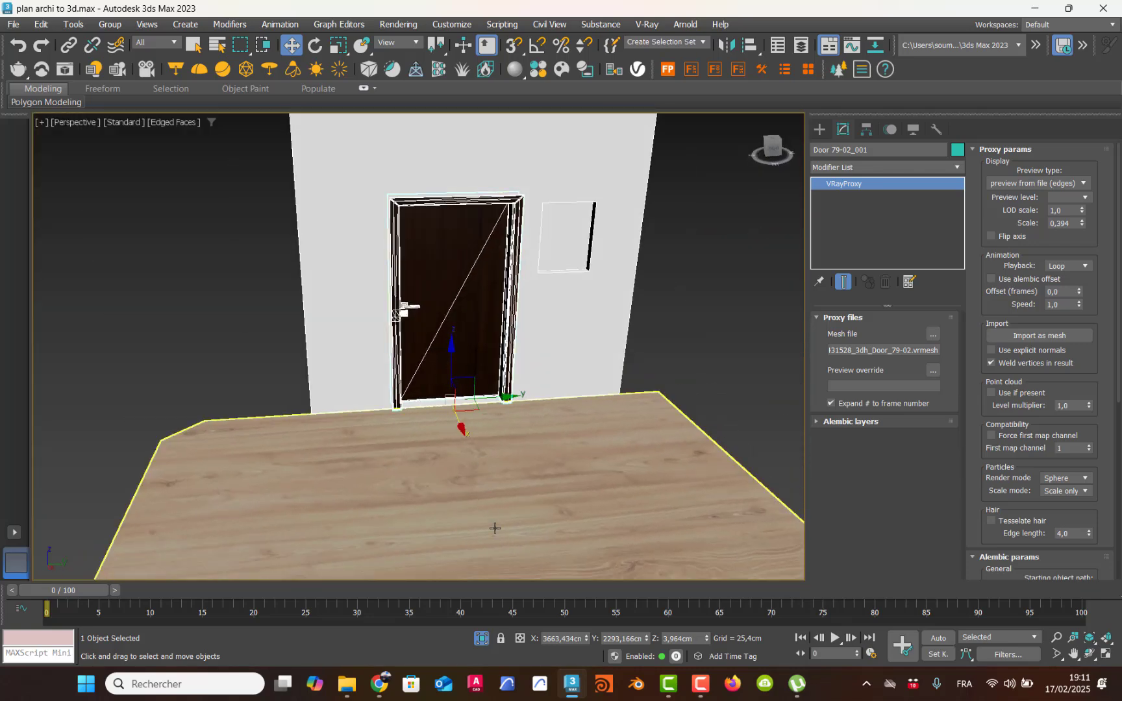
click(482, 642)
alt+middle_drag(569, 486, 559, 432)
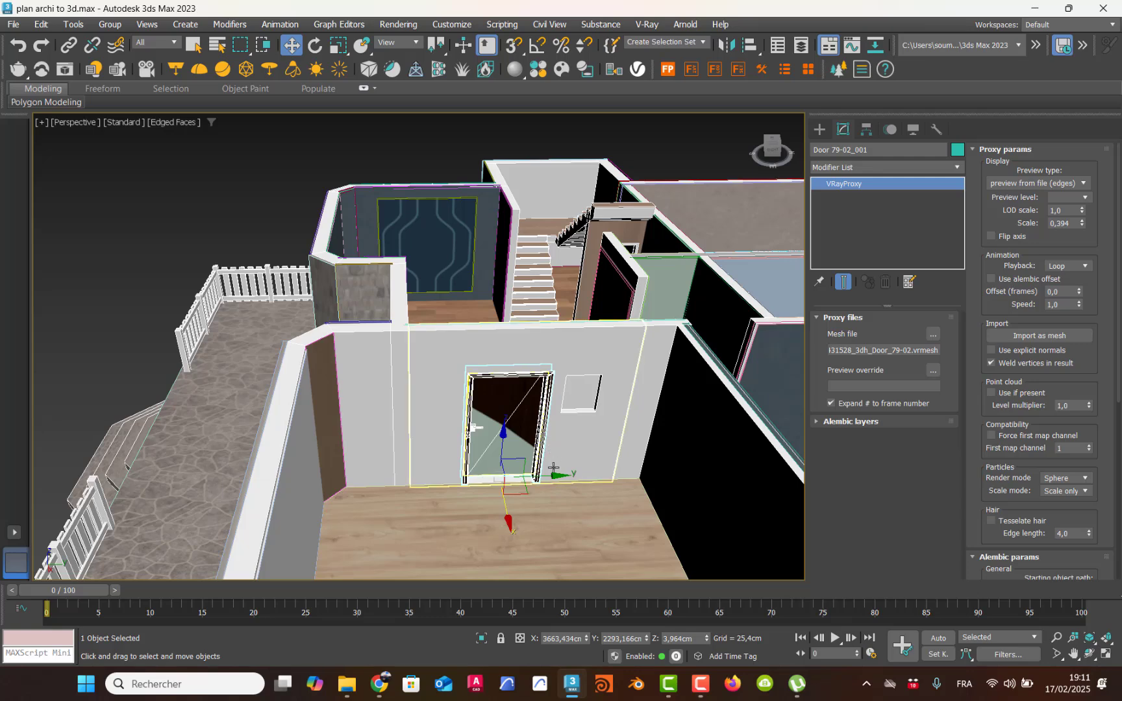
click(701, 682)
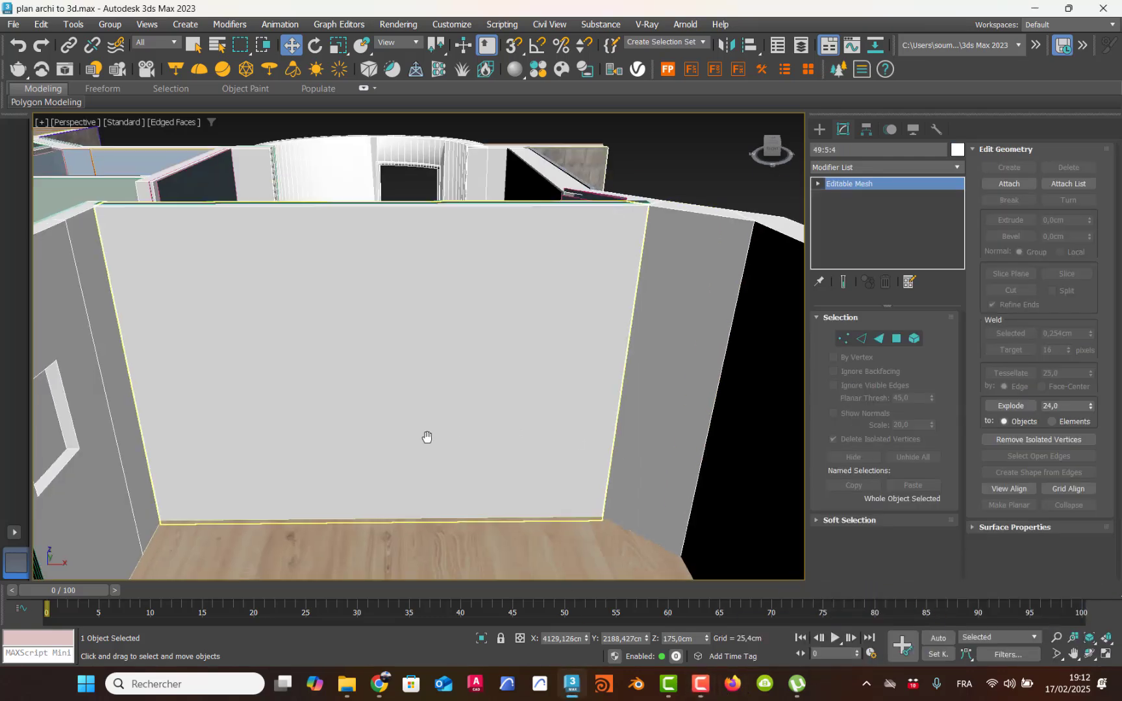
Step: Place a Text spline on the blank wall of the room, aligned to the wall surface with AutoGrid
middle_drag(426, 435, 475, 381)
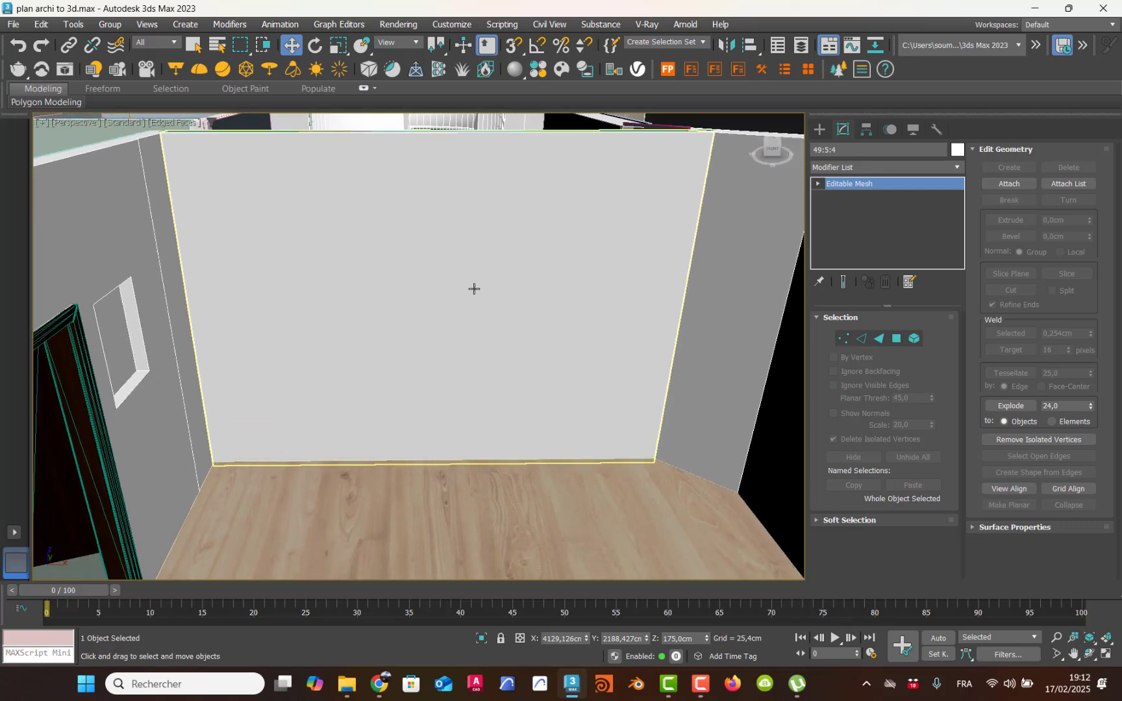
click(819, 131)
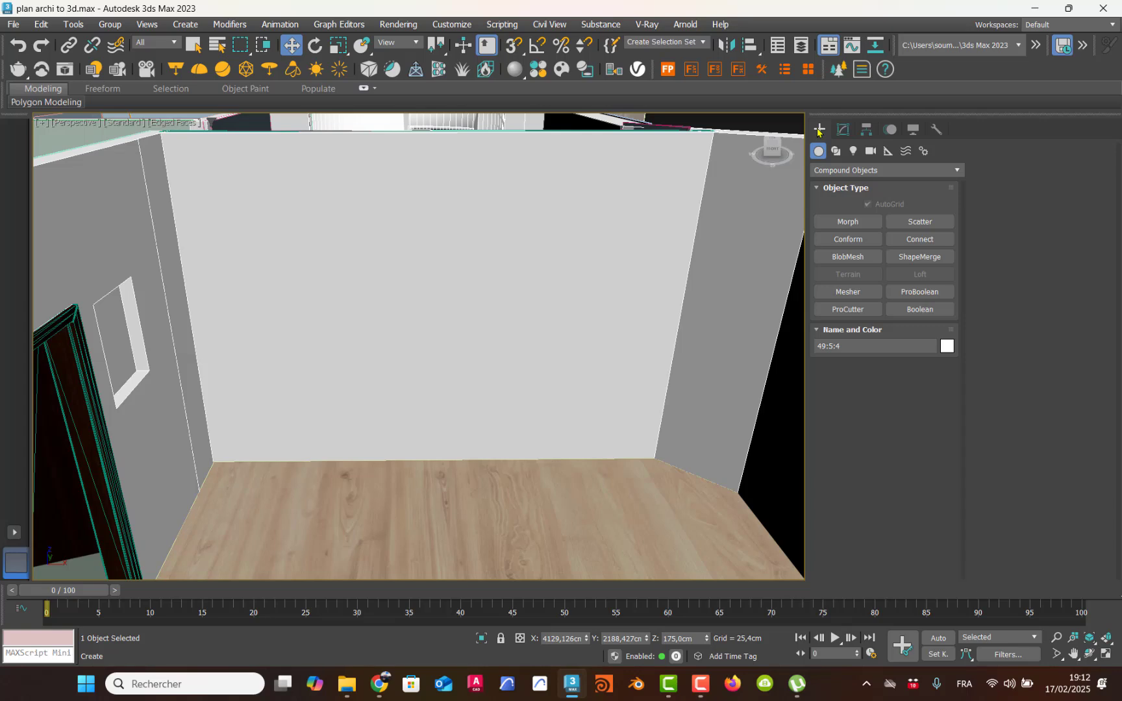
click(844, 170)
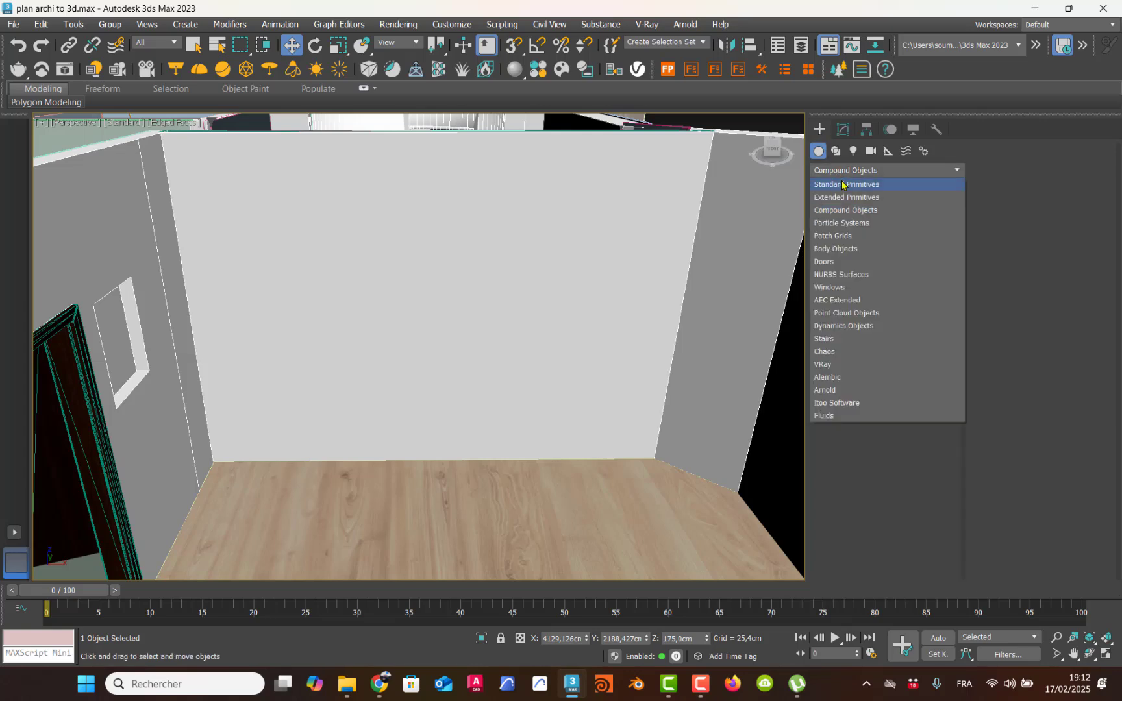
click(842, 185)
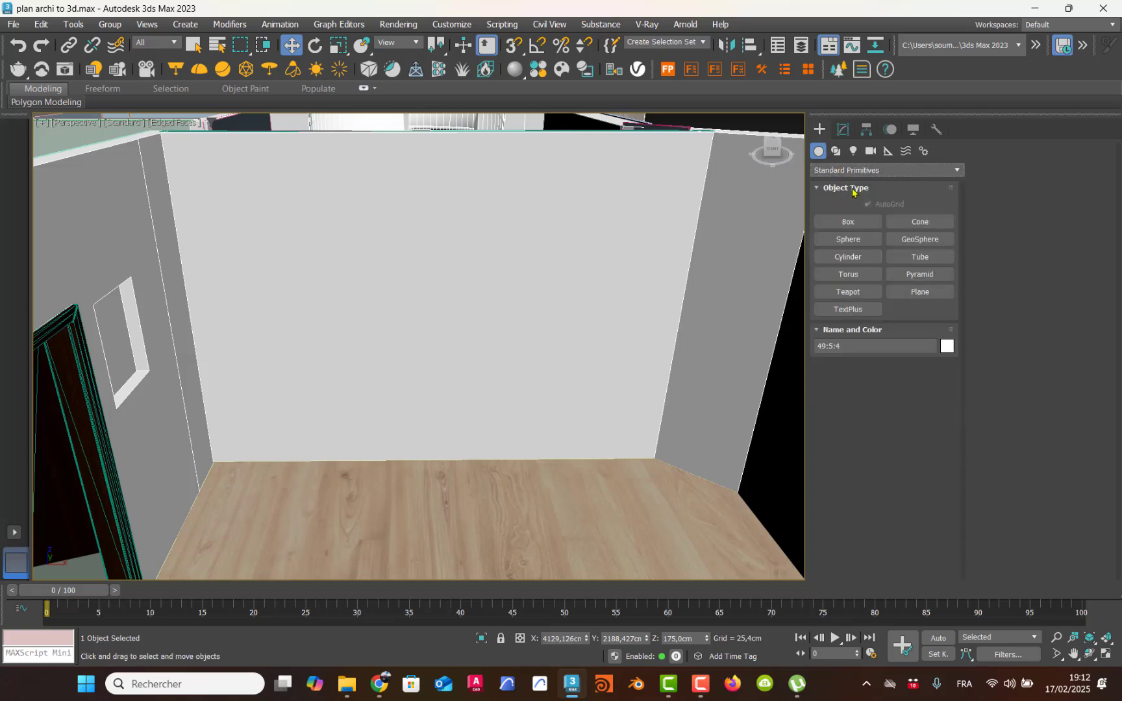
click(837, 151)
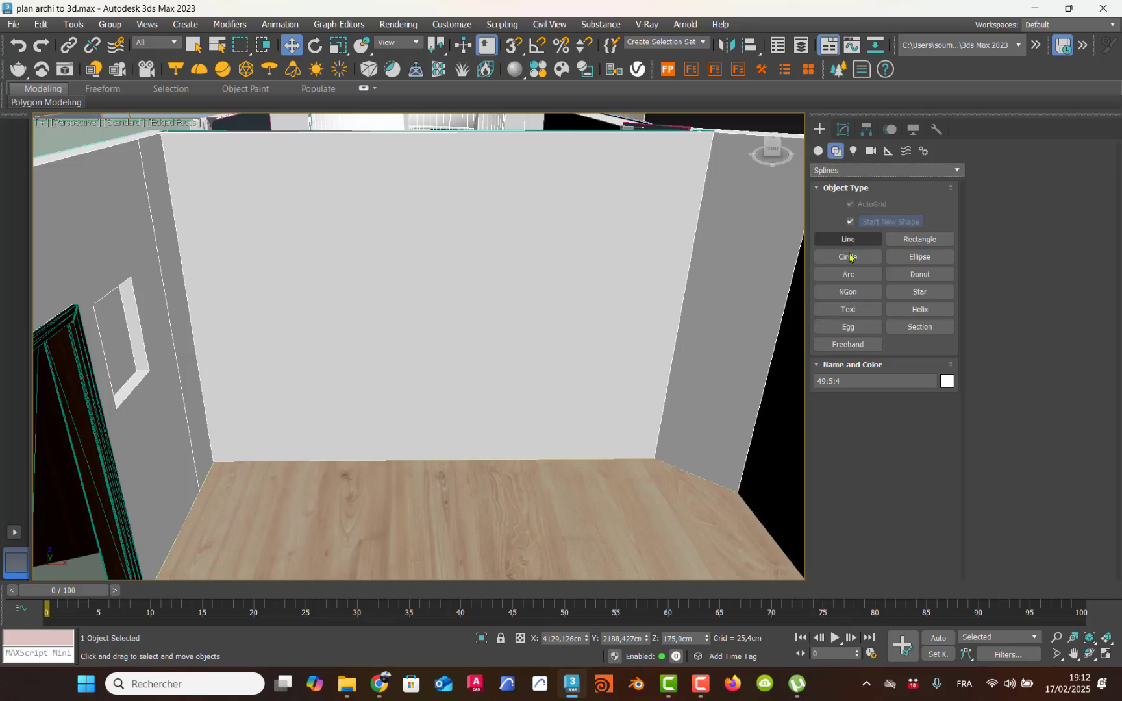
click(848, 309)
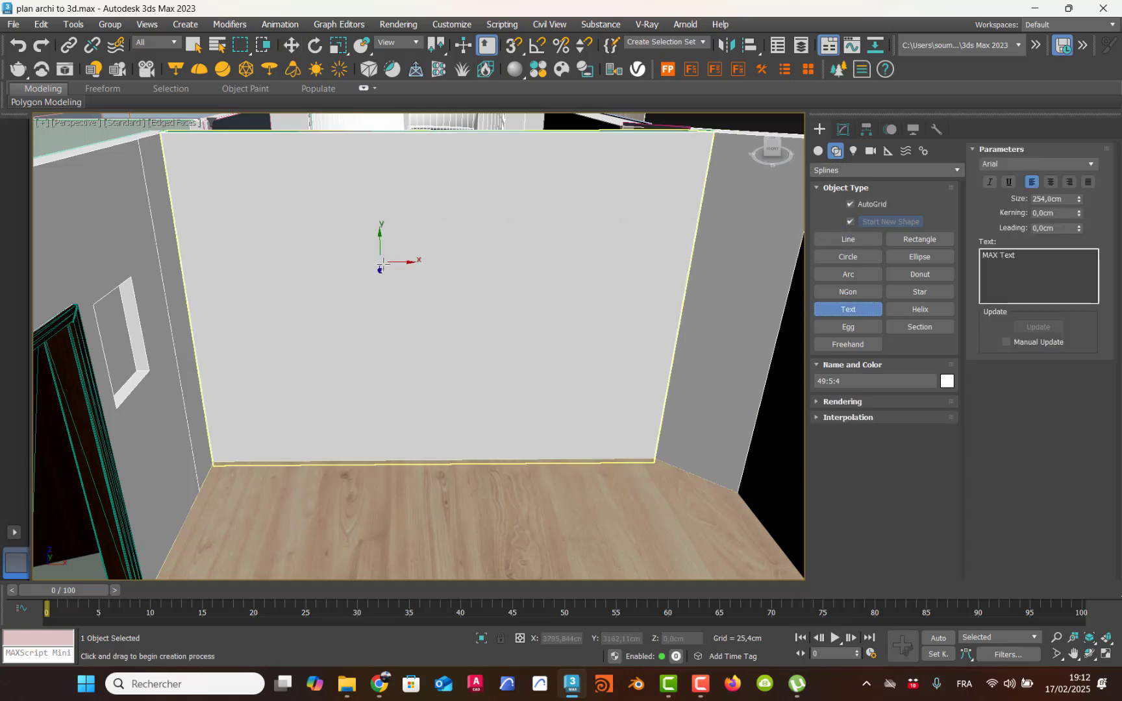
click(383, 263)
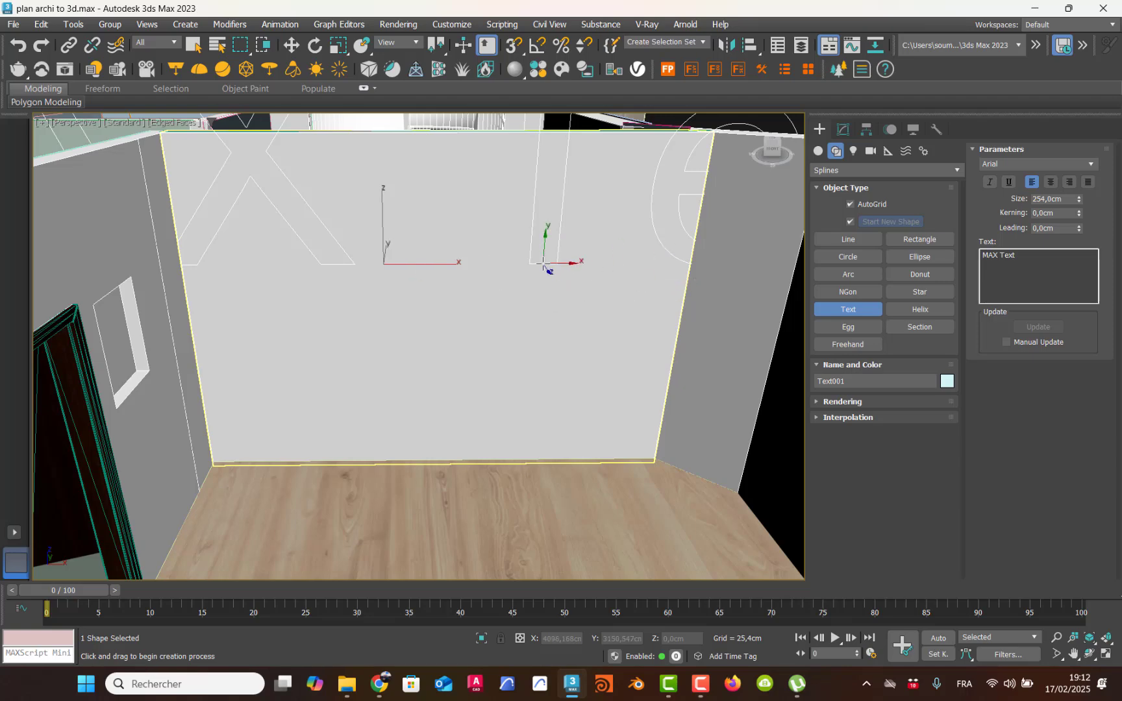
Step: Replace the default wording of the wall text with "LCI Education"
scroll(544, 266, down, 5)
middle_drag(544, 267, 545, 354)
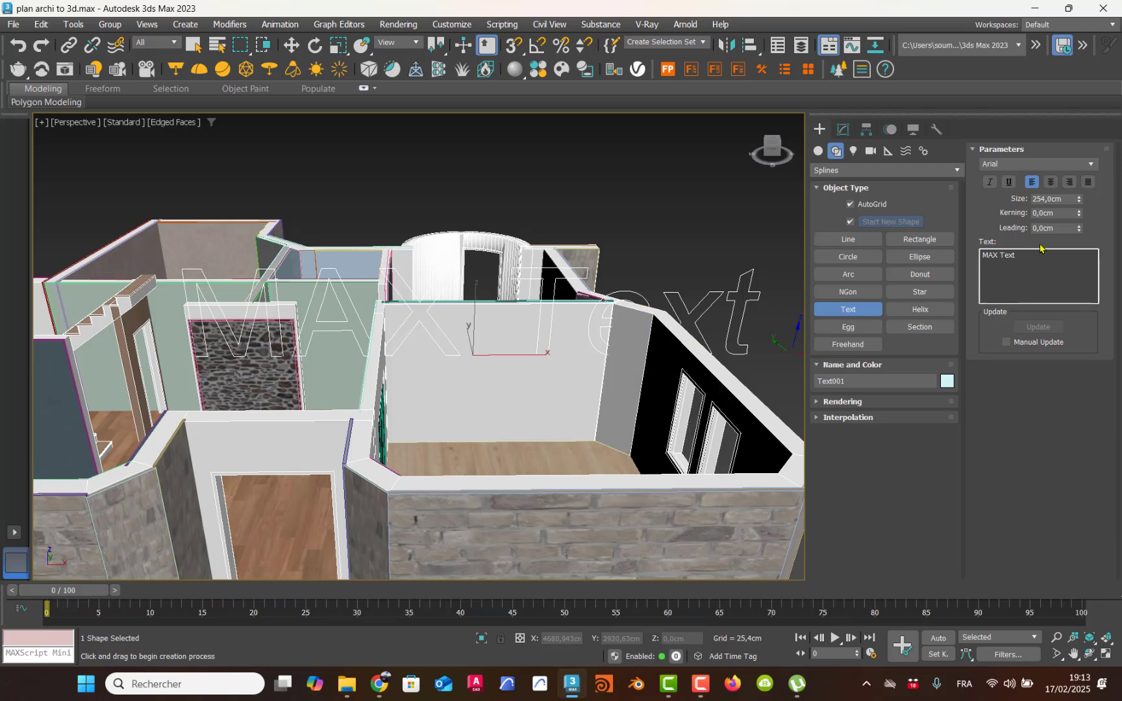
drag(1035, 258, 980, 256)
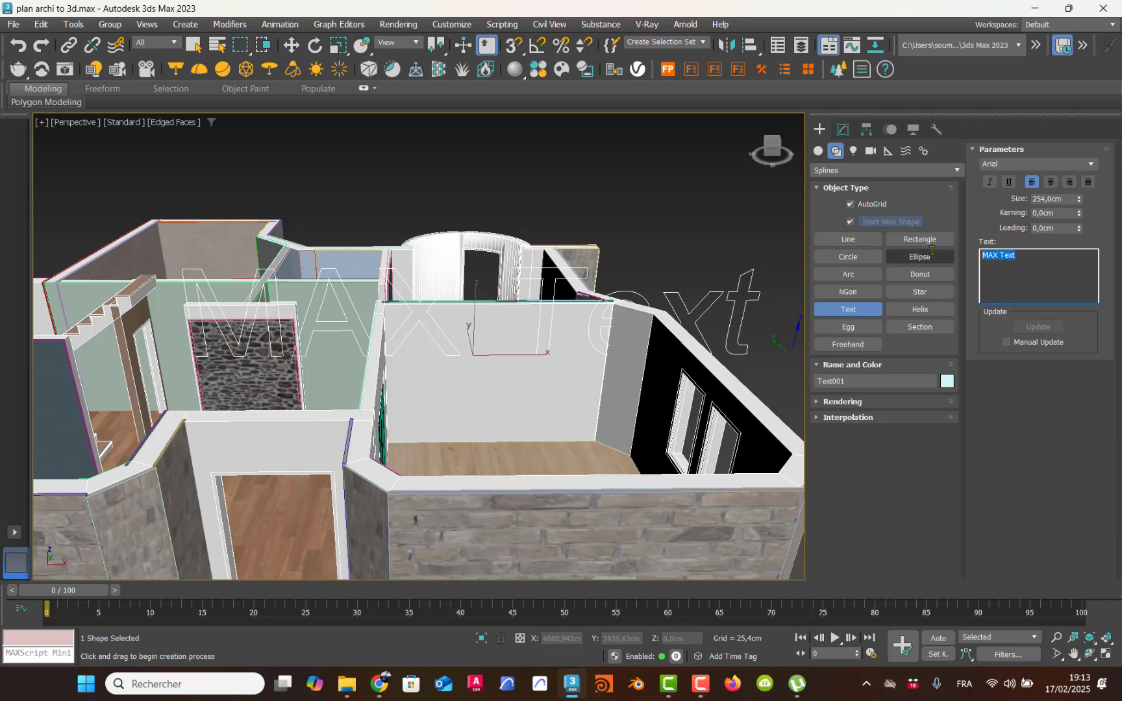
text(LC)
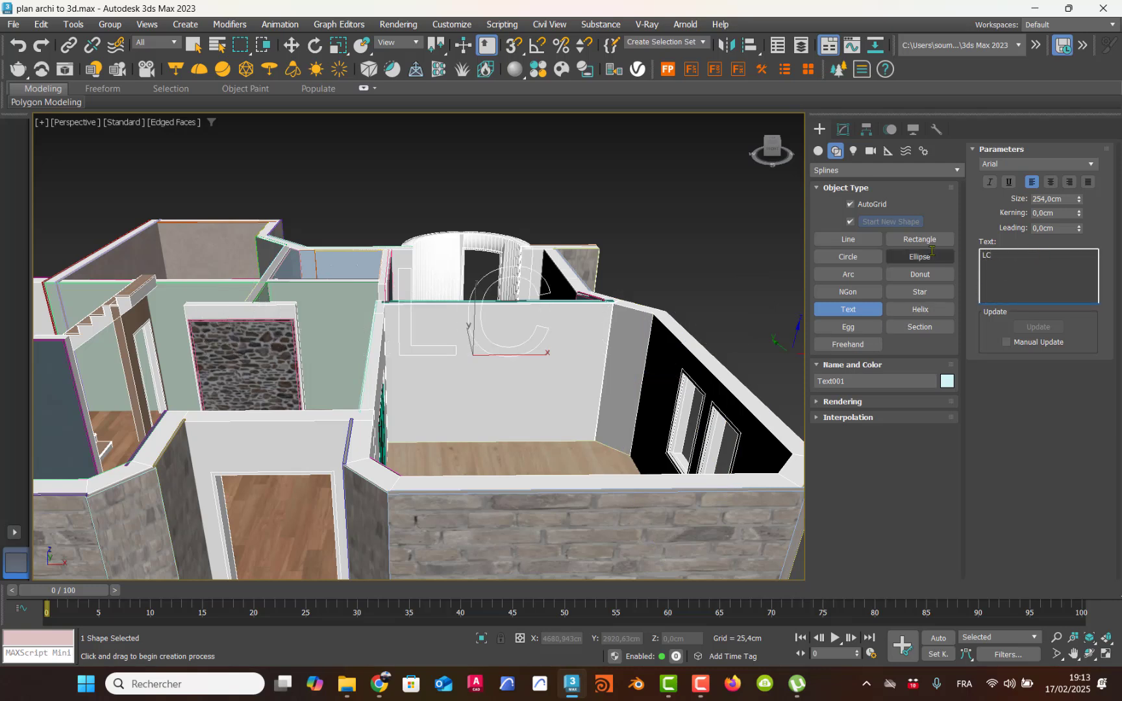
text(I)
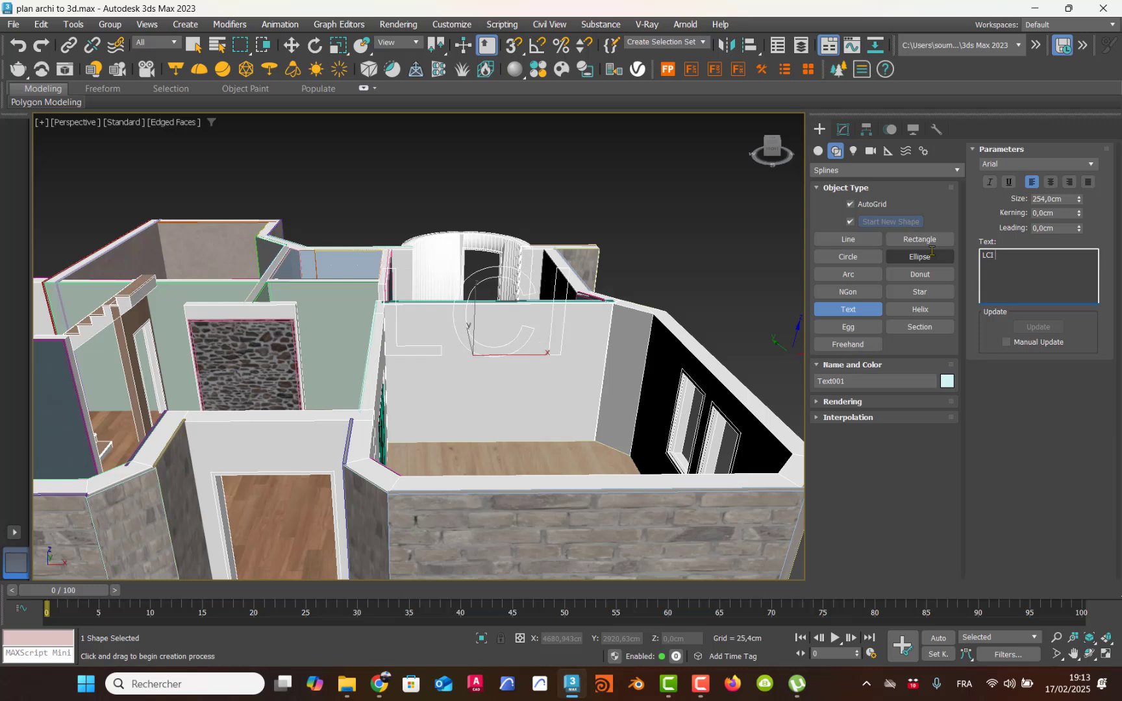
text( Educa)
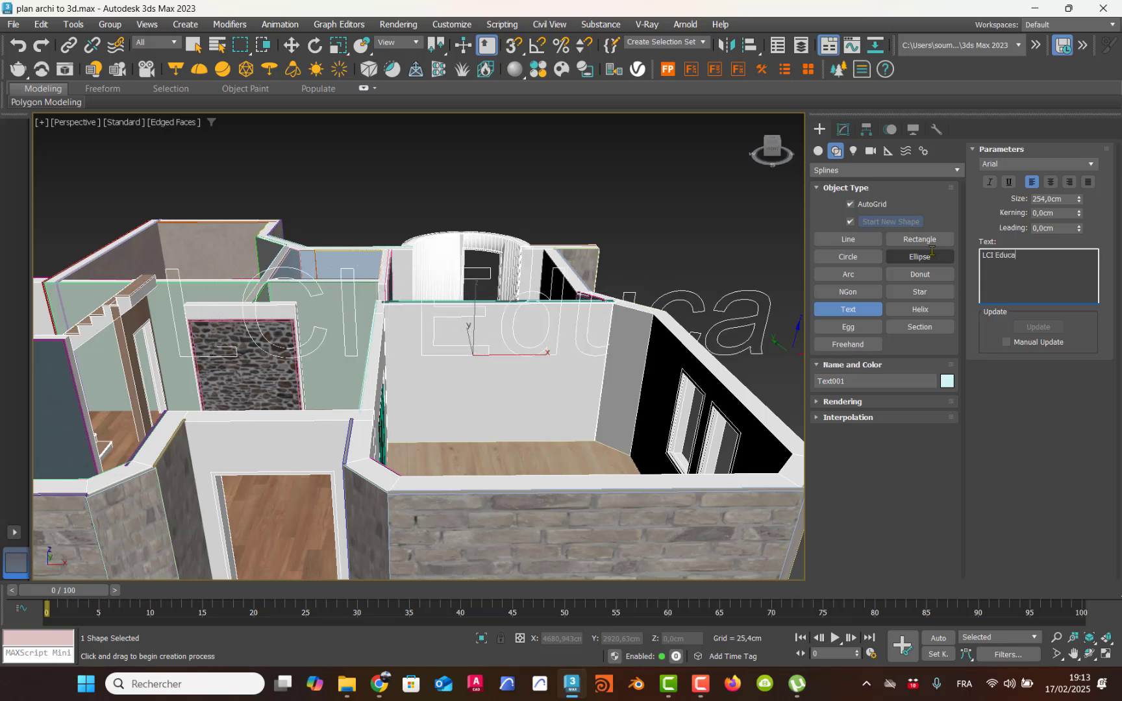
text(tion)
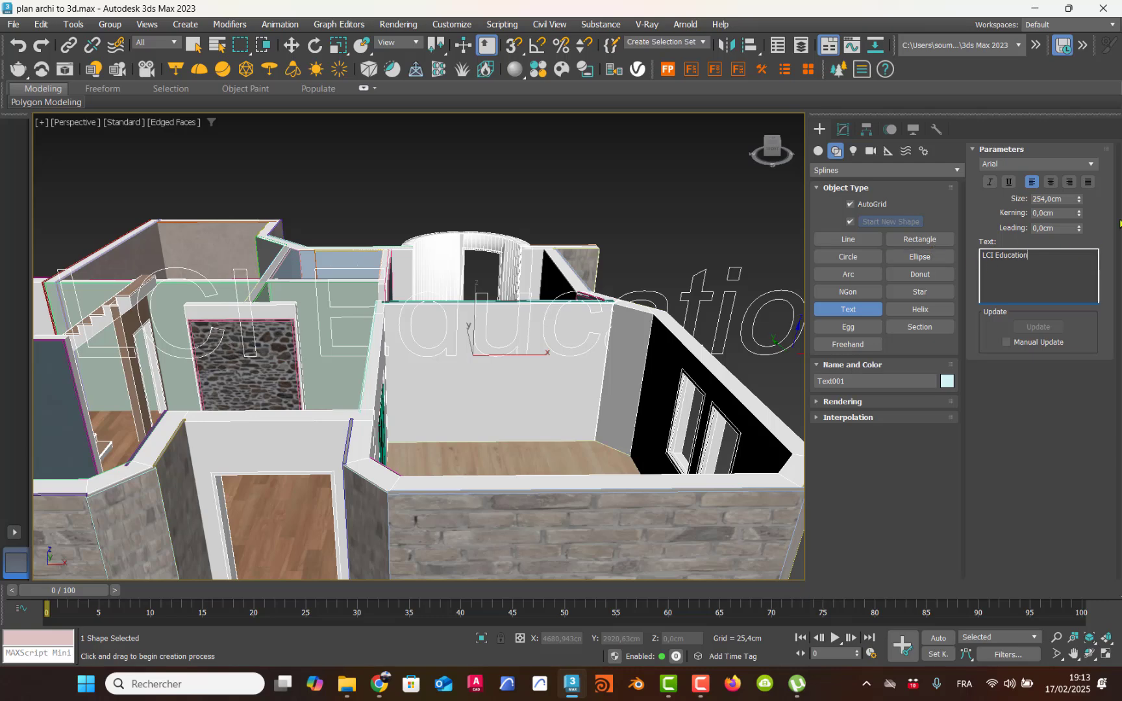
Step: Set the size of the wall text to about 32.8 cm so it fits on the wall
drag(1076, 201, 1080, 249)
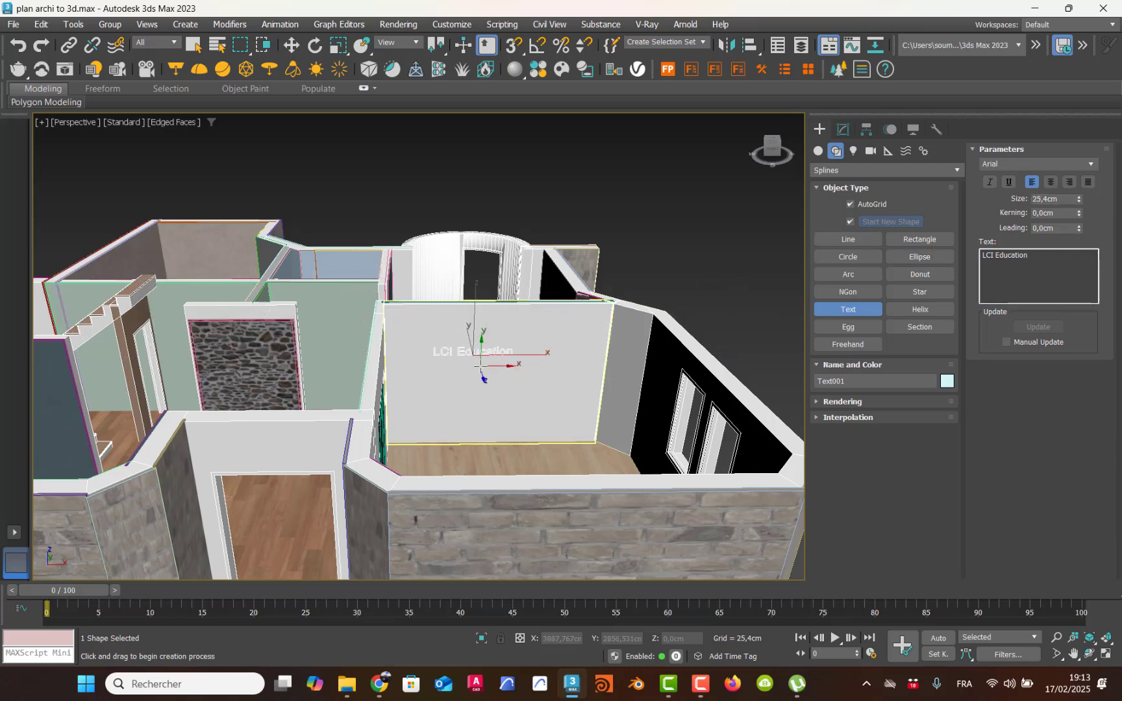
middle_drag(493, 369, 493, 392)
scroll(493, 392, up, 5)
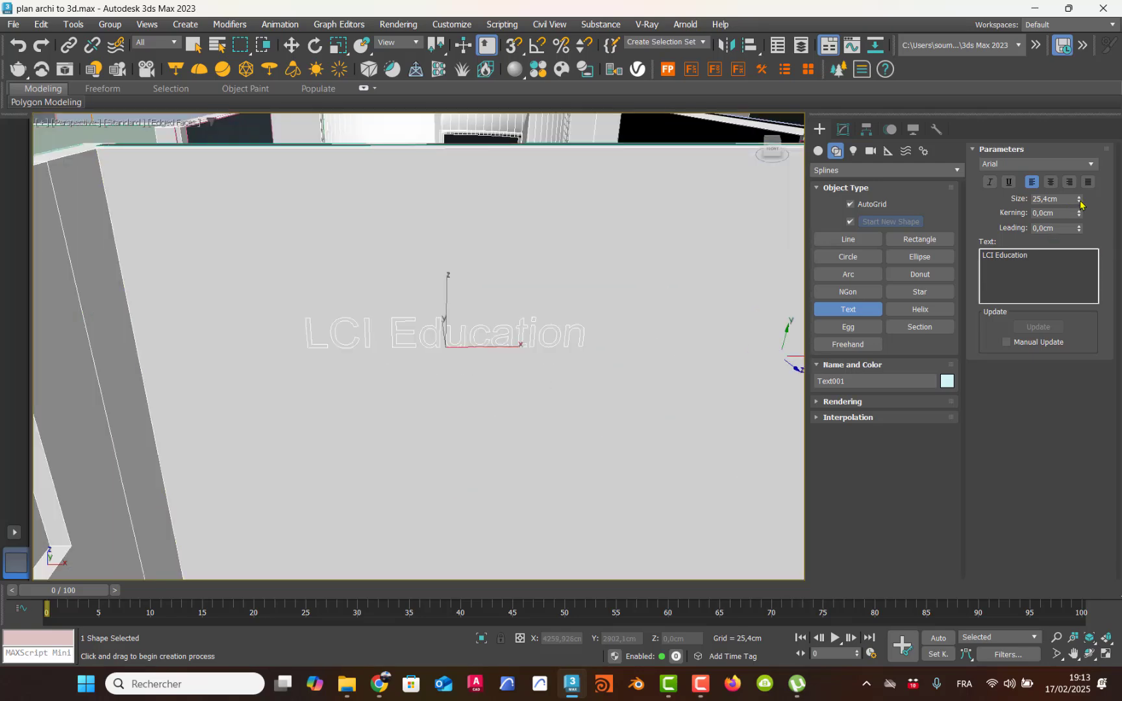
drag(1080, 205, 1082, 179)
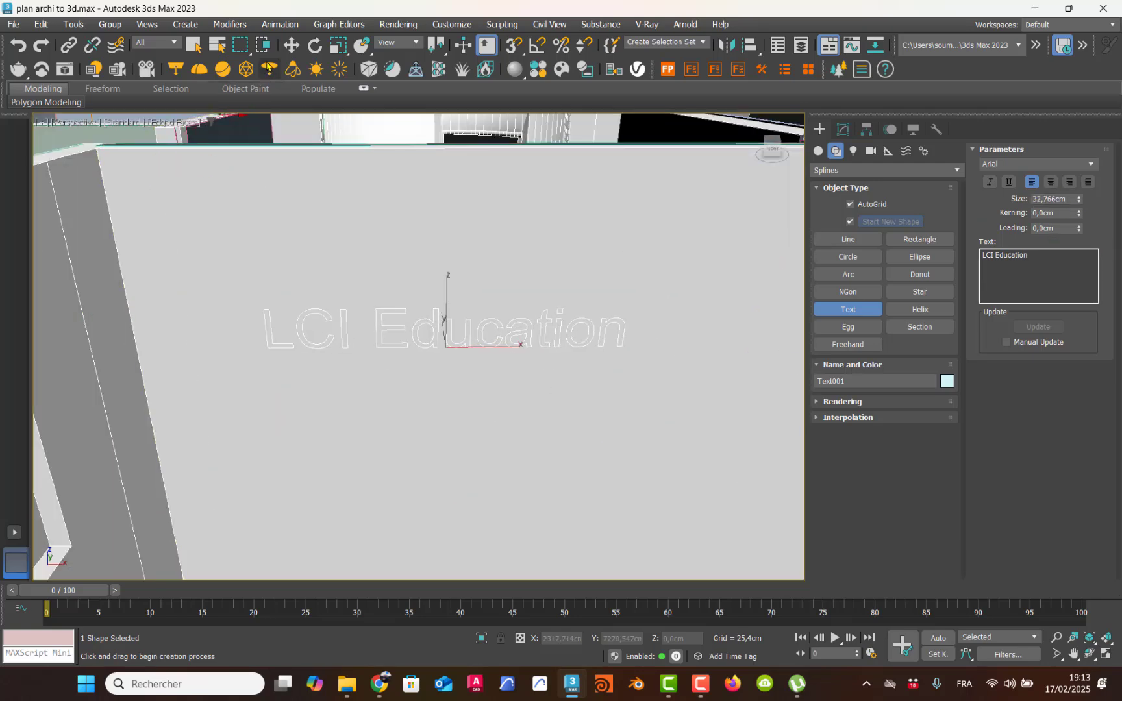
Step: Move the wall text along the X axis to about X 3887 cm
click(291, 45)
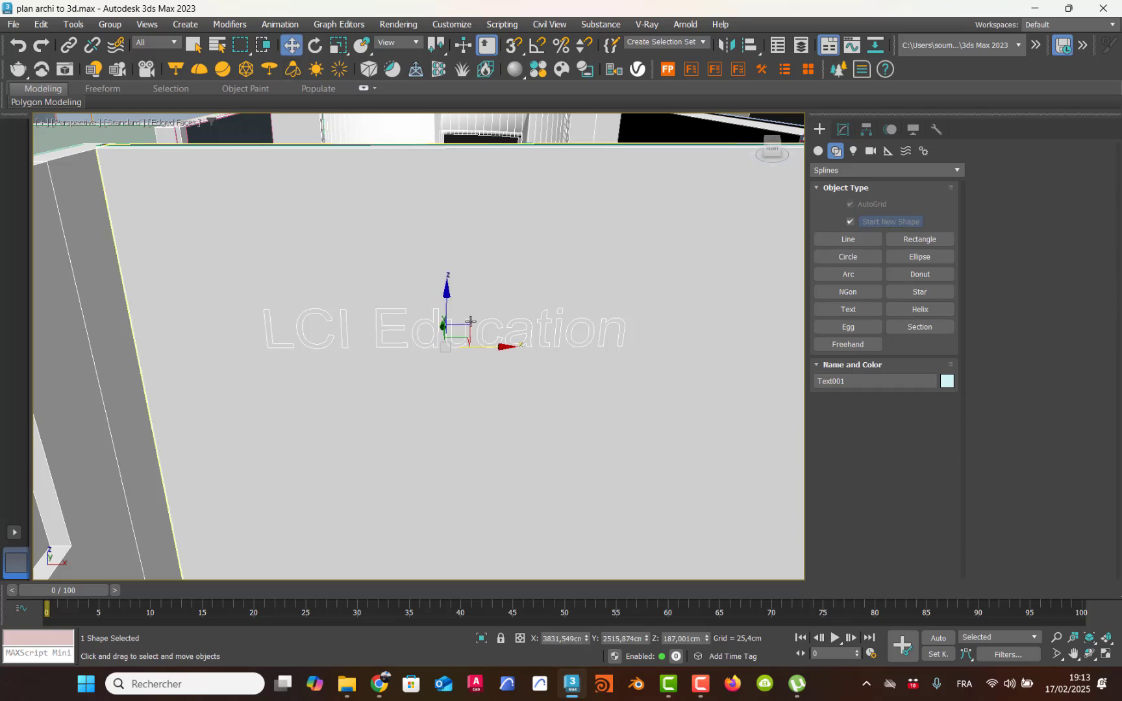
drag(497, 346, 605, 346)
middle_drag(606, 346, 466, 336)
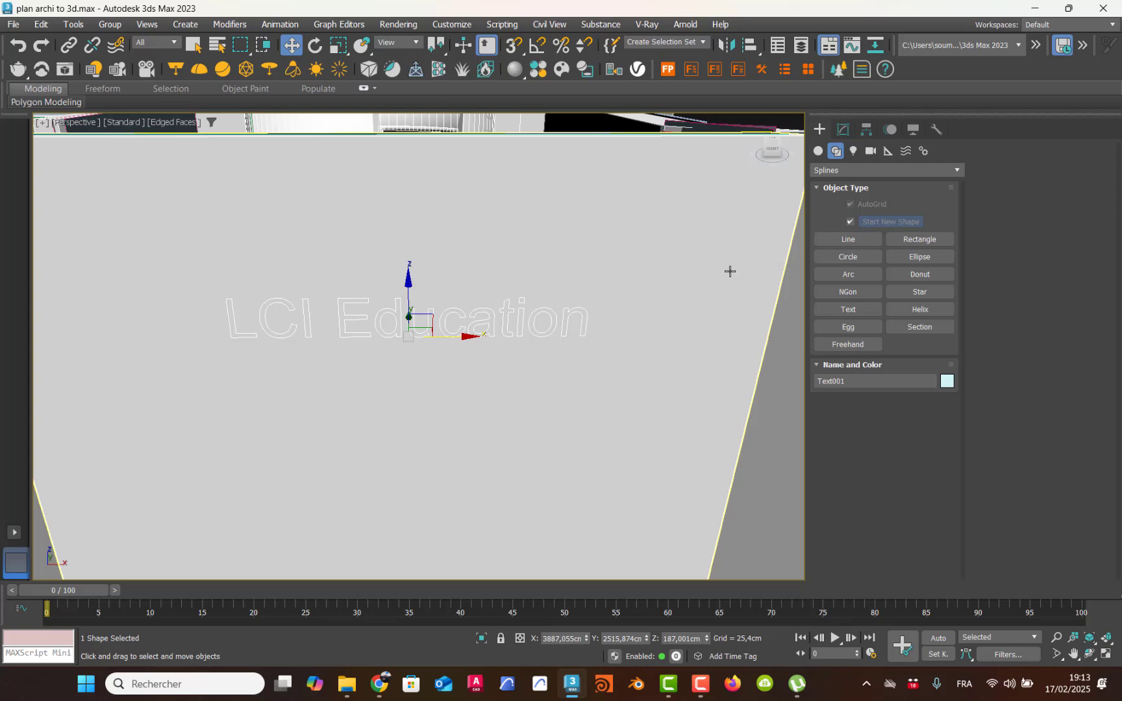
Step: Enable the text spline's thickness in both the renderer and the viewport
click(843, 130)
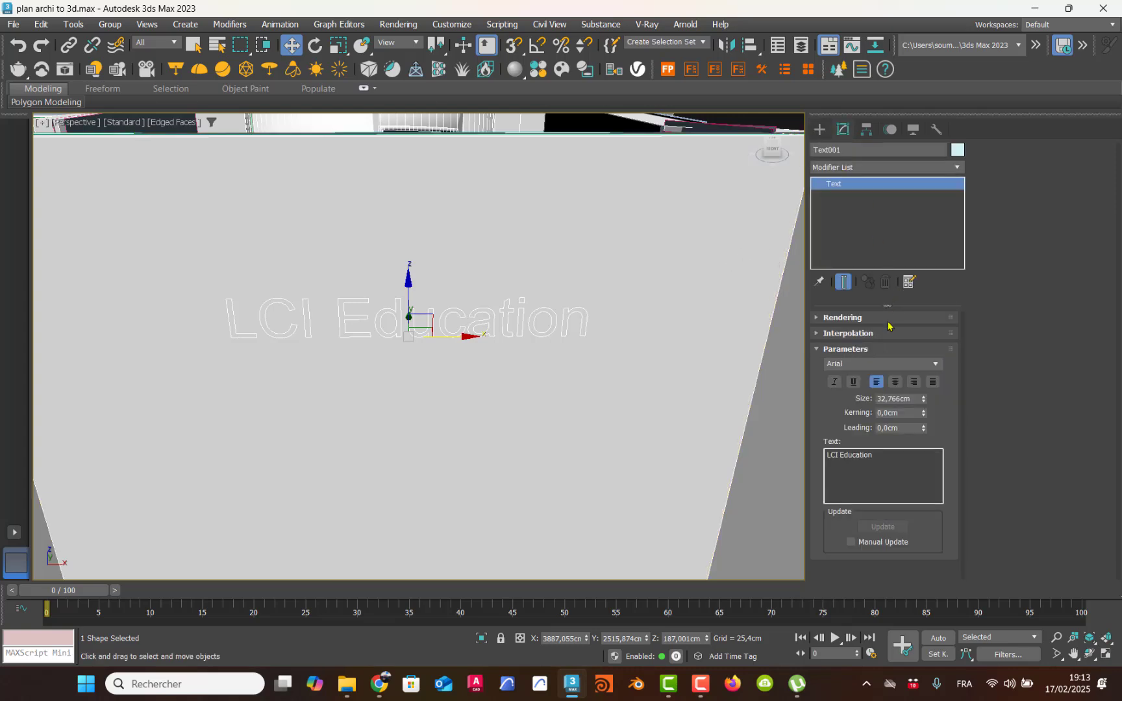
click(844, 318)
scroll(882, 446, up, 1)
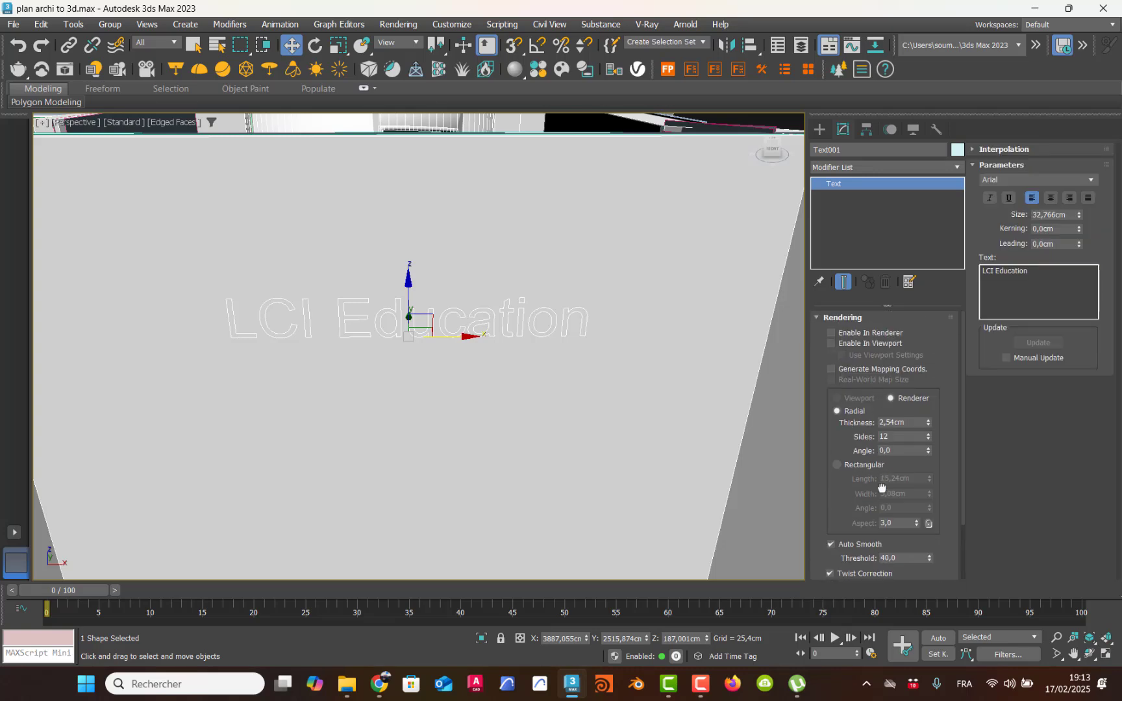
click(832, 333)
click(832, 343)
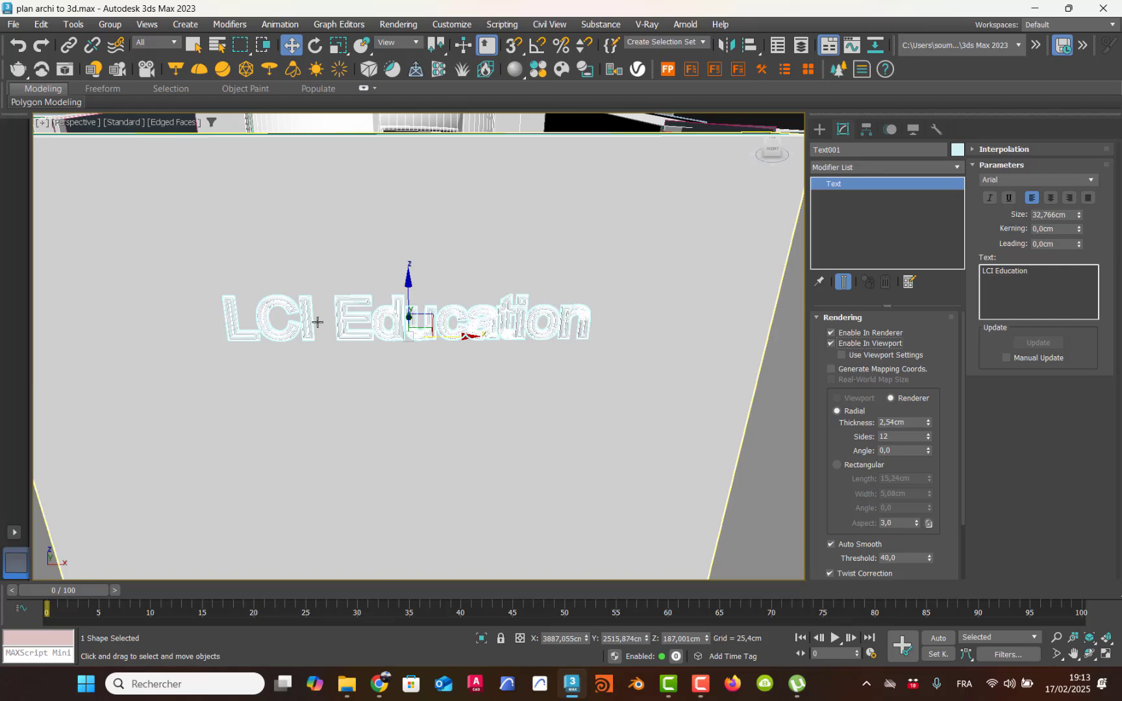
scroll(390, 325, up, 4)
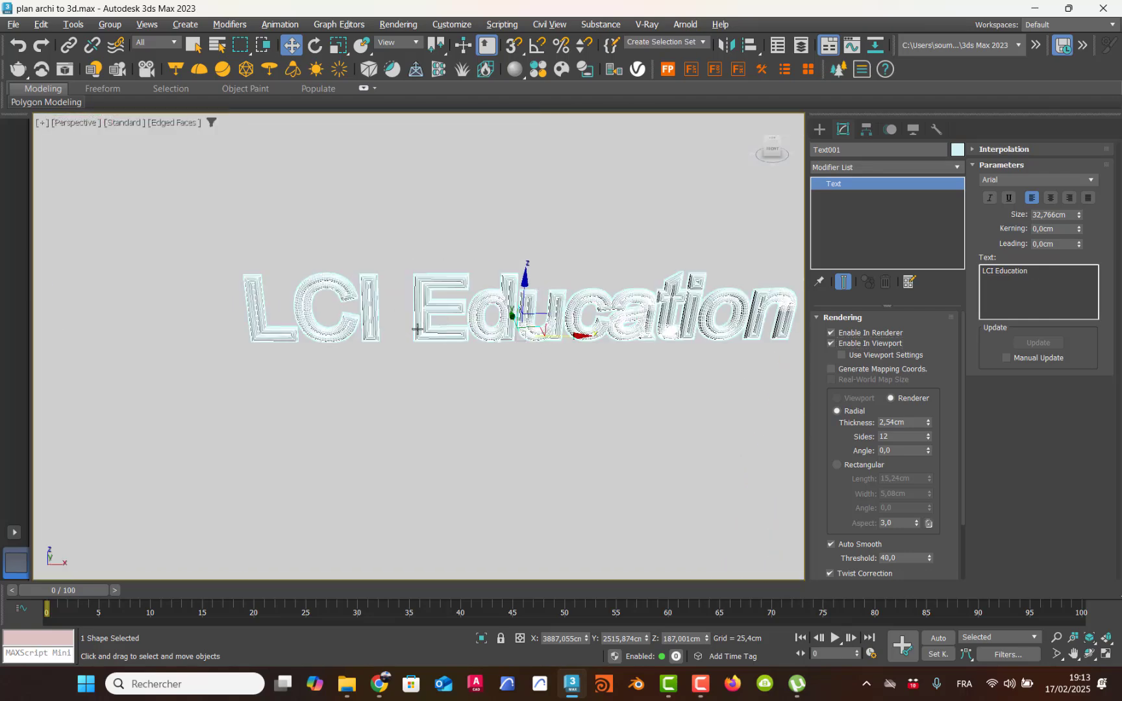
Step: Set the kerning of the "LCI Education" wall text to about 3.5 cm
alt+middle_drag(409, 325, 466, 309)
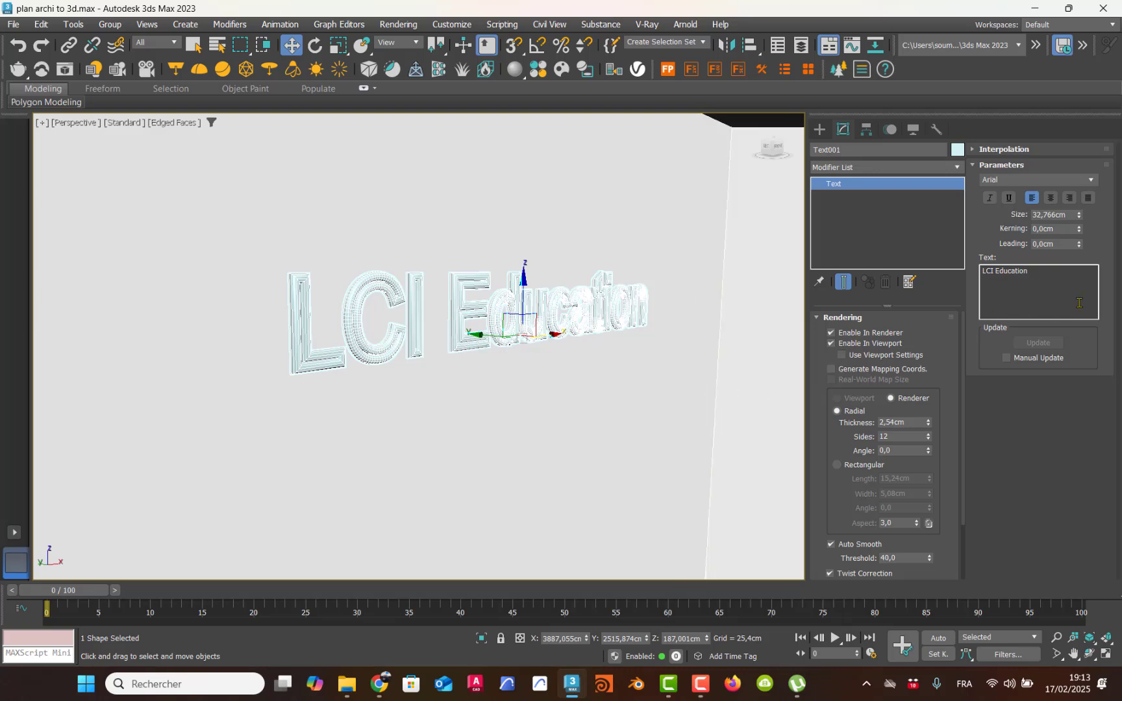
drag(1078, 230, 1079, 146)
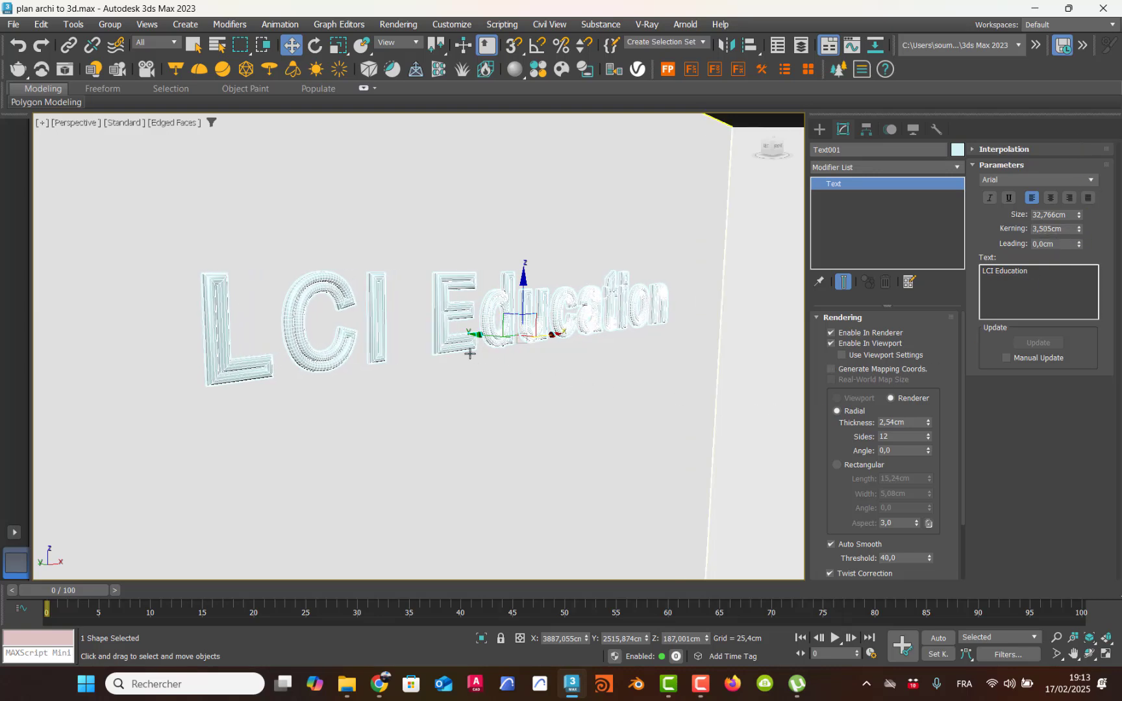
middle_drag(525, 325, 515, 324)
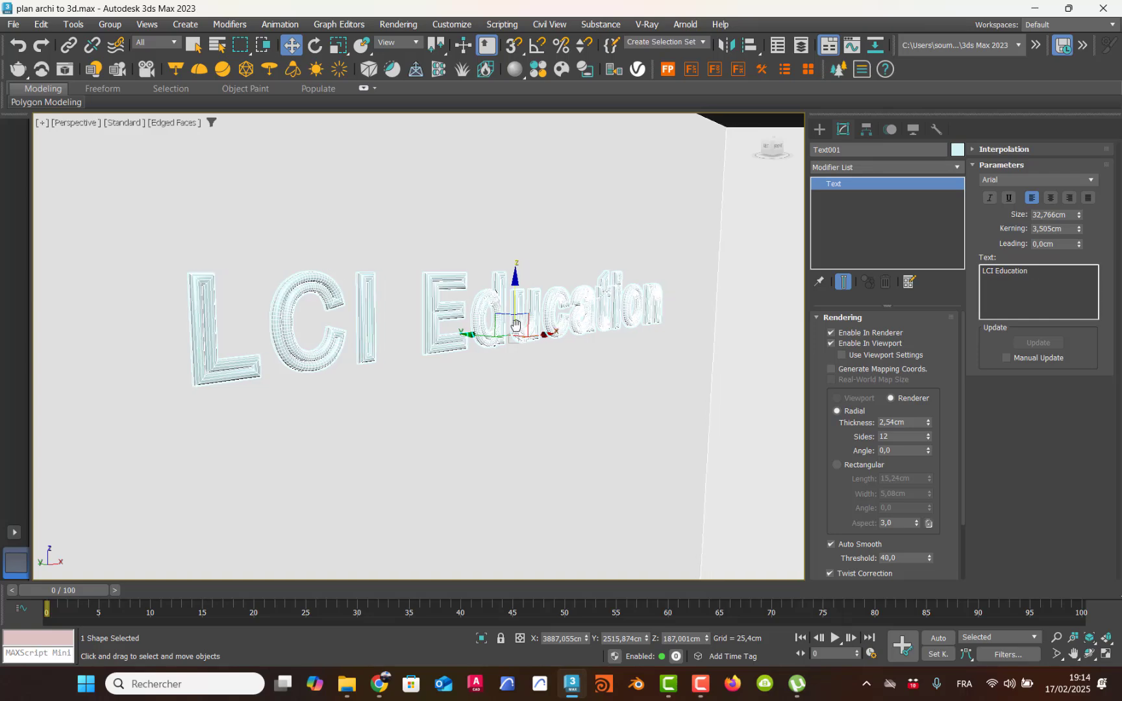
Step: Reset the Tiles_Simple_03_100cm sample slot in the Material Editor to default material settings
key(m)
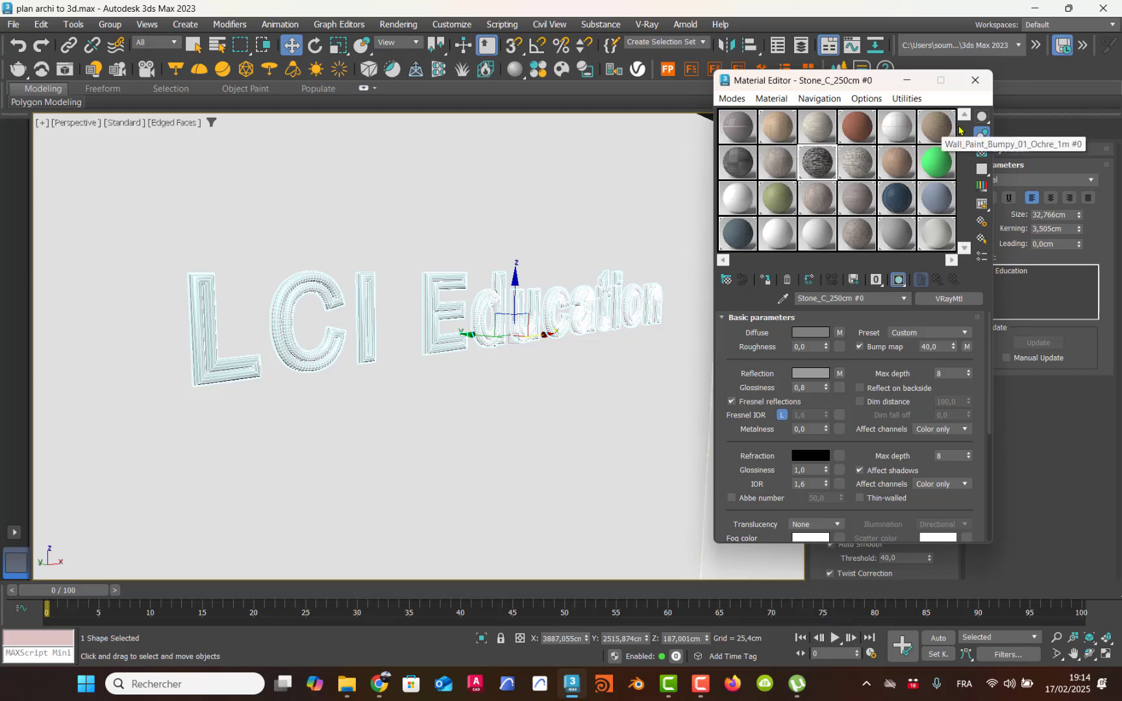
click(752, 137)
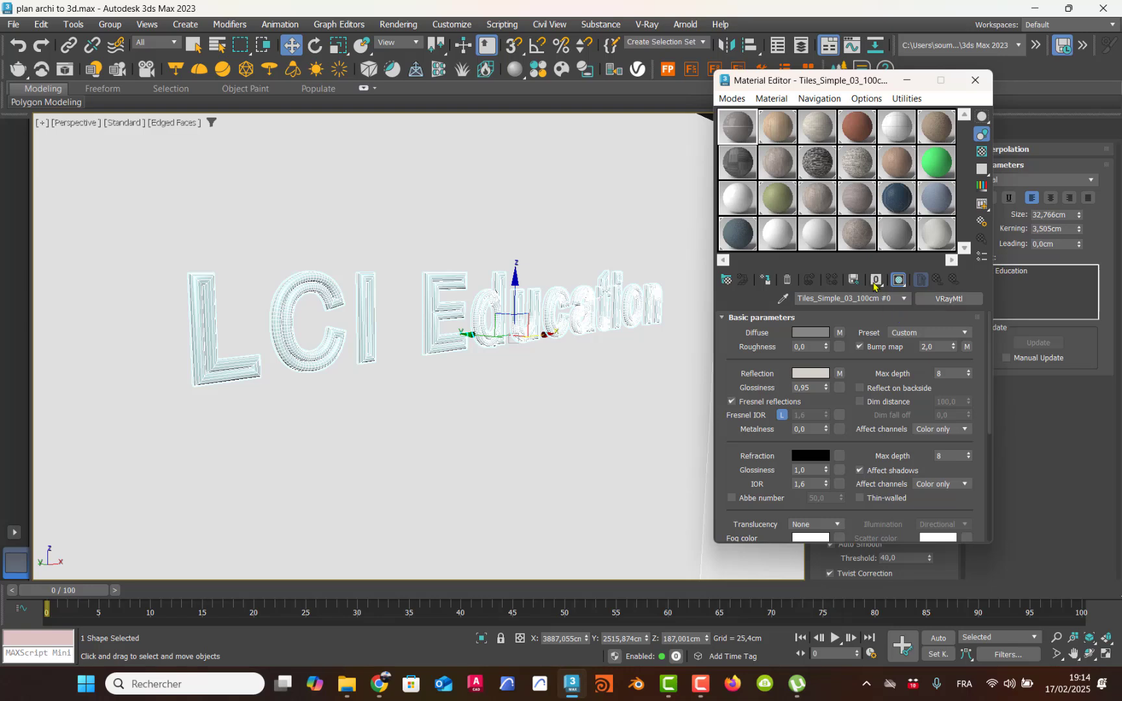
click(786, 281)
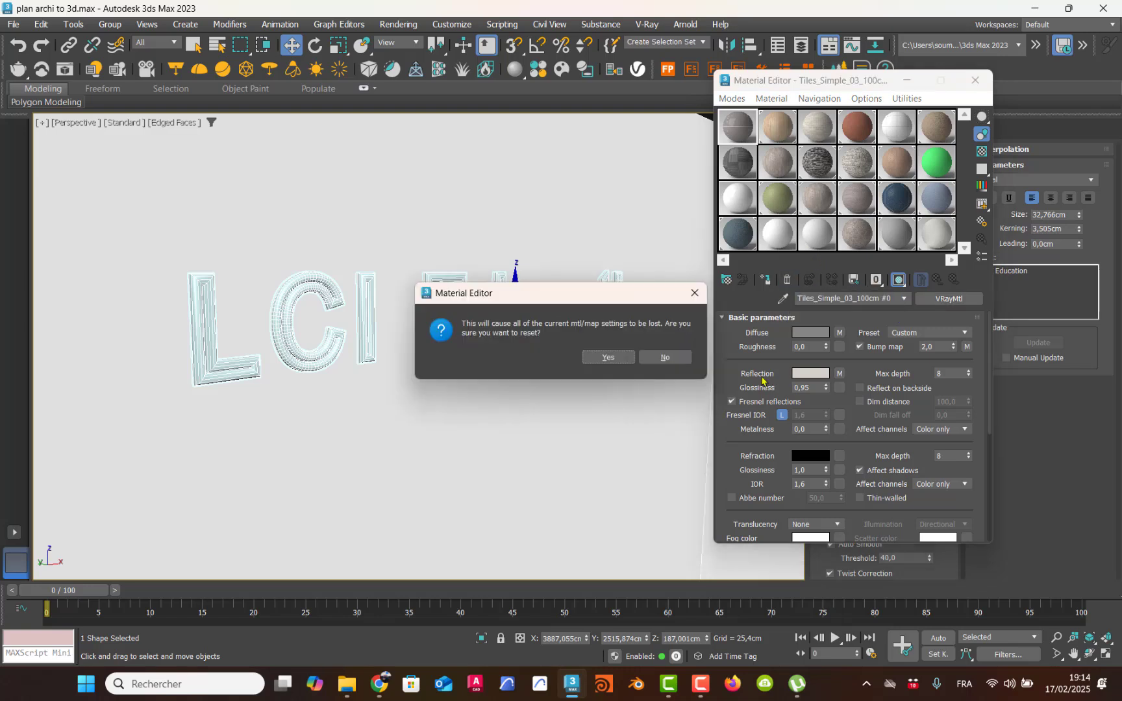
drag(544, 302, 537, 190)
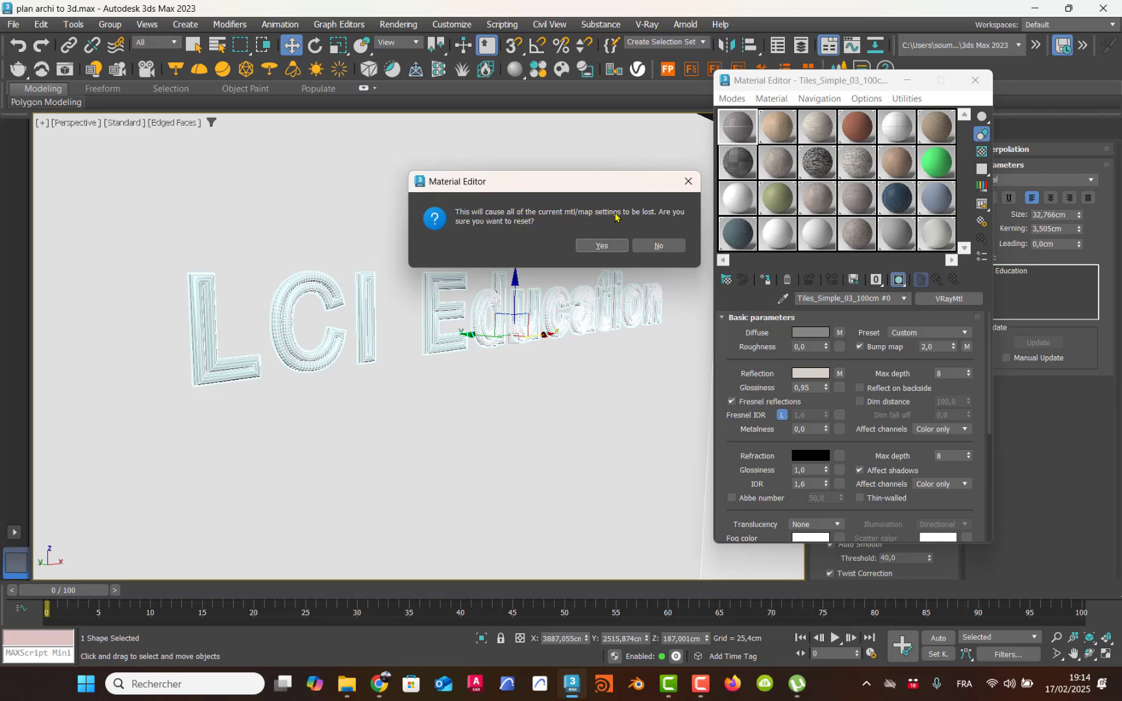
click(602, 246)
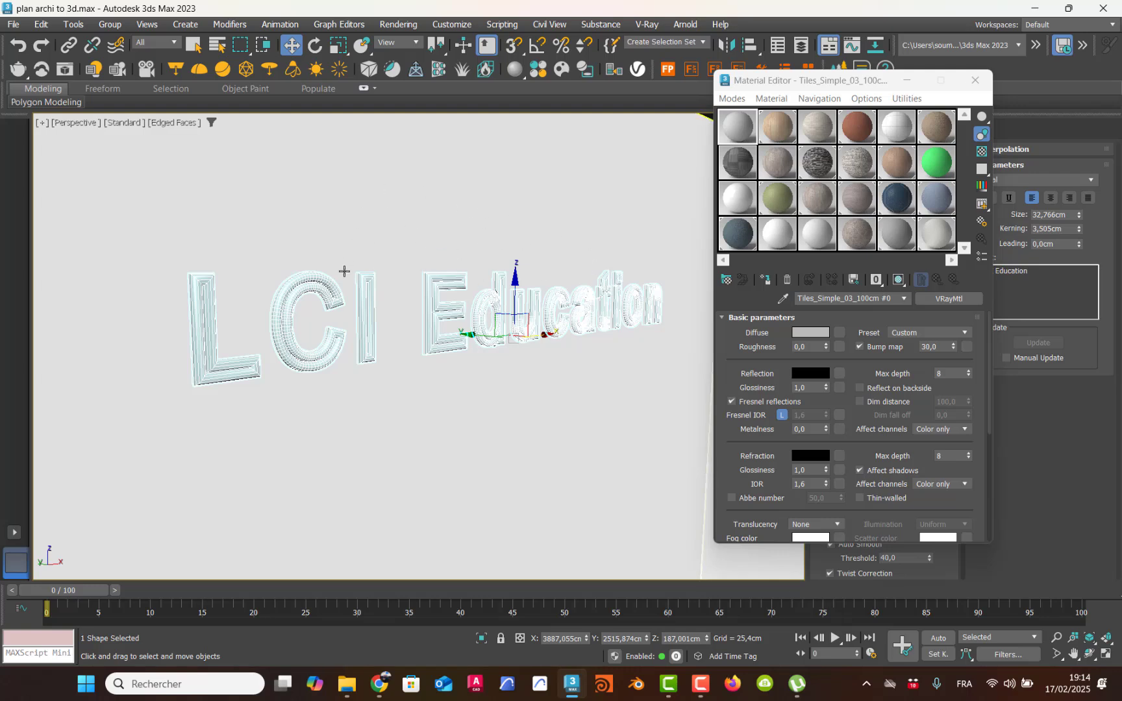
alt+middle_drag(366, 279, 352, 280)
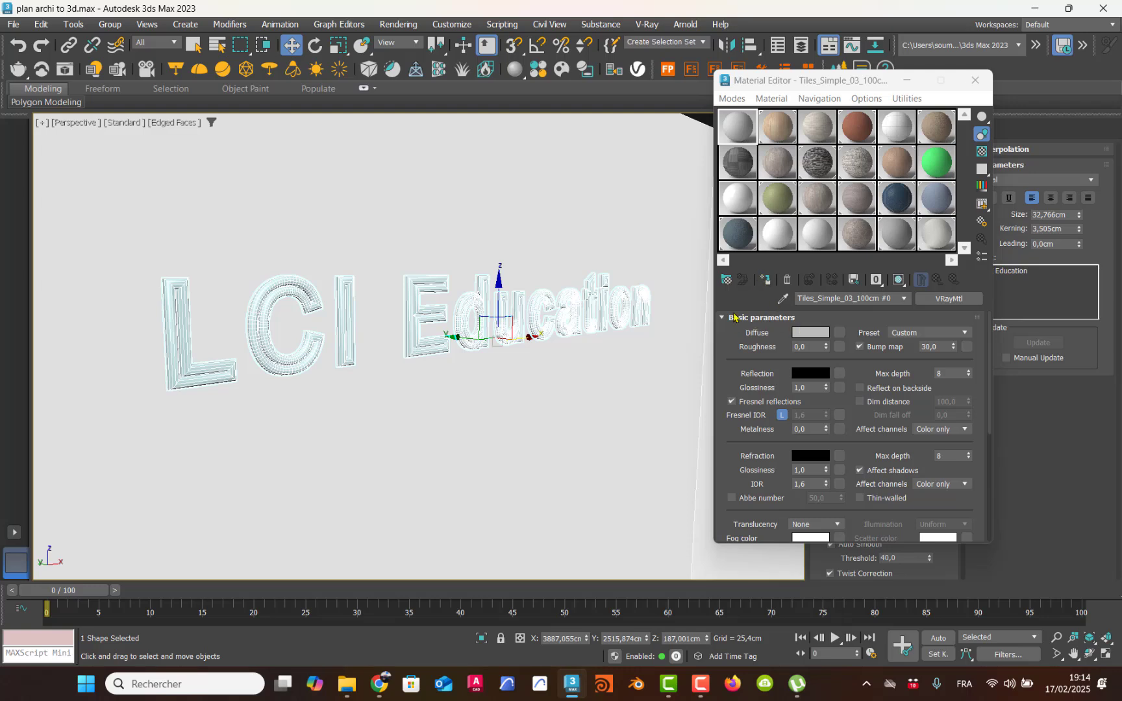
click(726, 280)
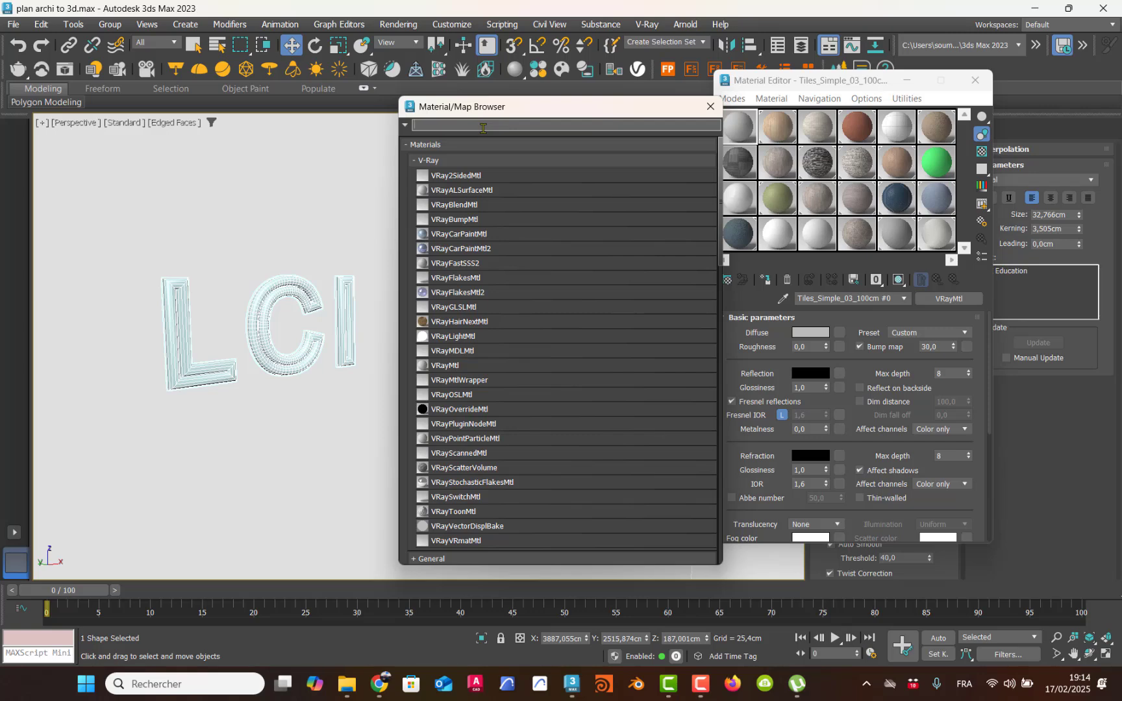
text(ay)
key(BackSpace)
key(BackSpace)
key(BackSpace)
key(BackSpace)
key(BackSpace)
key(BackSpace)
key(BackSpace)
key(BackSpace)
key(BackSpace)
key(BackSpace)
key(BackSpace)
key(BackSpace)
key(BackSpace)
click(711, 106)
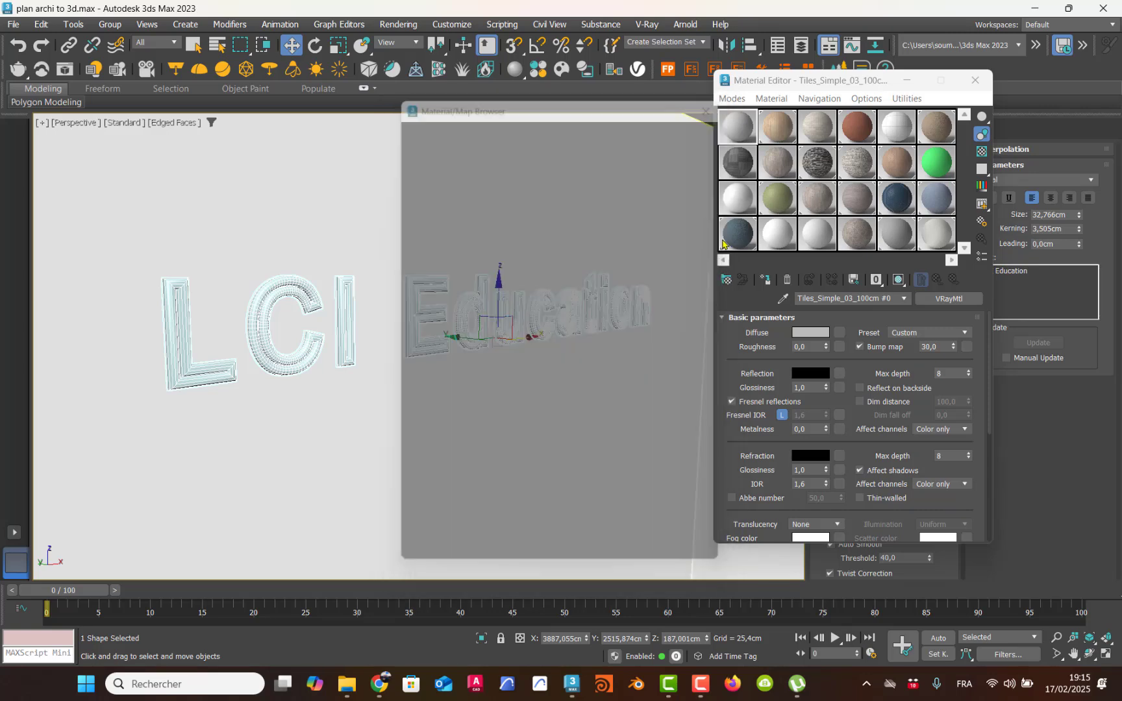
Step: Load a VRayLightMtl material into the reset sample slot
click(730, 278)
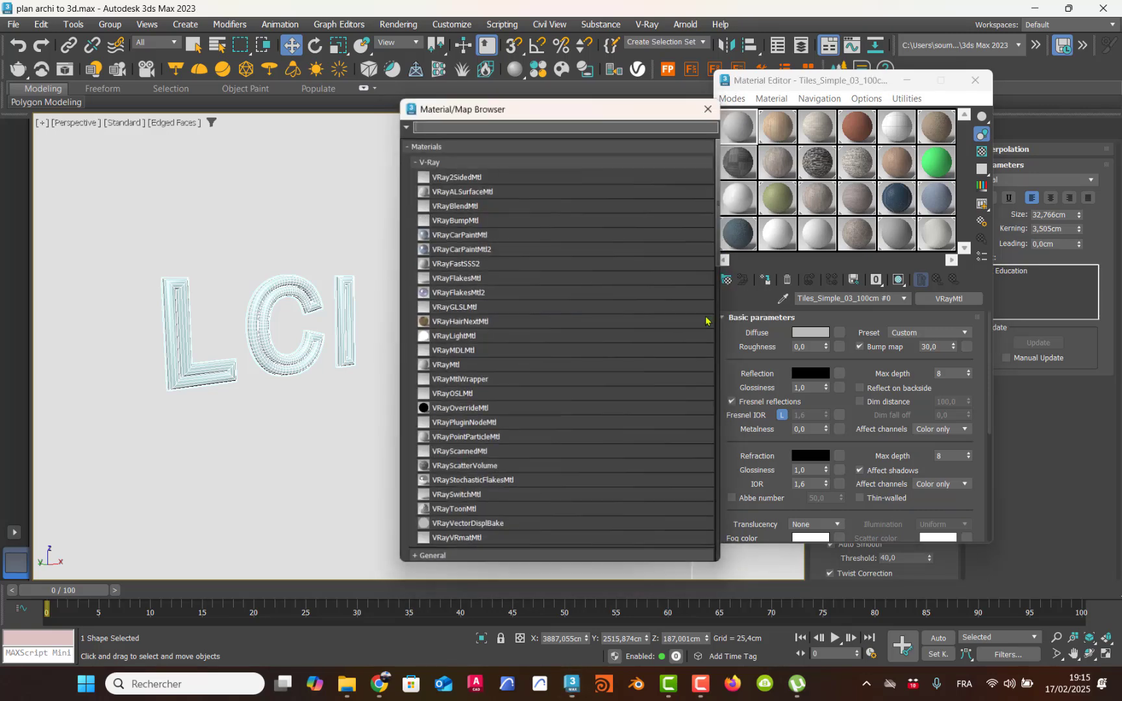
double_click(454, 337)
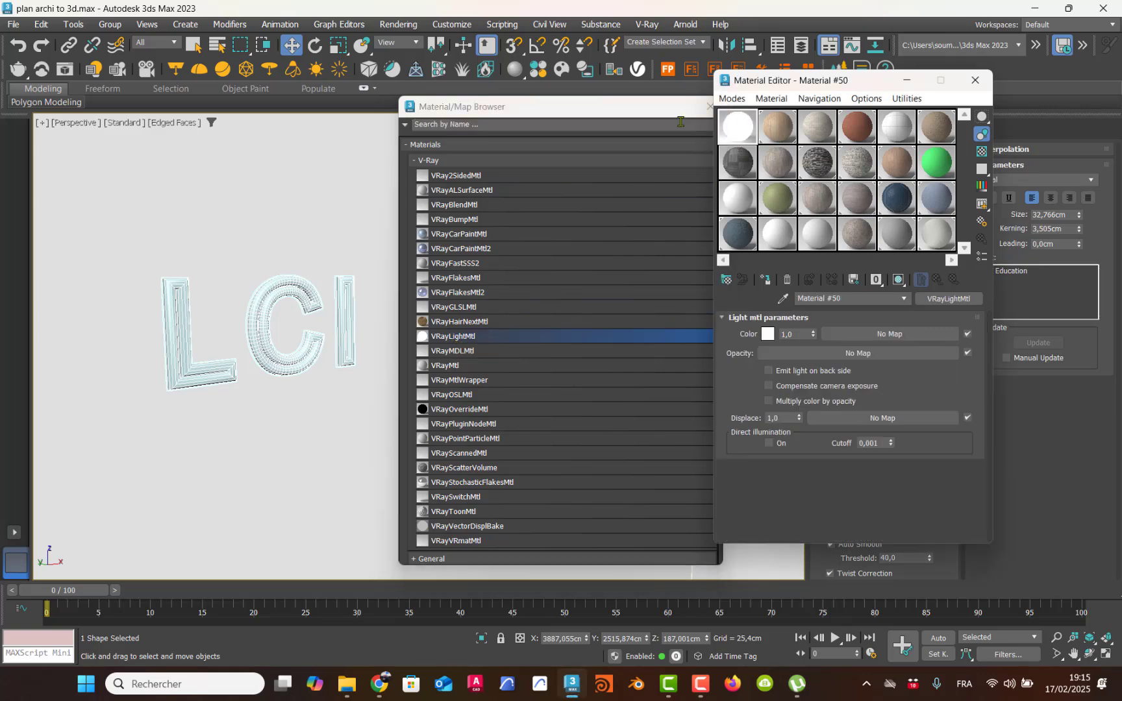
drag(673, 117, 586, 116)
click(622, 107)
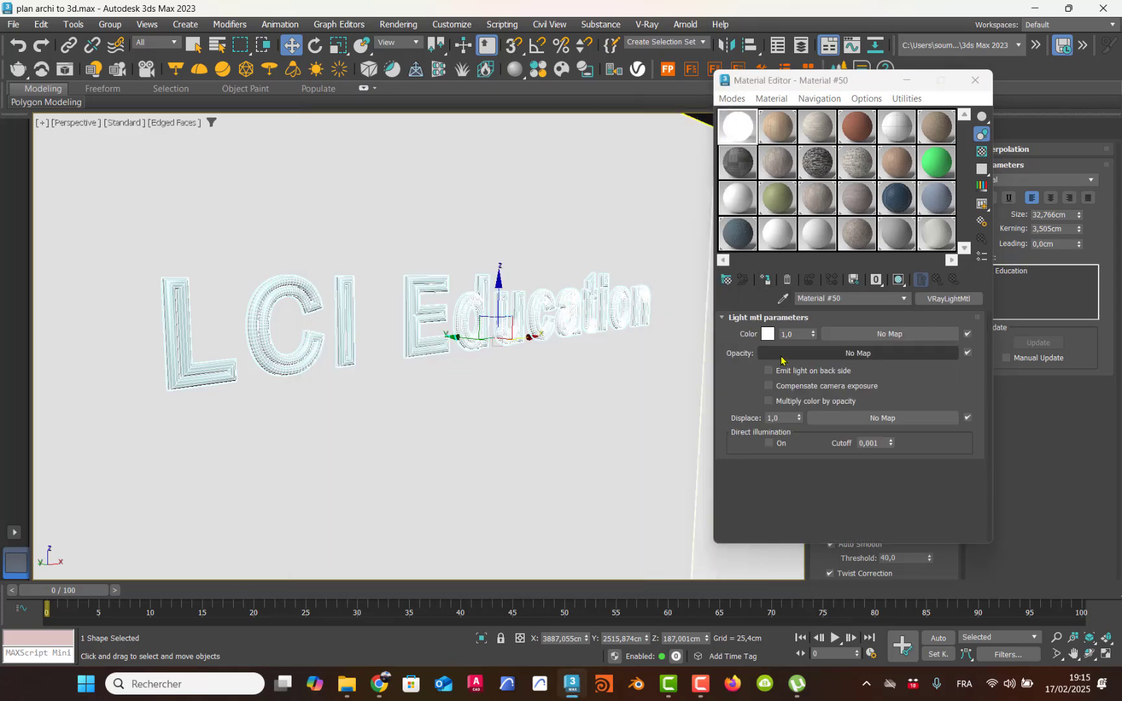
Step: Set the light material's color to a violet-blue with RGB 41, 37, 186
click(768, 333)
drag(534, 221, 508, 217)
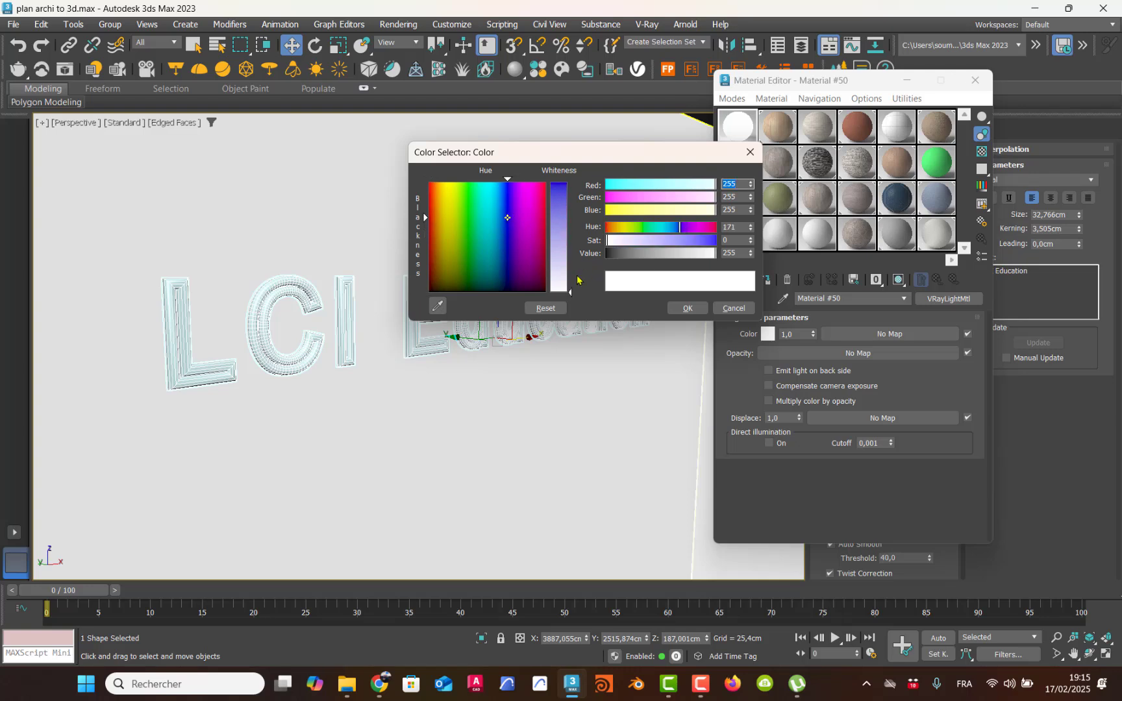
drag(570, 295, 570, 198)
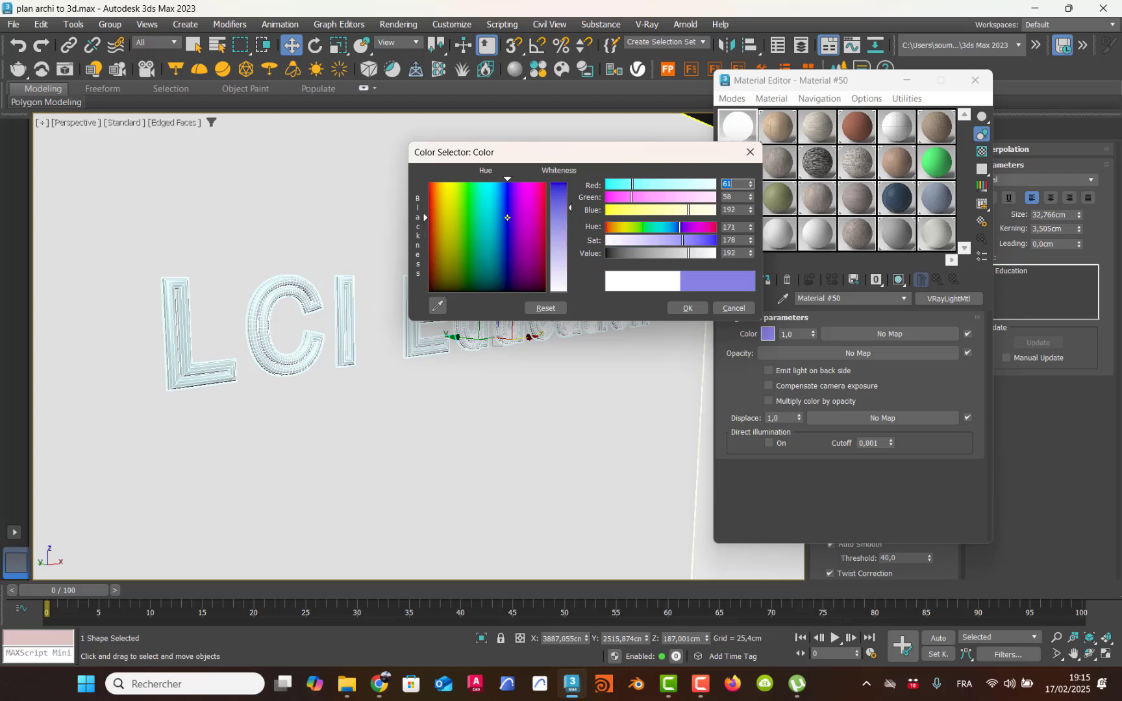
click(687, 308)
Step: Assign the light material to the wall text, with back side emission, camera exposure compensation and color multiplication by opacity enabled
click(767, 279)
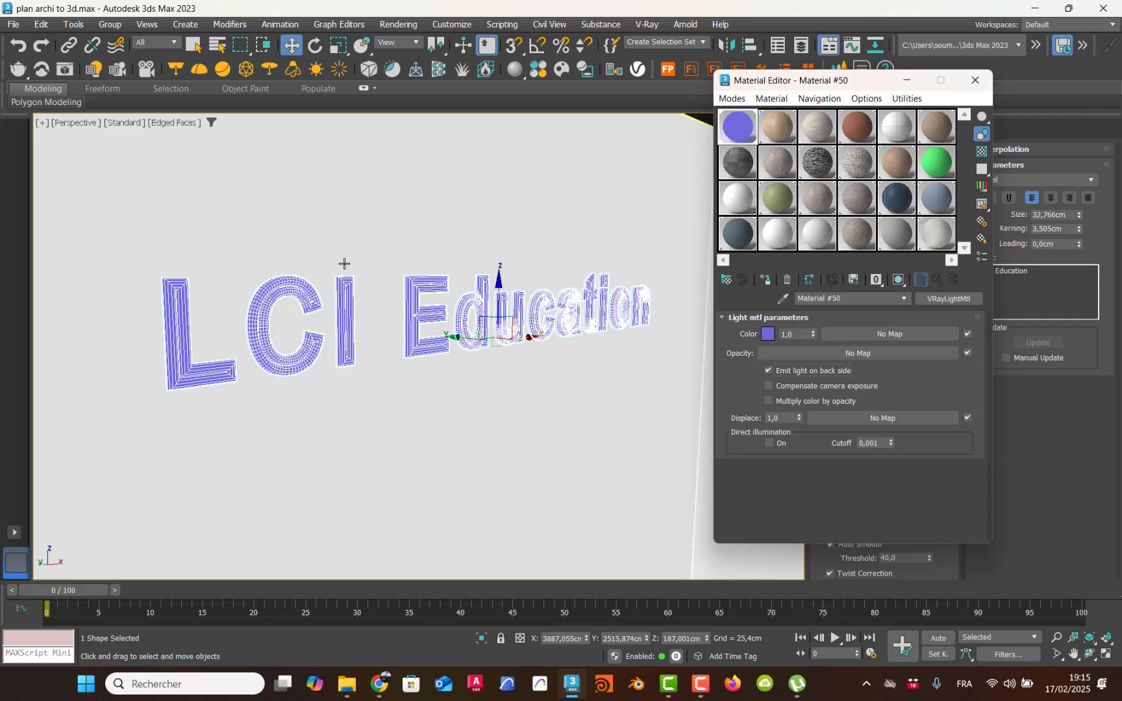
click(769, 387)
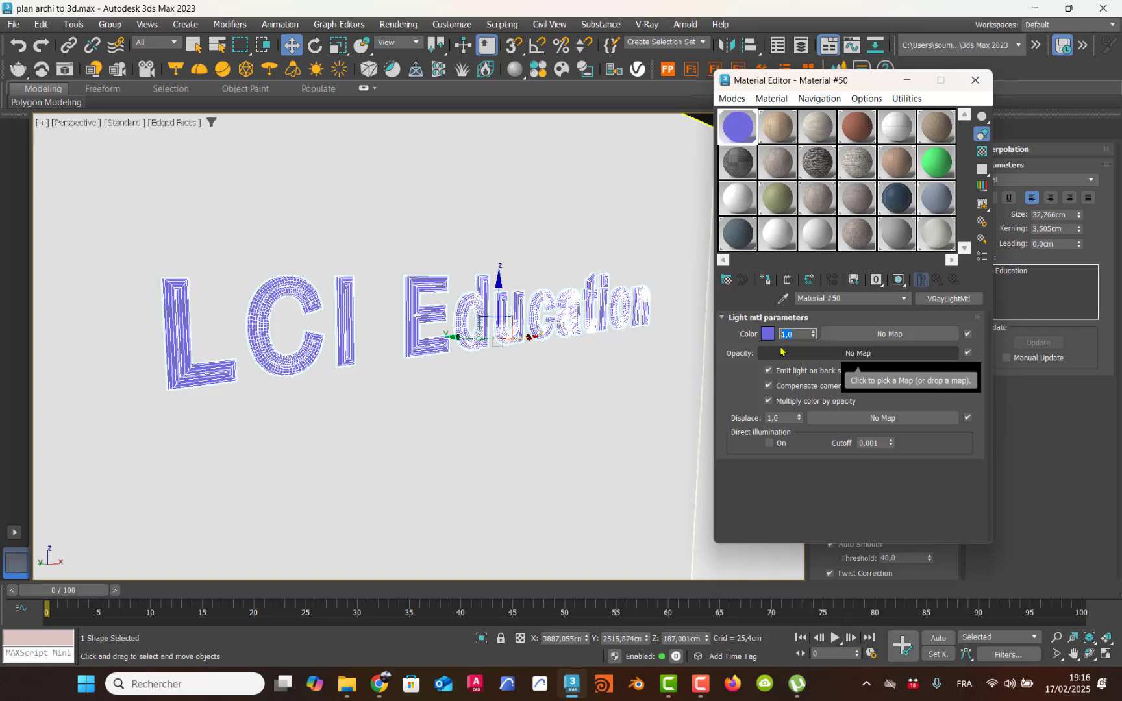
click(974, 82)
Step: Examine the wall text and the surrounding room in the perspective and top views
scroll(555, 295, up, 1)
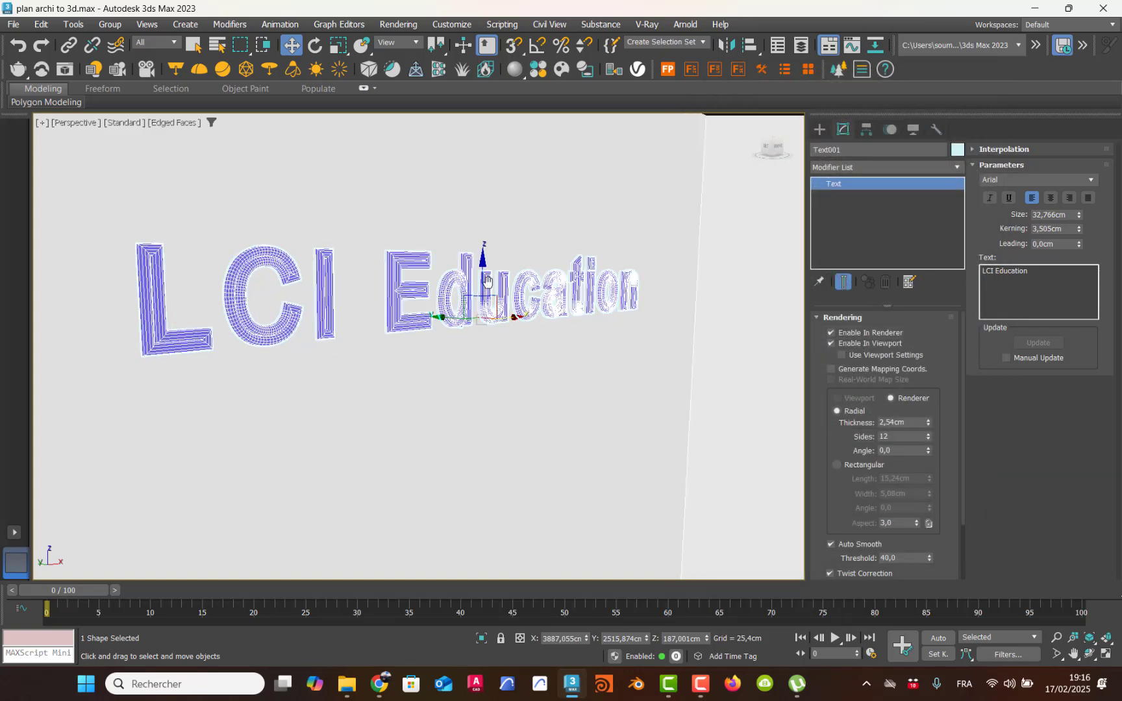
key(alt+w)
scroll(559, 422, up, 2)
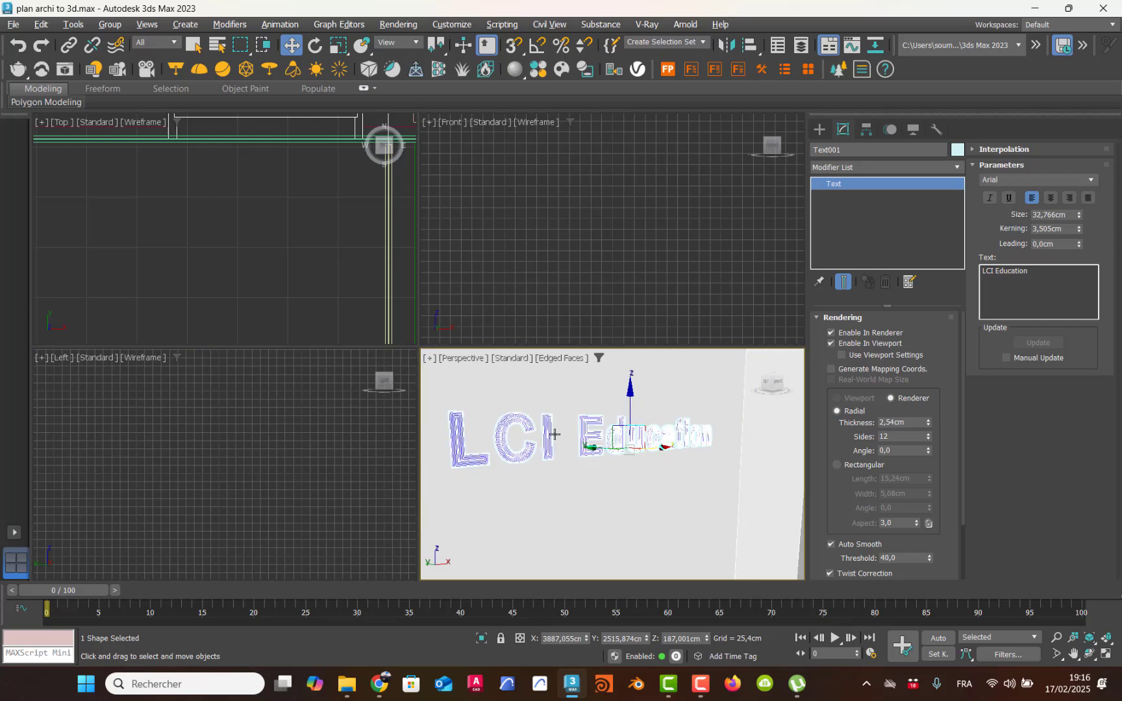
key(alt+w)
scroll(464, 347, down, 3)
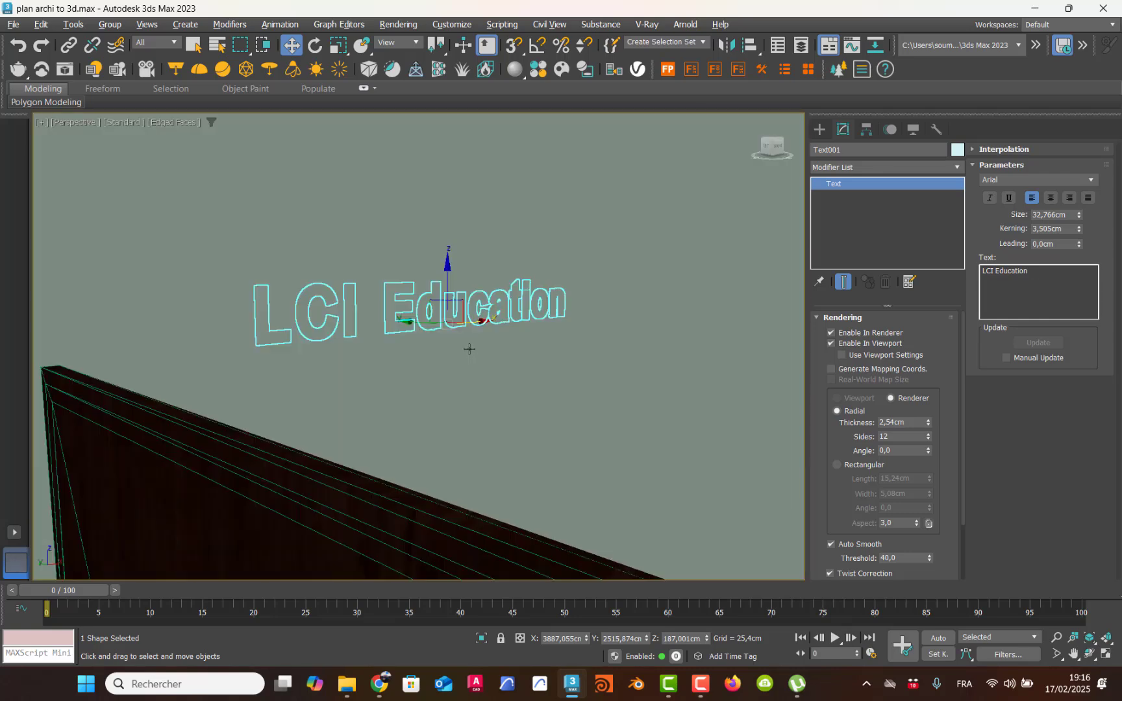
scroll(514, 346, down, 5)
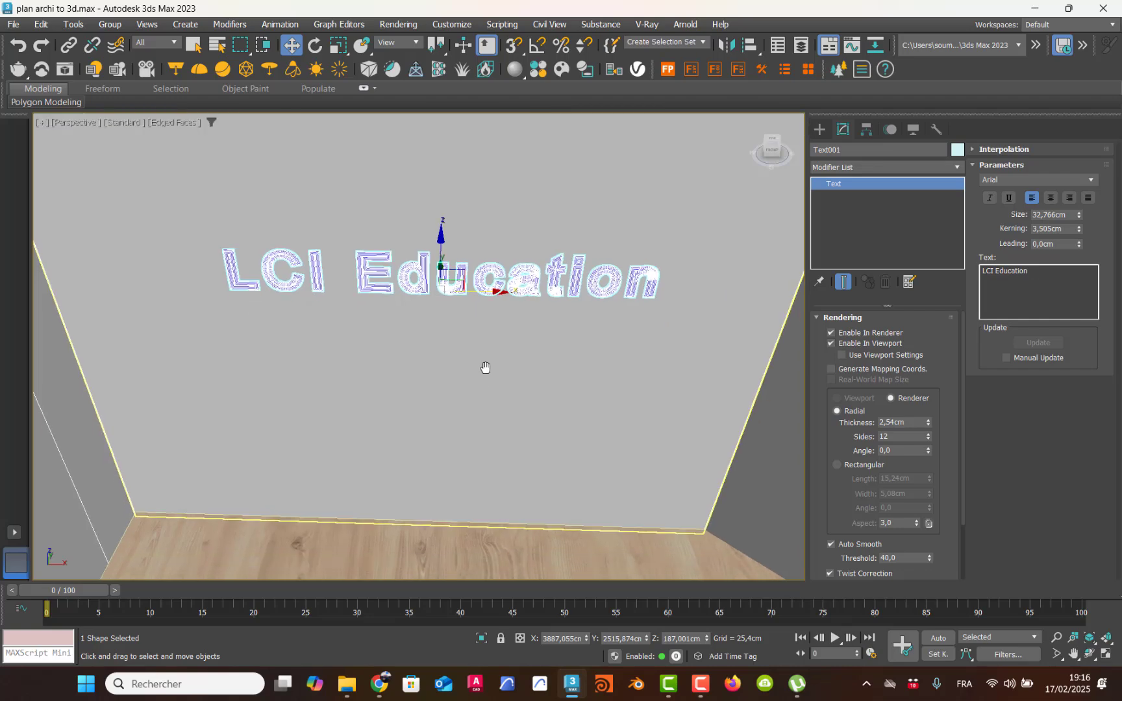
scroll(488, 382, down, 2)
key(alt+w)
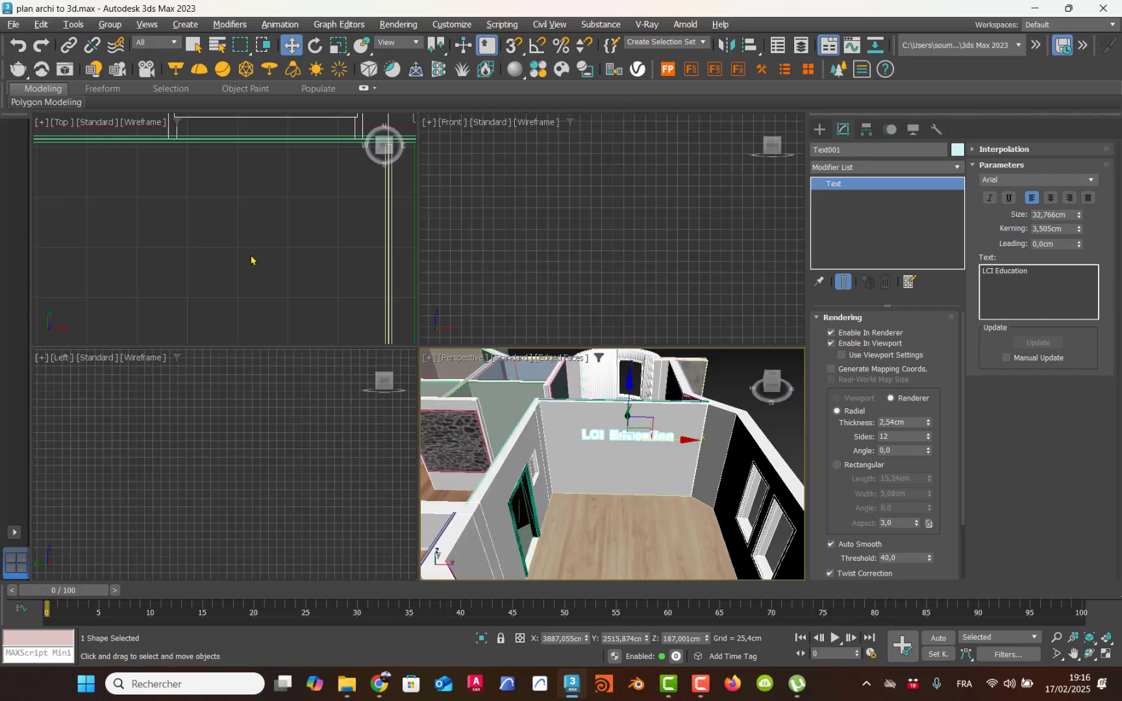
key(z)
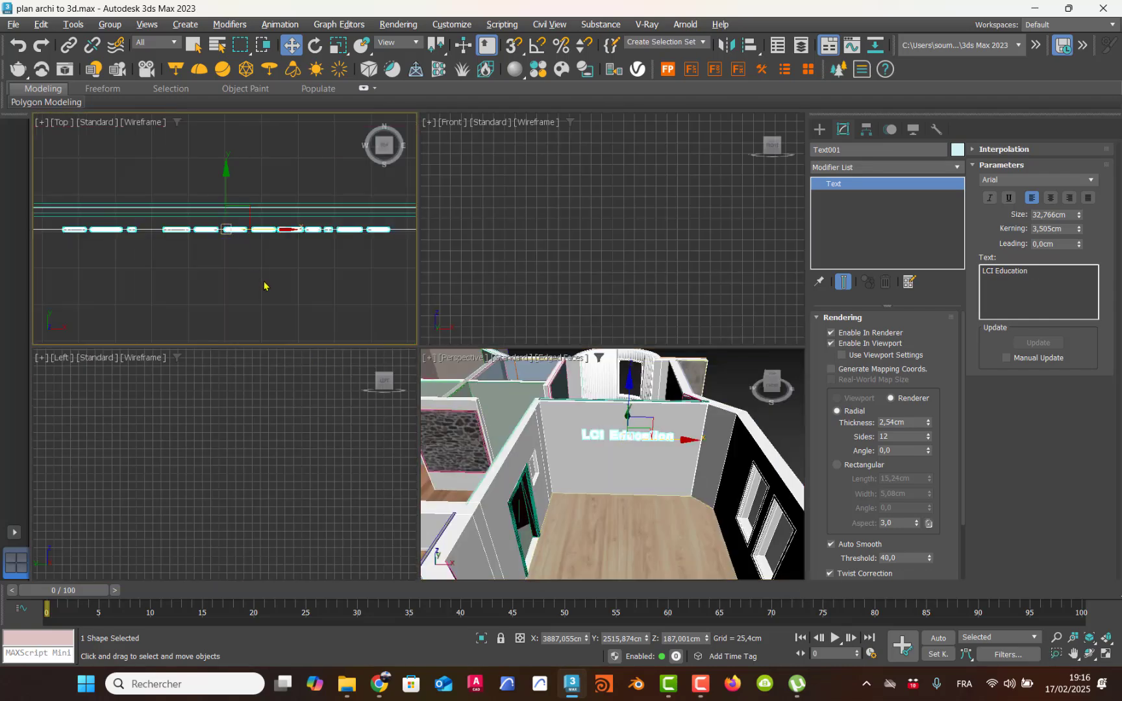
scroll(264, 286, down, 6)
middle_drag(268, 283, 265, 238)
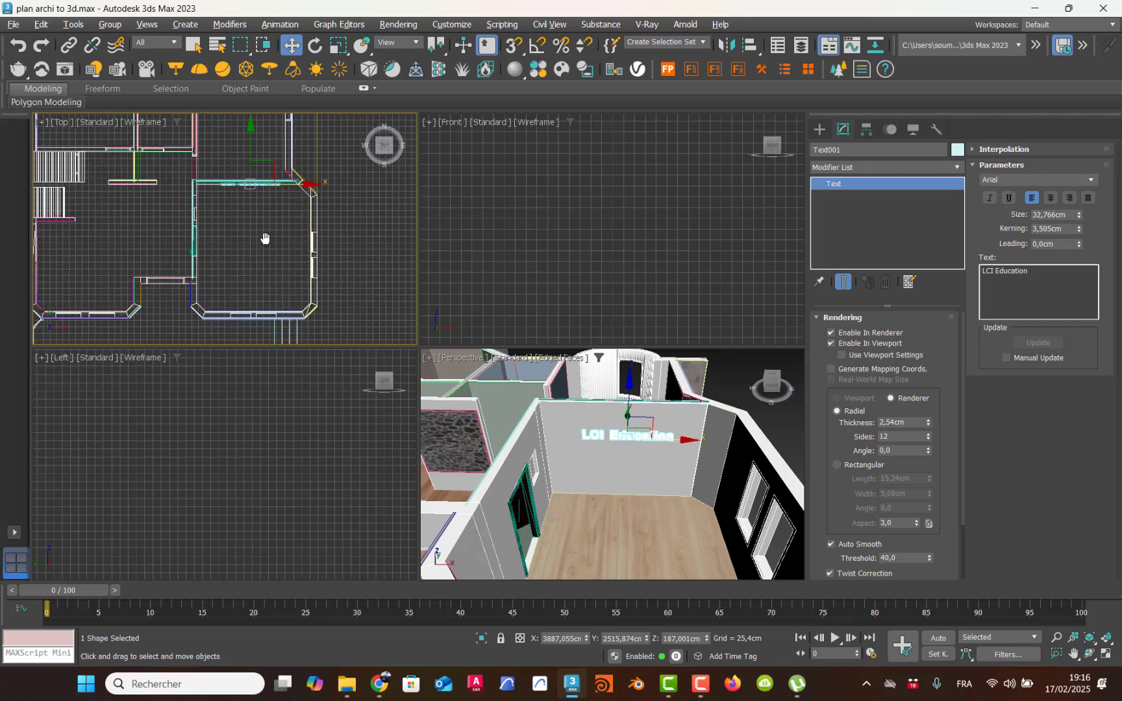
key(alt+w)
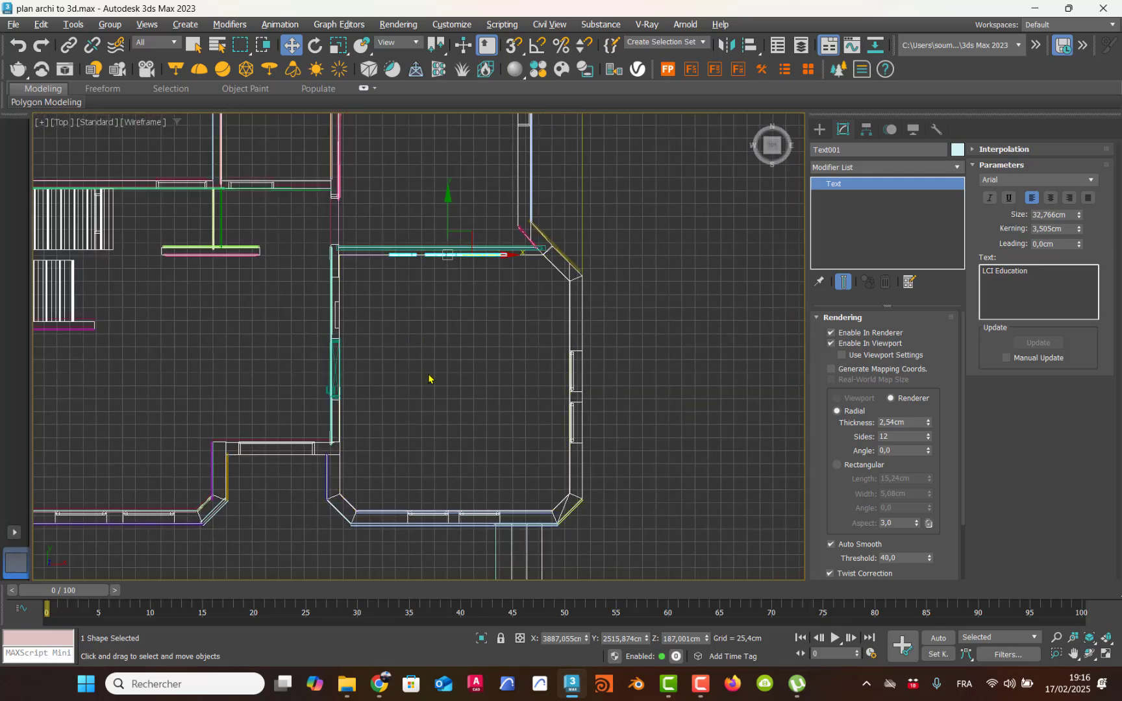
key(alt+w)
Step: Create a V-Ray physical camera from a perspective view framing the room and the wall with the text
scroll(616, 496, up, 10)
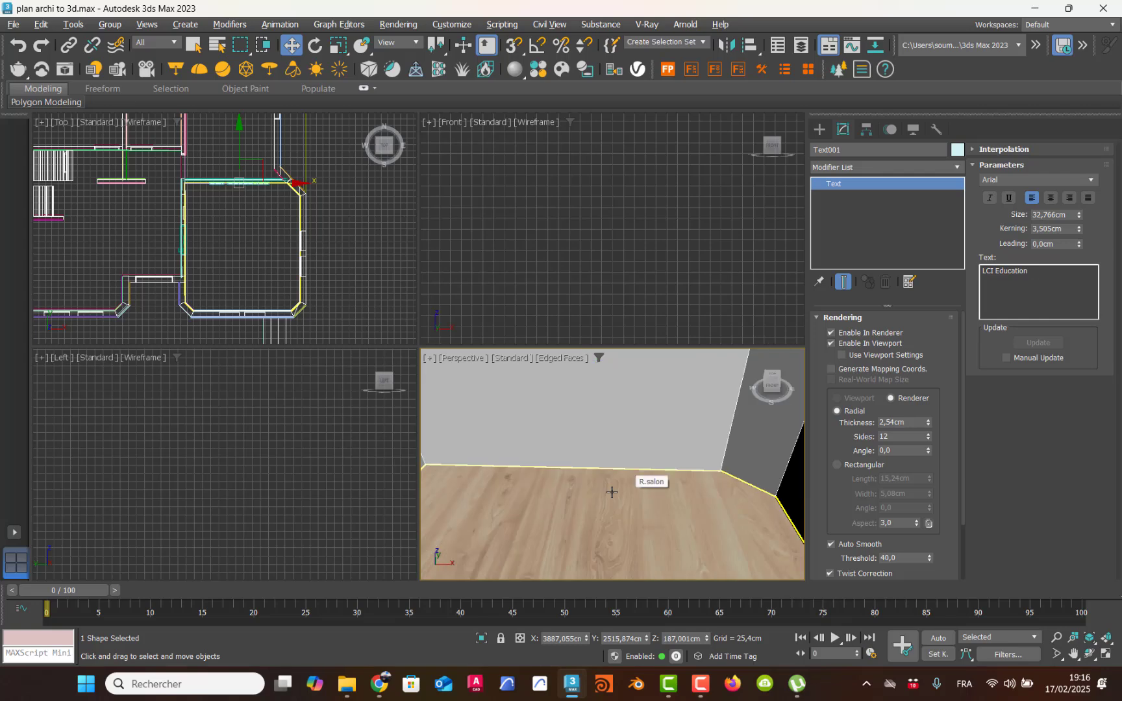
scroll(610, 488, down, 8)
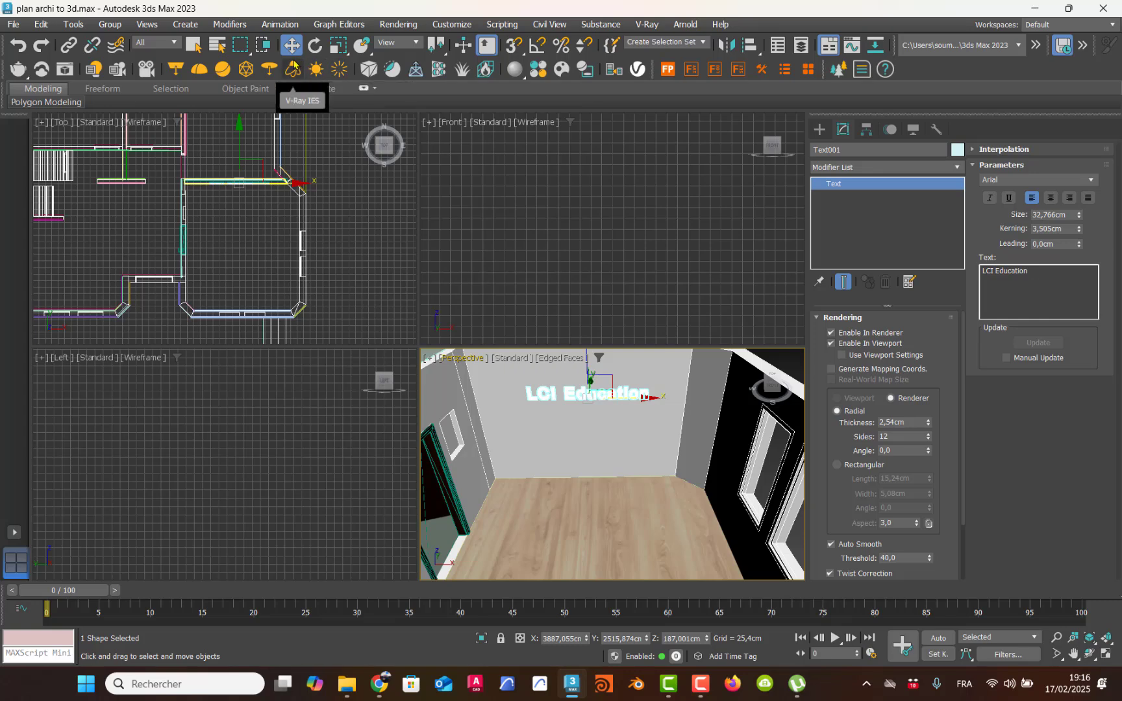
middle_drag(542, 390, 551, 397)
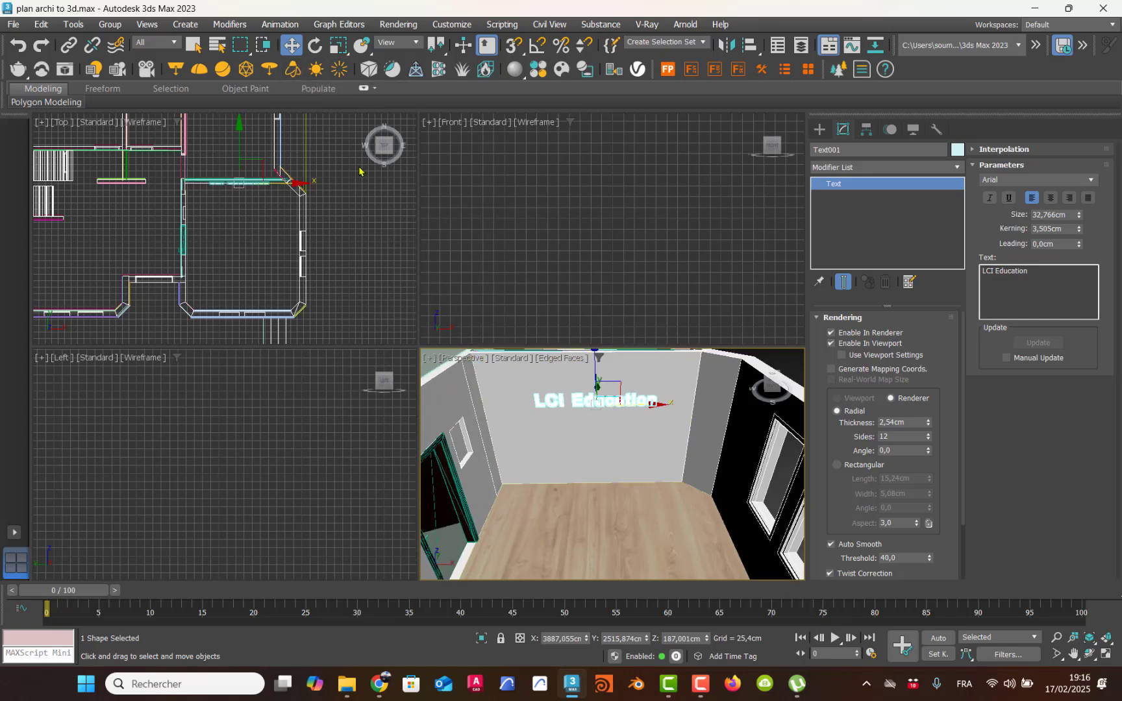
click(144, 70)
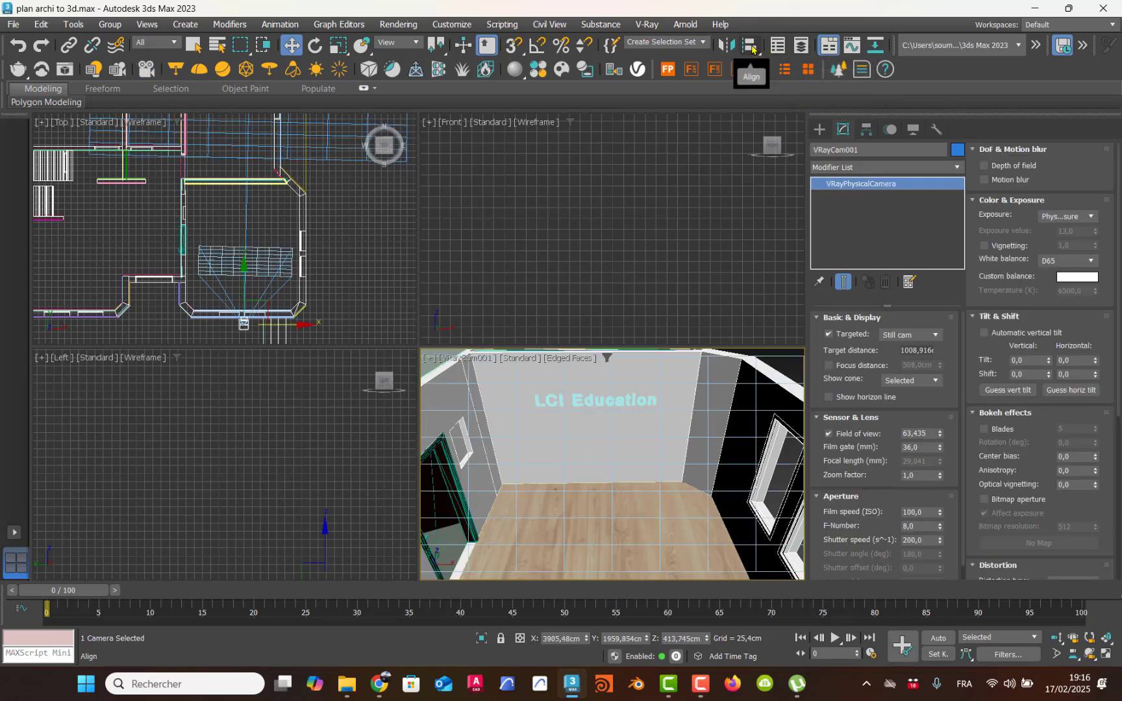
Step: Align the V-Ray camera to the wall that carries the "LCI Education" text using Align Camera
click(752, 49)
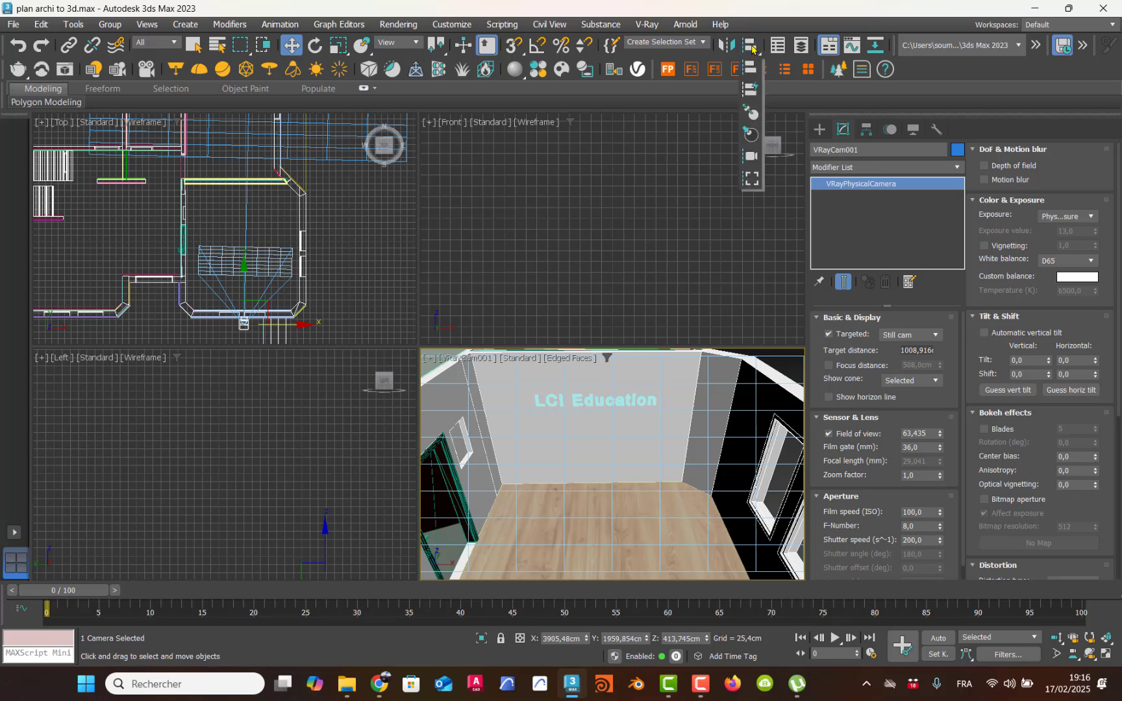
drag(752, 60, 749, 159)
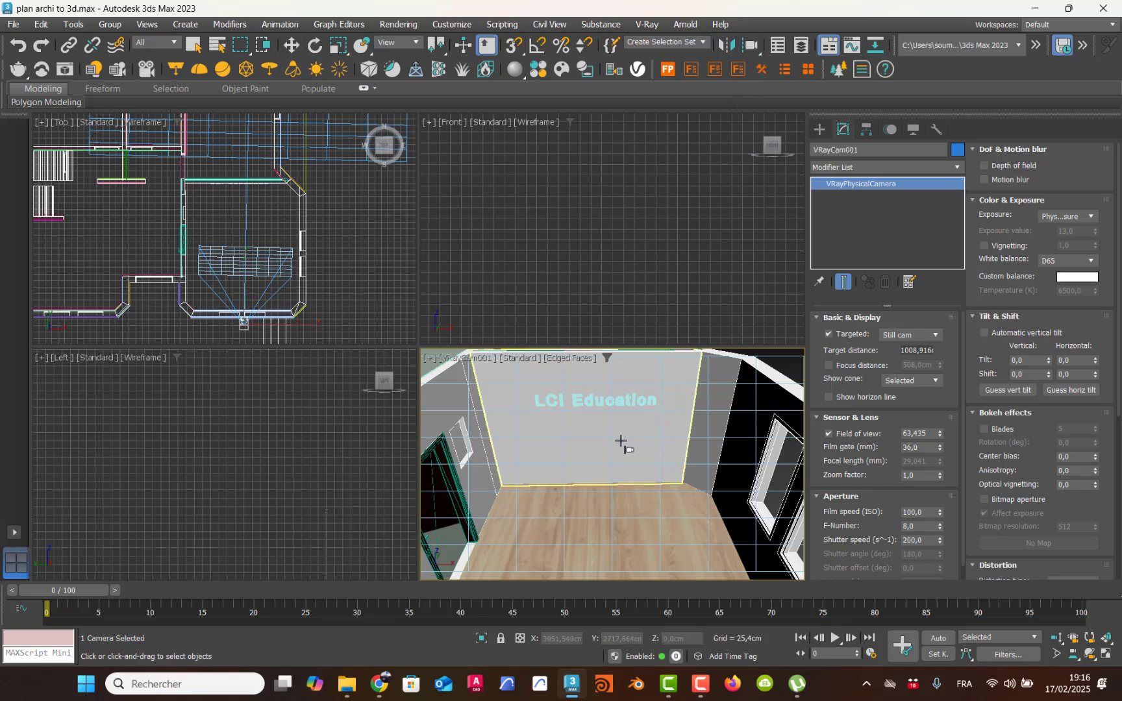
click(589, 439)
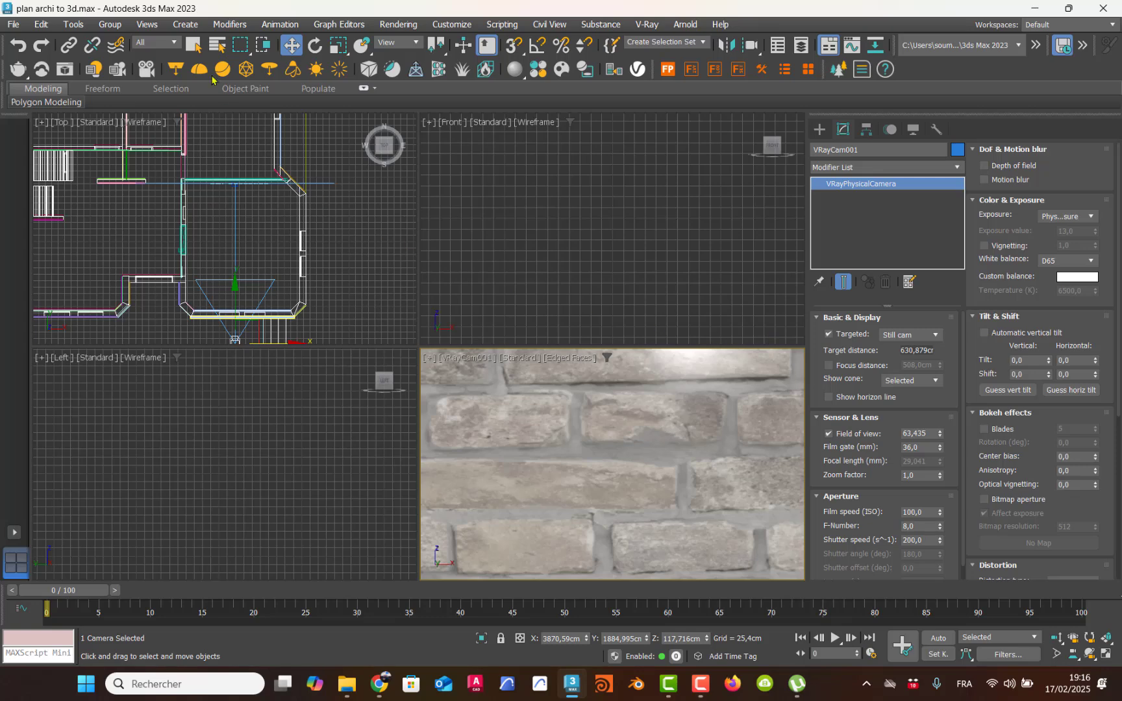
Step: Select VRayCam001 by name and move it along Y to about 2027 cm, just inside the room opposite the text wall
middle_drag(250, 269, 262, 225)
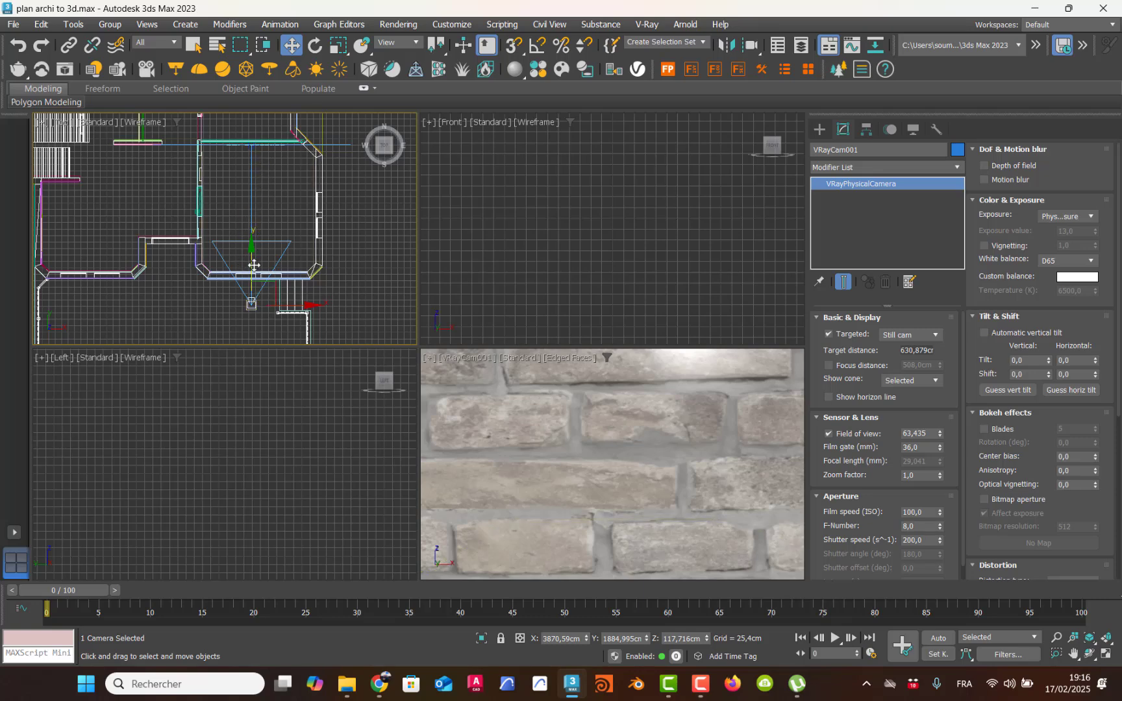
key(h)
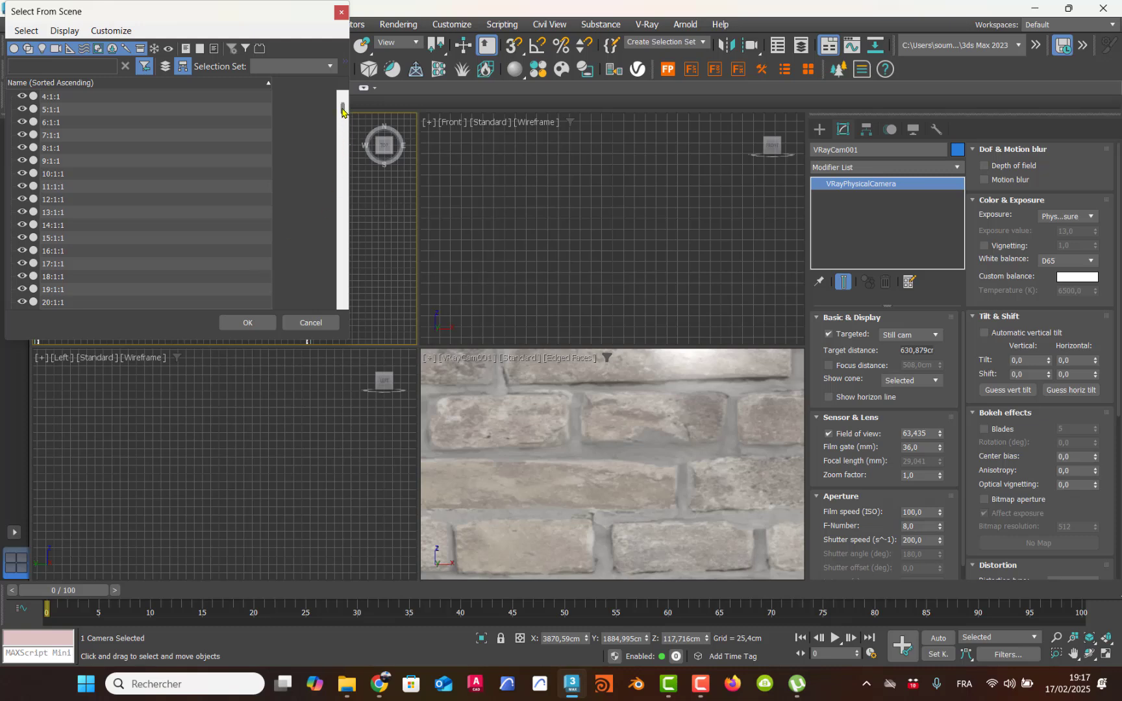
drag(343, 111, 340, 300)
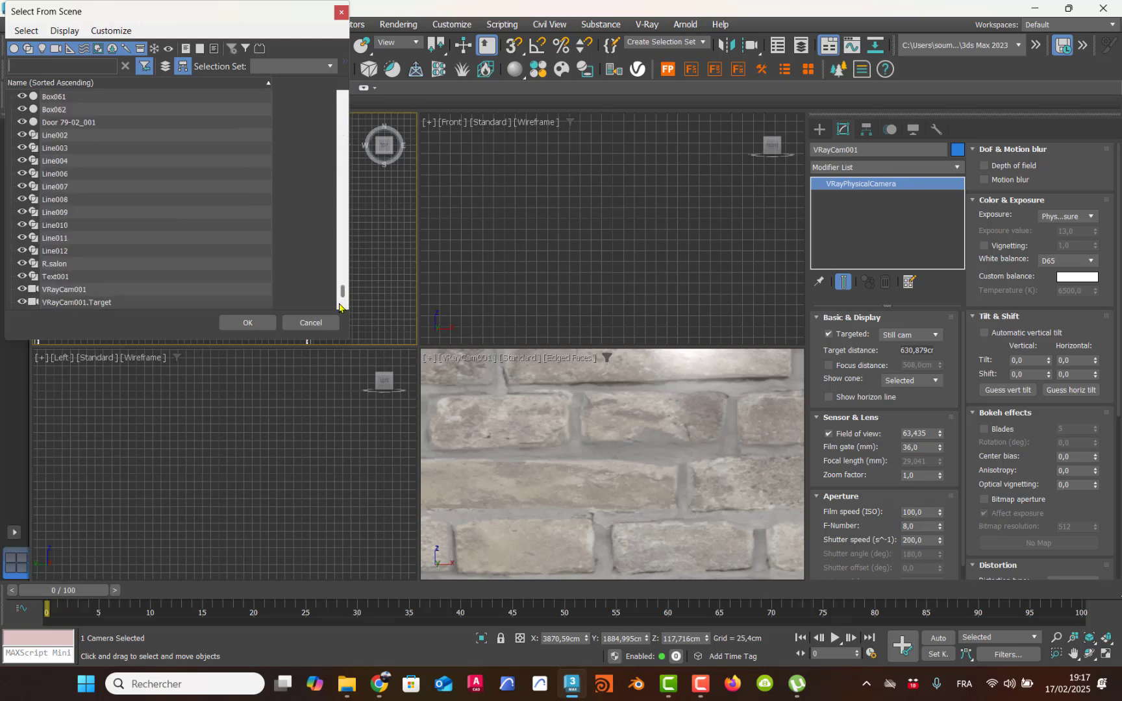
click(50, 290)
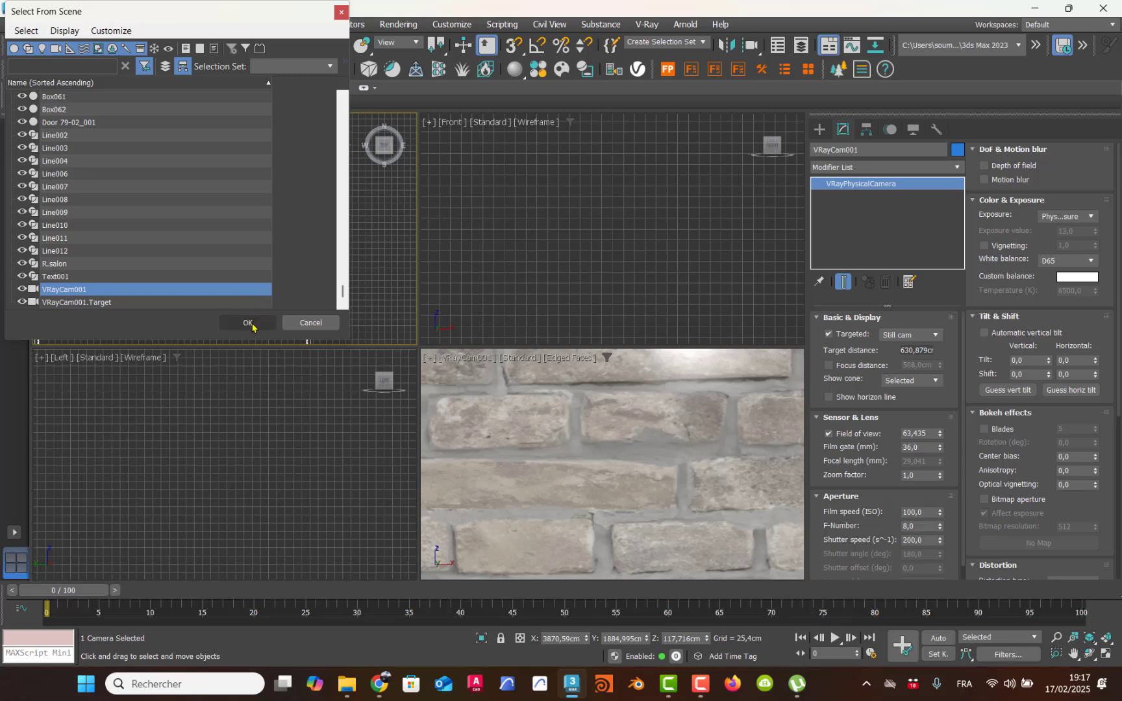
click(249, 323)
scroll(268, 299, up, 4)
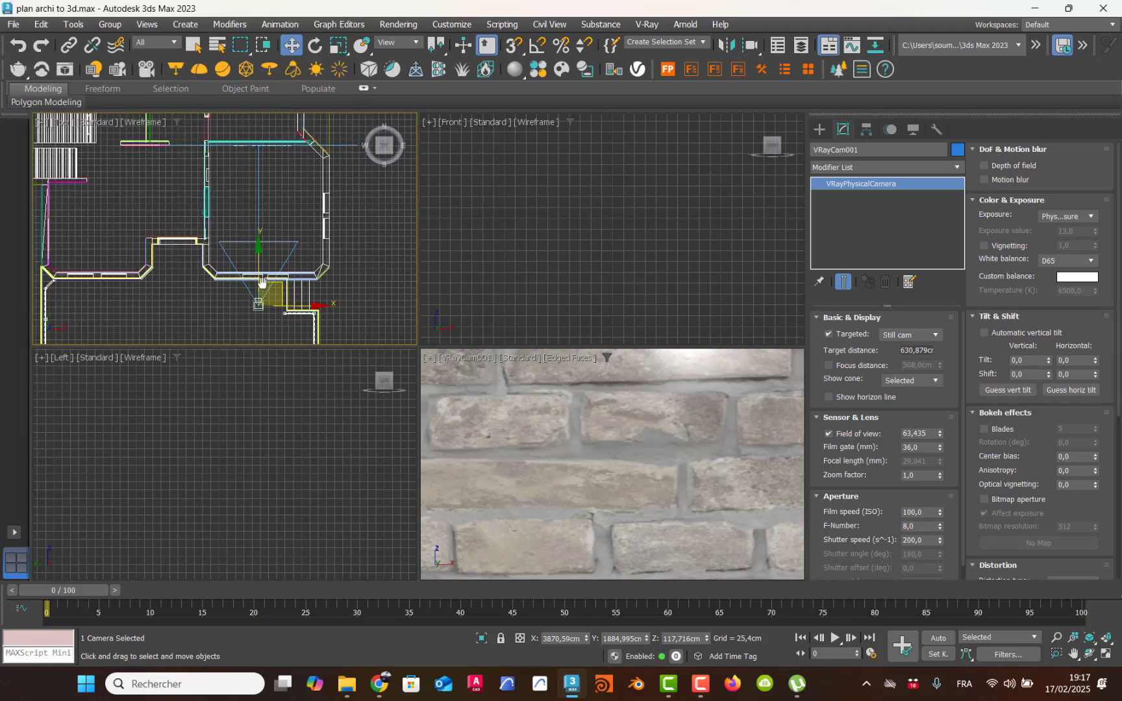
key(alt+w)
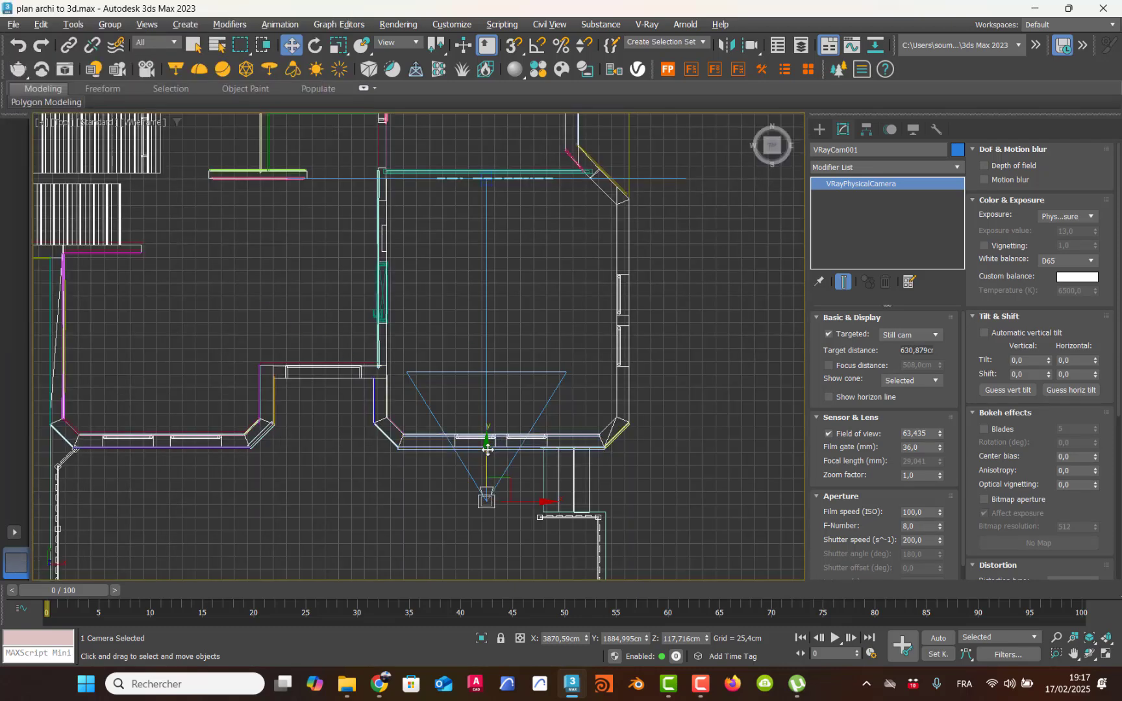
drag(497, 439, 483, 394)
scroll(486, 425, up, 3)
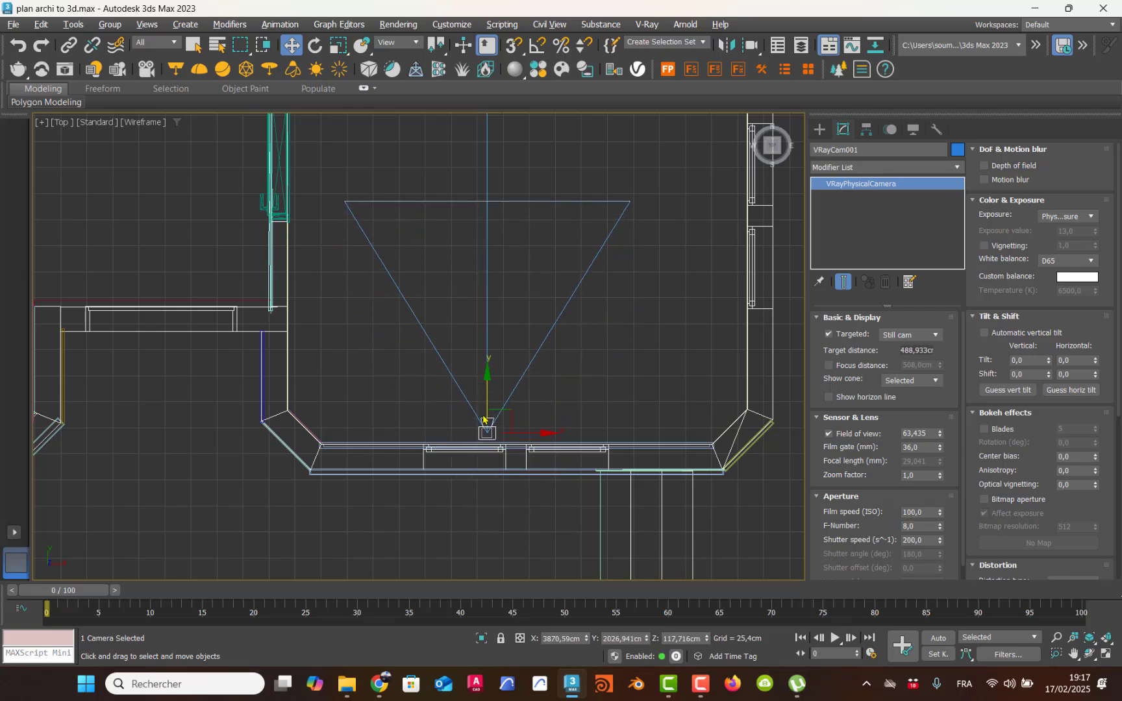
Step: Look through VRayCam001 and pan its framing to raise the camera to a height of about 128 cm
key(alt+w)
middle_click(610, 440)
key(alt+w)
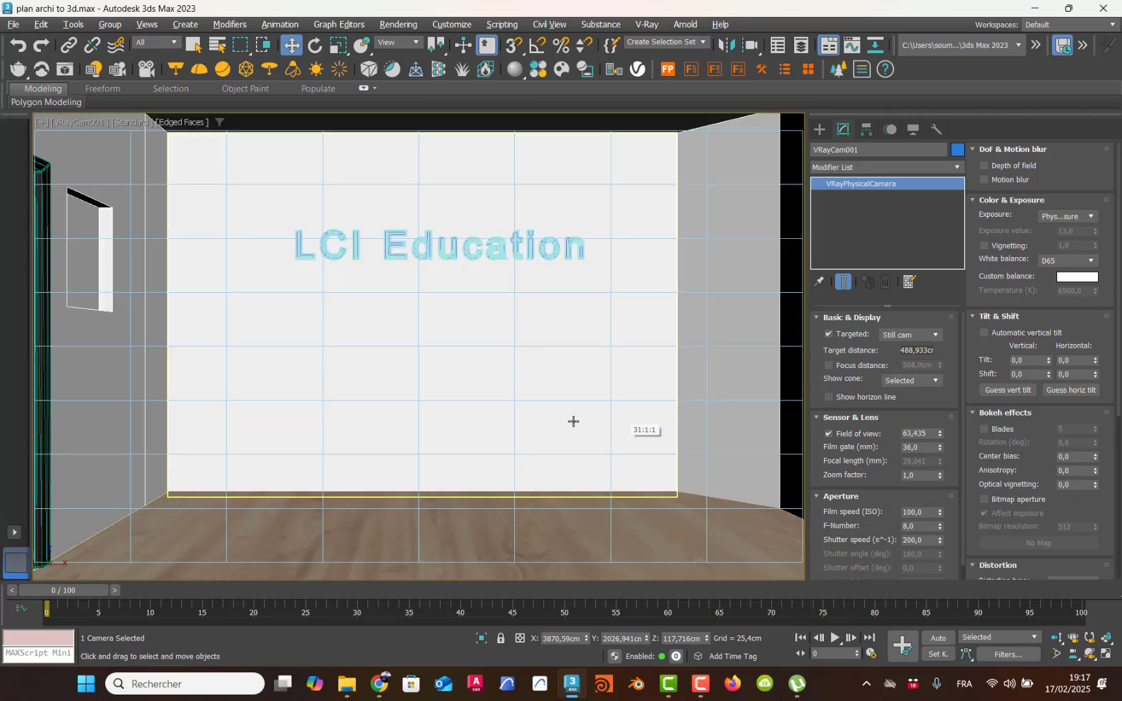
middle_drag(477, 301, 462, 338)
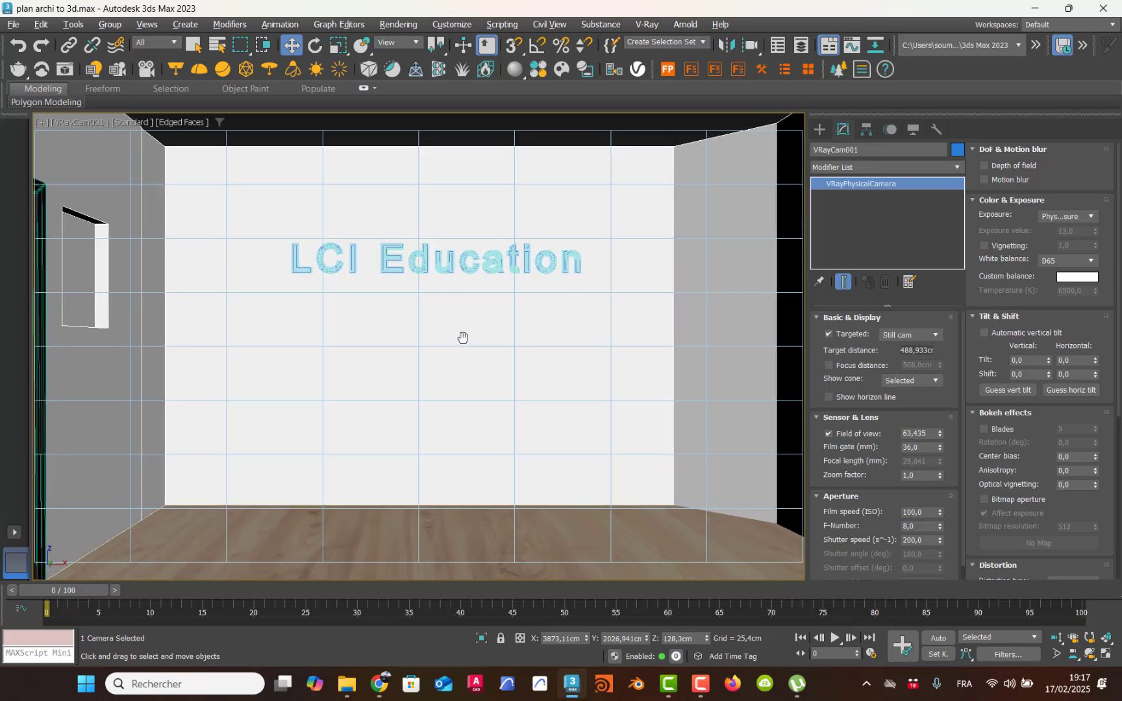
Step: Examine the whole house in the perspective view and return to the VRayCam001 view
click(92, 124)
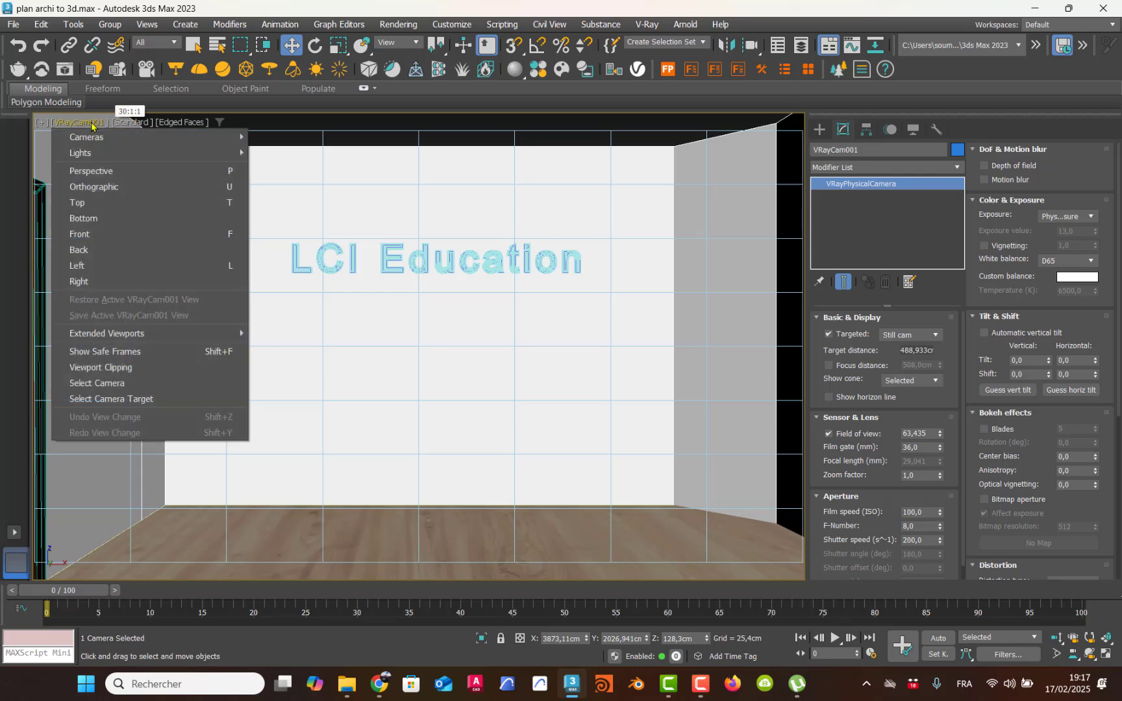
click(106, 171)
alt+middle_drag(333, 278, 307, 331)
scroll(307, 331, down, 10)
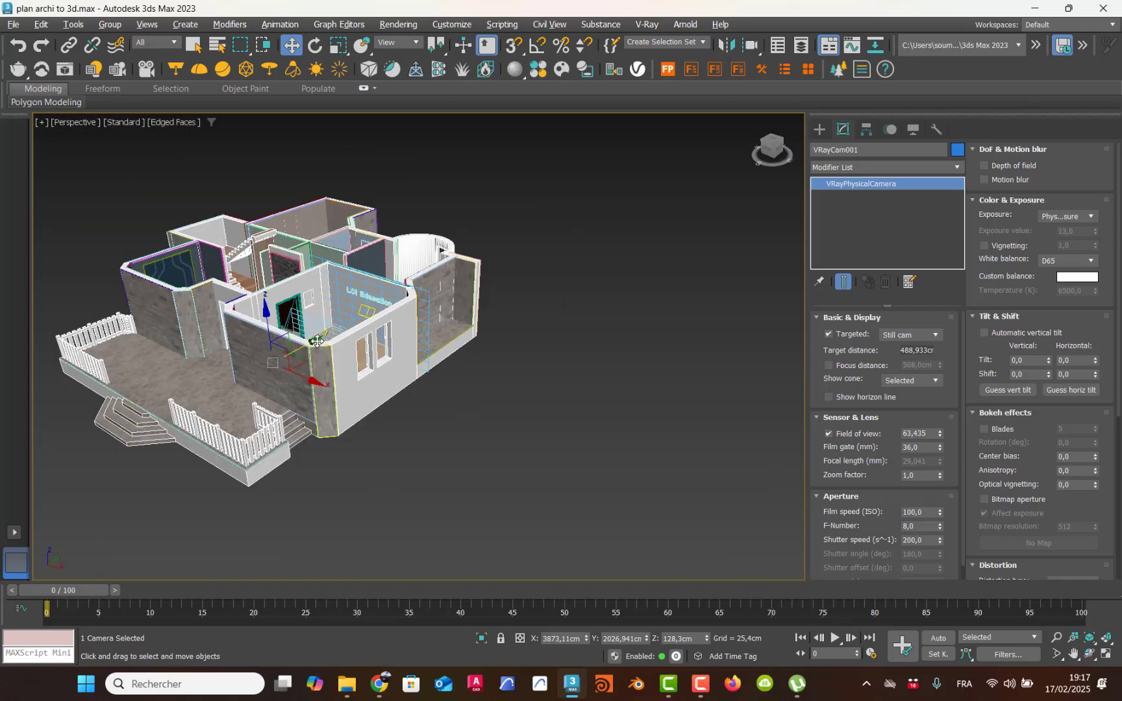
alt+middle_drag(367, 311, 309, 358)
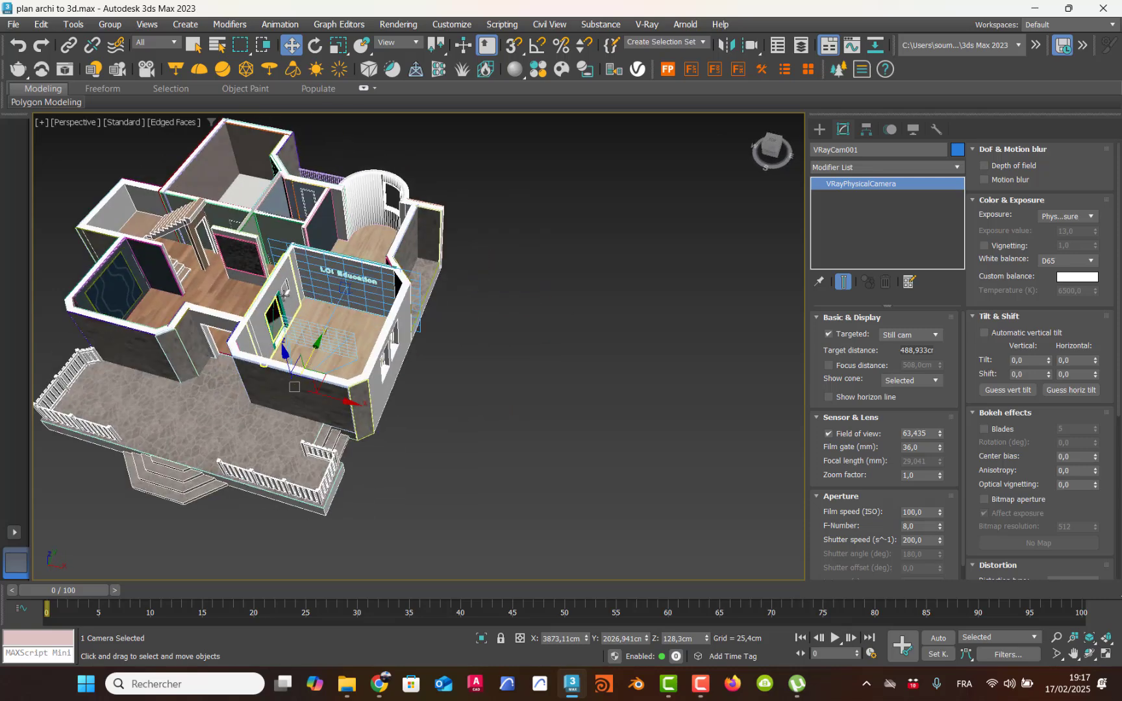
click(65, 120)
click(82, 122)
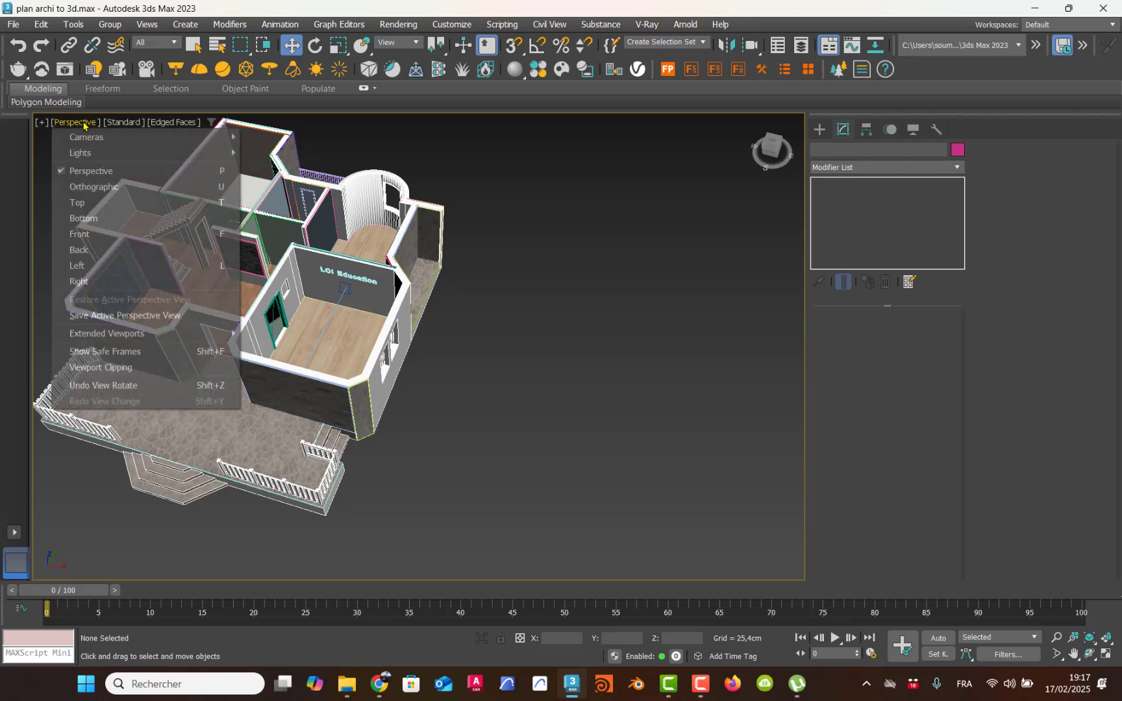
mouse_move(108, 143)
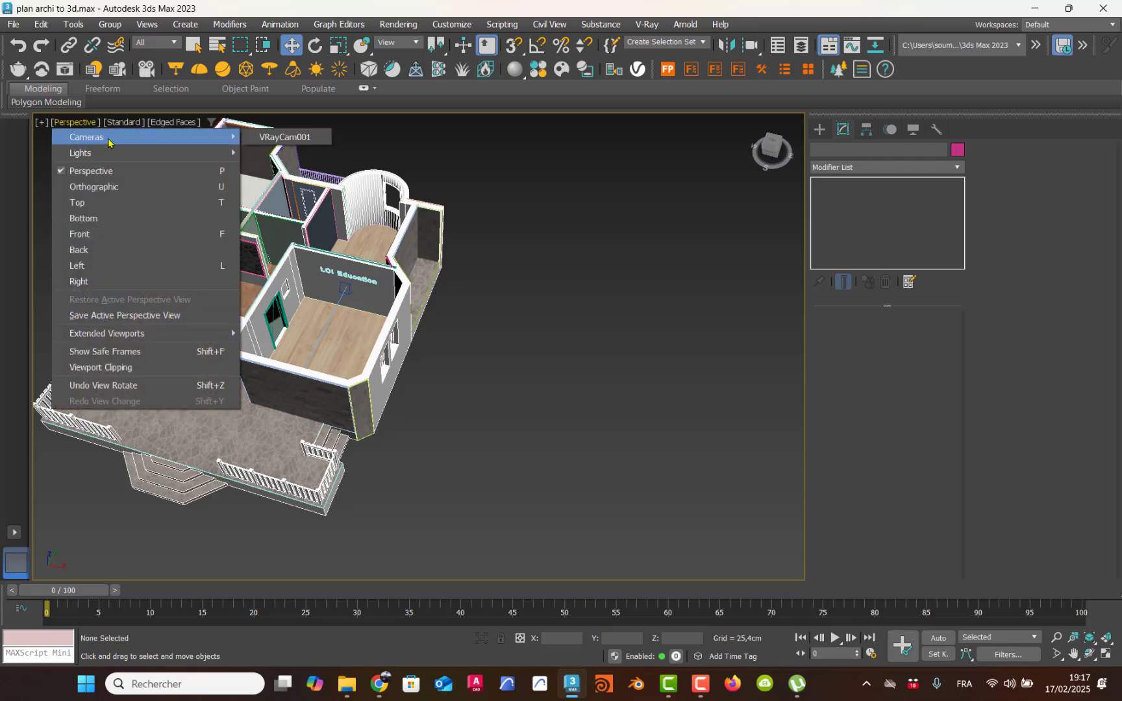
click(271, 140)
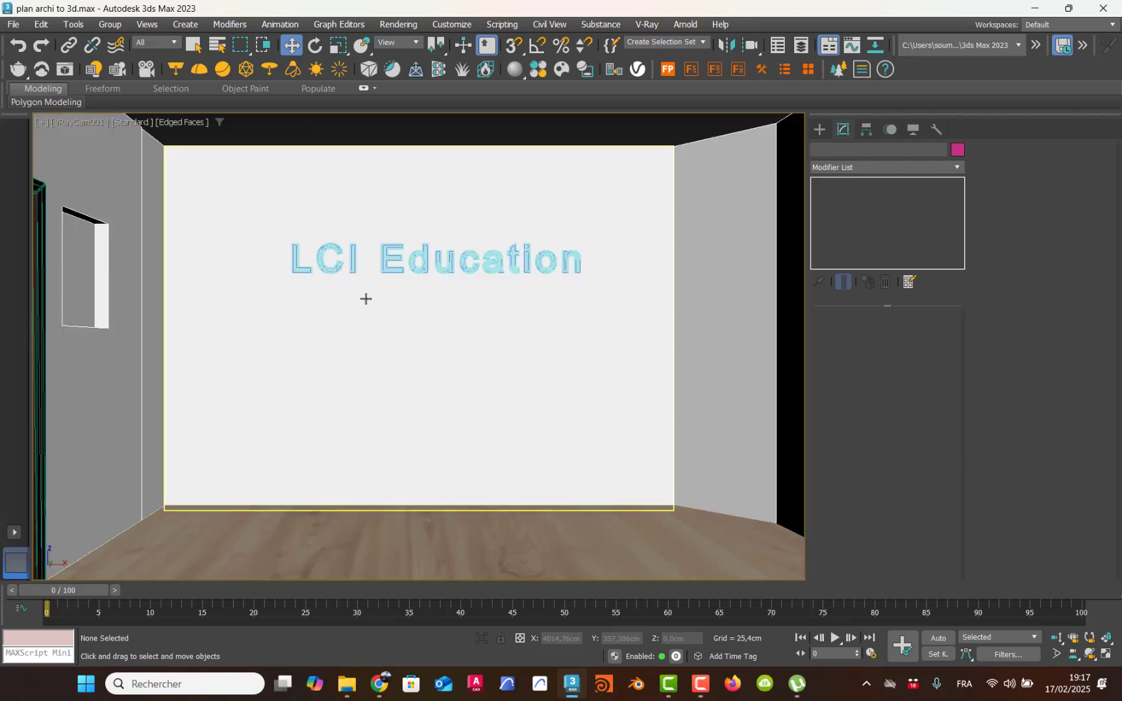
Step: Switch to perspective once more, orbit around the house, and go back to the camera's framing of the text wall
key(p)
alt+middle_drag(376, 310, 276, 376)
scroll(276, 387, down, 5)
middle_drag(226, 317, 302, 330)
key(c)
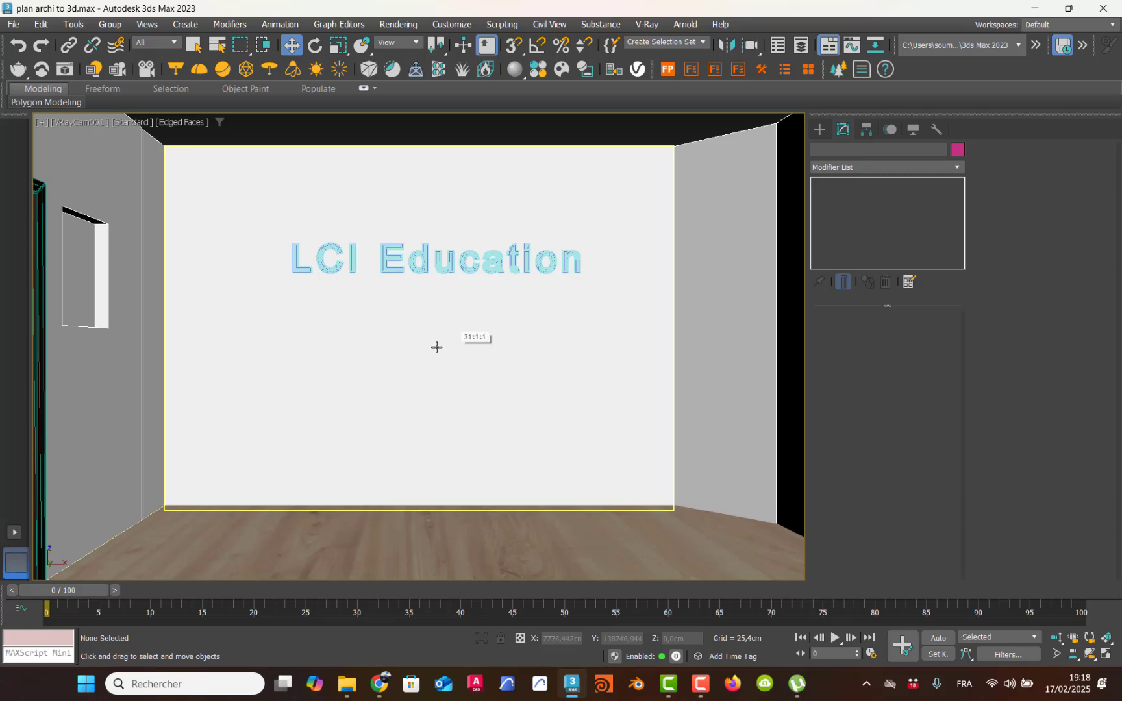
middle_drag(436, 345, 438, 347)
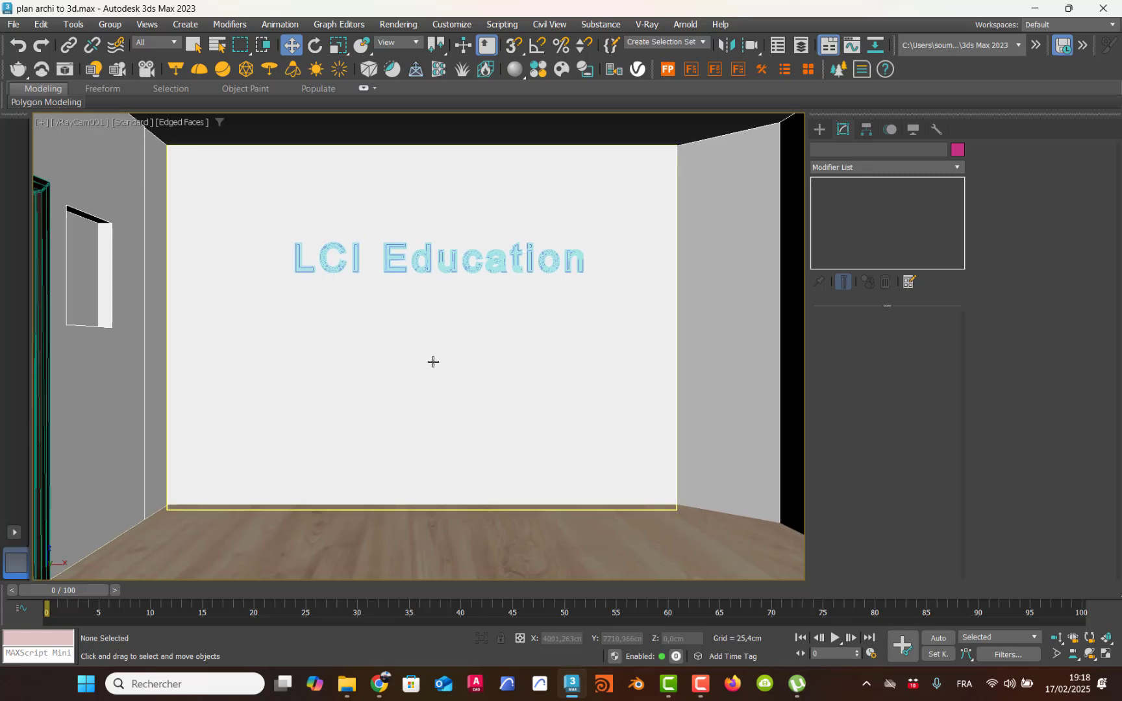
Step: Assign Material #21 to the wall behind the text and set its diffuse color to white with a value of 254
key(m)
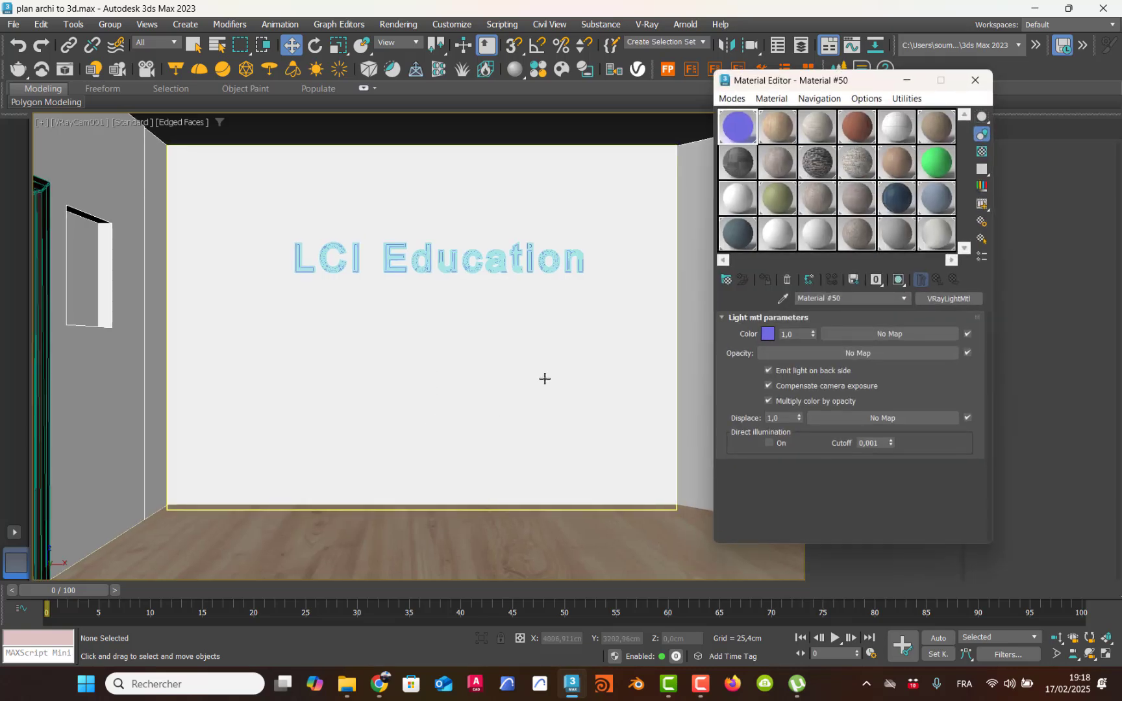
click(609, 333)
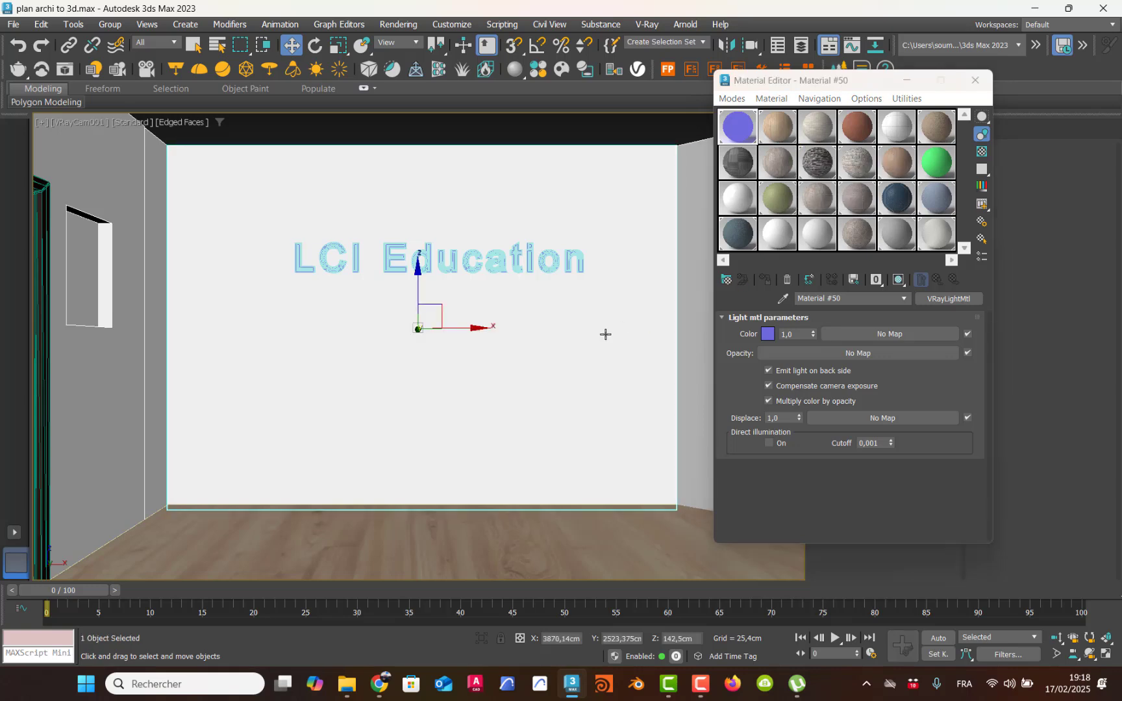
click(817, 232)
click(766, 279)
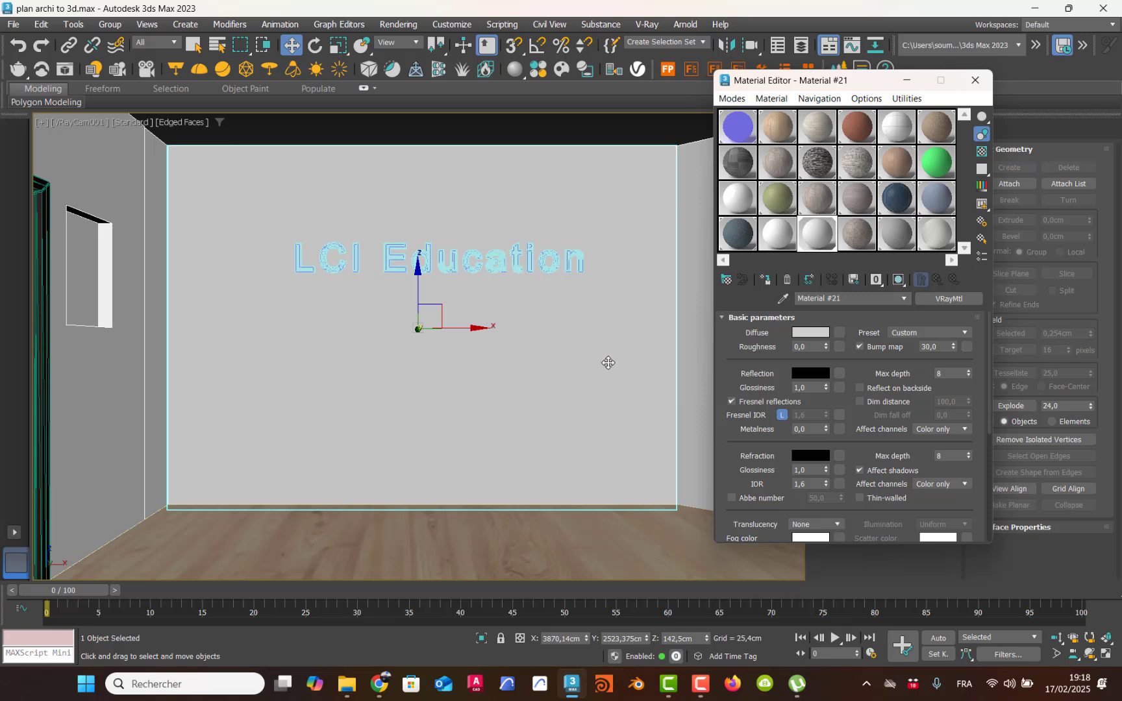
click(809, 333)
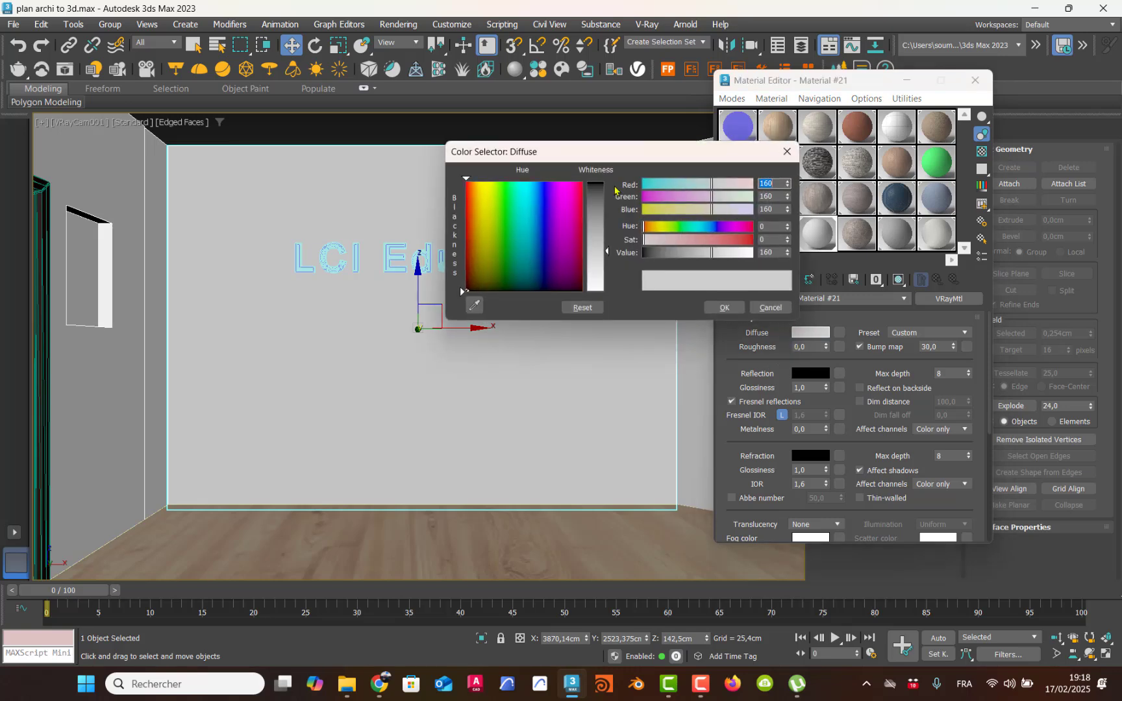
drag(604, 256, 606, 291)
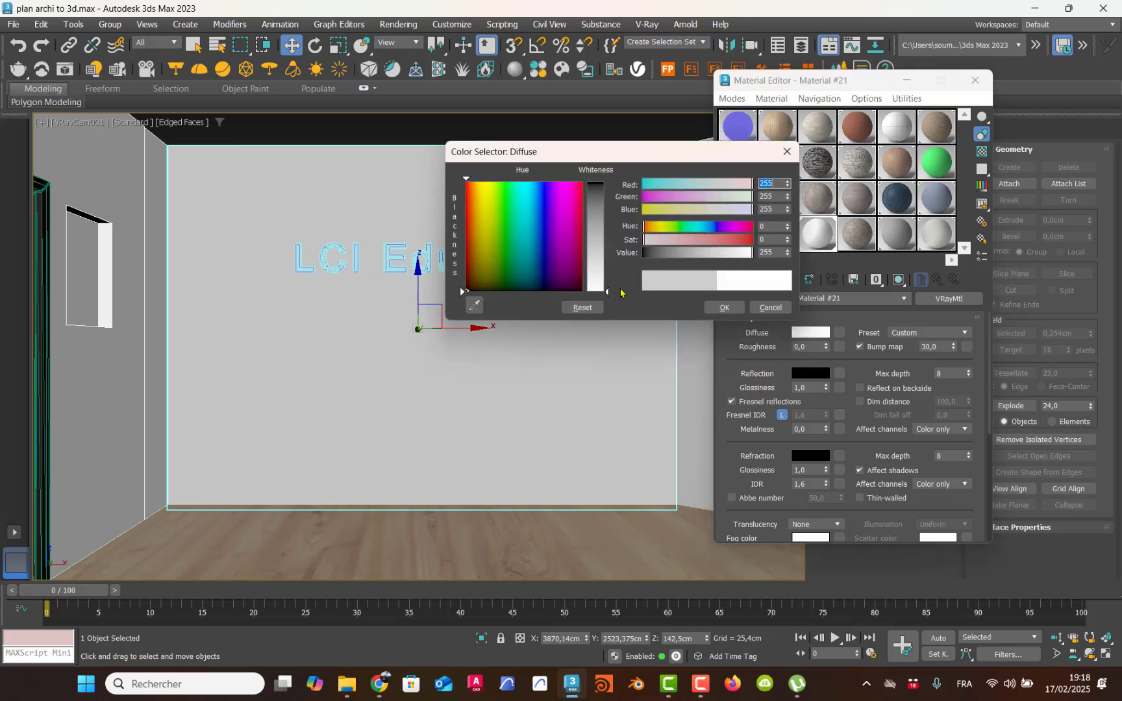
click(720, 308)
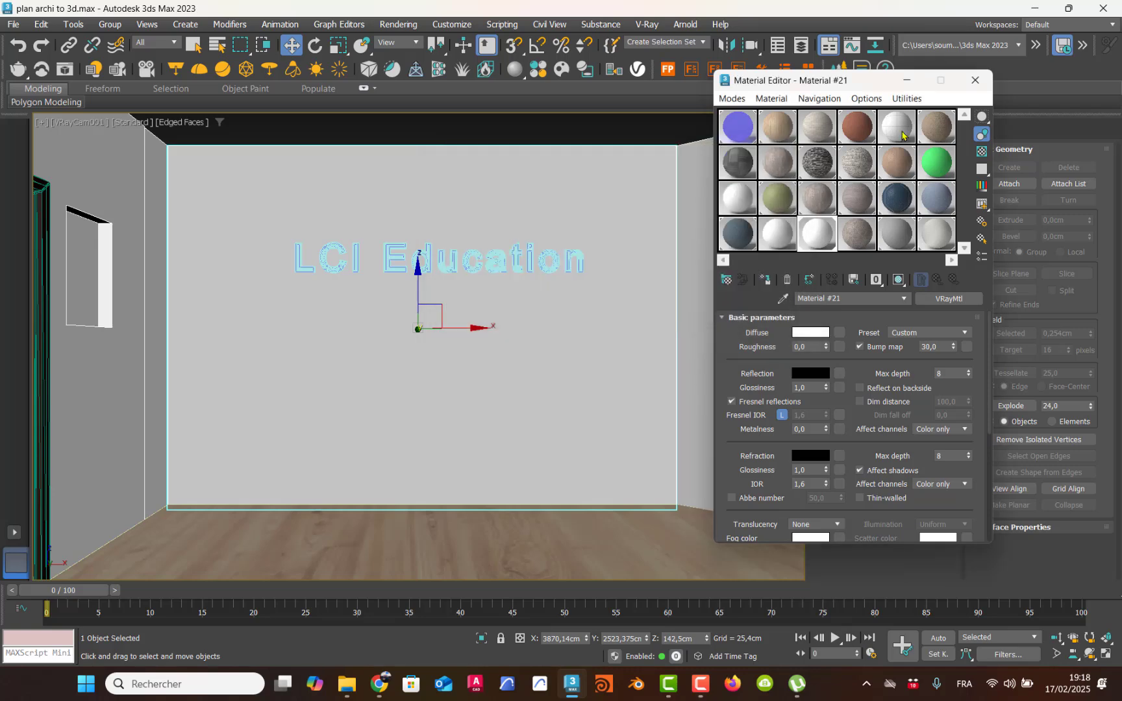
click(975, 80)
Step: In the perspective view, add the door-side wall pieces and the door to the selection with the text wall
key(p)
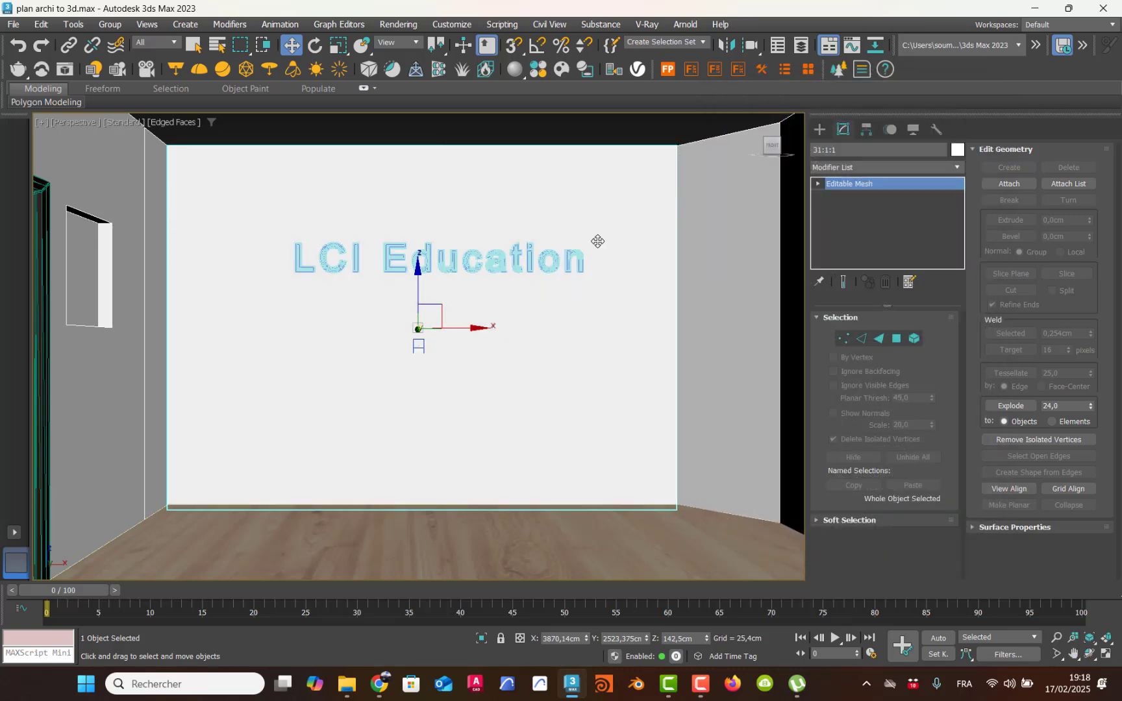
alt+middle_drag(596, 240, 558, 305)
scroll(558, 305, down, 10)
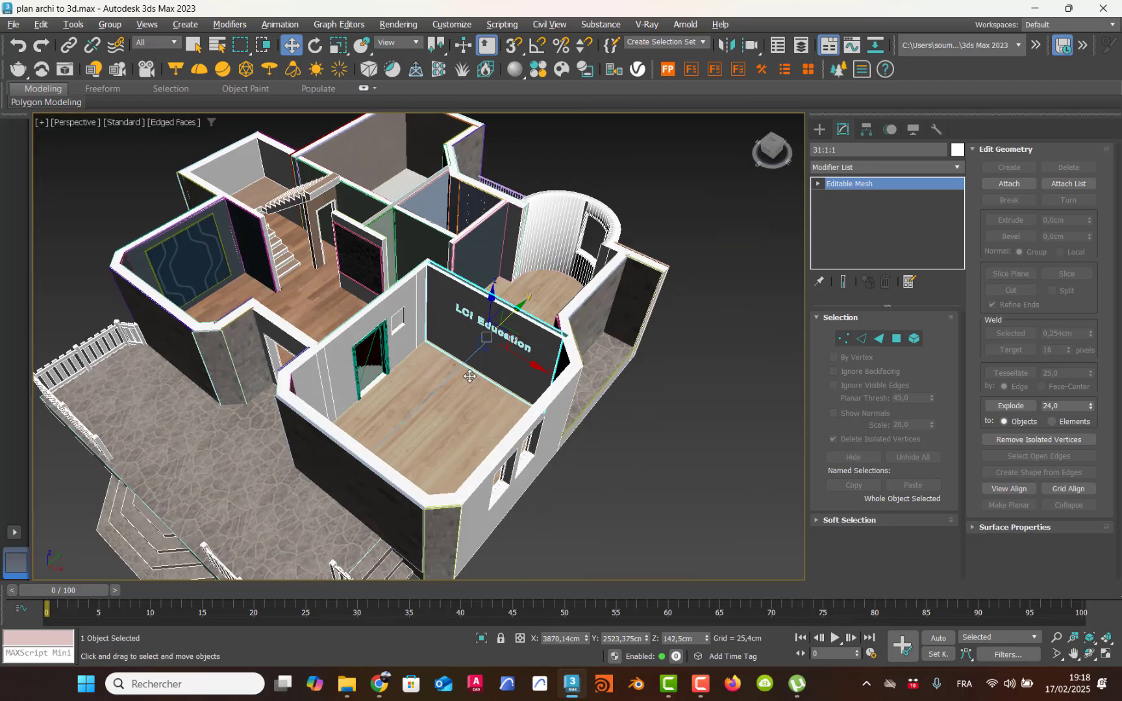
alt+middle_drag(470, 376, 450, 401)
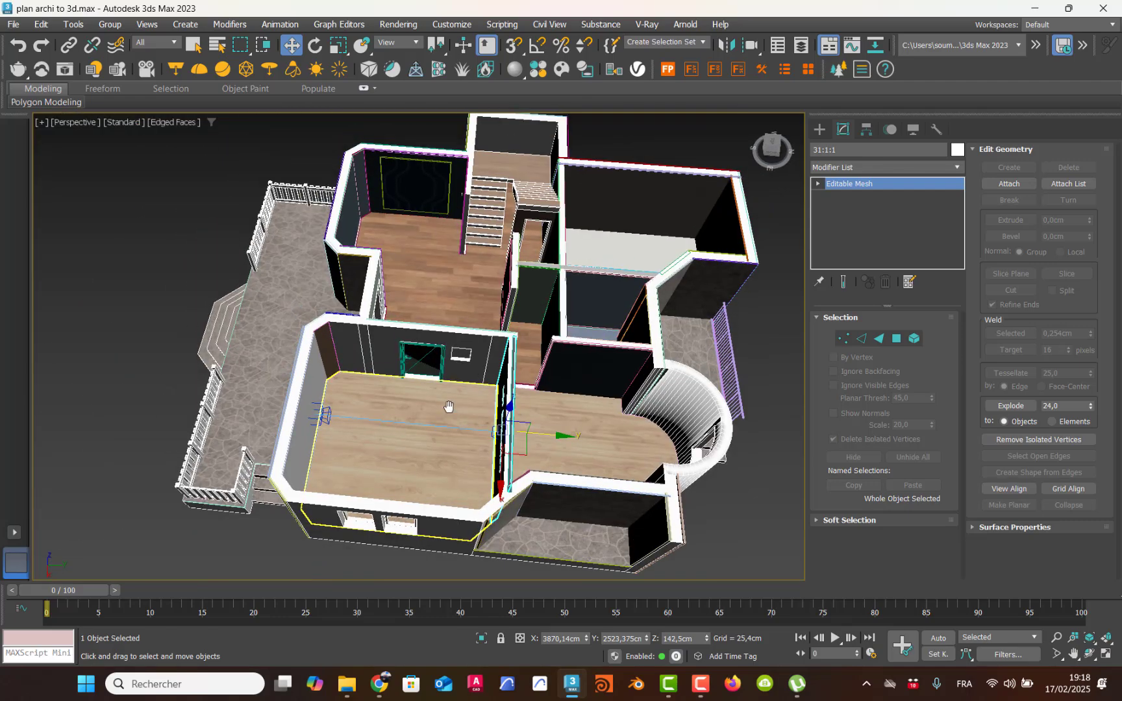
scroll(460, 387, up, 6)
ctrl+click(556, 324)
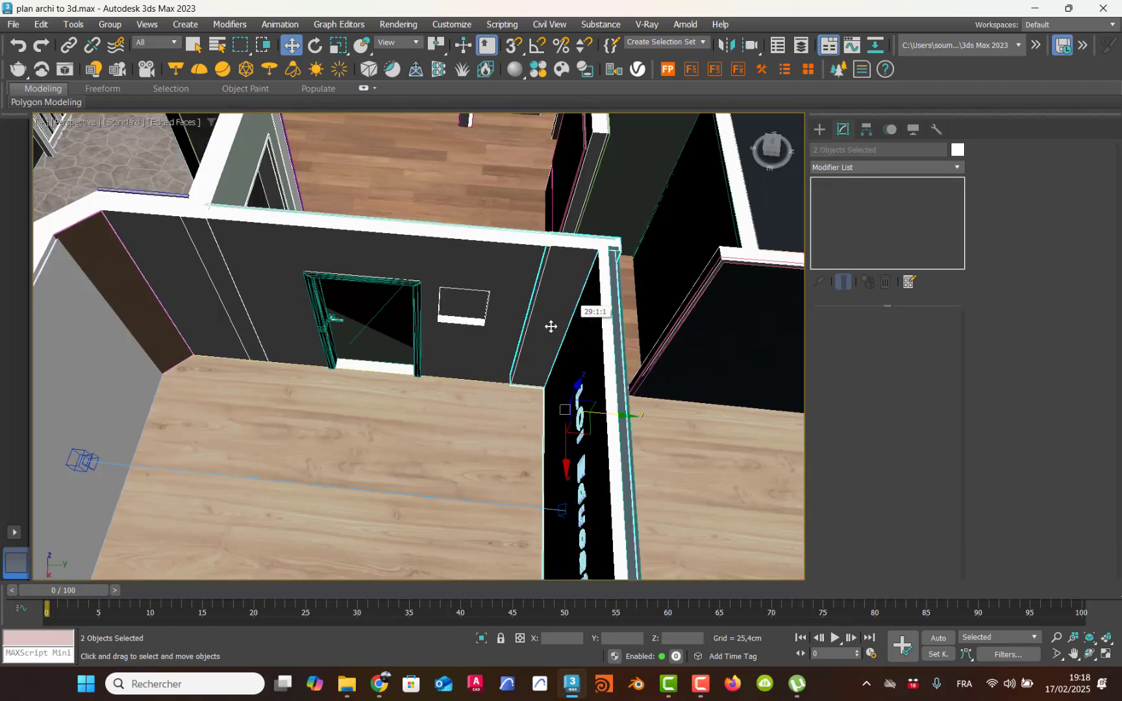
ctrl+click(490, 343)
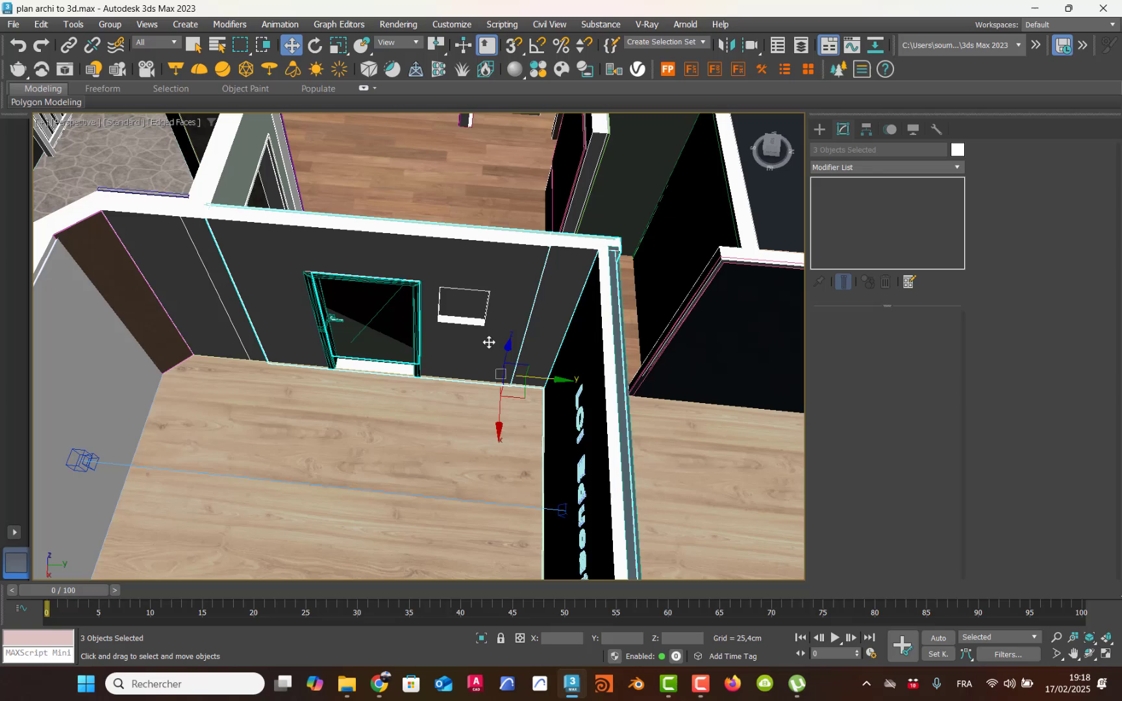
ctrl+click(246, 335)
ctrl+click(217, 339)
Step: Extend the selection with the room's remaining walls, including the camera-side wall, the window wall and the angled corners
alt+middle_drag(210, 321, 486, 270)
ctrl+click(401, 299)
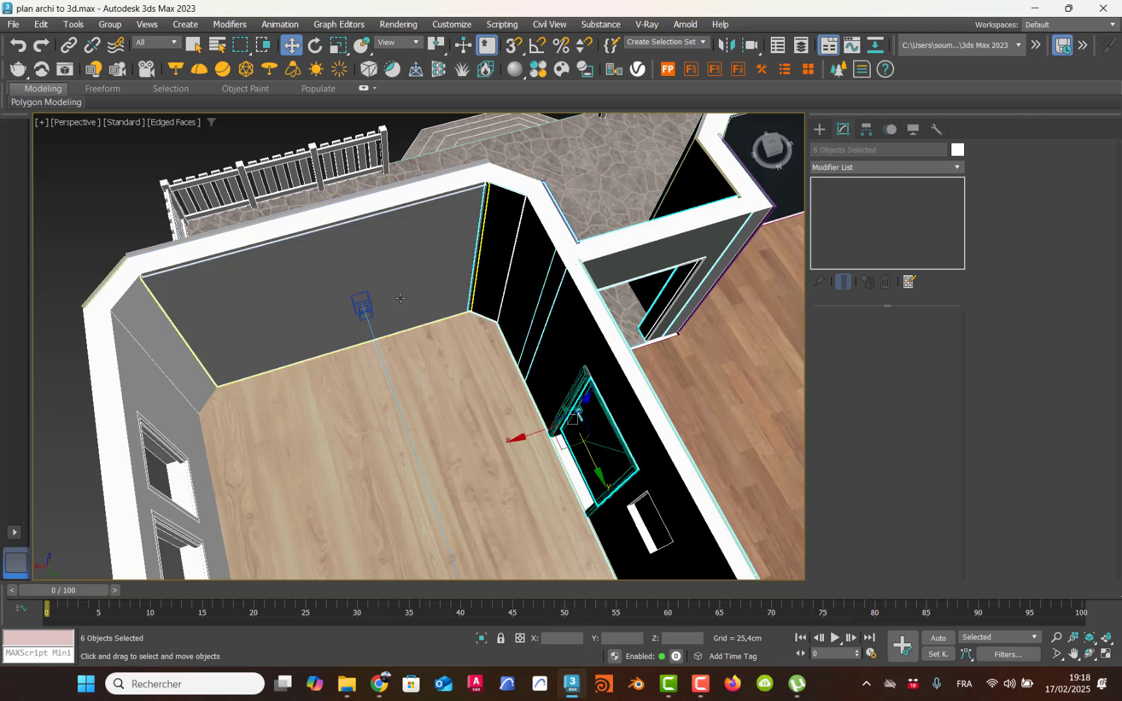
ctrl+click(194, 354)
alt+middle_drag(199, 363, 271, 316)
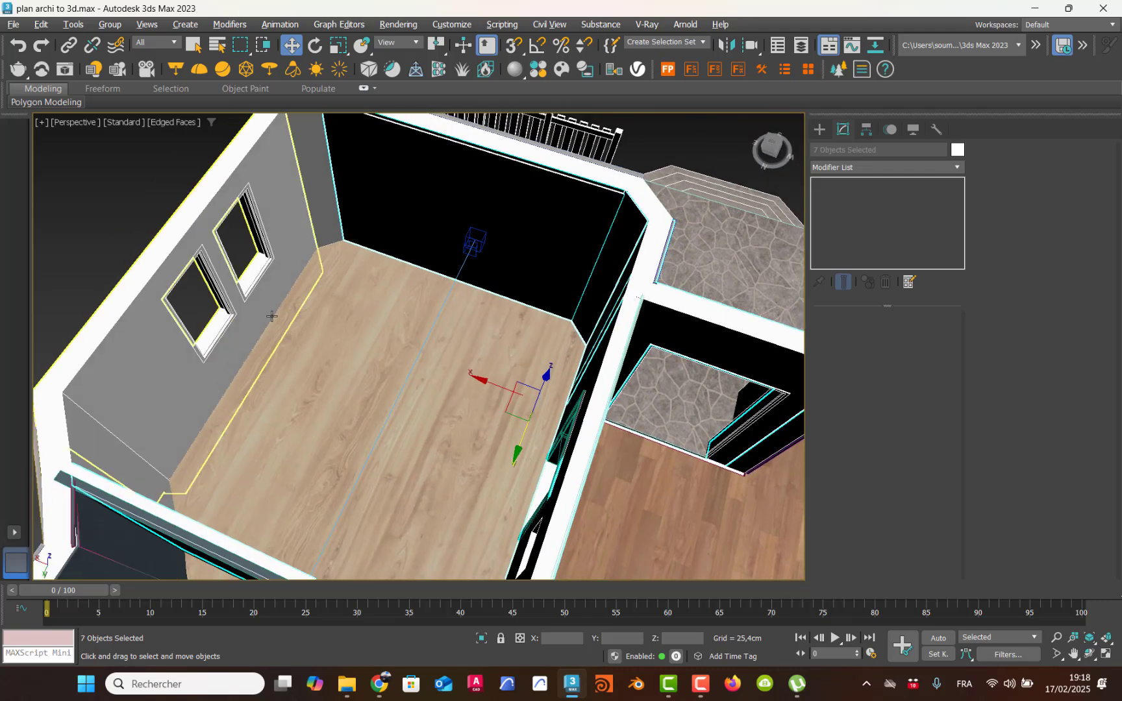
ctrl+click(328, 219)
ctrl+click(287, 264)
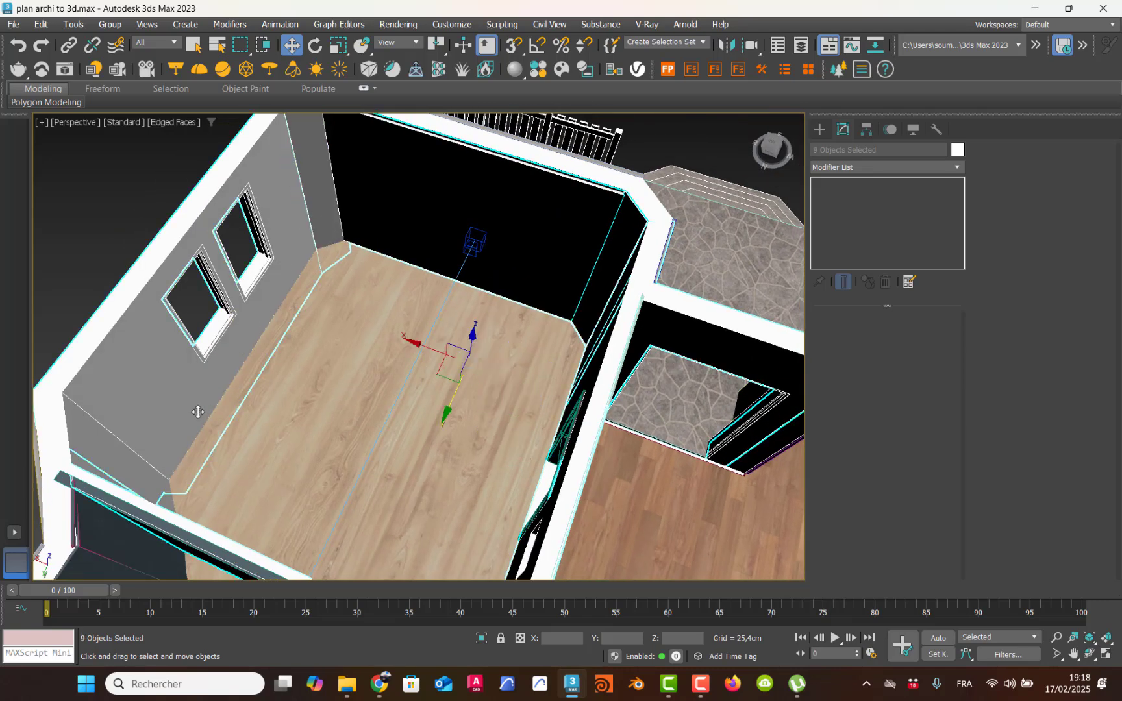
alt+middle_drag(198, 411, 99, 441)
scroll(265, 301, down, 3)
middle_drag(266, 300, 313, 366)
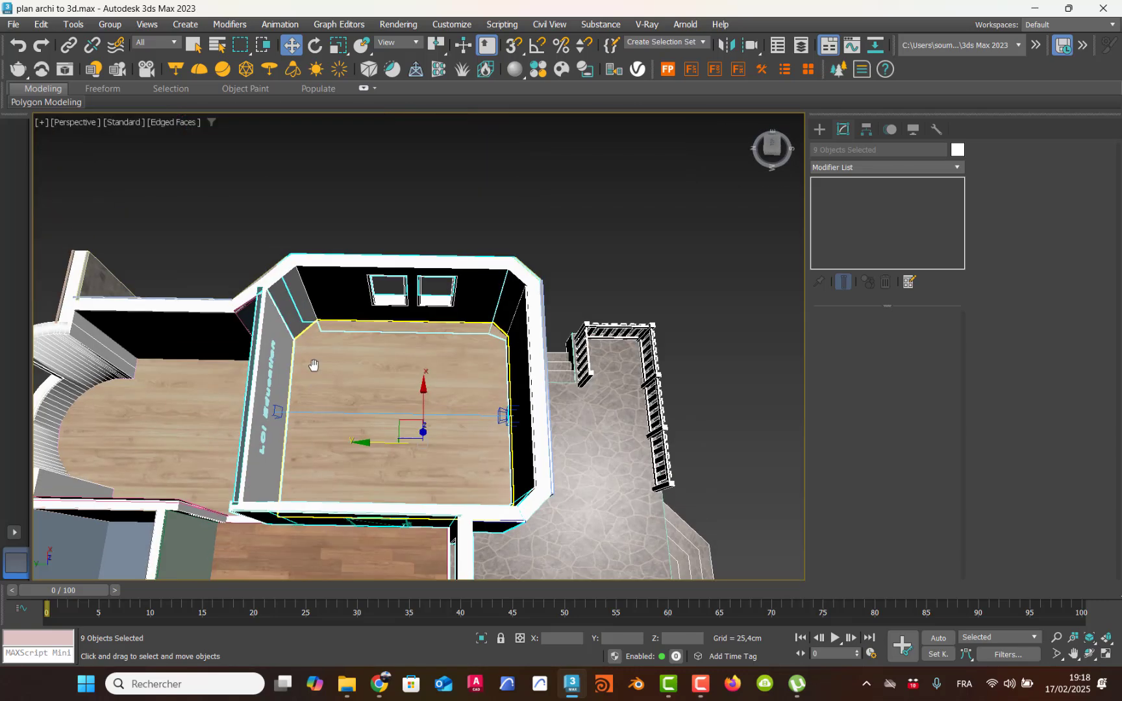
ctrl+click(296, 319)
key(m)
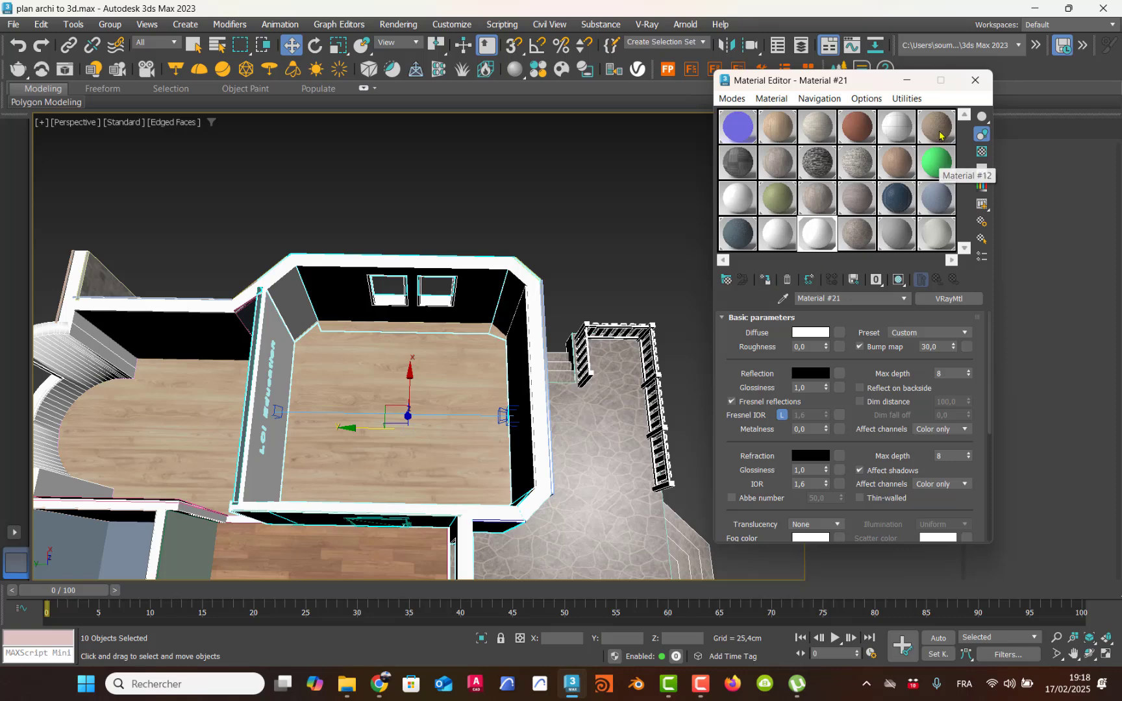
click(975, 81)
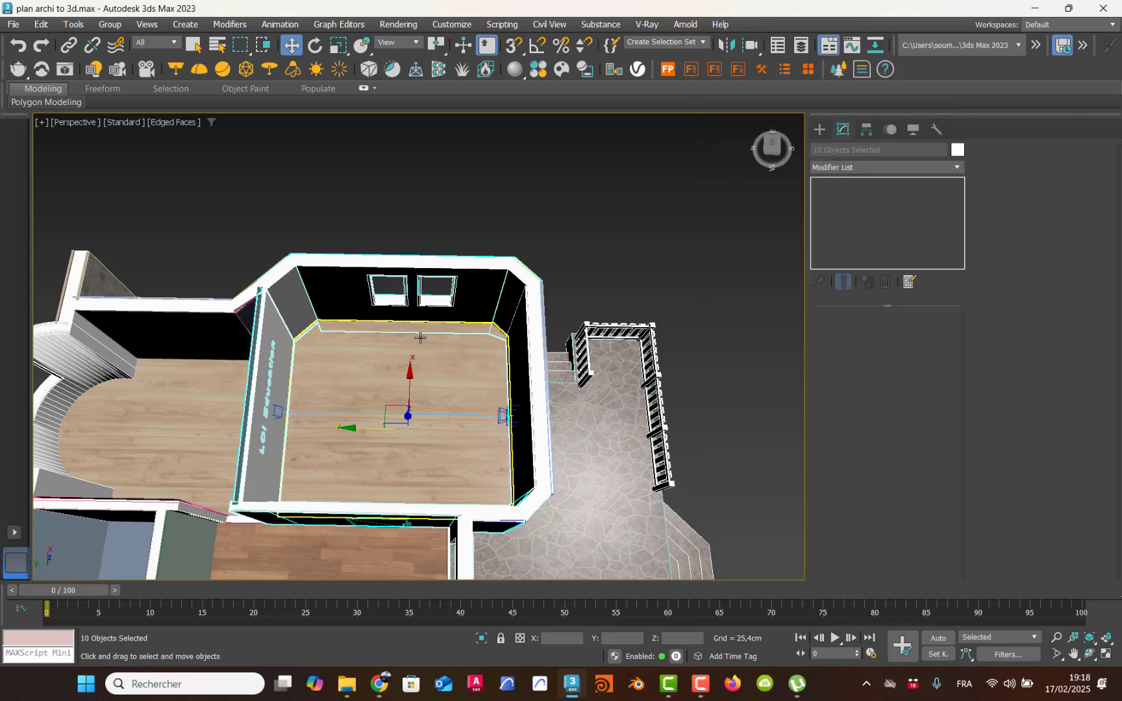
Step: Make the "1 etage" layer visible so that the upper floor covers the room
middle_drag(415, 357, 386, 358)
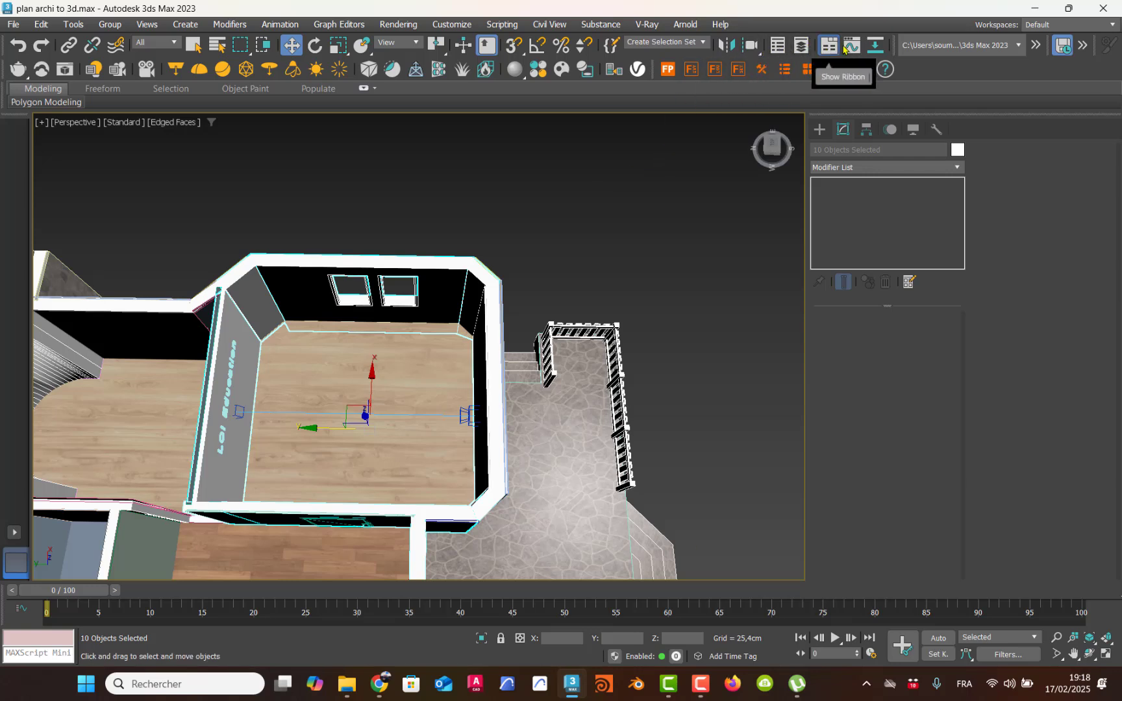
click(800, 48)
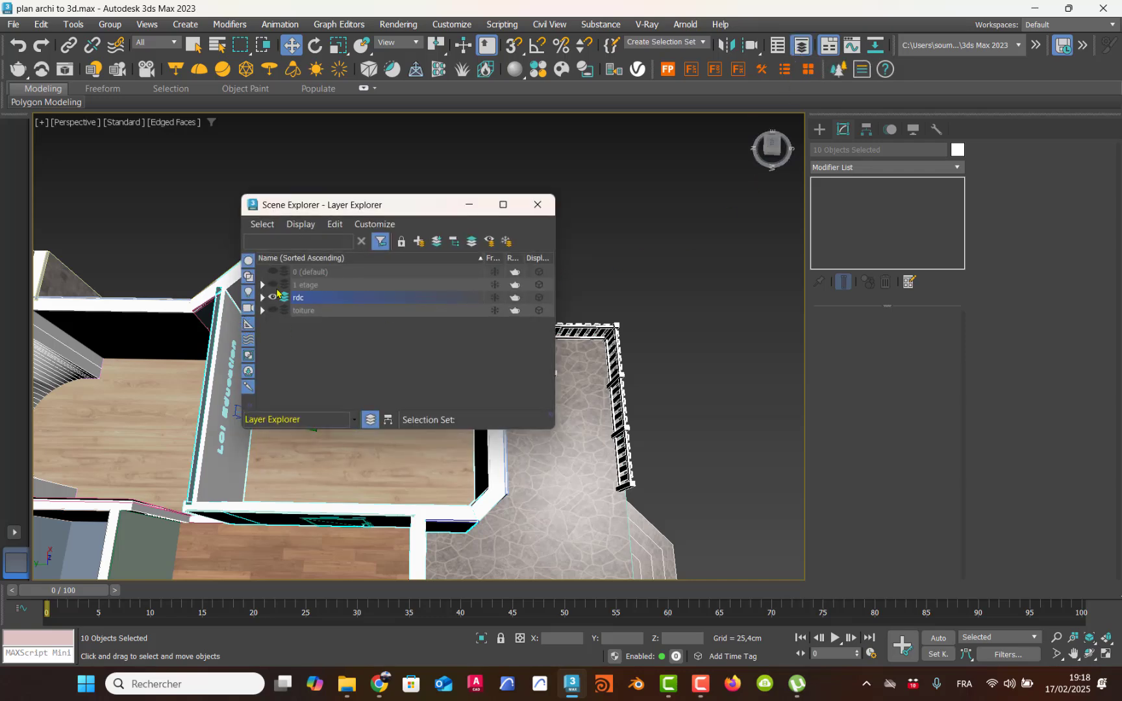
click(273, 286)
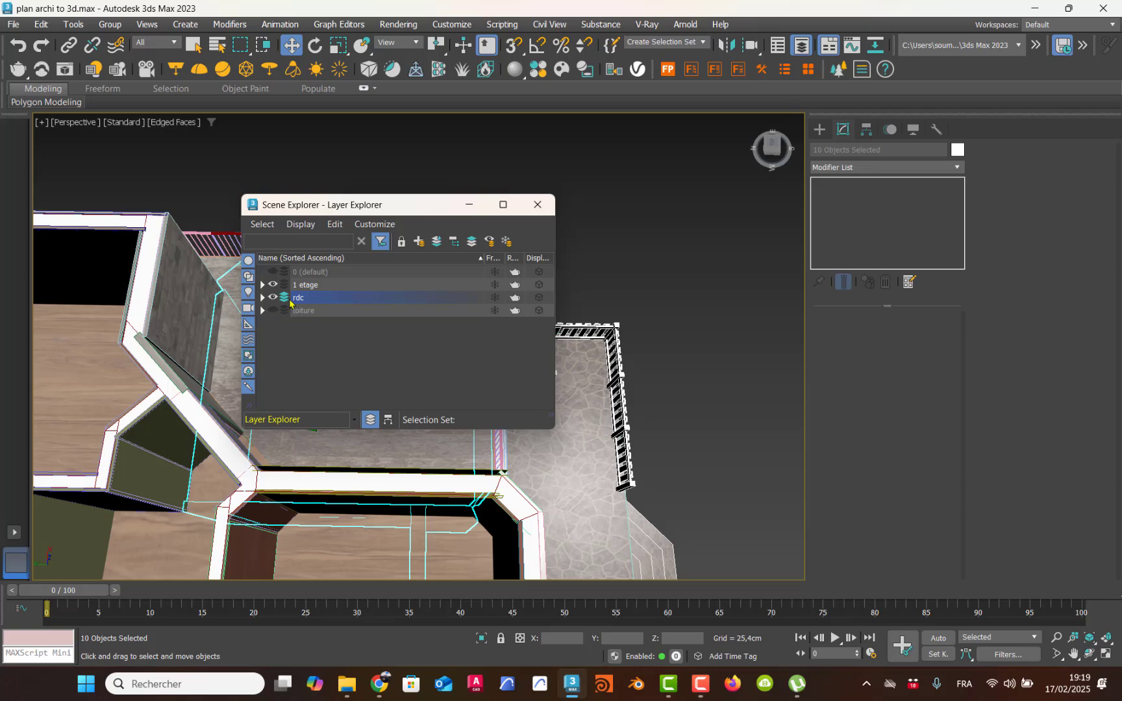
click(538, 205)
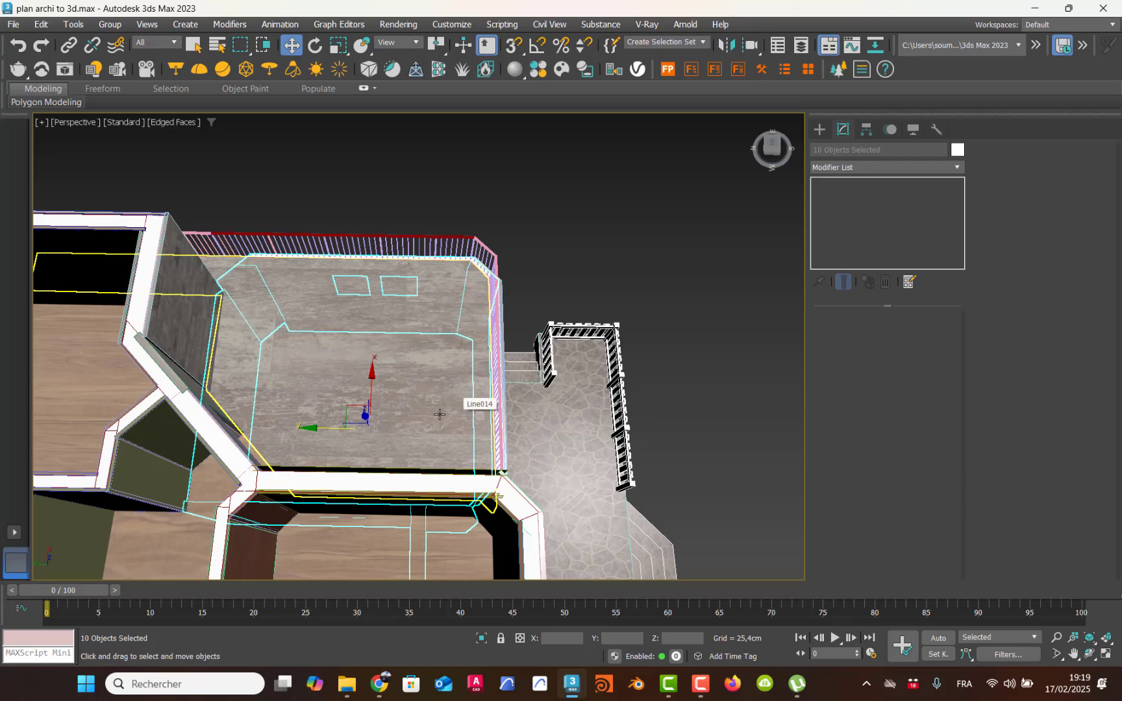
Step: Return to the V-Ray camera view, render the glowing text wall, and close the rendered image once it finishes
key(c)
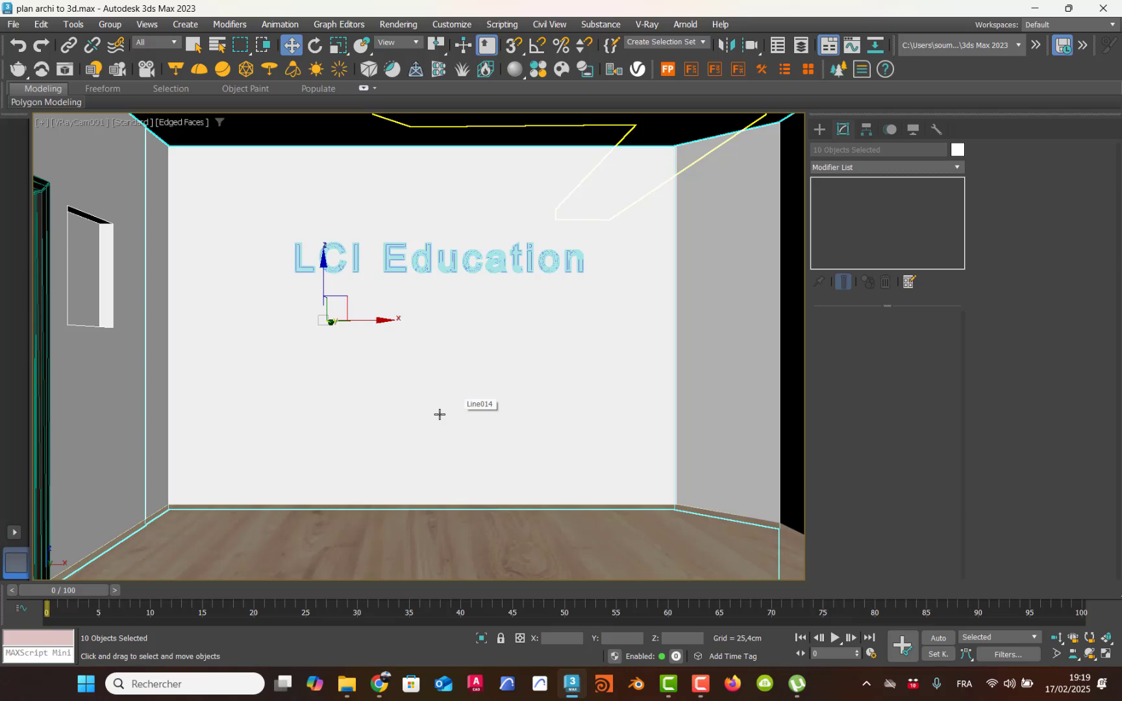
key(shift+q)
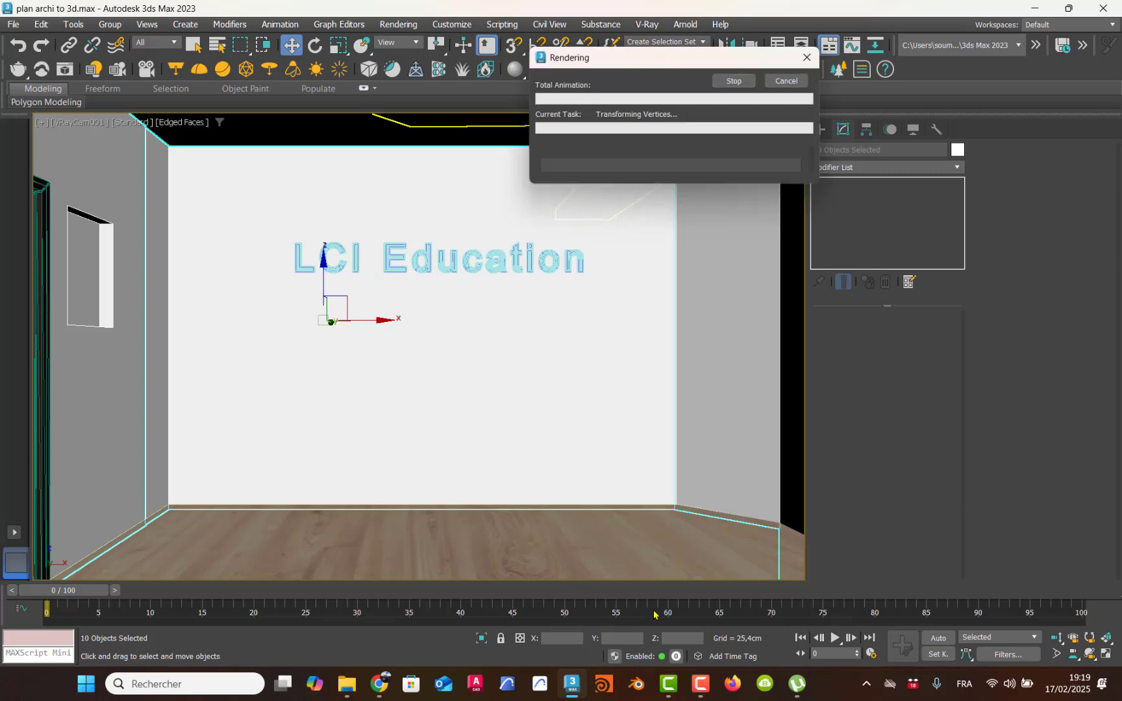
click(698, 682)
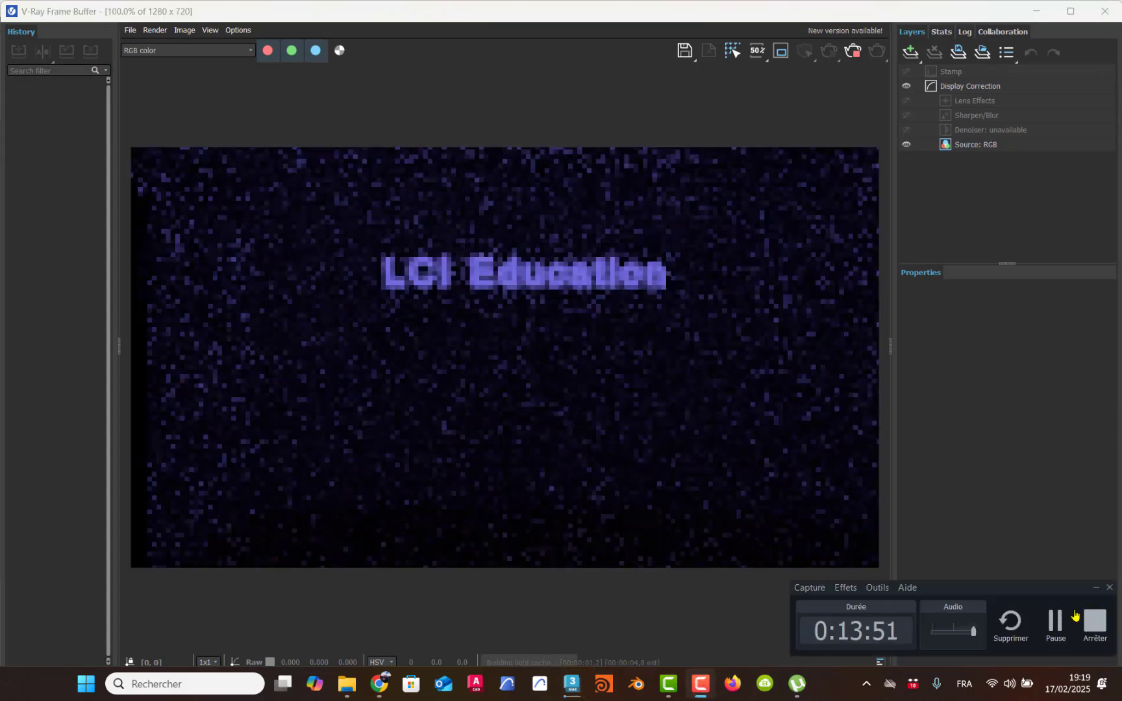
click(1053, 625)
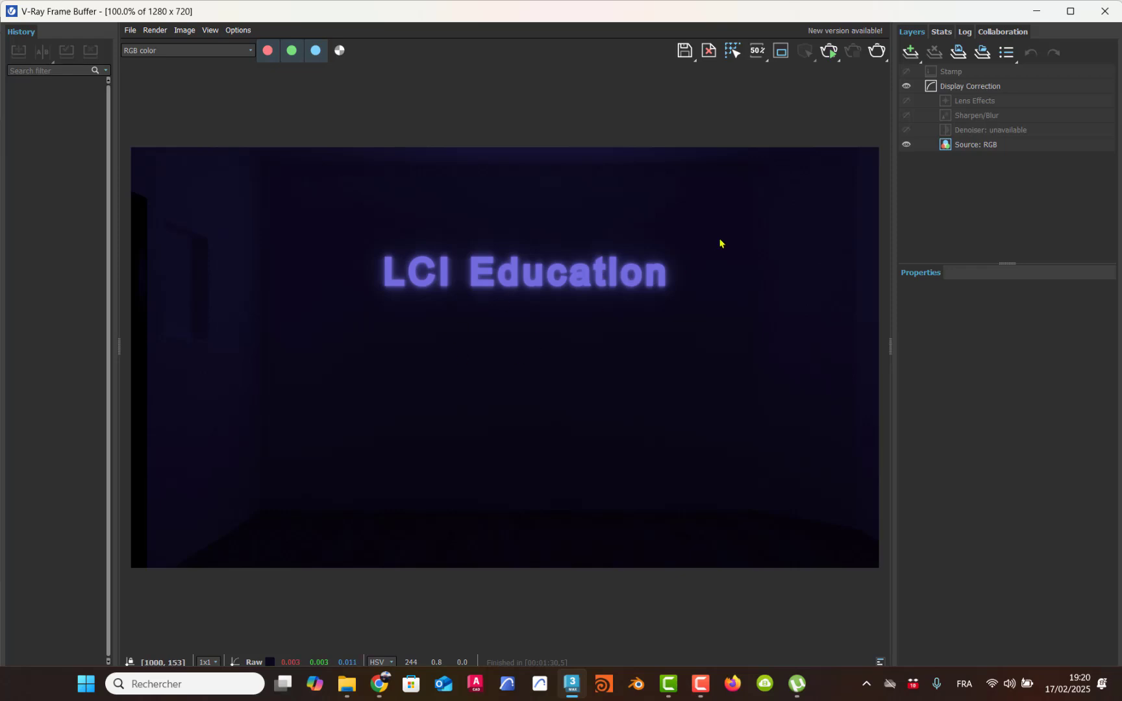
click(1104, 11)
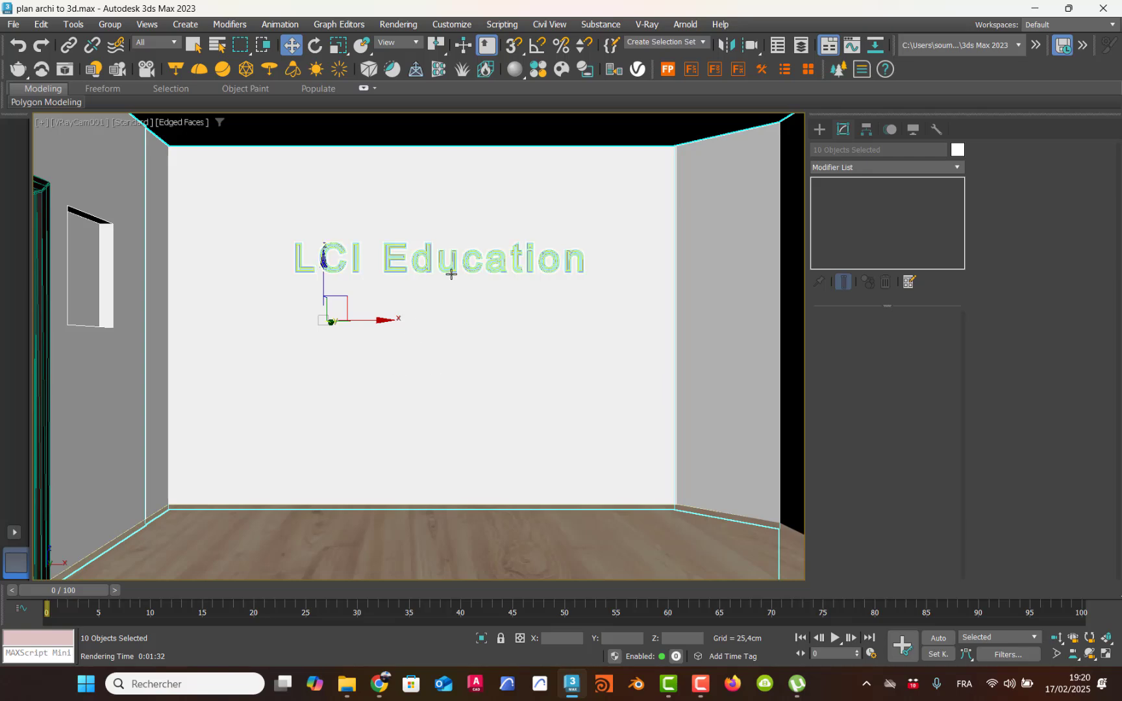
Step: Assign material ID channel 1 to the text's purple light material, Material #50, and close the material editor
key(m)
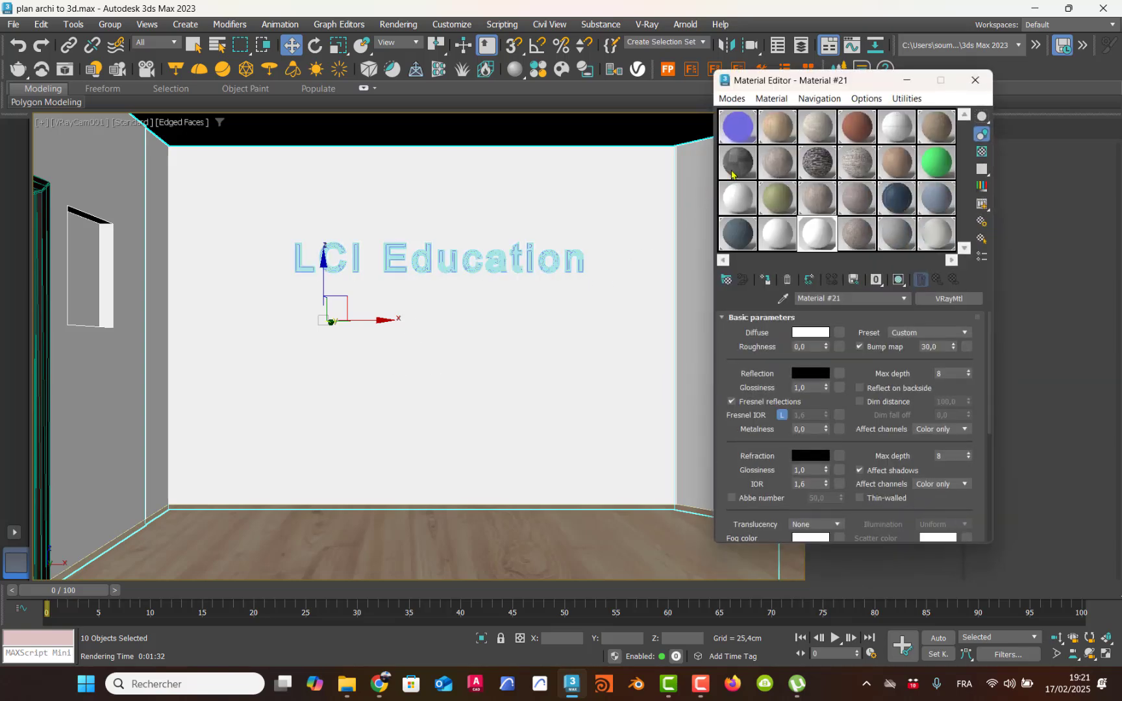
click(742, 133)
drag(811, 80, 367, 171)
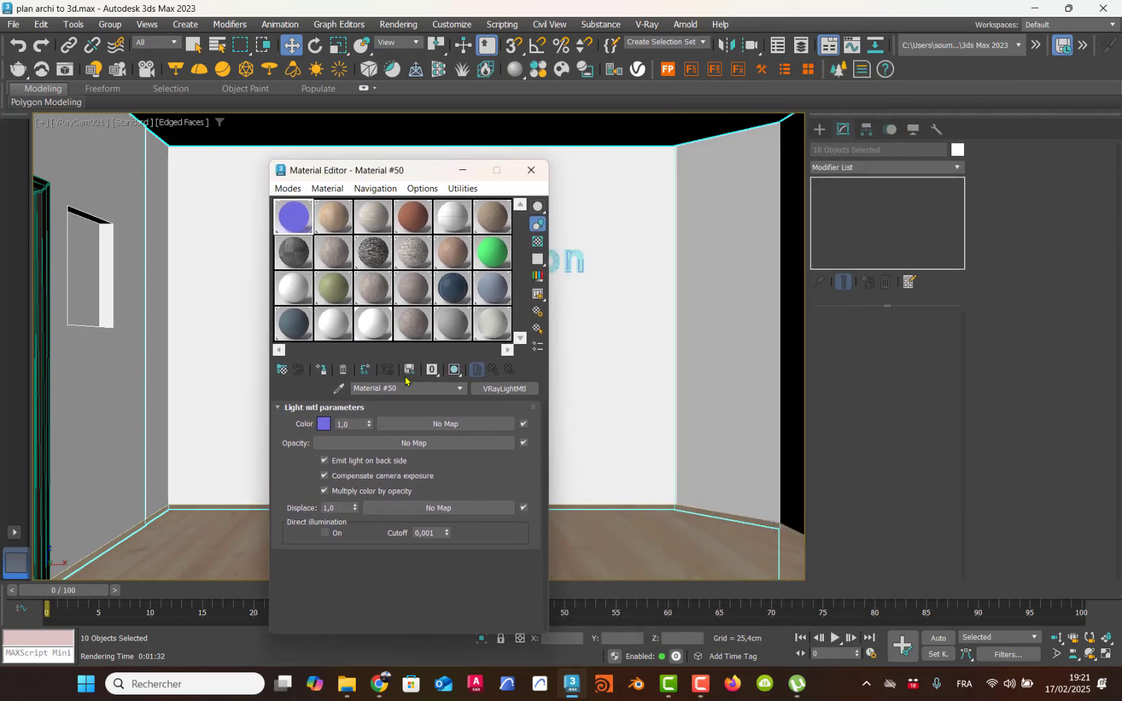
click(430, 370)
drag(431, 372, 432, 408)
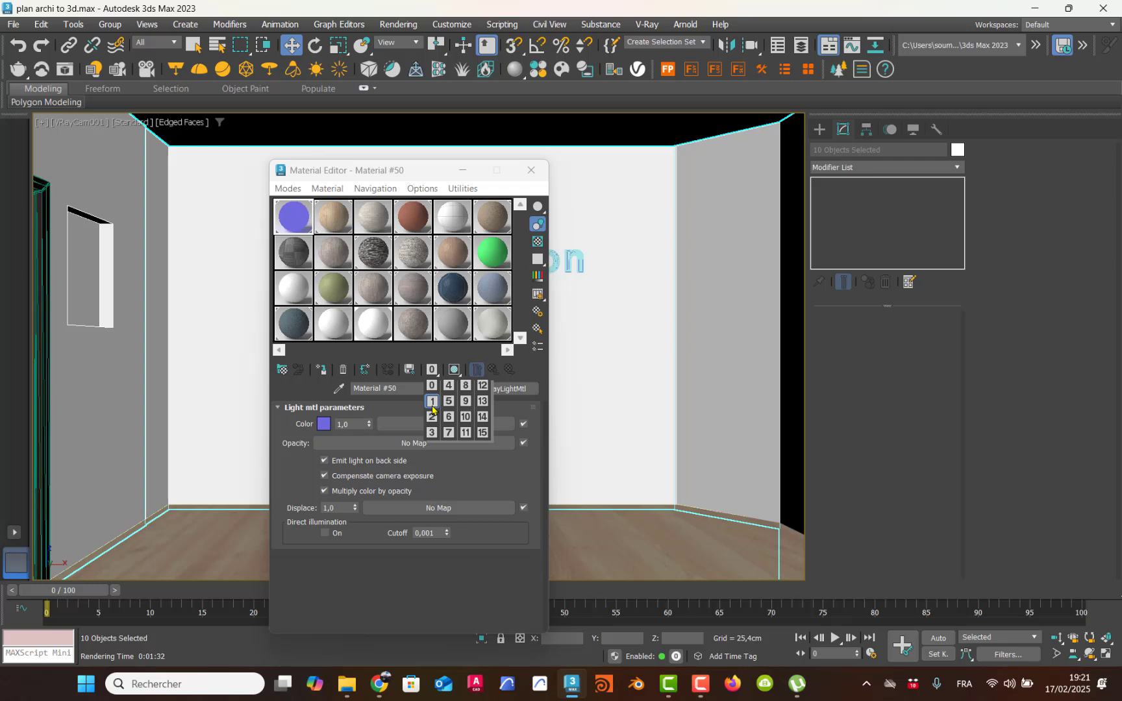
drag(433, 408, 432, 408)
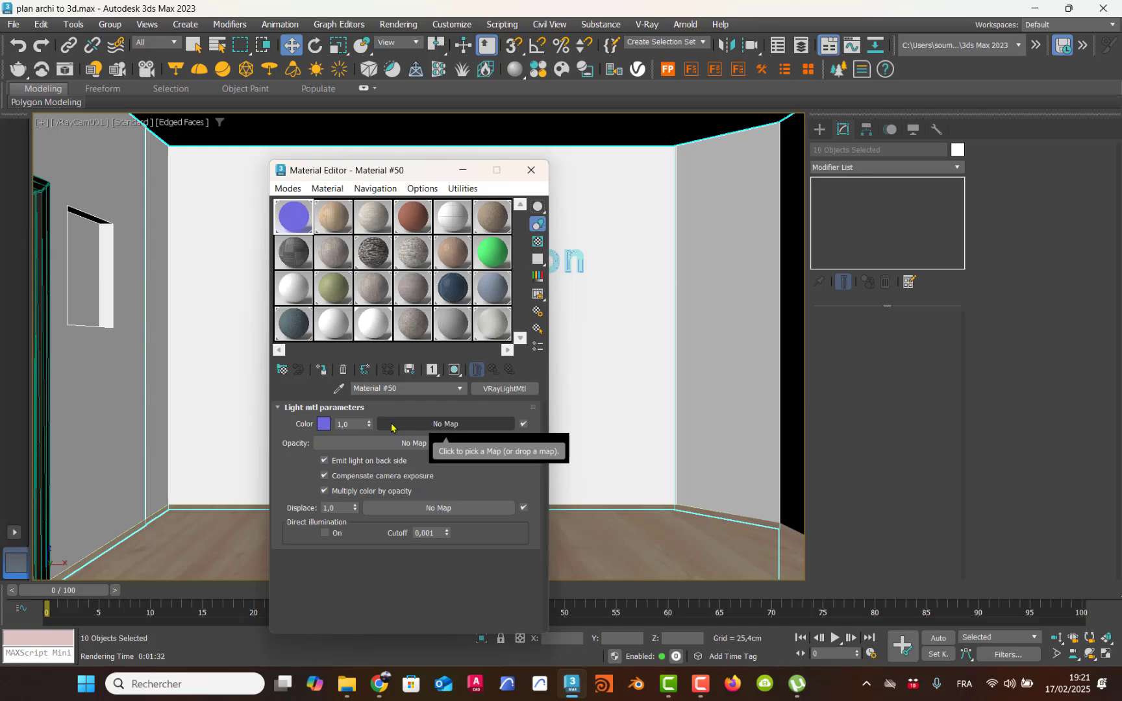
click(531, 170)
Step: Add Lens Effects to the scene's list of render effects
click(398, 24)
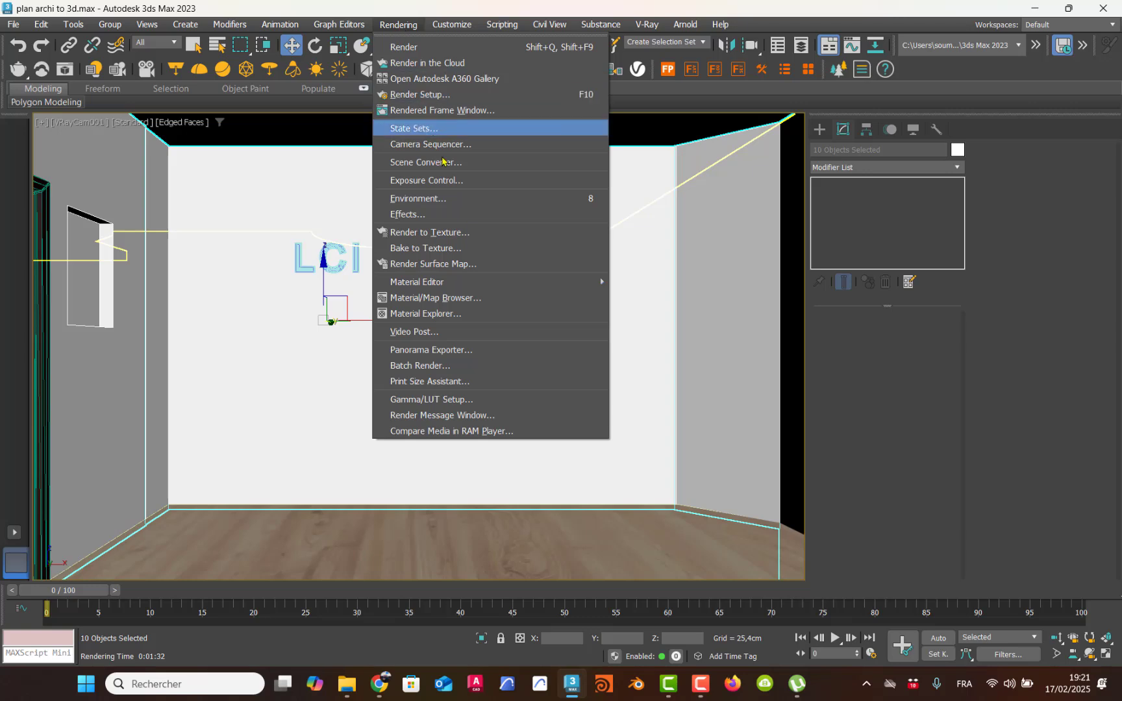
click(458, 199)
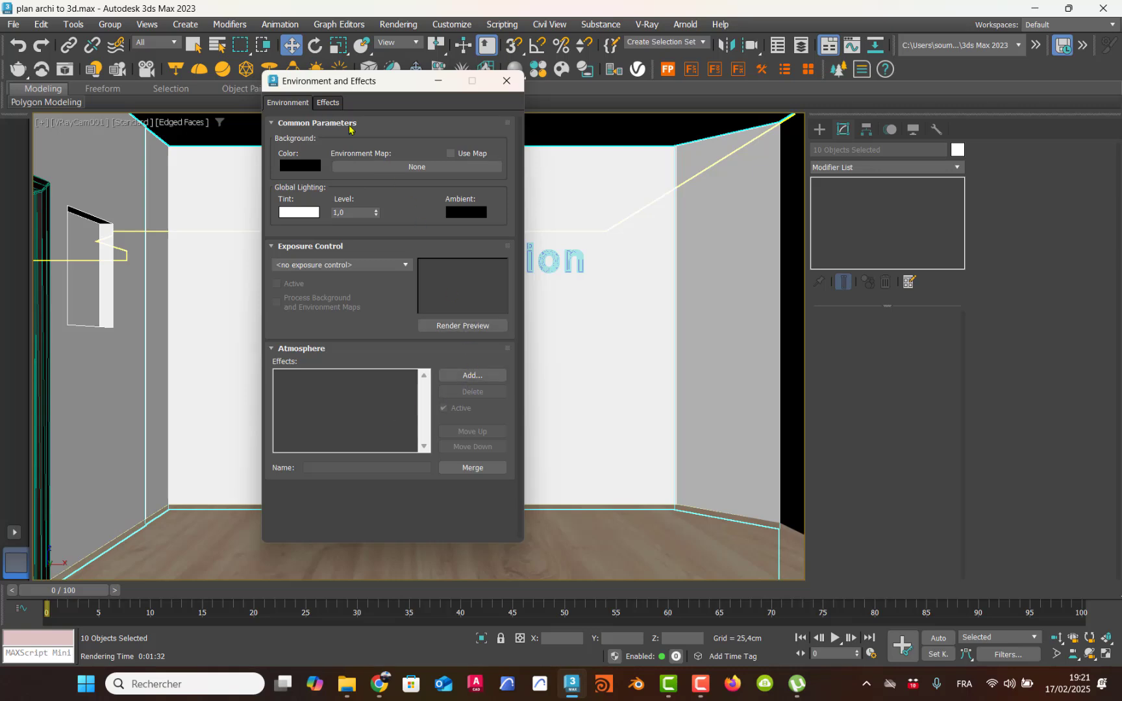
click(329, 103)
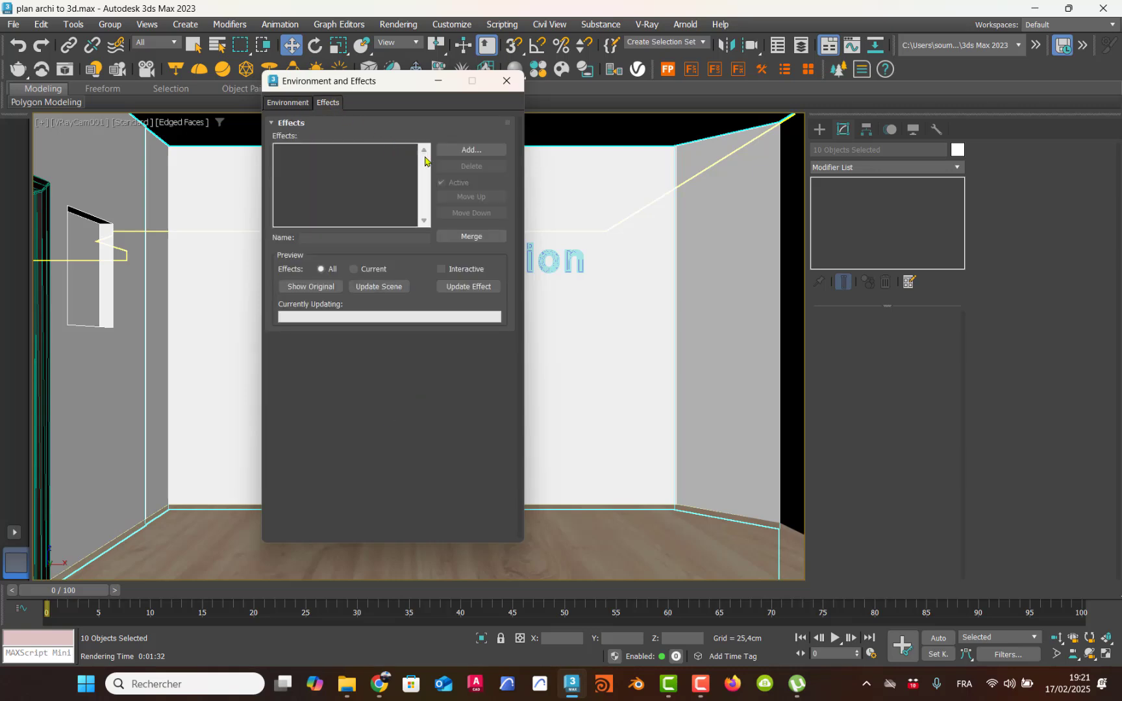
click(468, 154)
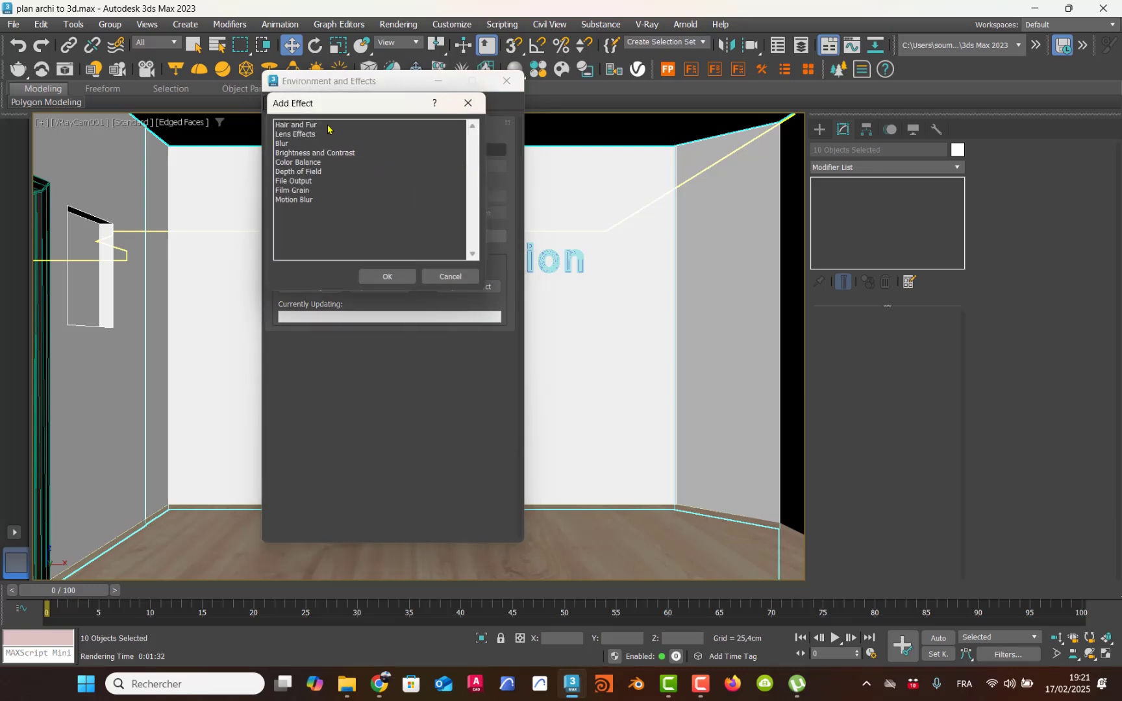
click(305, 135)
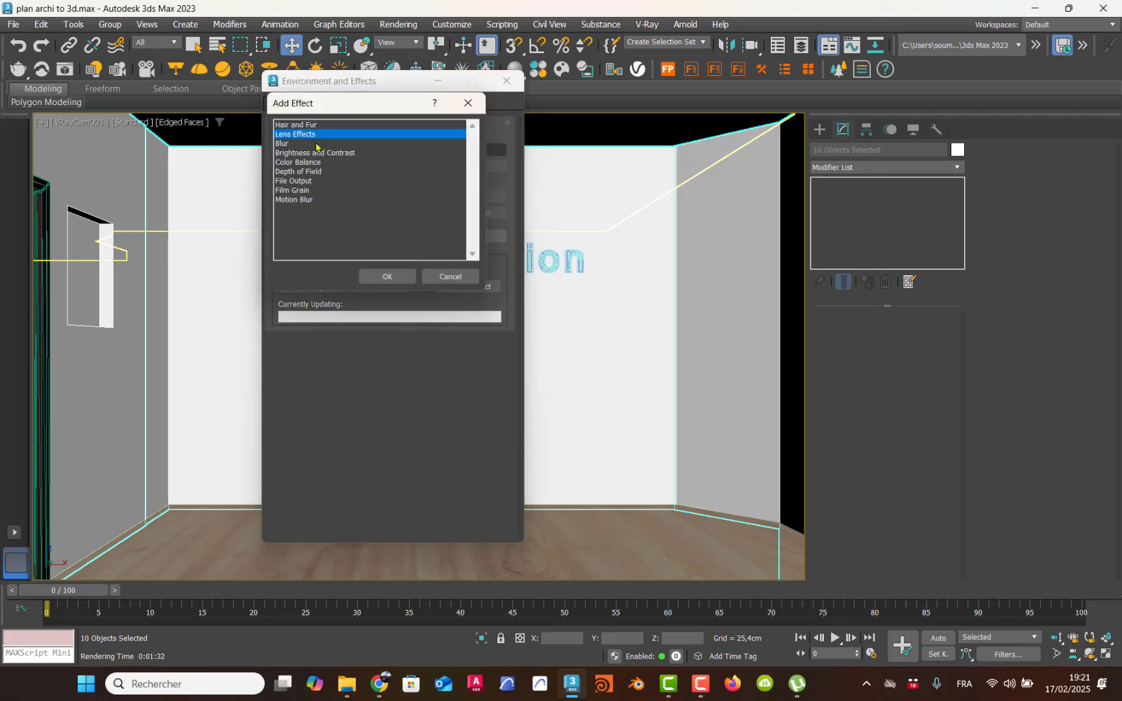
click(406, 276)
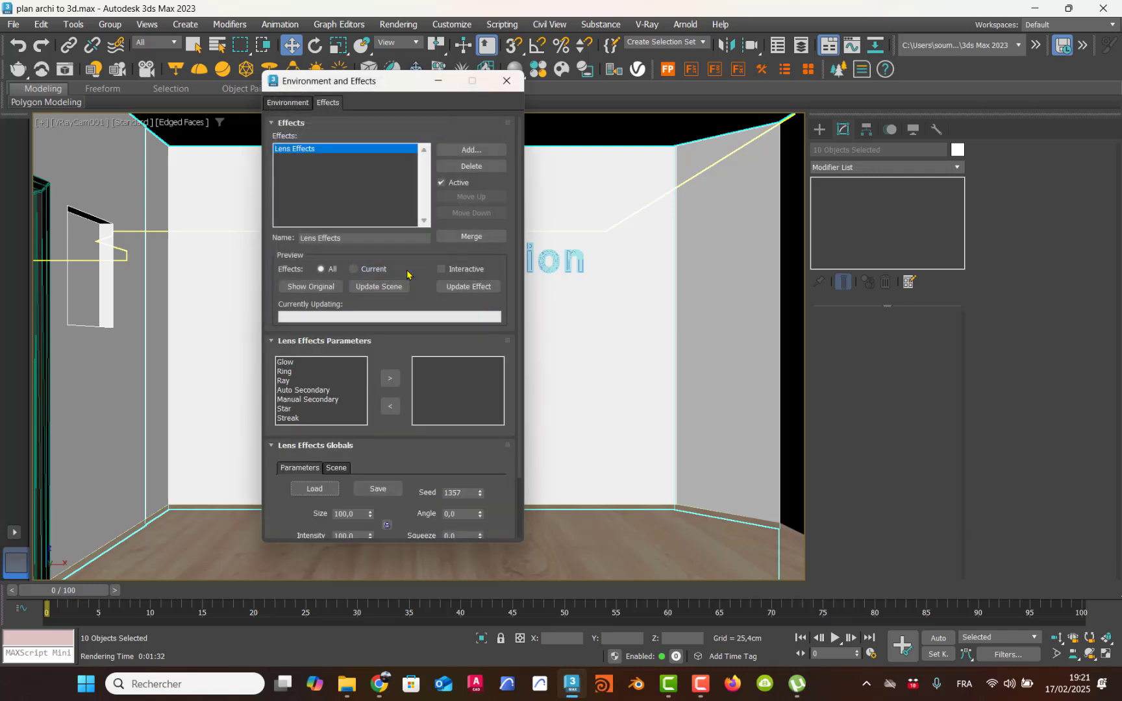
Step: Add a Glow element to the Lens Effects and look through the global scene and parameter settings
click(296, 364)
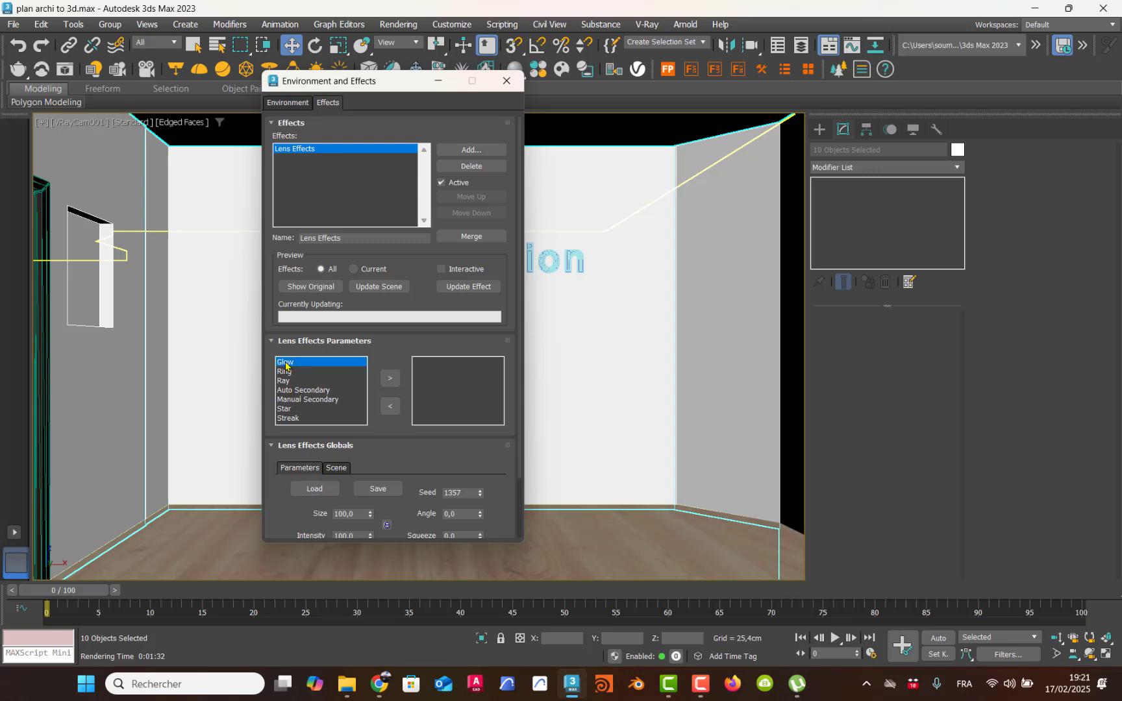
click(388, 379)
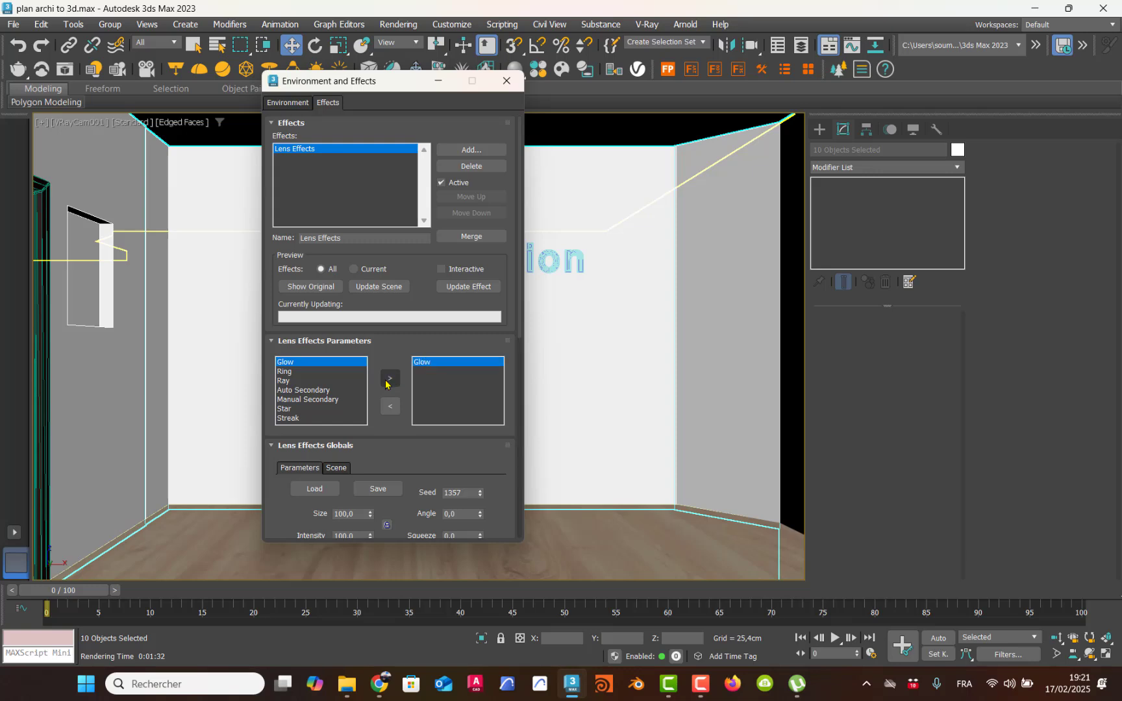
drag(372, 366, 393, 158)
click(337, 268)
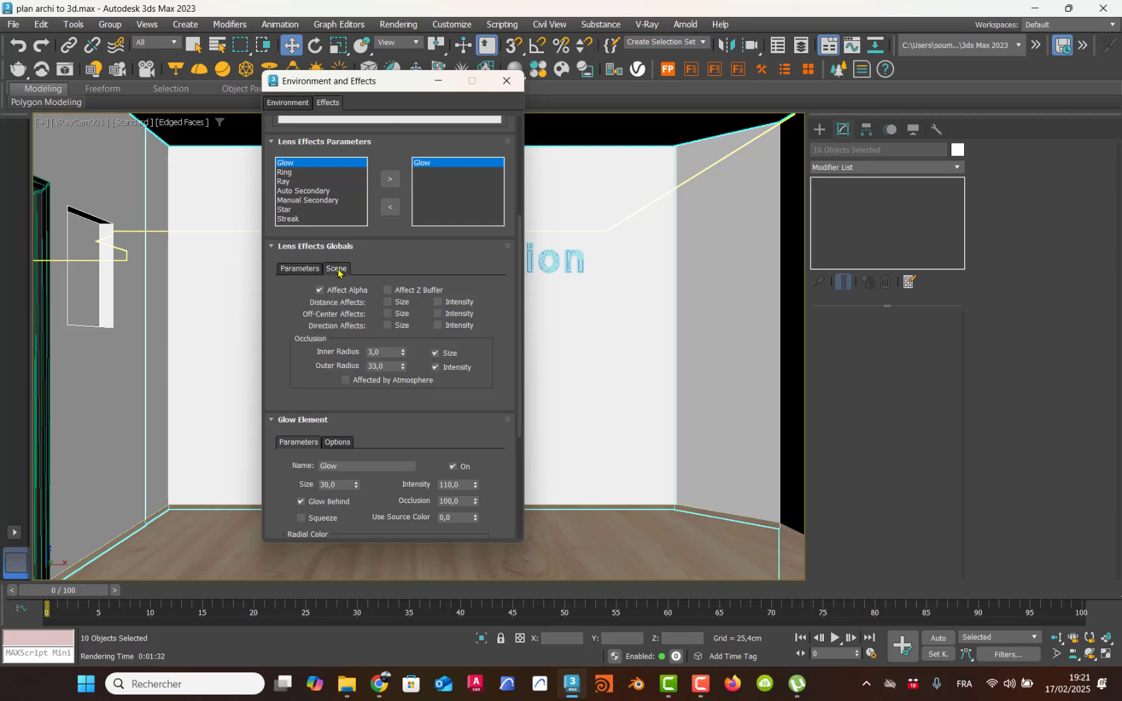
click(313, 269)
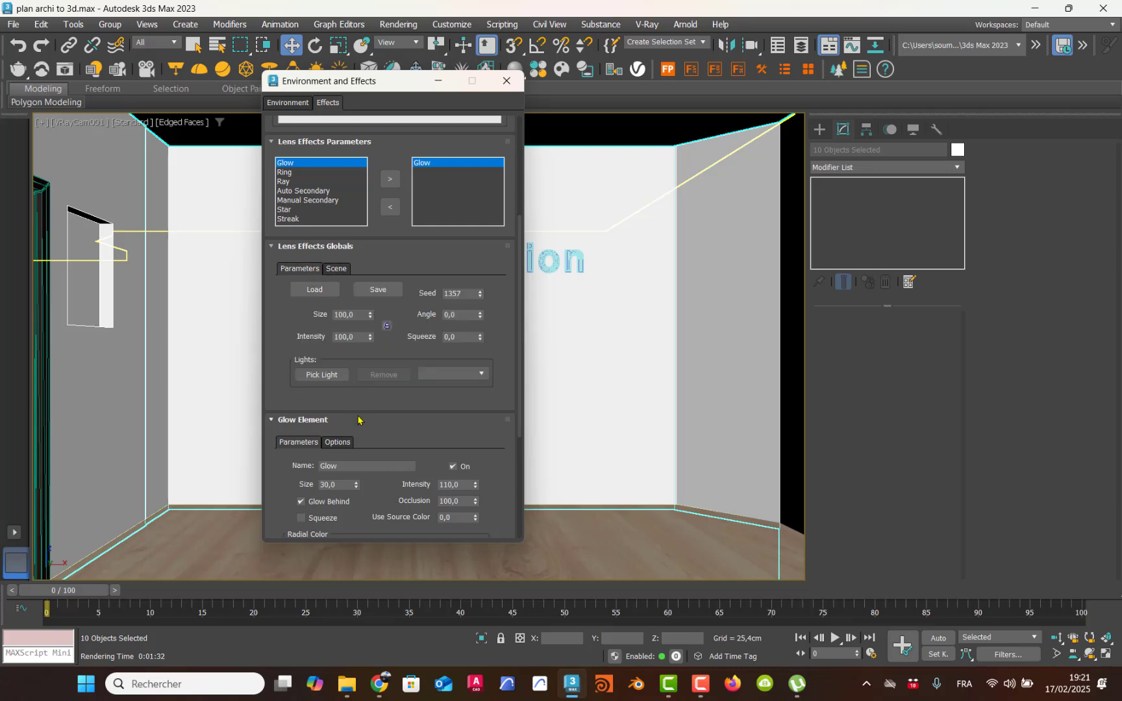
Step: Enable Object ID 1 as an image source in the Glow element's options
drag(364, 407, 391, 177)
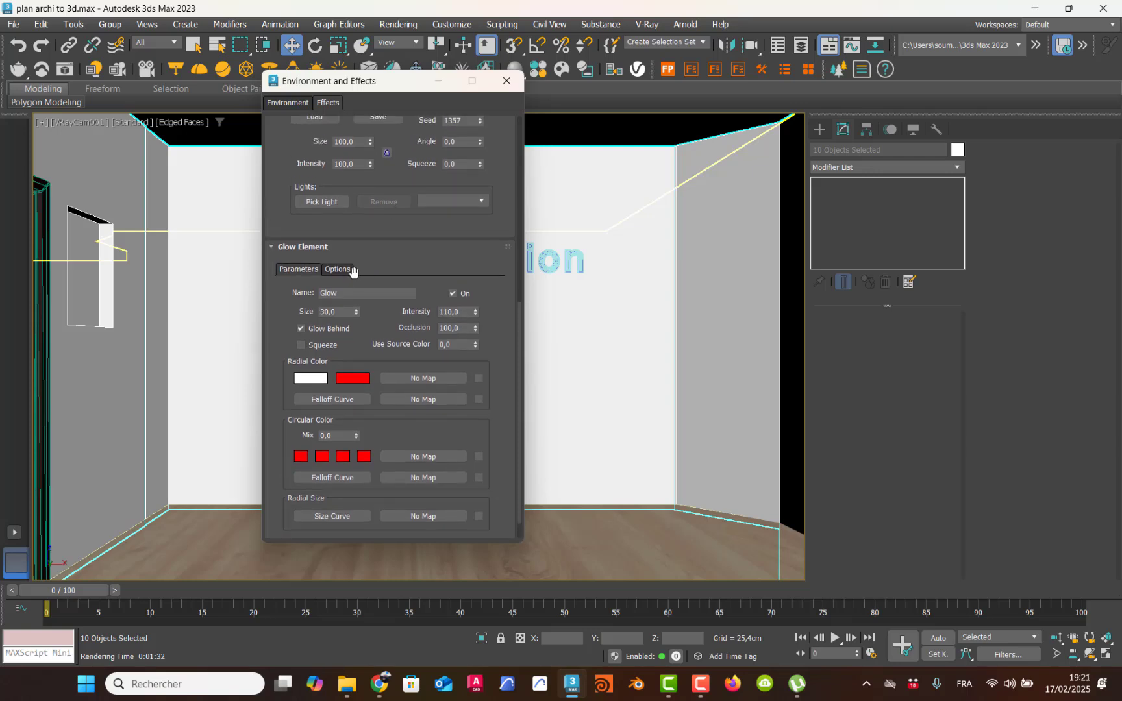
click(337, 269)
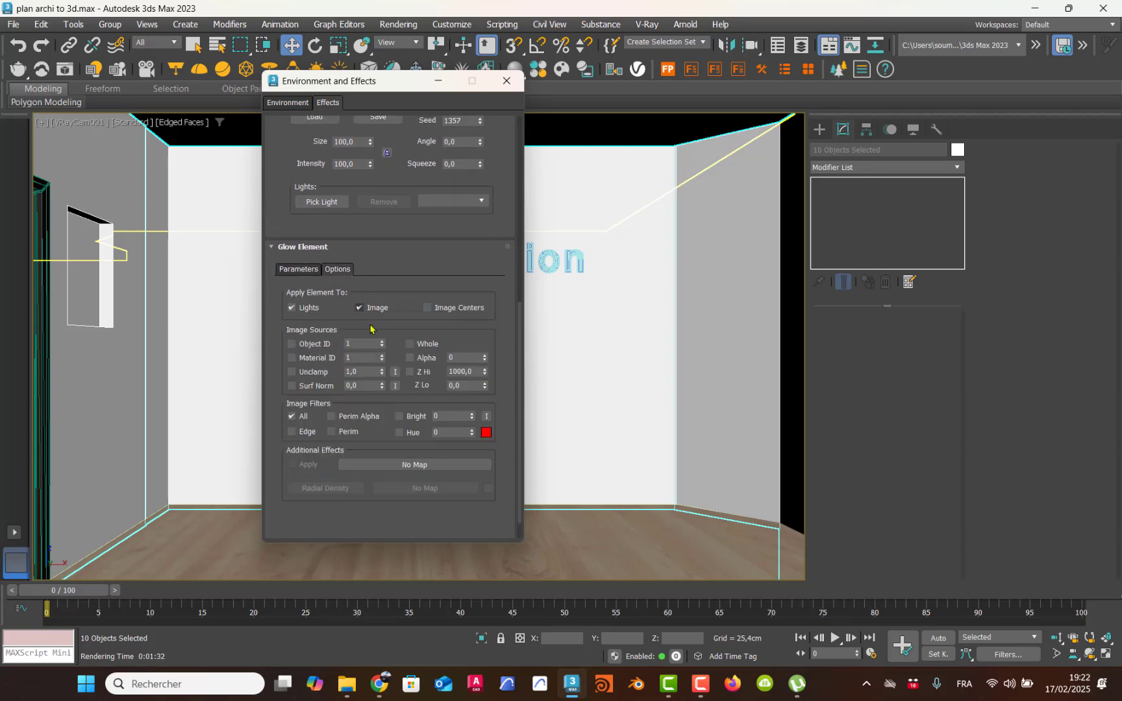
click(290, 344)
drag(365, 347, 349, 344)
Step: Set the Lens Effects global size to 150 and close the environment and effects settings
drag(406, 263, 401, 488)
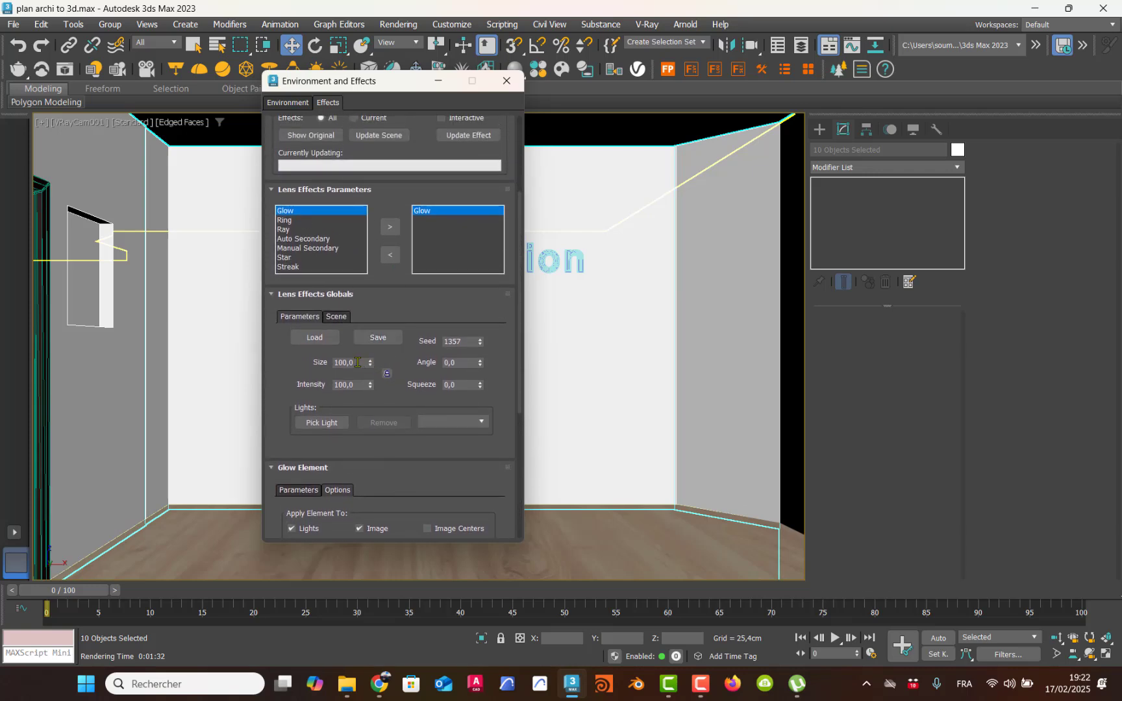
drag(365, 363, 280, 355)
text(150)
click(334, 317)
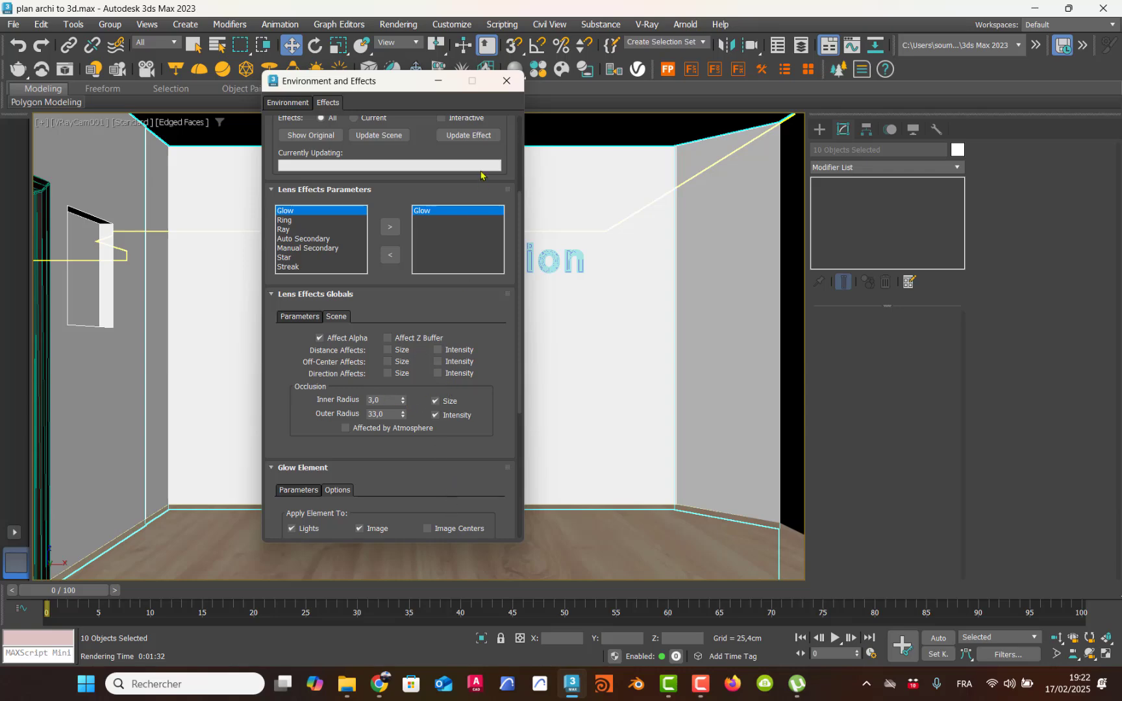
click(512, 87)
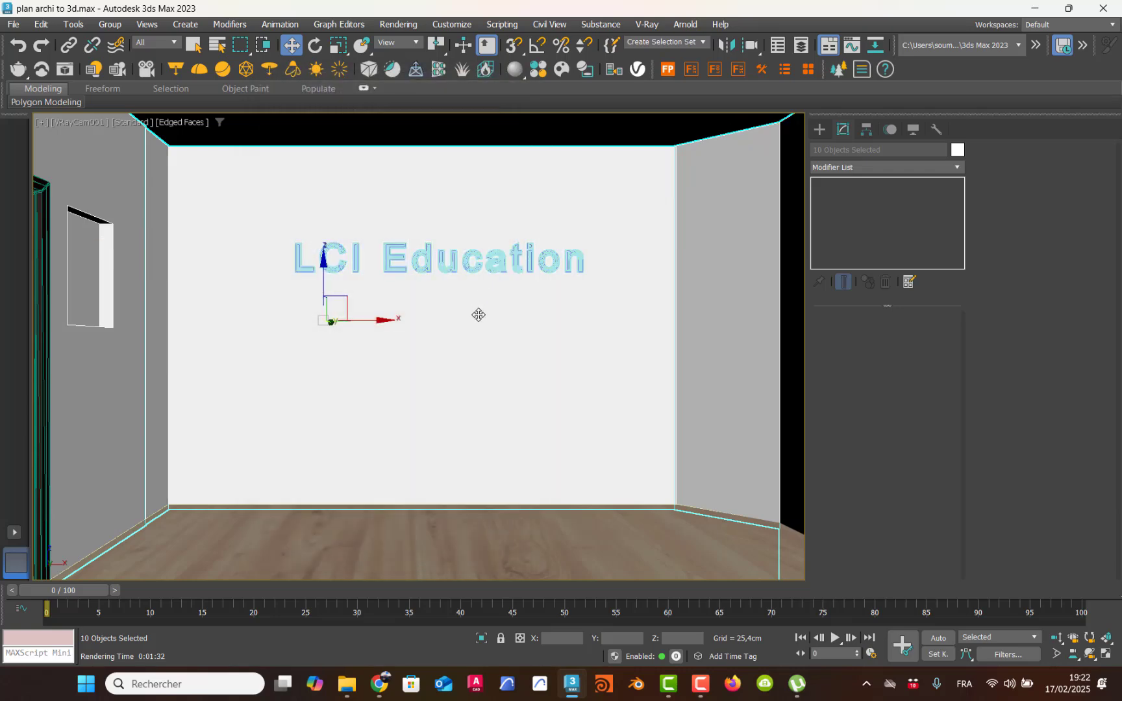
Step: Render the camera view of the text wall again with the glow effect settings applied
key(shift+q)
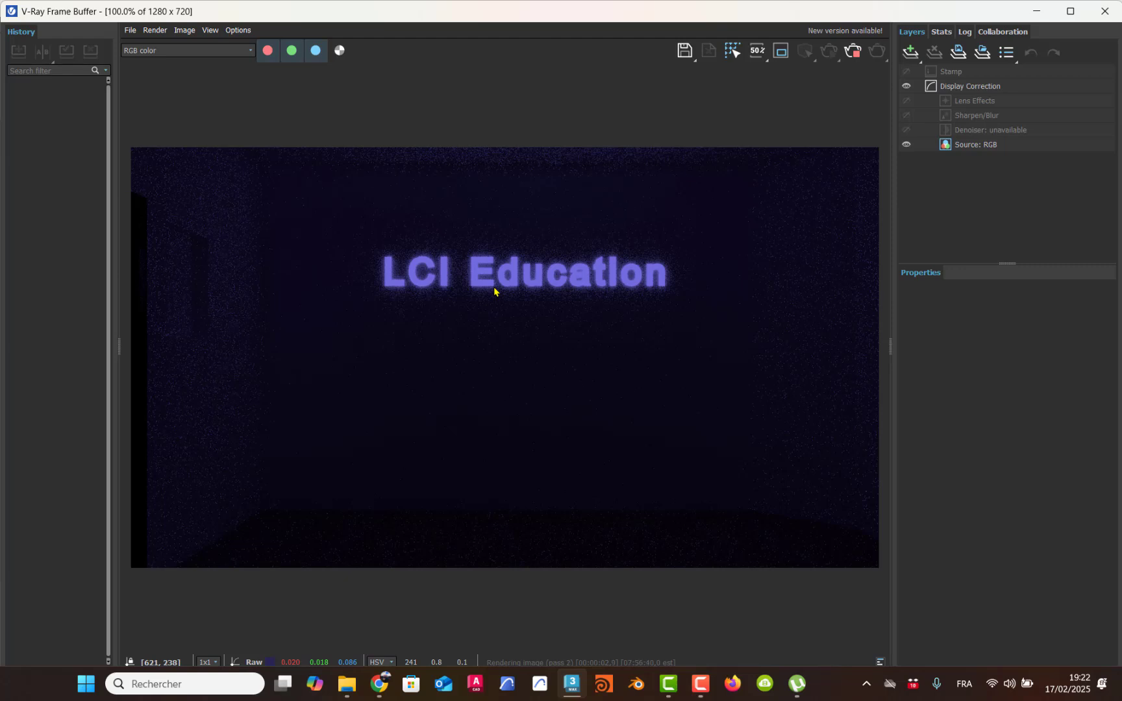
mouse_move(795, 685)
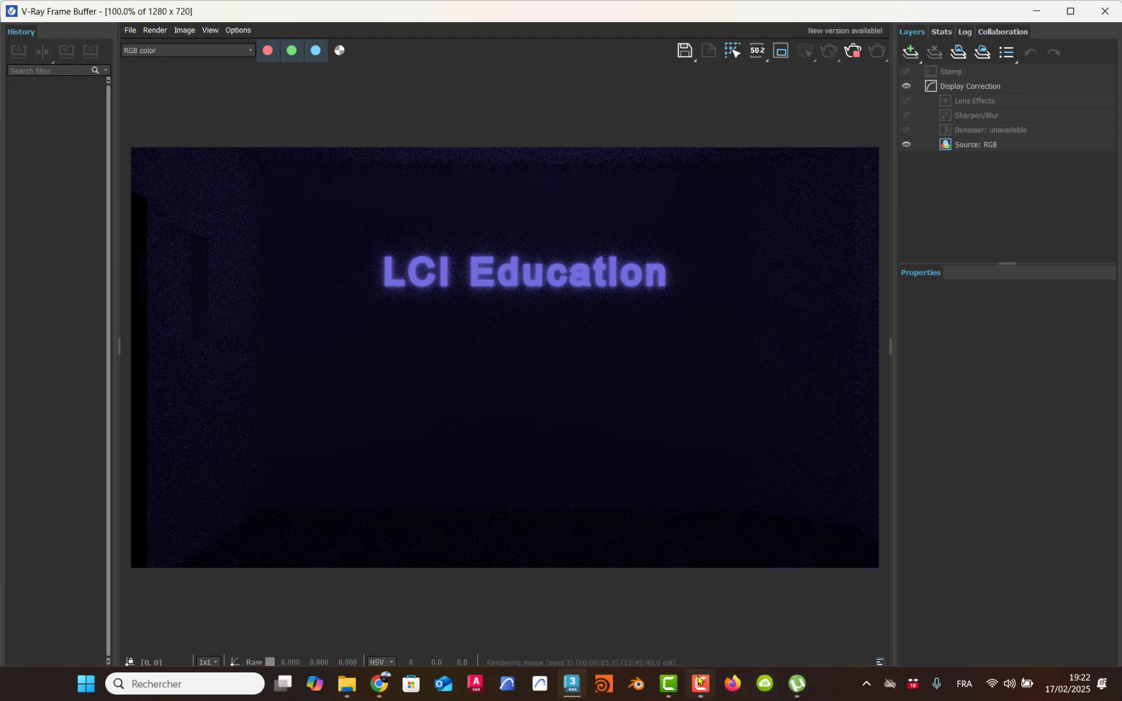
click(668, 683)
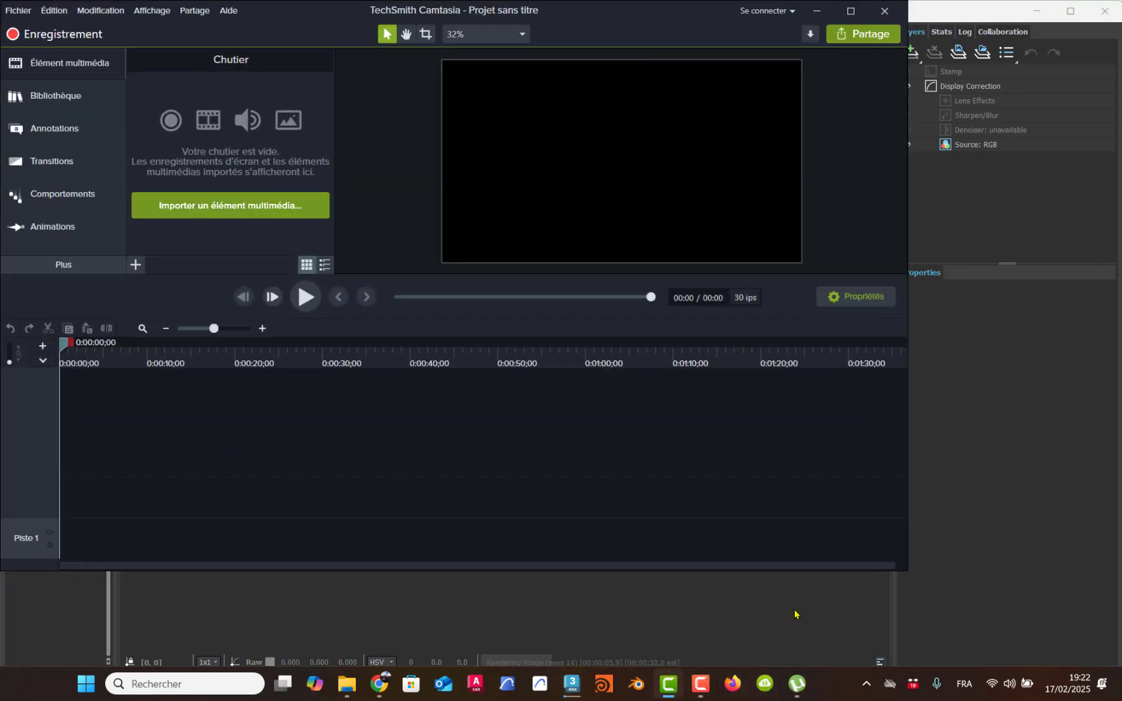
click(667, 685)
click(700, 684)
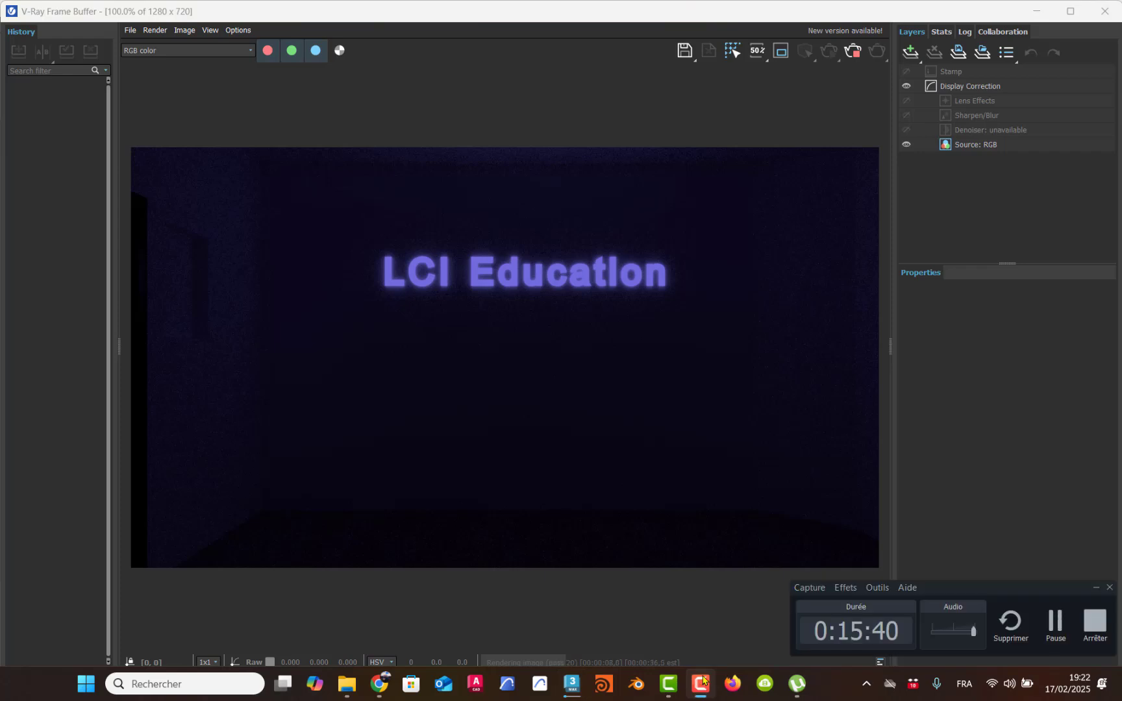
click(1056, 625)
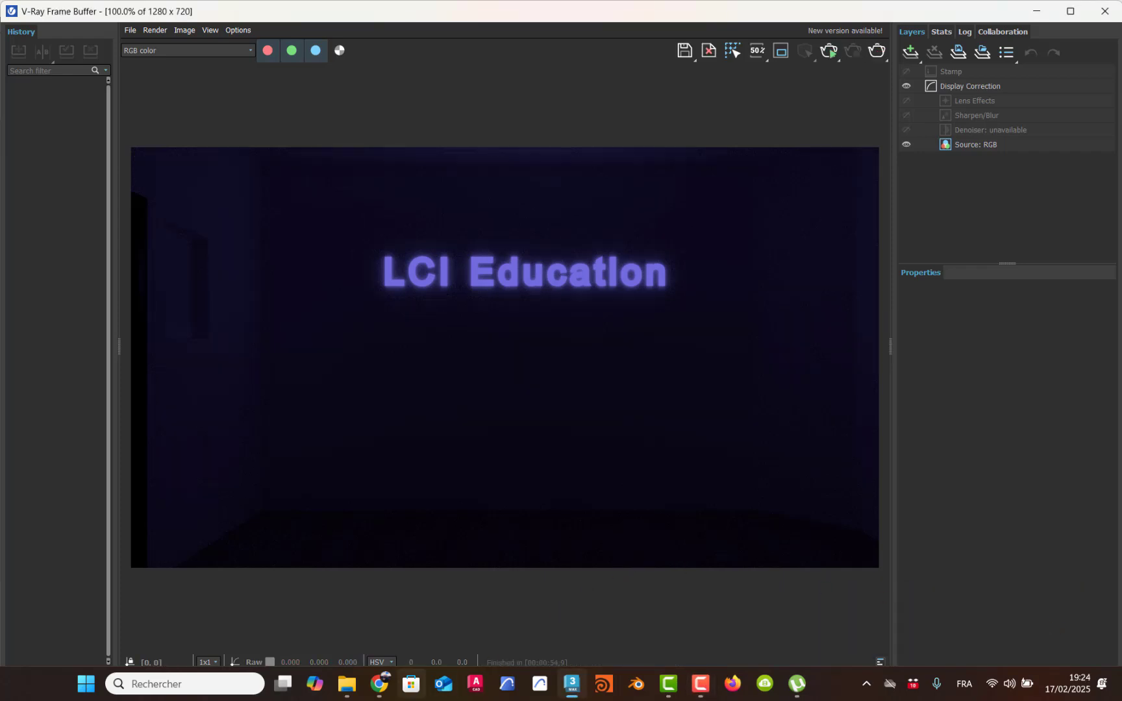
Step: Switch to Chrome and search Google for "3d blur" in a new tab
click(379, 683)
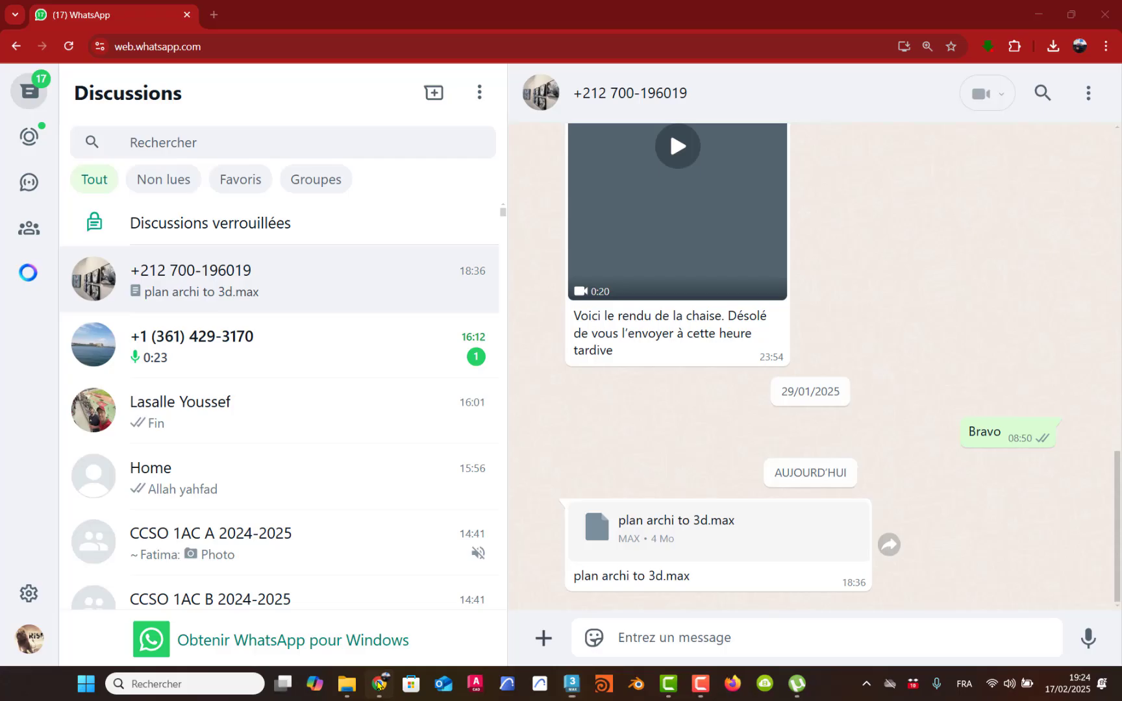
click(214, 14)
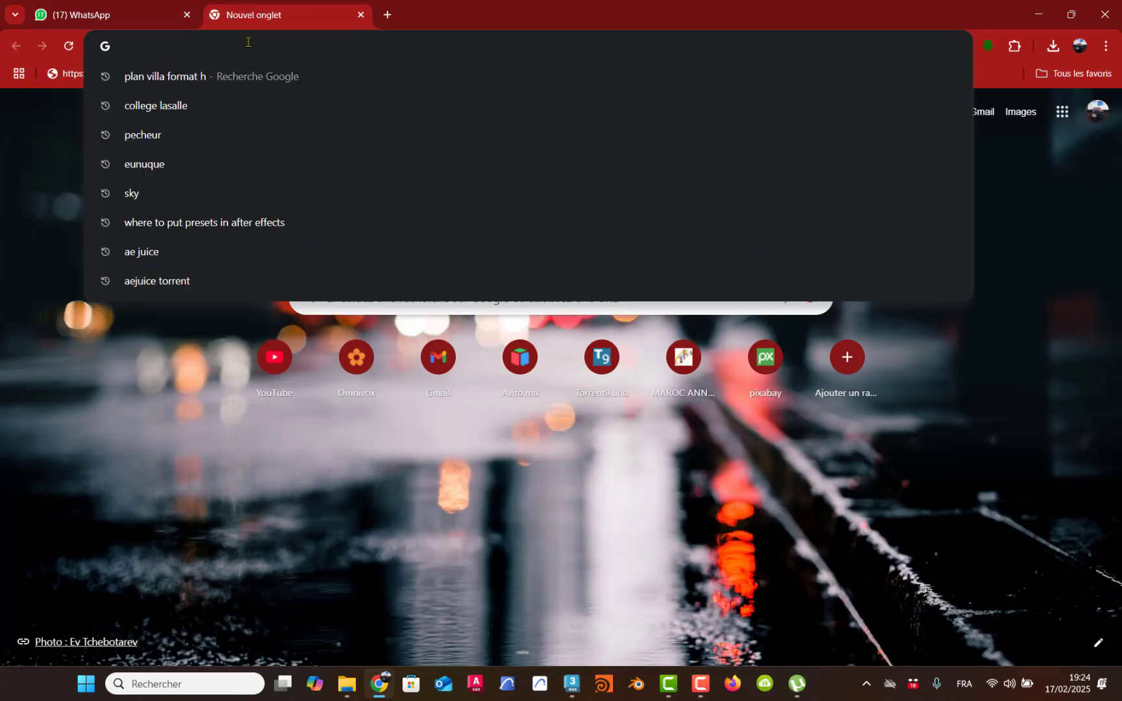
text(3d blur)
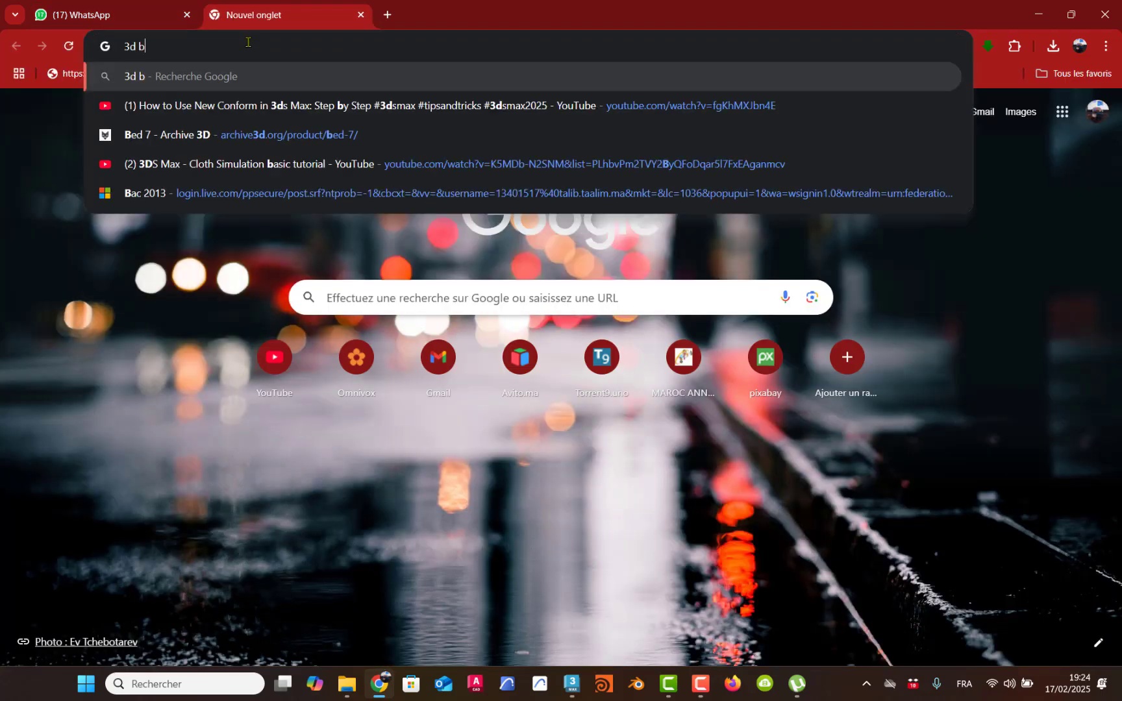
key(Return)
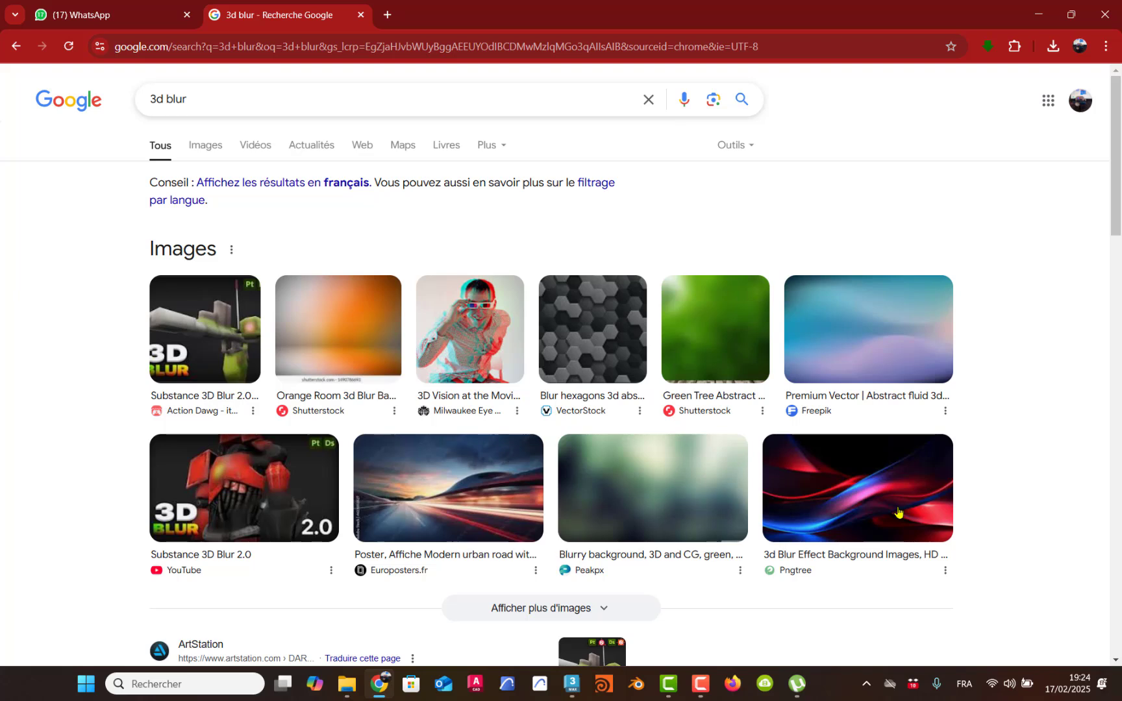
Step: Switch back to 3ds Max, close the rendered image and show the Top view full size around the text room
click(572, 684)
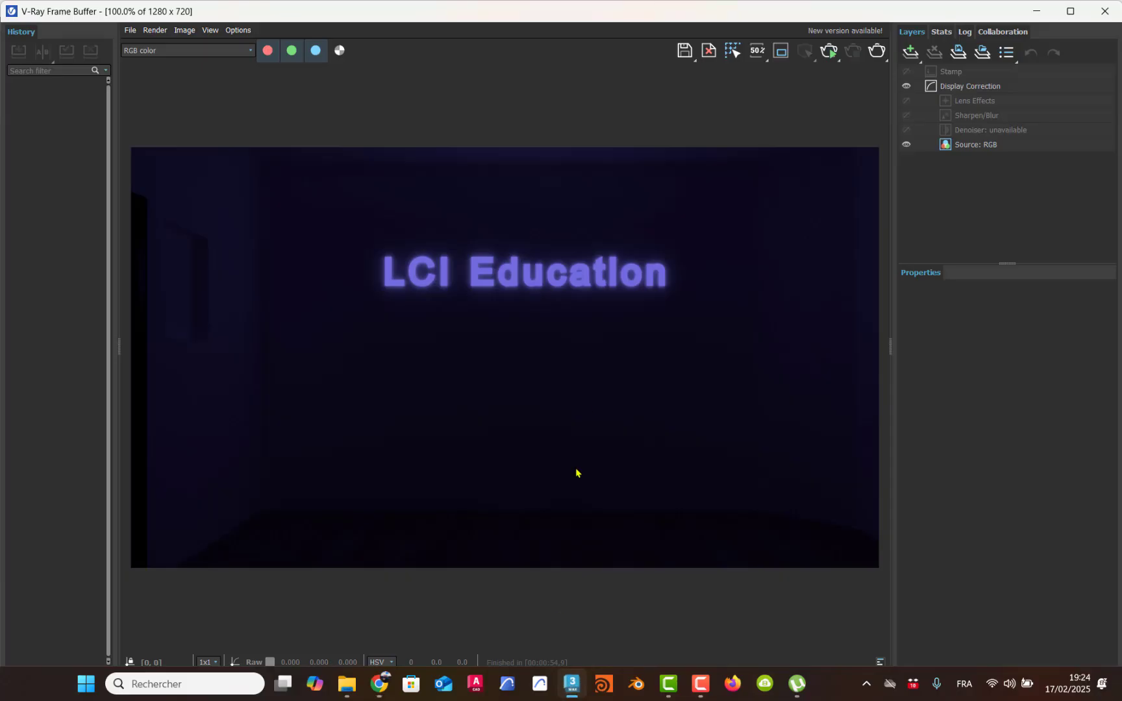
click(1104, 11)
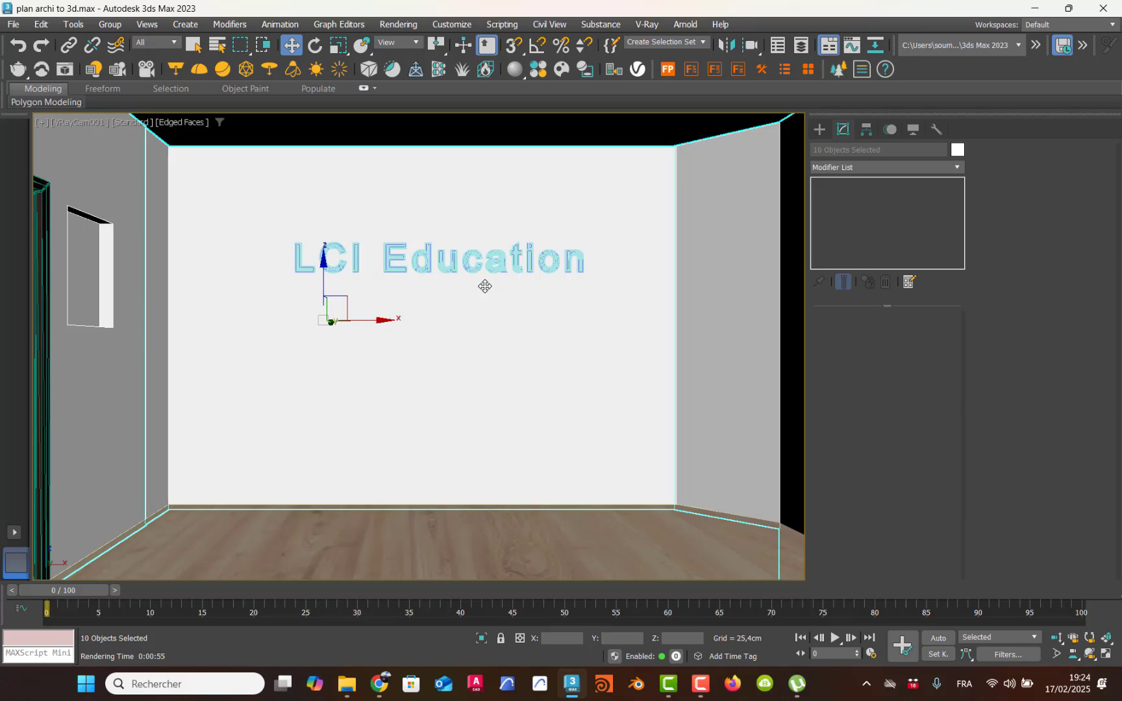
key(alt+w)
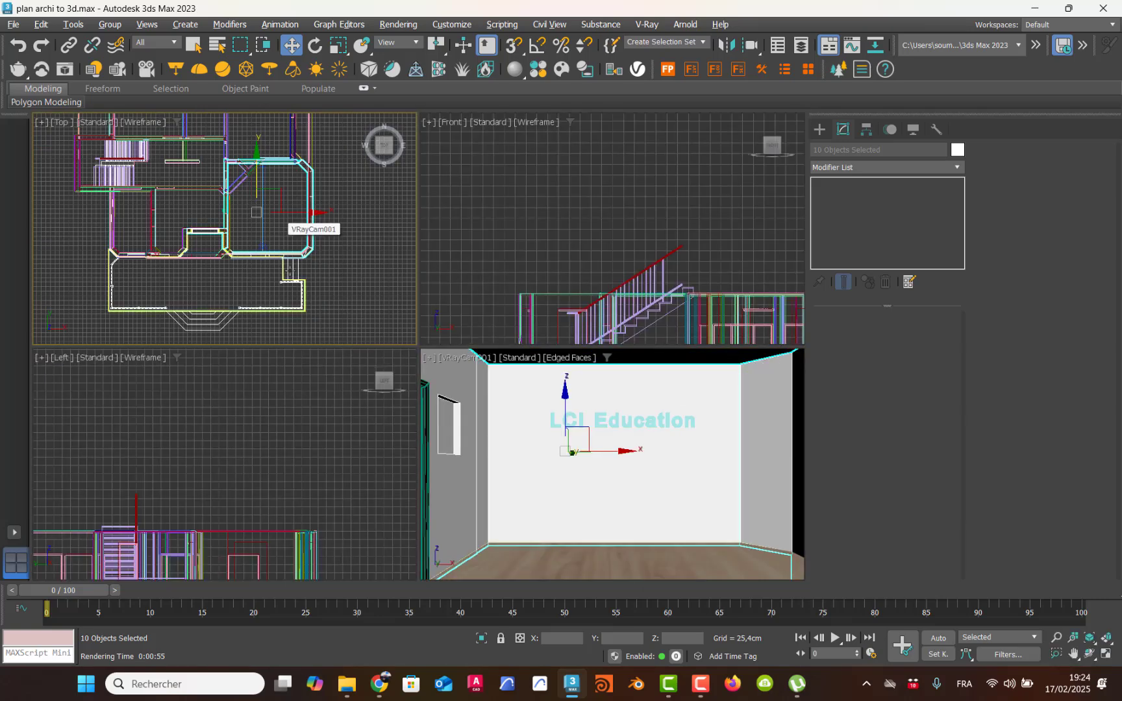
middle_drag(283, 270, 265, 256)
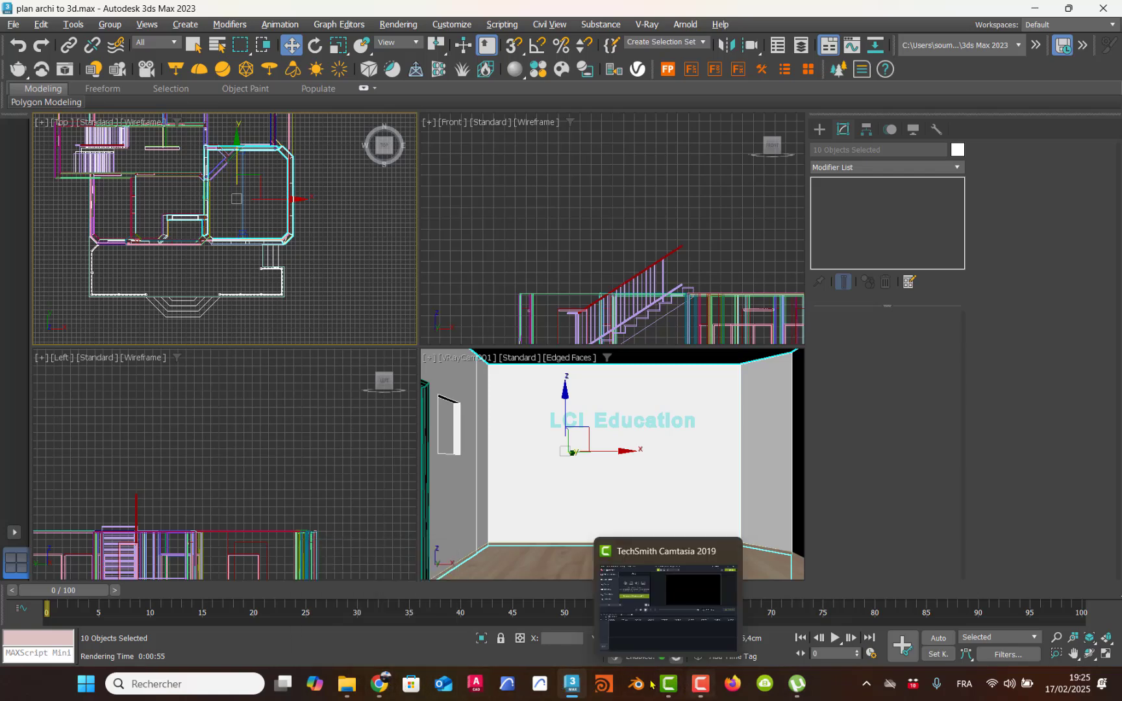
click(700, 684)
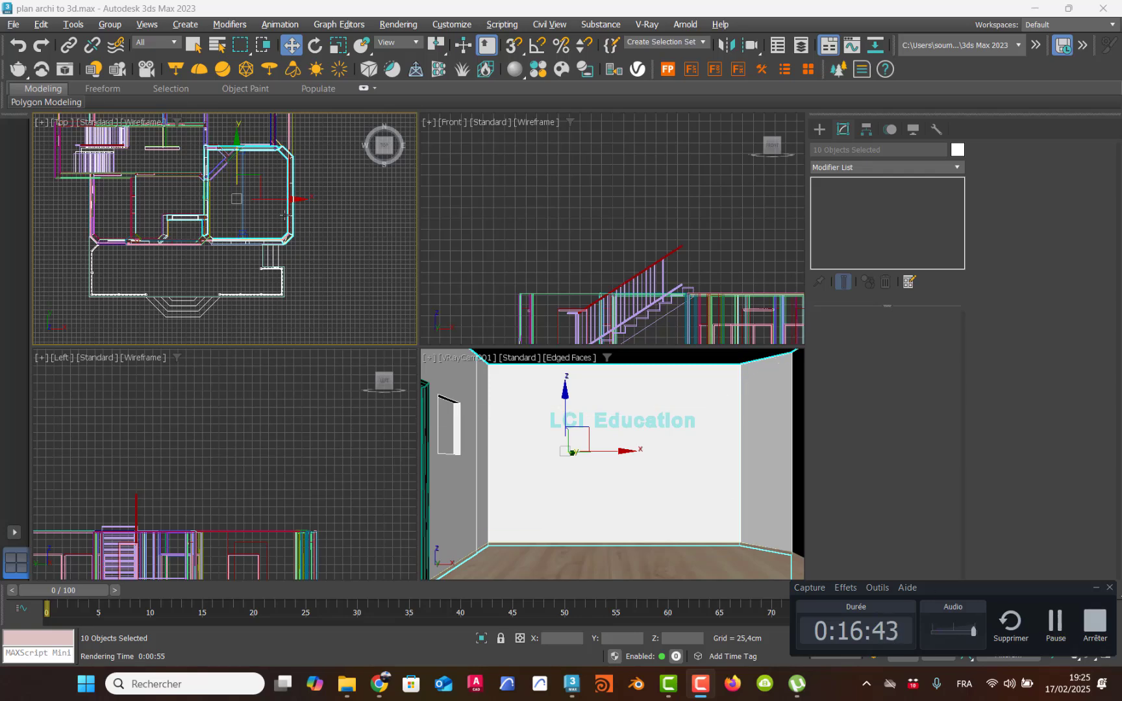
middle_drag(290, 232, 302, 232)
key(alt+w)
middle_drag(527, 366, 502, 369)
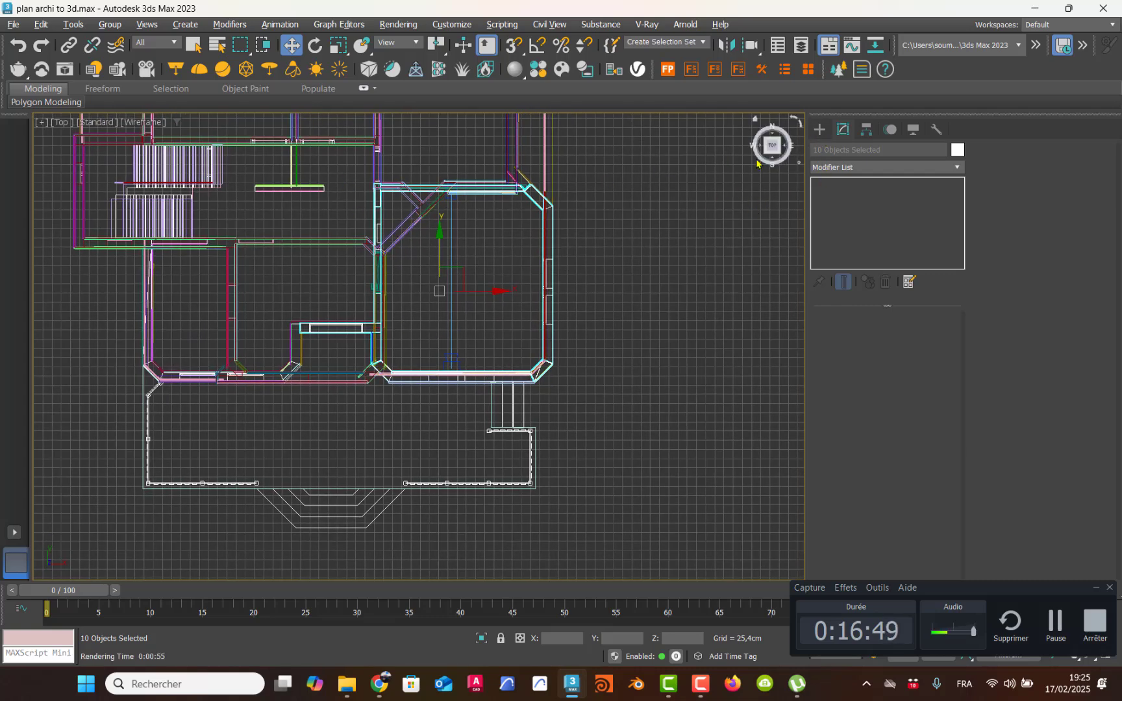
middle_drag(466, 293, 398, 286)
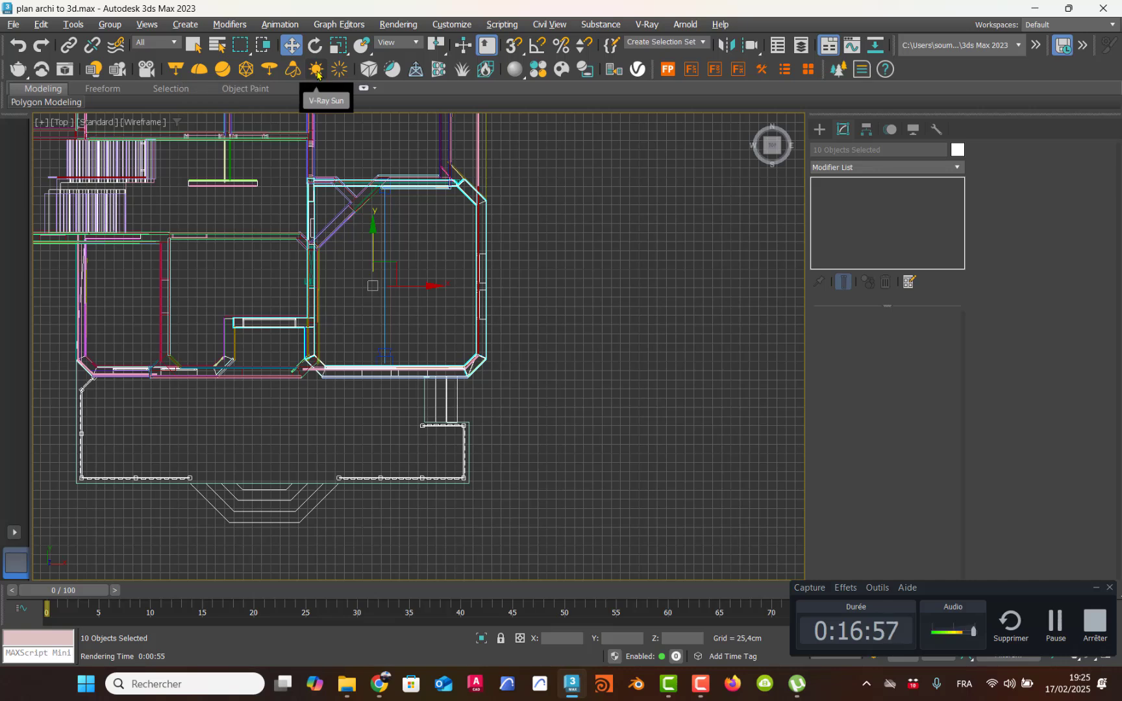
Step: Create a VRaySun in the Top view from outside the house's lower-right corner aimed into the text room, adding the VRaySky environment map
click(821, 129)
click(853, 150)
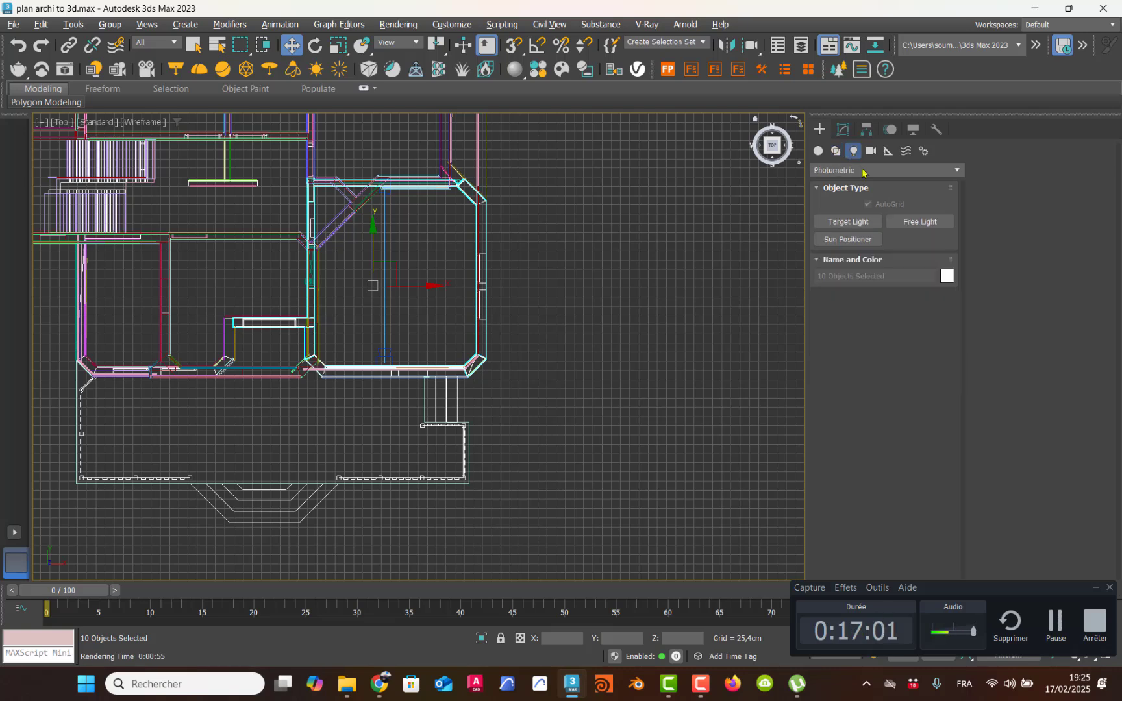
click(872, 169)
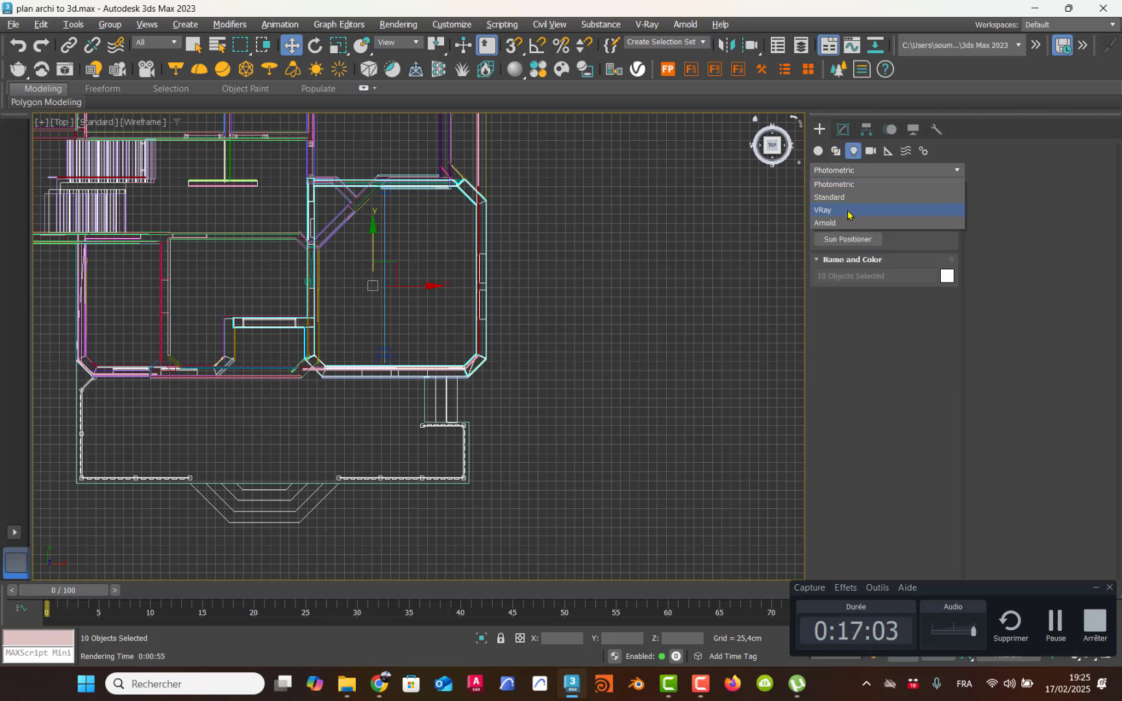
click(856, 212)
click(904, 239)
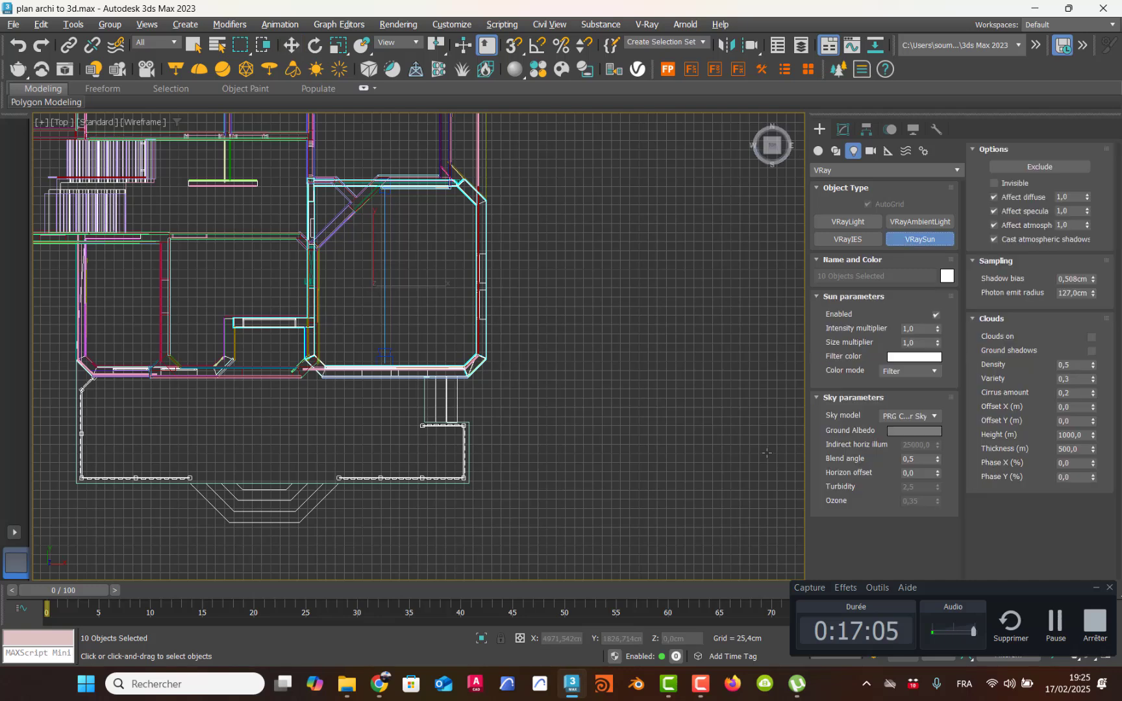
drag(732, 482, 372, 264)
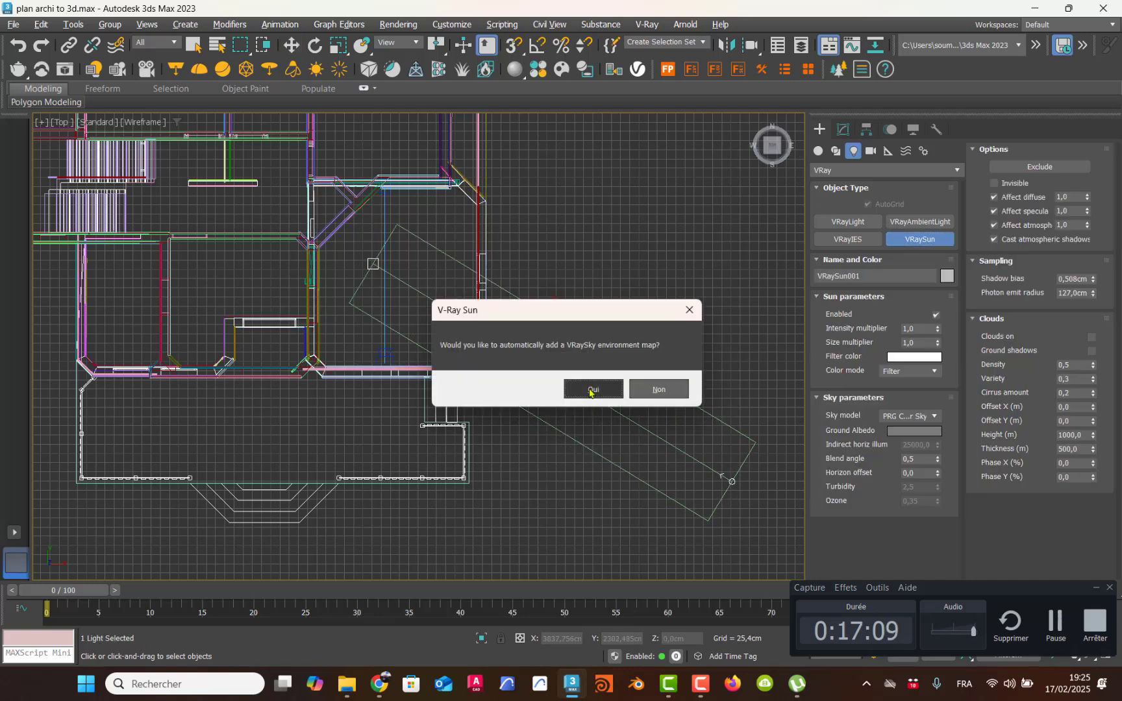
click(589, 390)
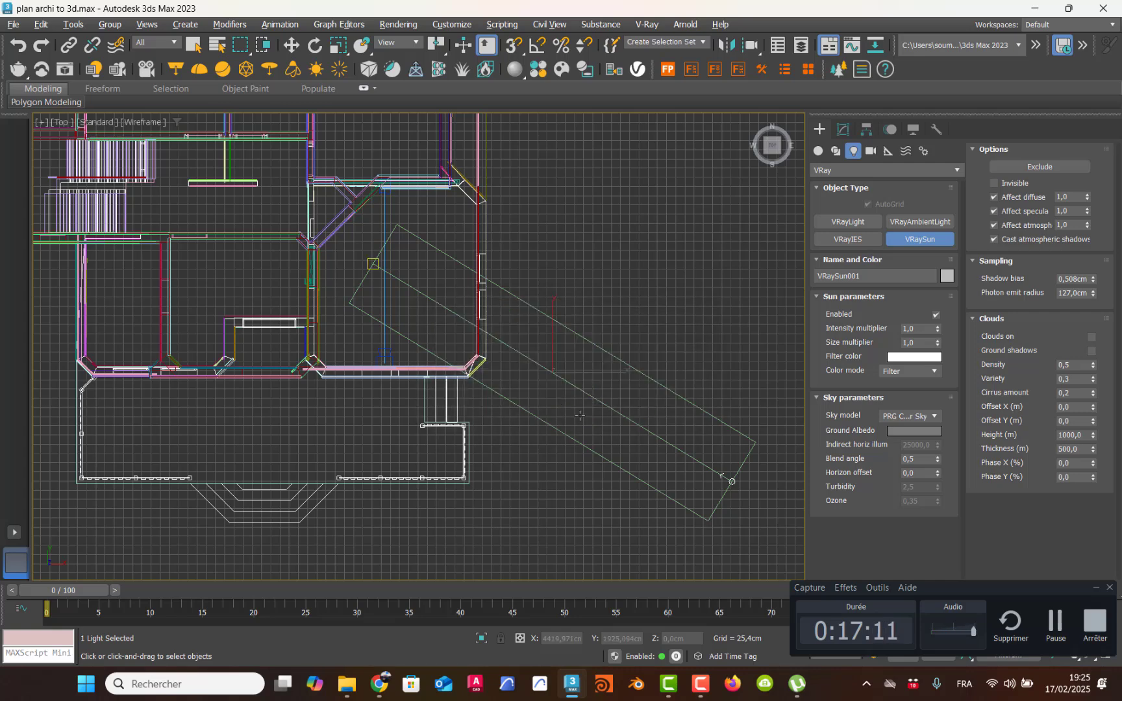
Step: Raise the sun high above the house in the Left view, leaving its target at ground level
key(alt+w)
right_click(308, 465)
key(alt+w)
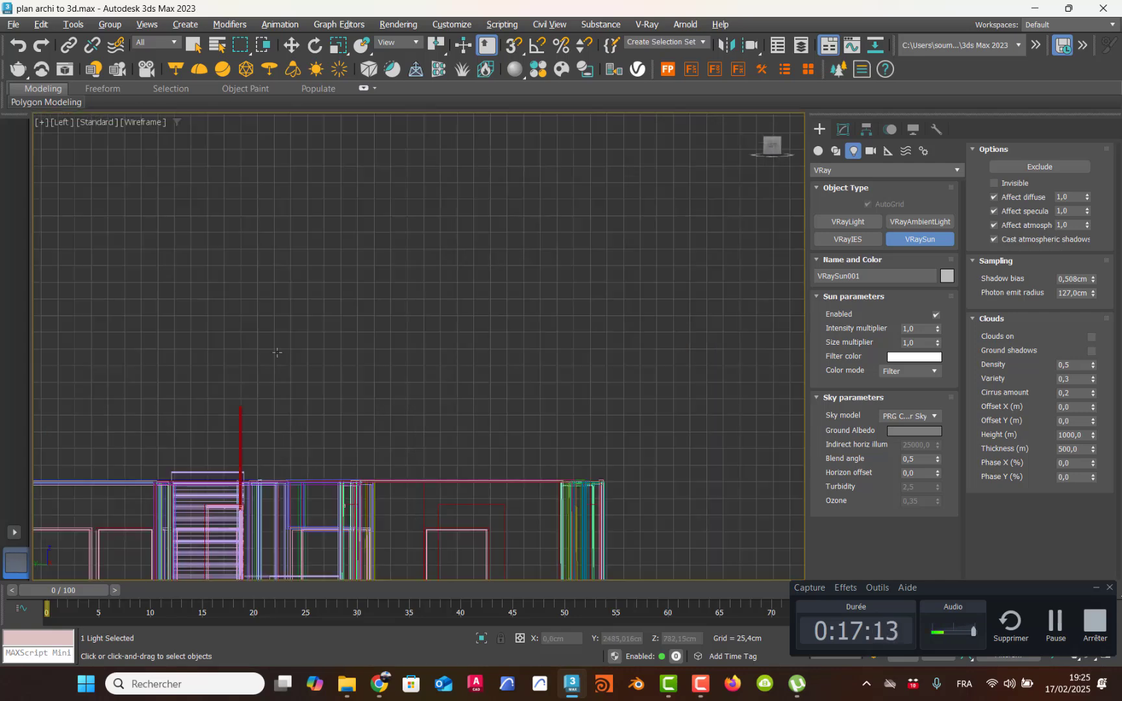
scroll(277, 353, down, 5)
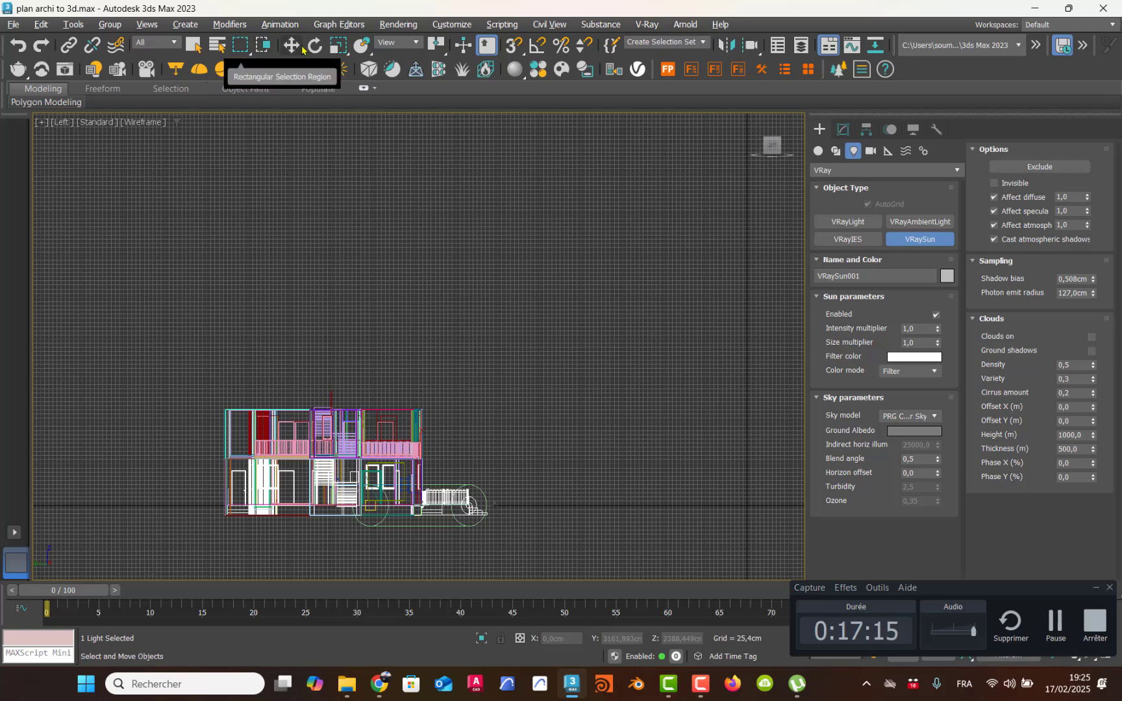
click(300, 48)
drag(467, 458, 466, 123)
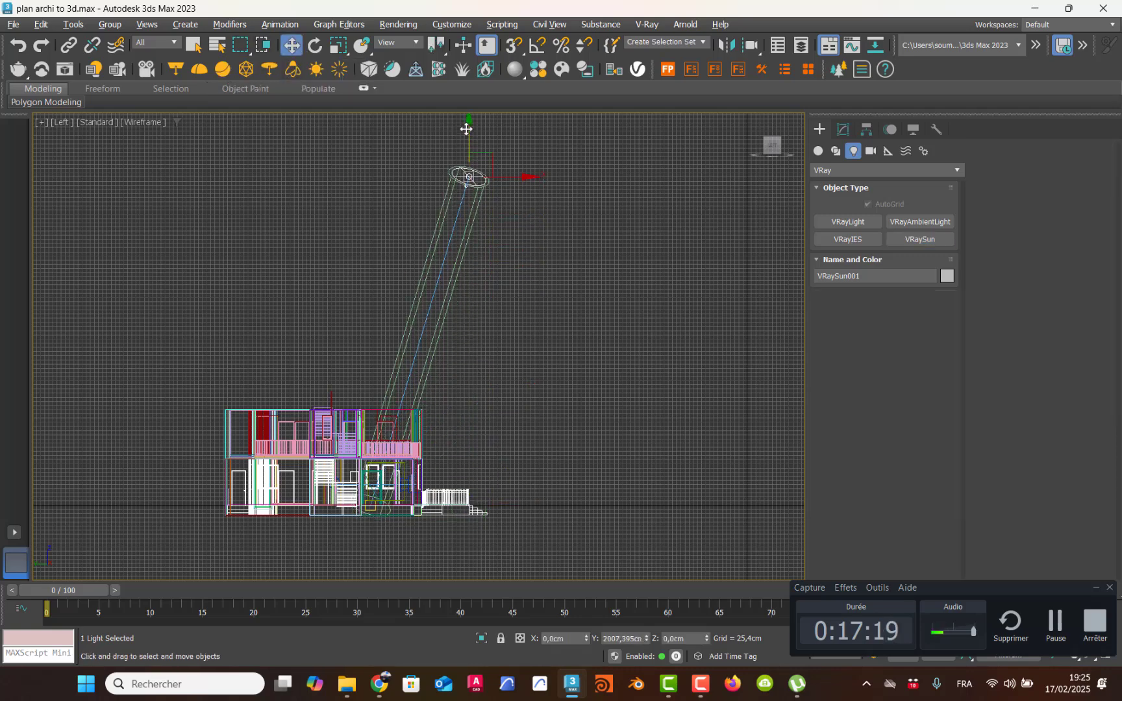
Step: Start a test render of the camera view with the sunlight, then close the frame buffer and cancel the render
key(alt+w)
right_click(532, 481)
key(alt+w)
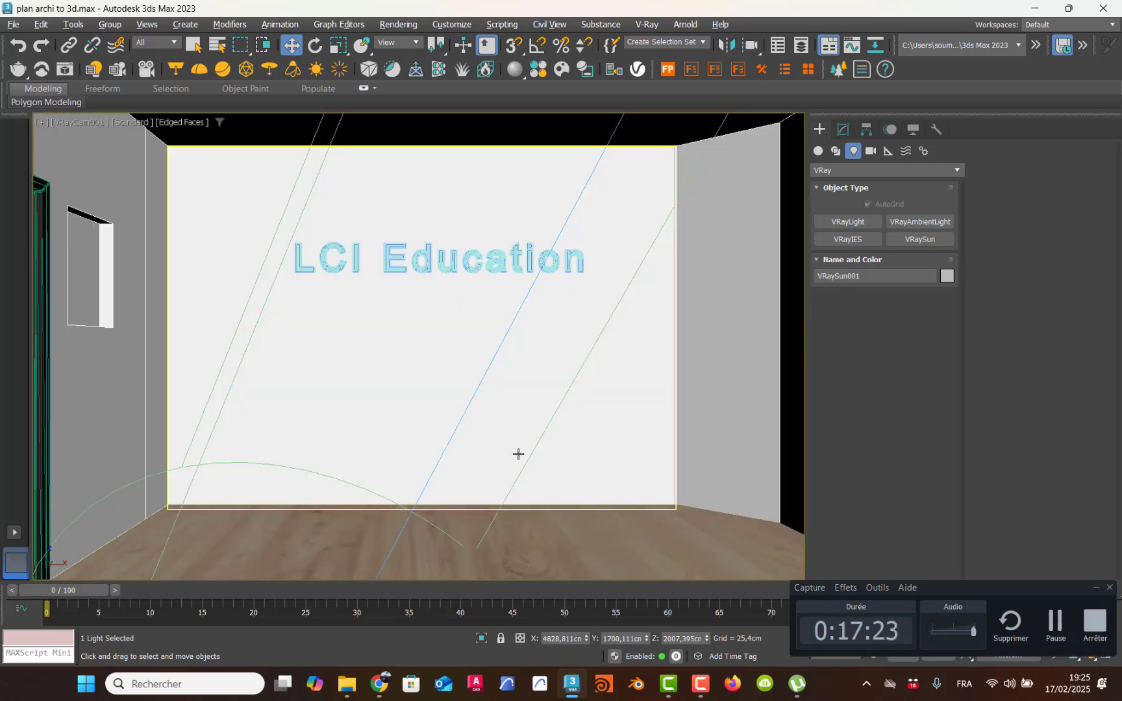
key(shift+q)
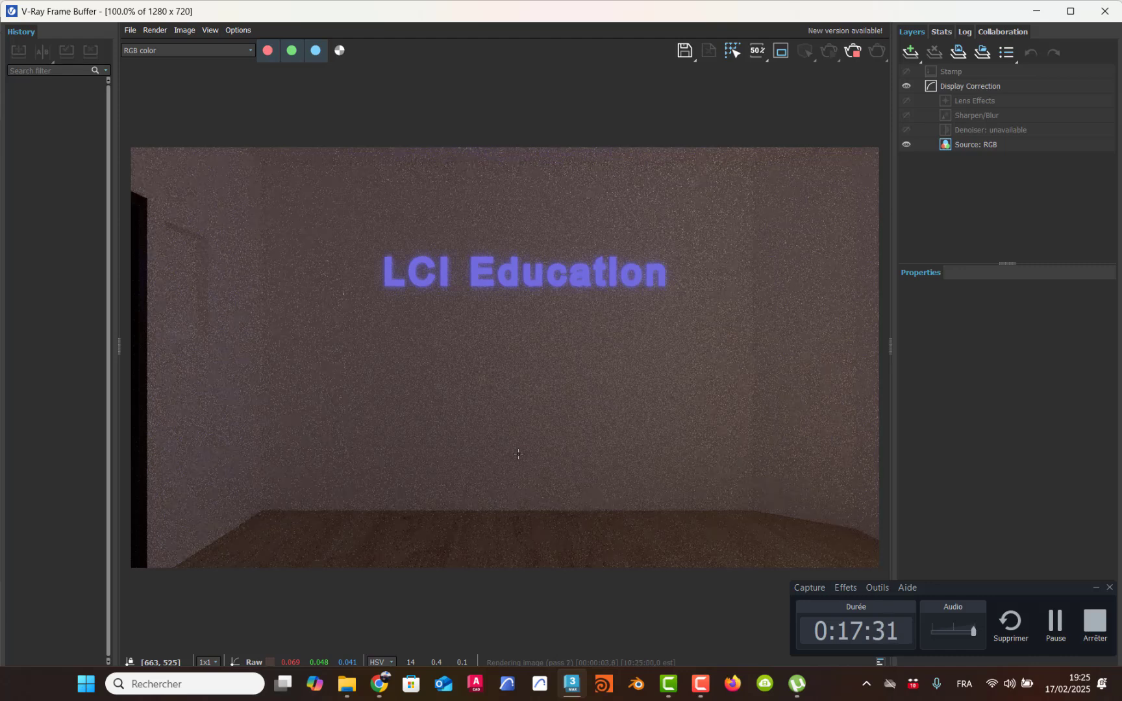
scroll(518, 454, down, 2)
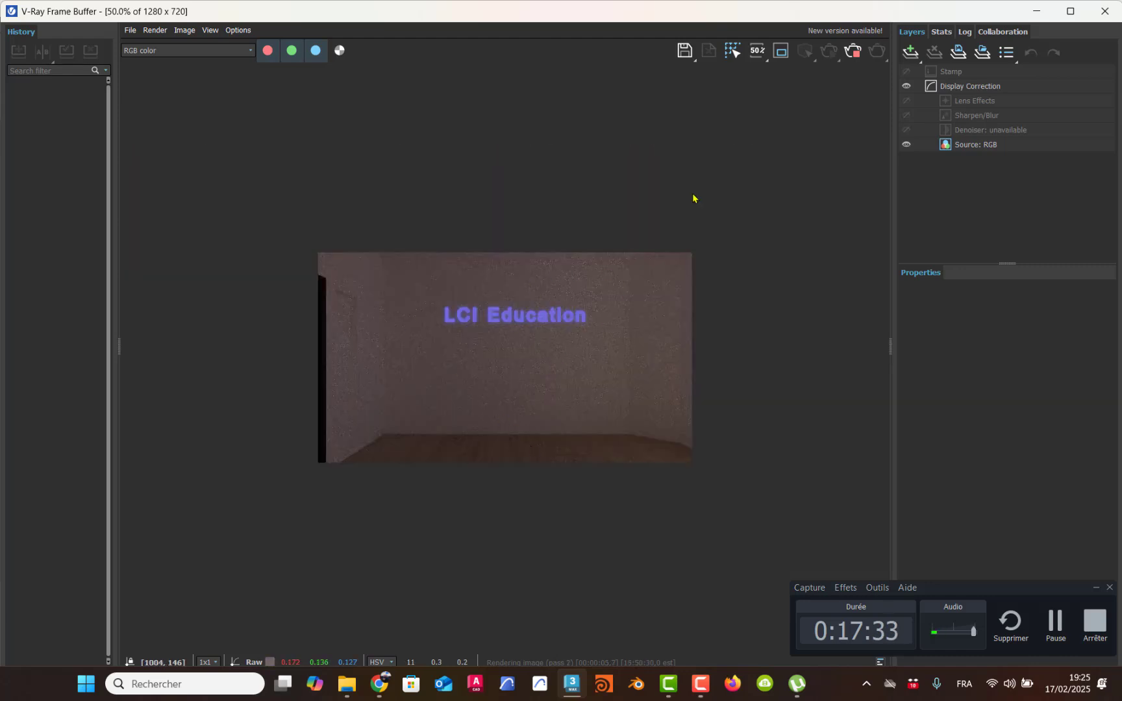
click(1104, 11)
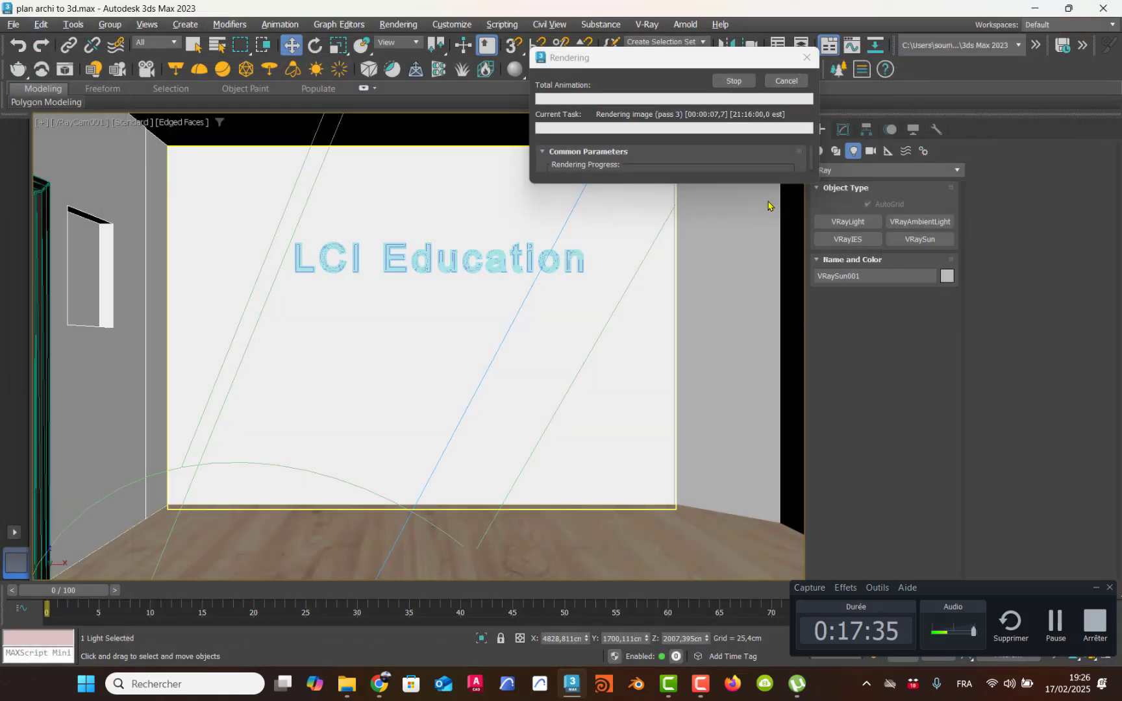
click(788, 82)
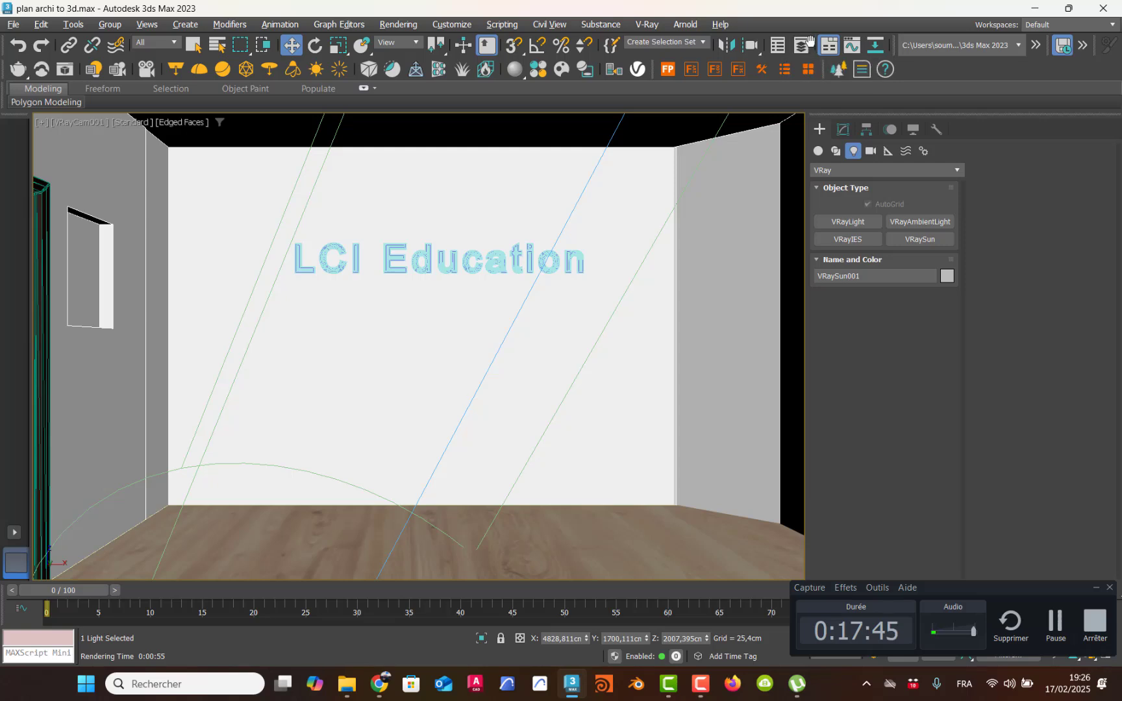
Step: Set the global illumination primary engine to Irradiance map in the render settings, keeping Light cache as the secondary engine
scroll(815, 47, down, 2)
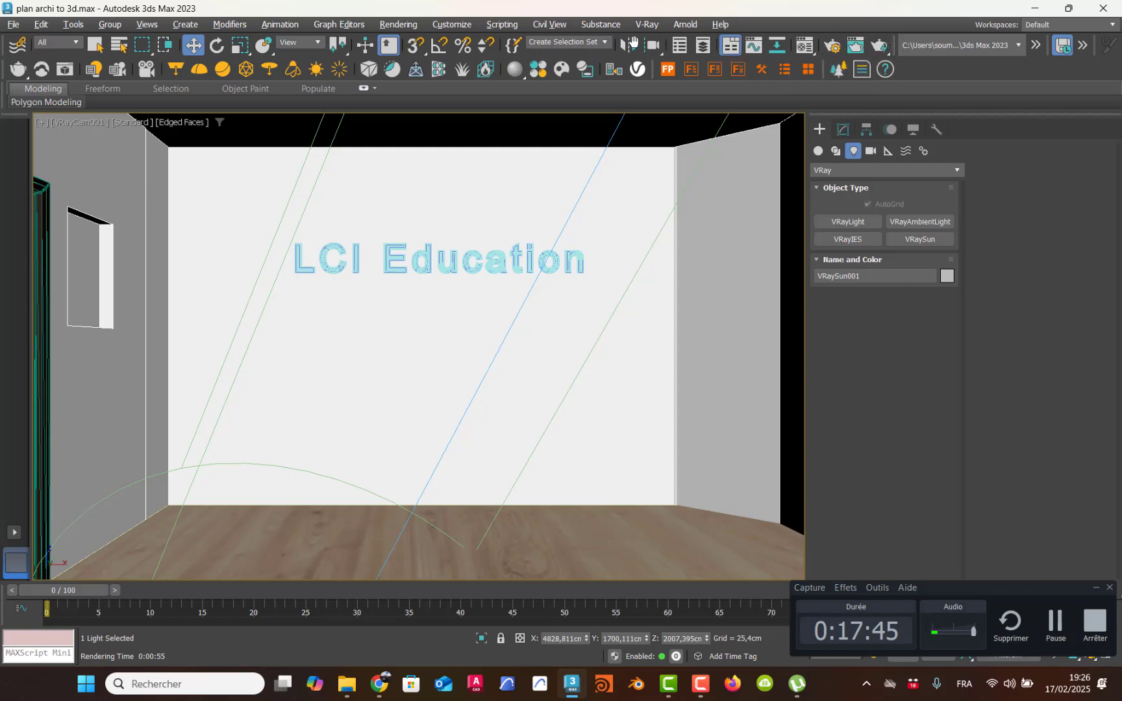
click(833, 47)
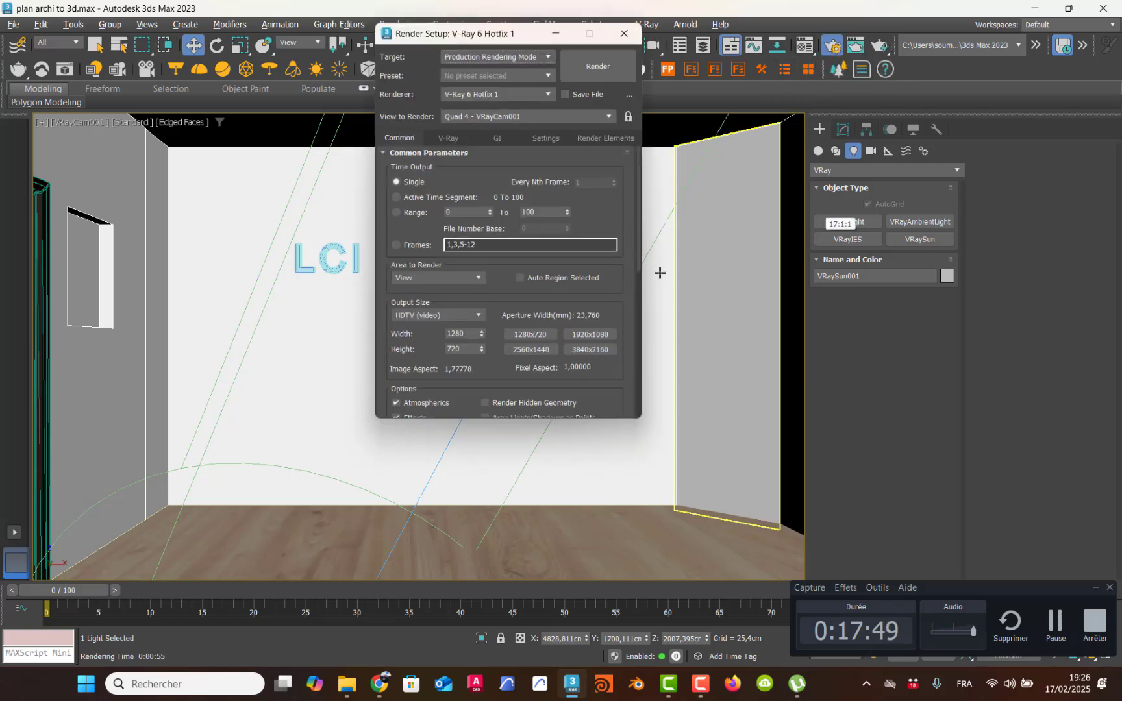
click(495, 140)
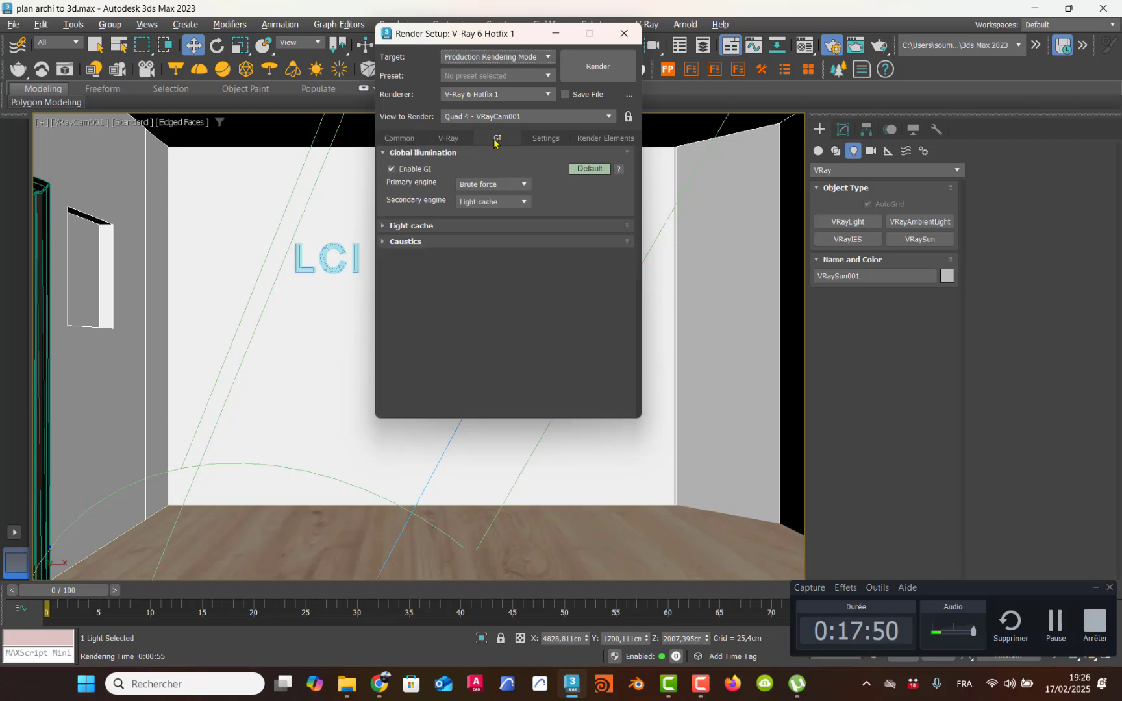
click(489, 185)
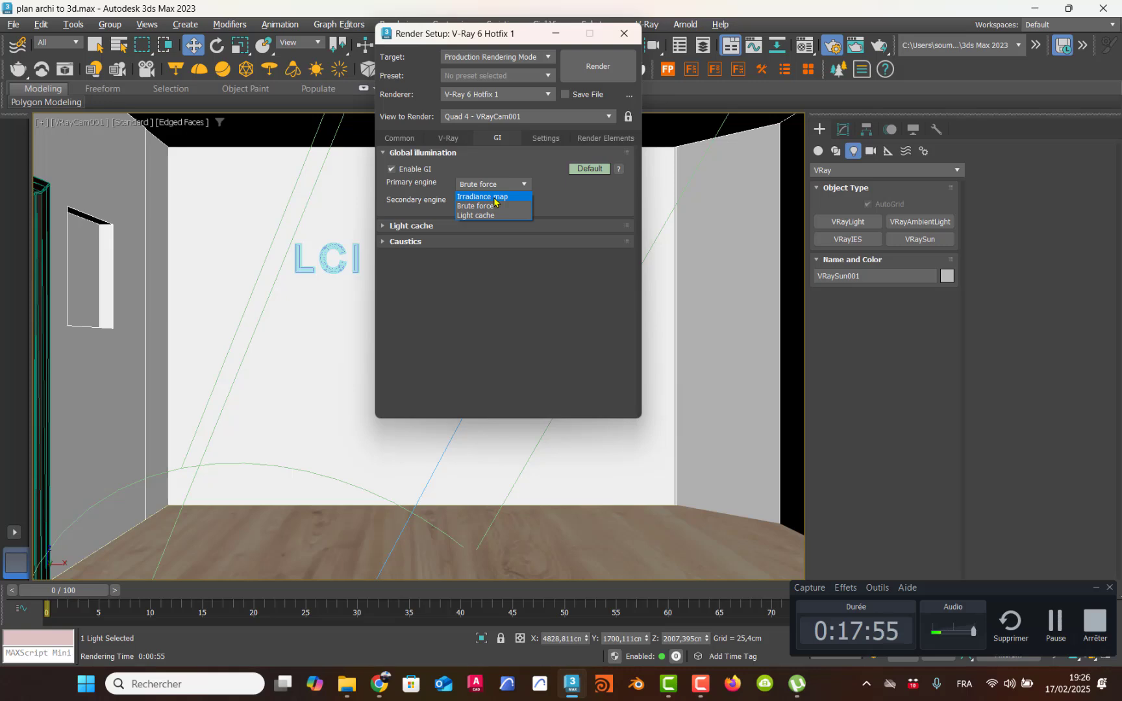
click(495, 198)
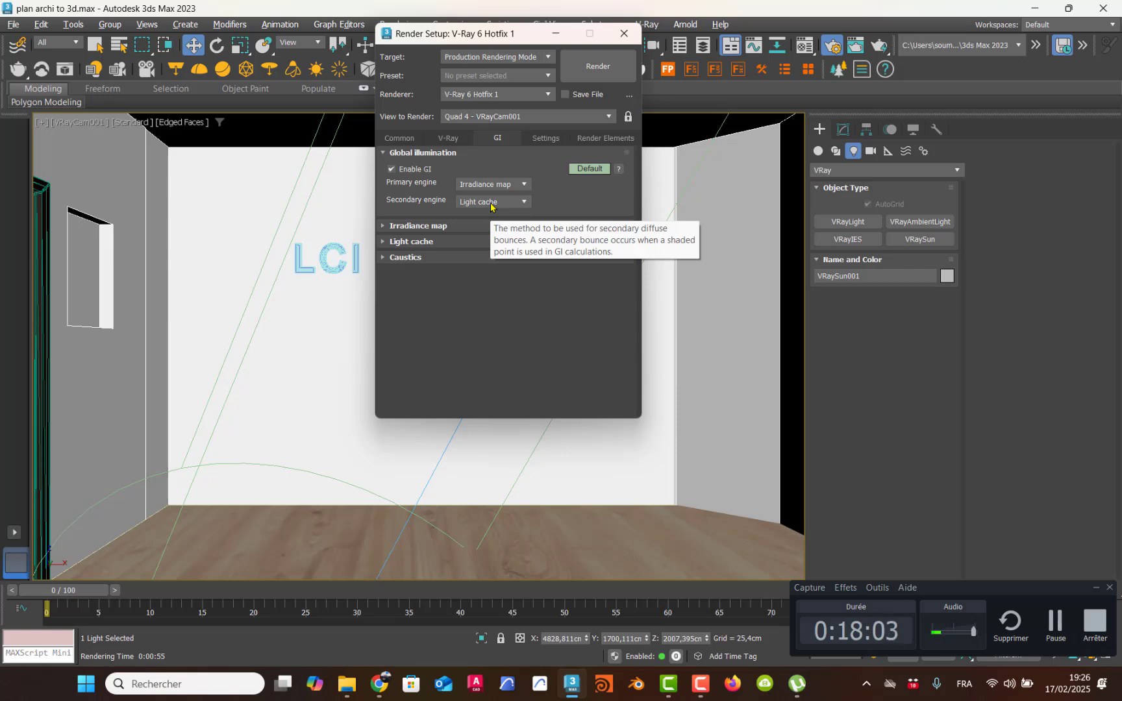
click(476, 185)
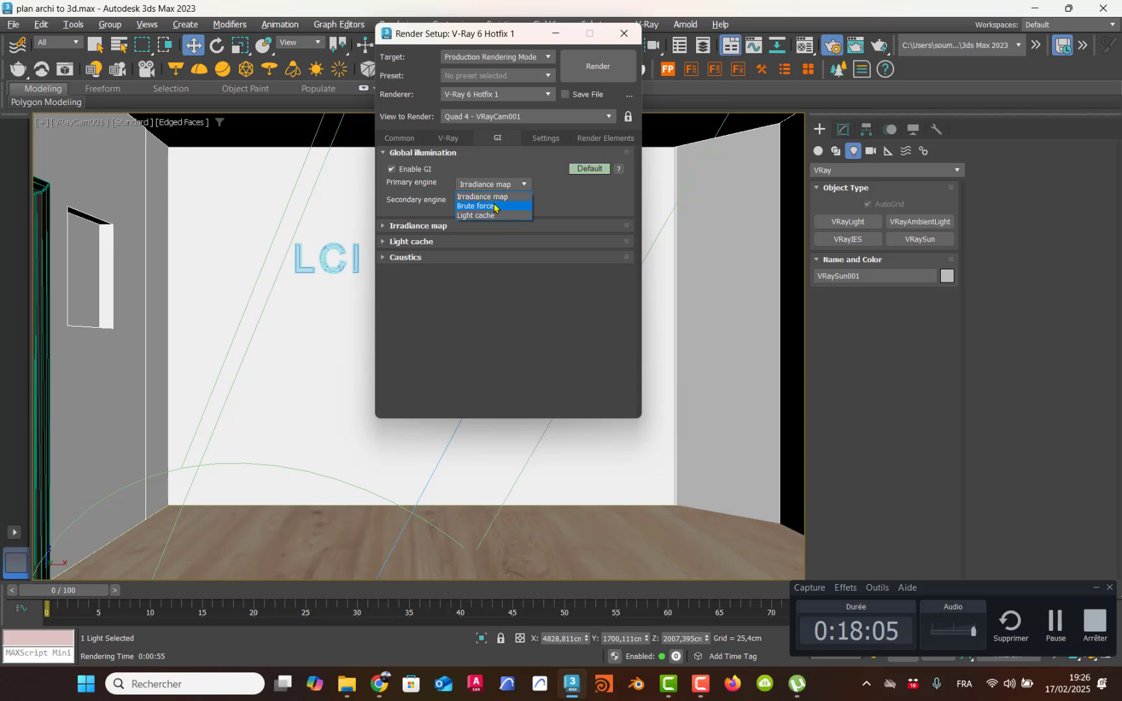
click(495, 207)
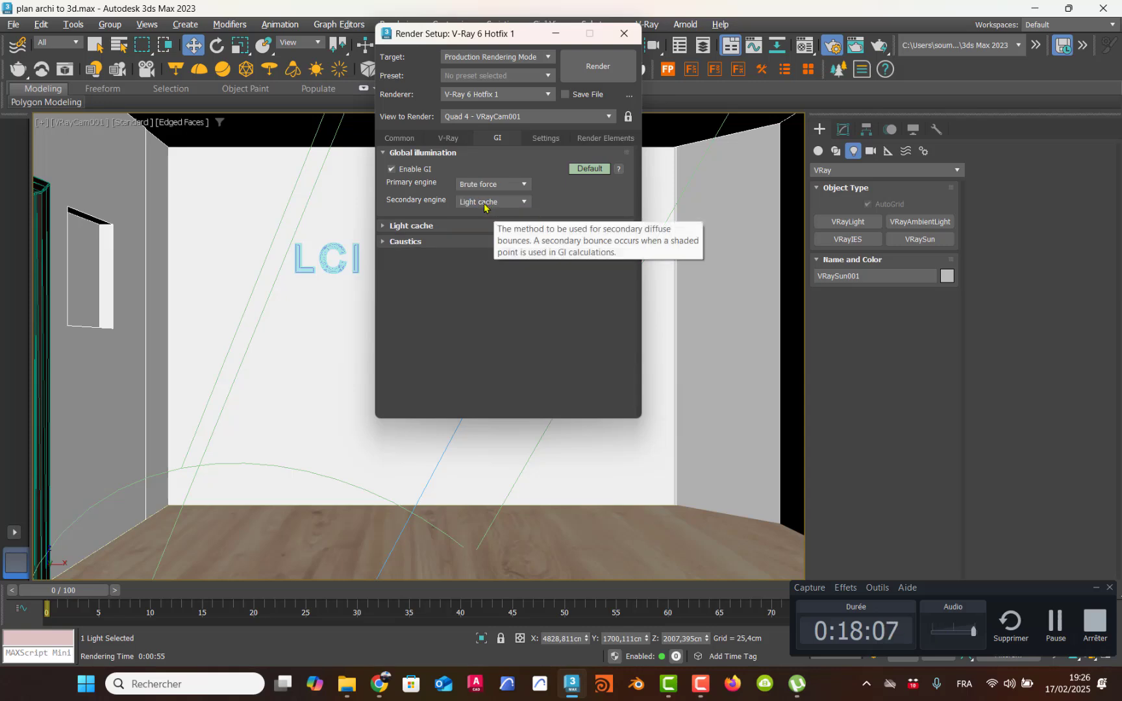
click(480, 185)
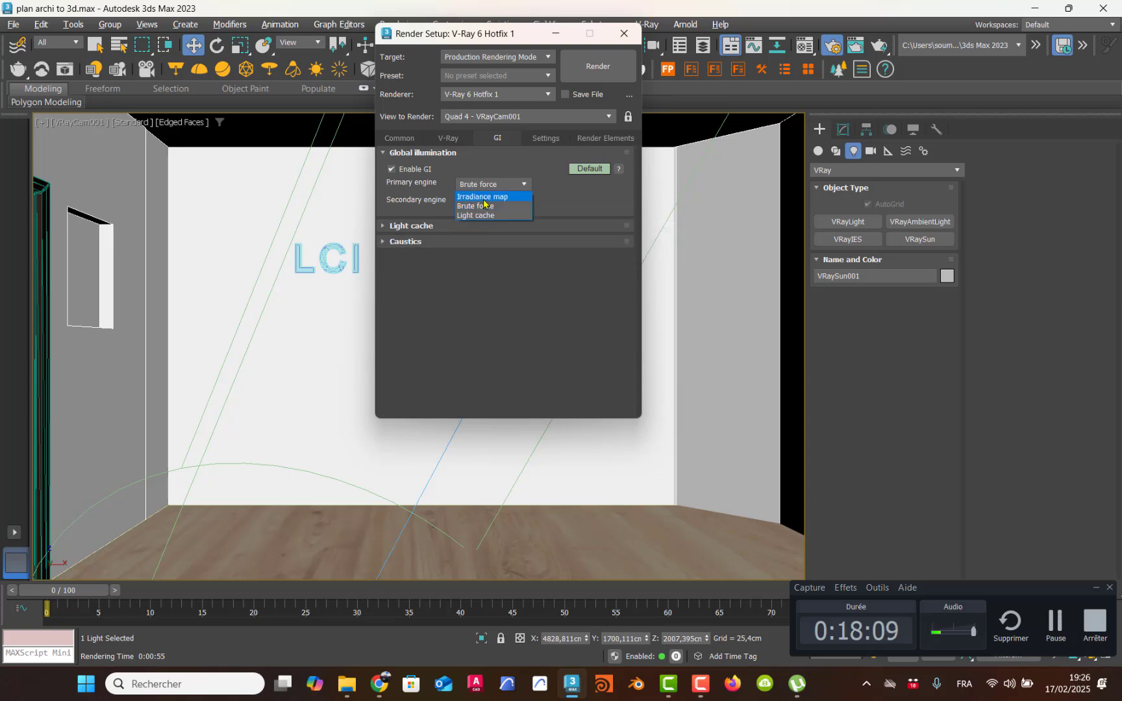
click(483, 197)
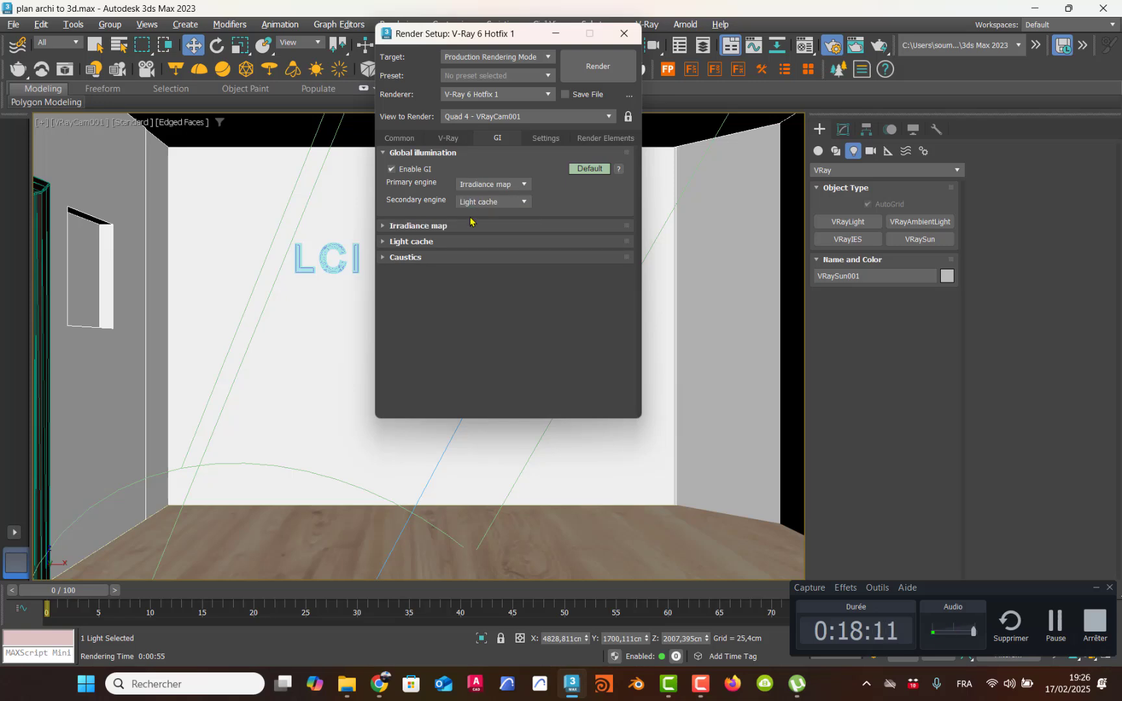
Step: Set the irradiance map preset to Very low and render the camera view of the text wall
click(450, 226)
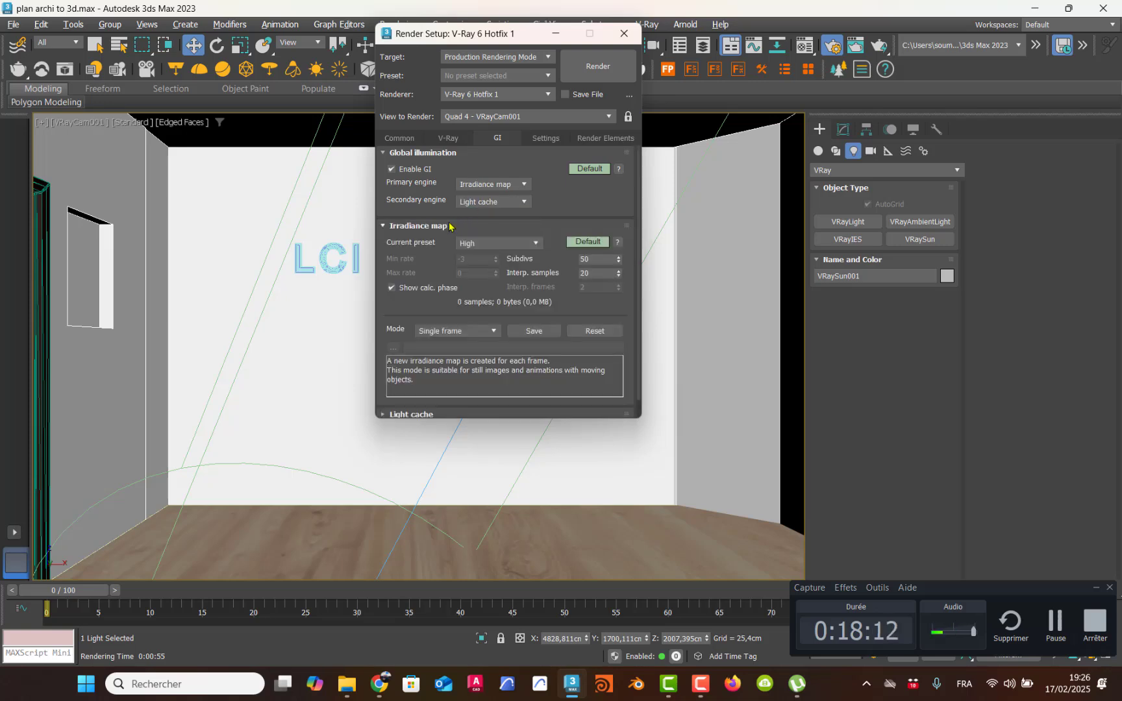
click(530, 244)
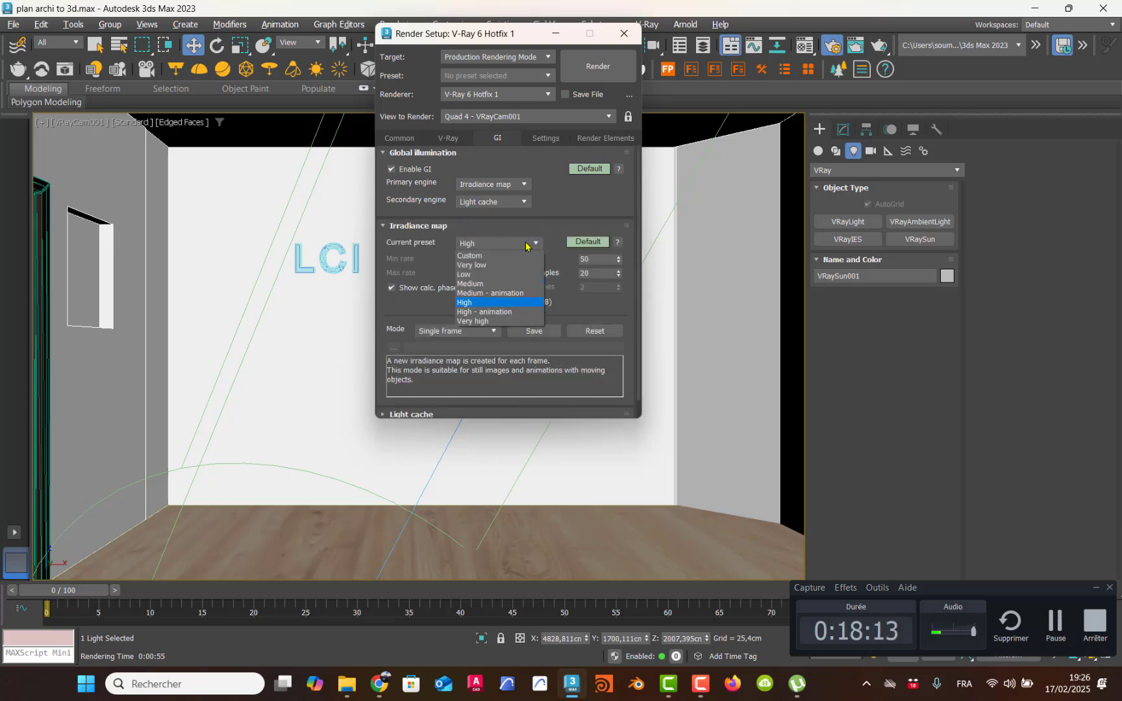
click(484, 266)
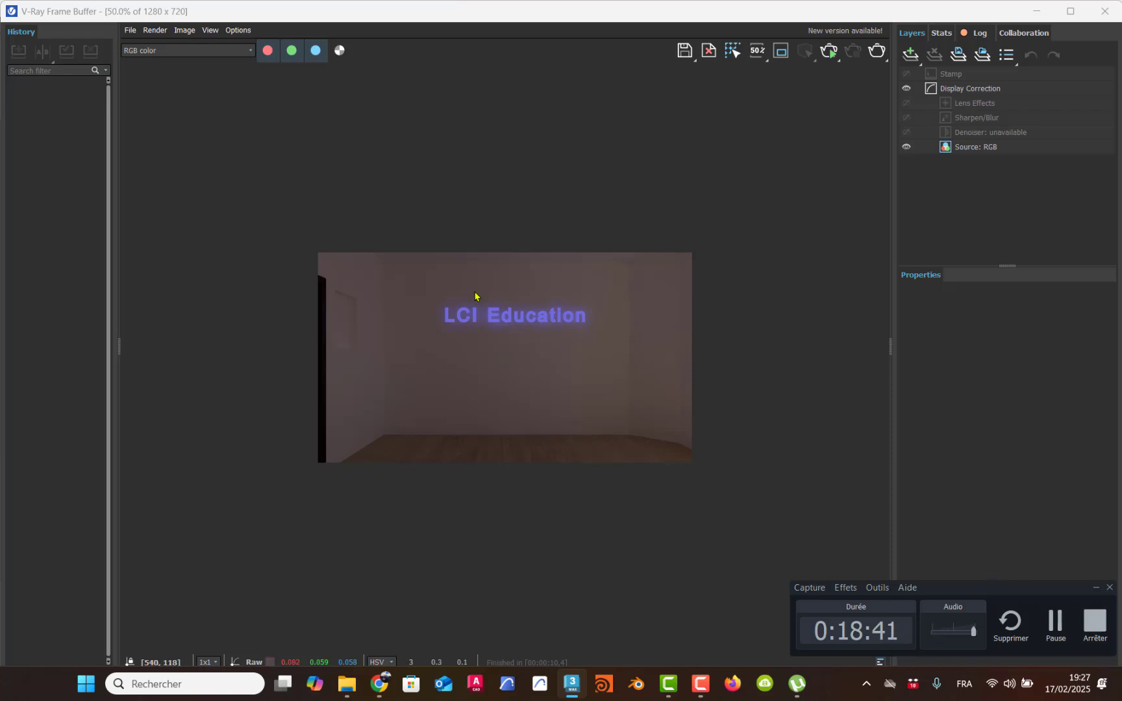
scroll(481, 312, up, 1)
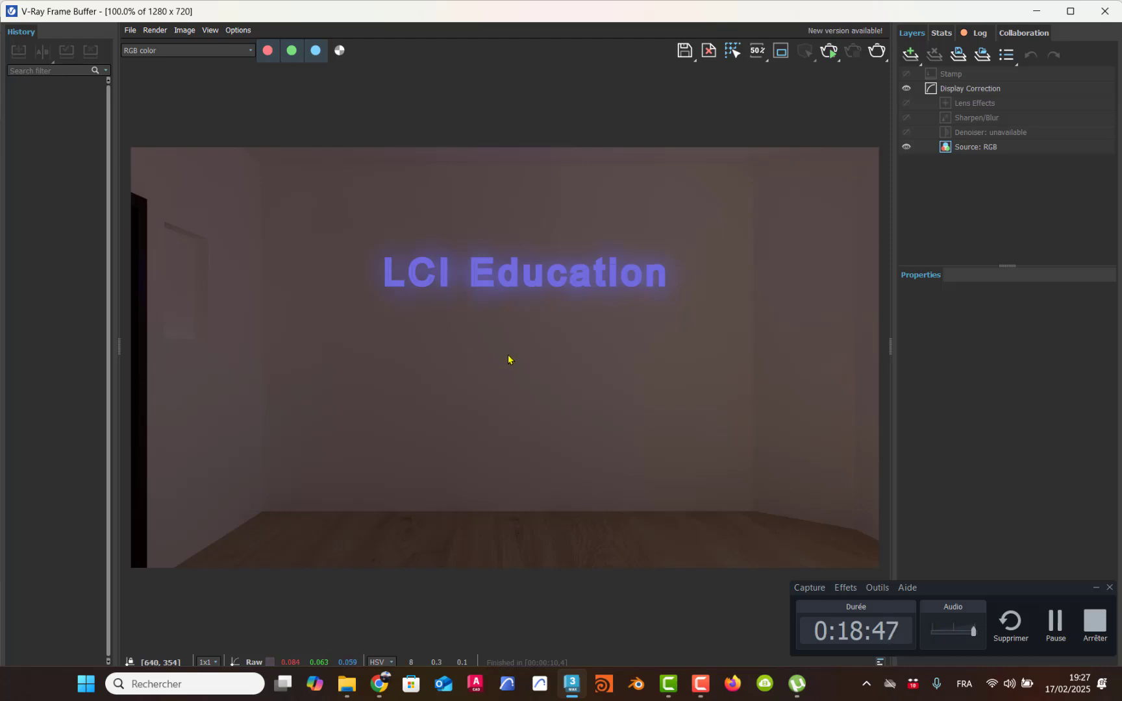
scroll(506, 359, down, 2)
scroll(510, 359, up, 1)
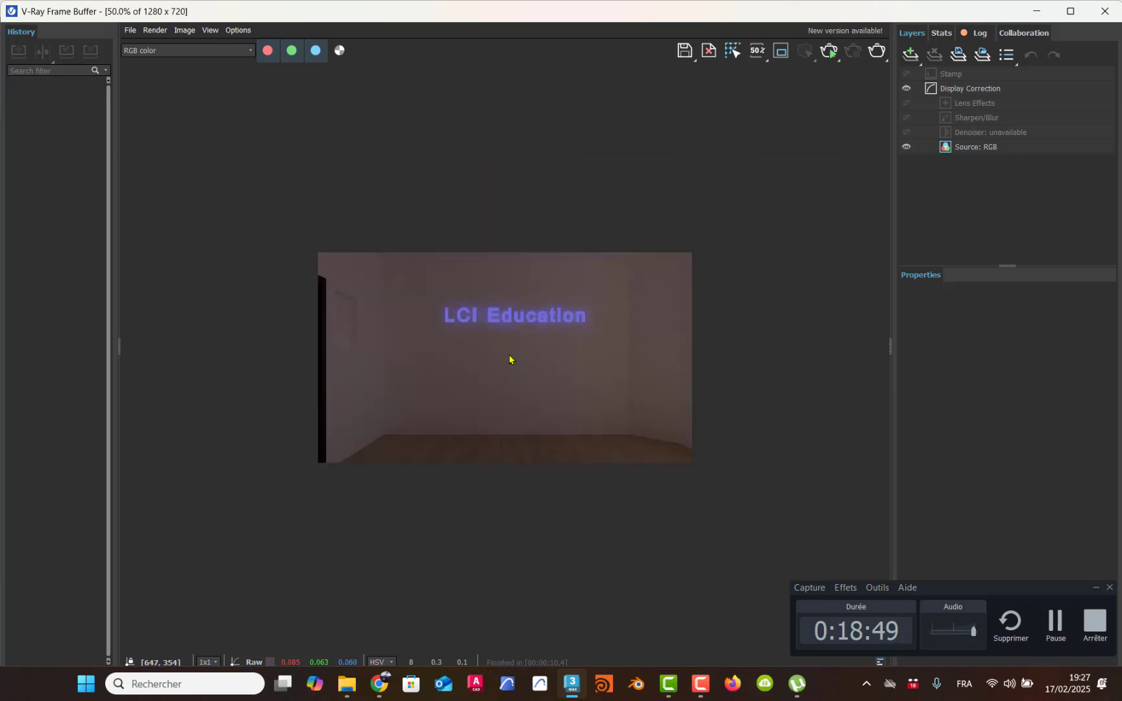